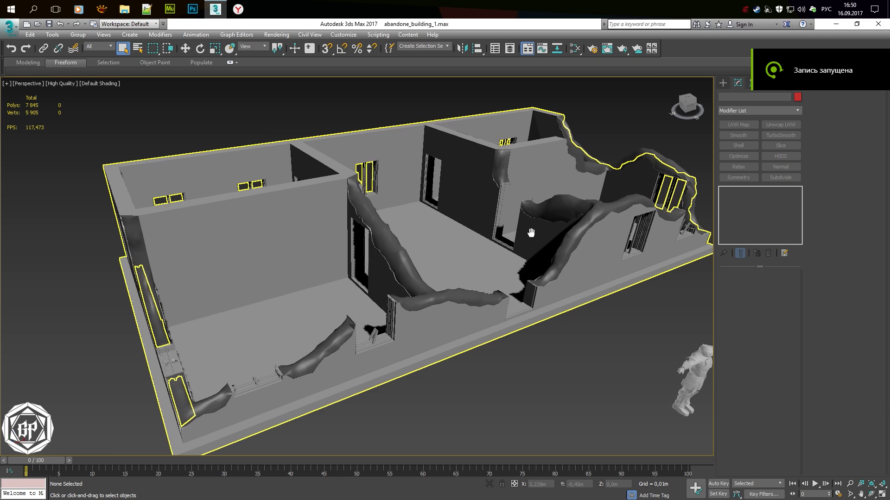
Orbit around the finished ruined building and turn on Edged Faces display
alt+middle_drag(532, 232, 468, 230)
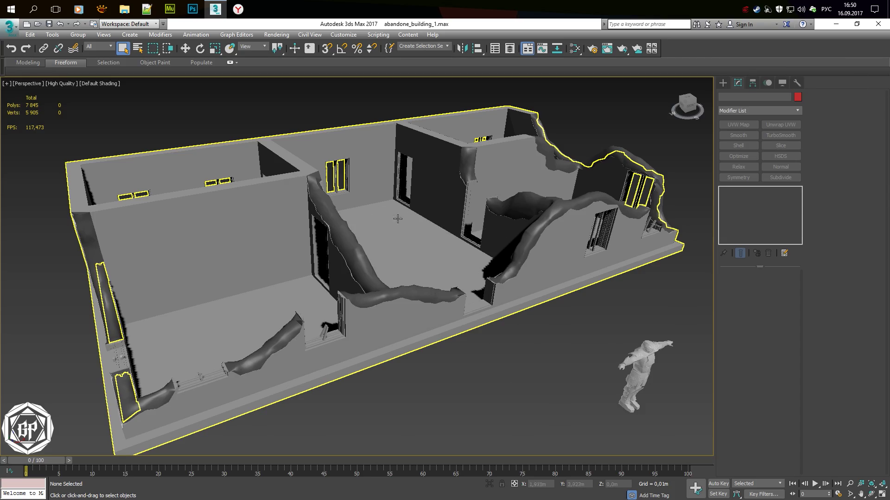
mouse_move(397, 219)
alt+middle_down()
mouse_move(356, 208)
mouse_move(444, 232)
mouse_move(515, 199)
mouse_move(478, 216)
mouse_move(366, 209)
mouse_move(495, 221)
mouse_move(469, 221)
alt+middle_up()
key(F4)
Select the combined wall object, inspect it from another angle, then clear the selection
scroll(469, 222, down, 3)
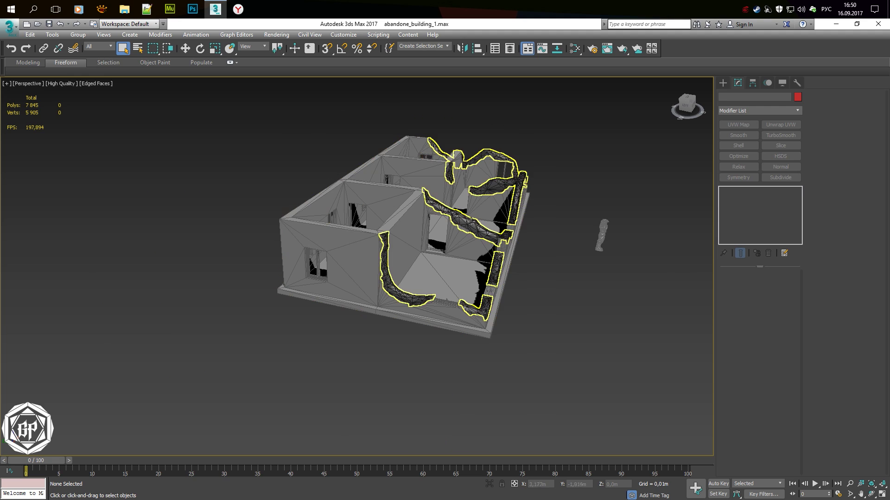
click(464, 224)
scroll(364, 196, up, 3)
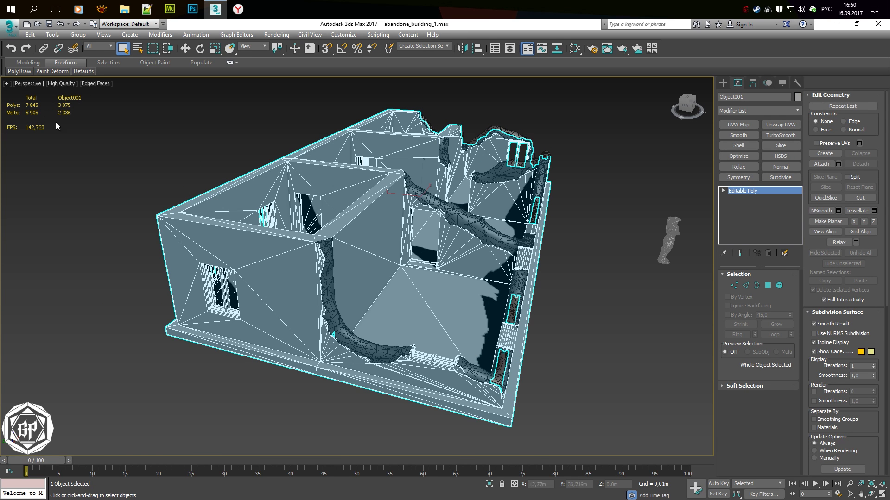
alt+middle_drag(445, 236, 405, 246)
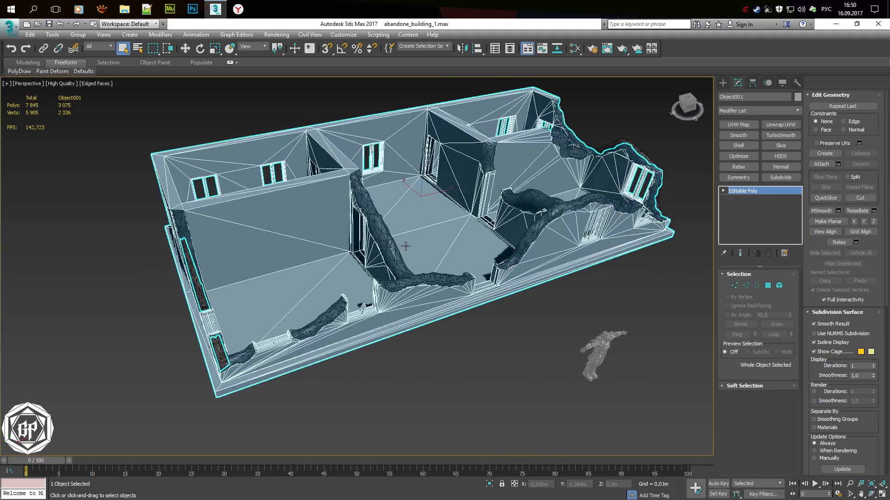
click(477, 338)
key(F4)
mouse_move(474, 321)
alt+middle_down()
mouse_move(451, 335)
mouse_move(391, 324)
mouse_move(455, 323)
alt+middle_up()
key(F4)
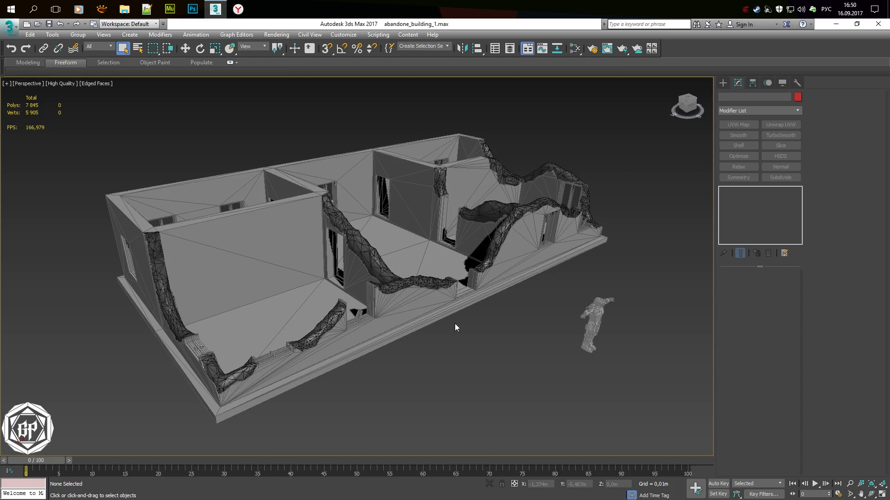
key(F4)
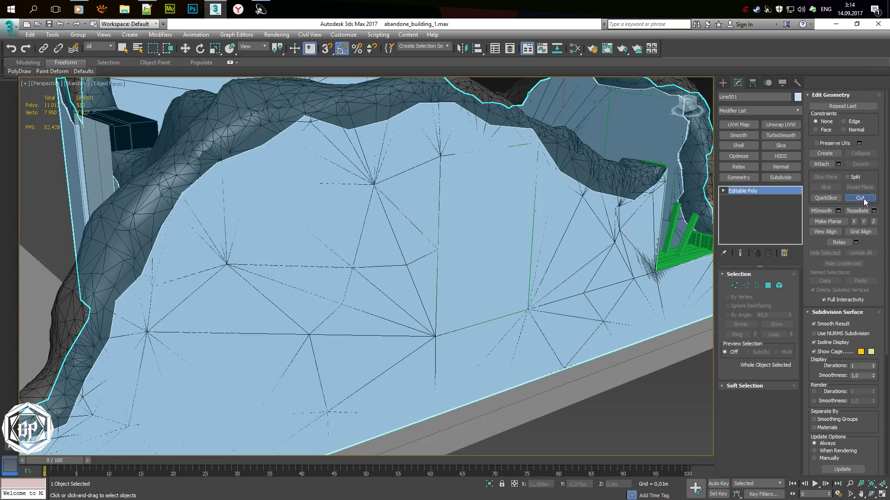
Turn on vertex snapping and hide everything except the flat wall poly
click(864, 202)
key(s)
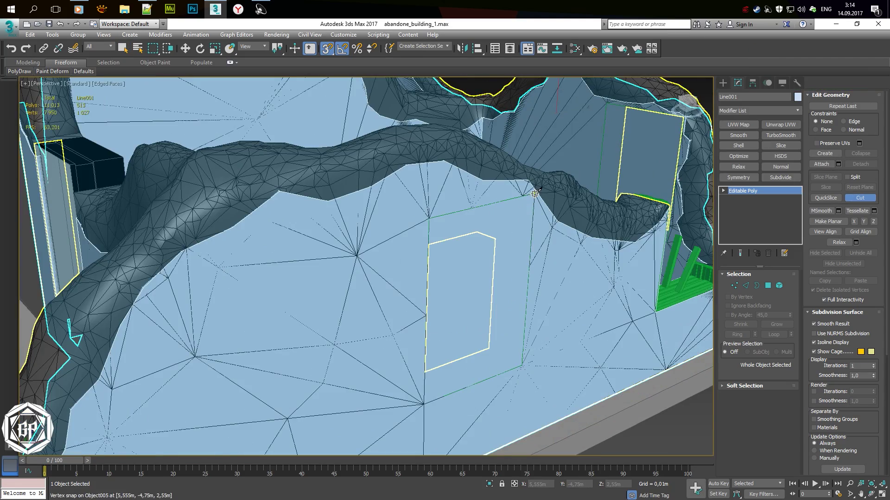
key(4)
key(q)
key(F3)
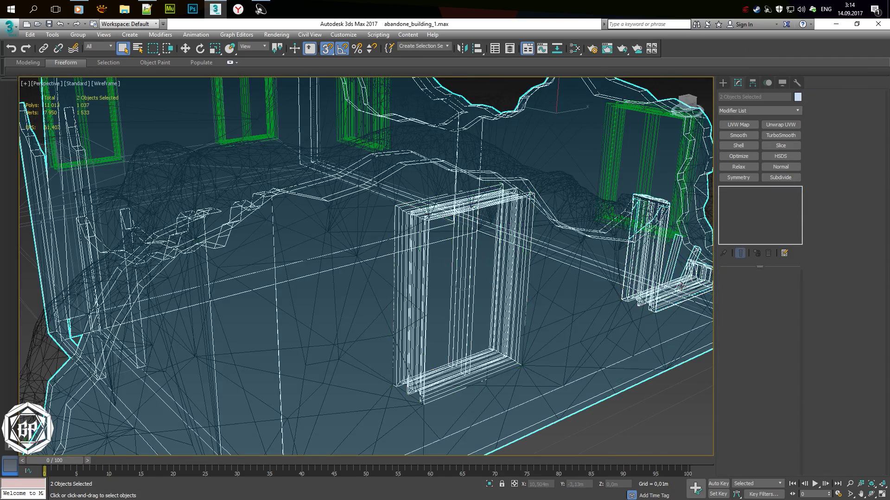
right_click(510, 198)
click(543, 164)
Cut a rectangular outline between the window frame corners and select the new window polygon
click(585, 284)
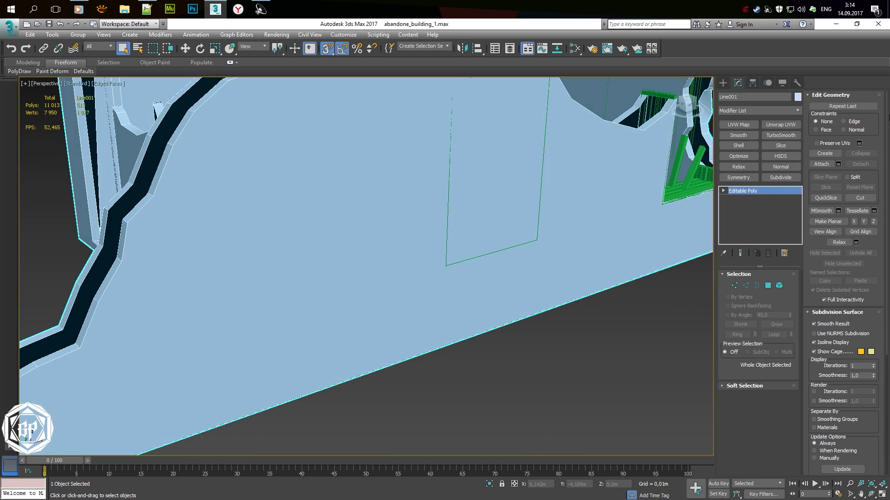
click(860, 198)
key(F3)
key(F3)
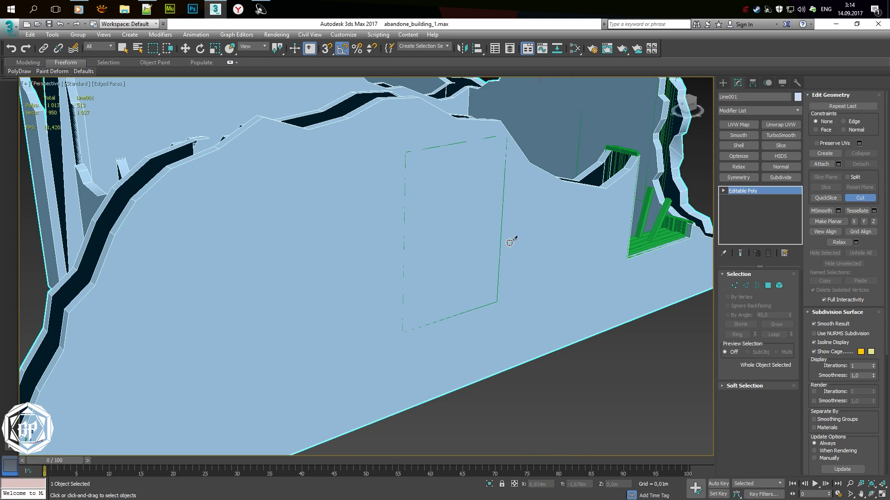
mouse_move(495, 135)
alt+middle_down()
mouse_move(397, 159)
mouse_move(401, 257)
alt+middle_up()
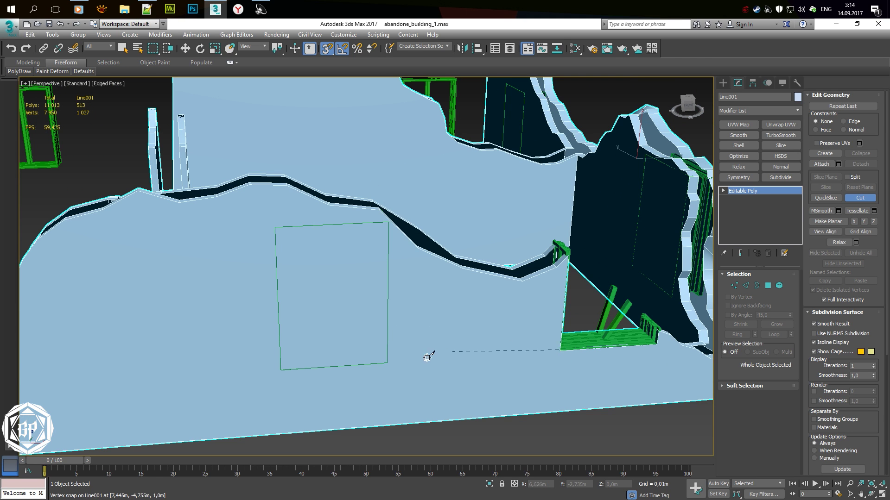
key(F3)
click(280, 370)
key(F3)
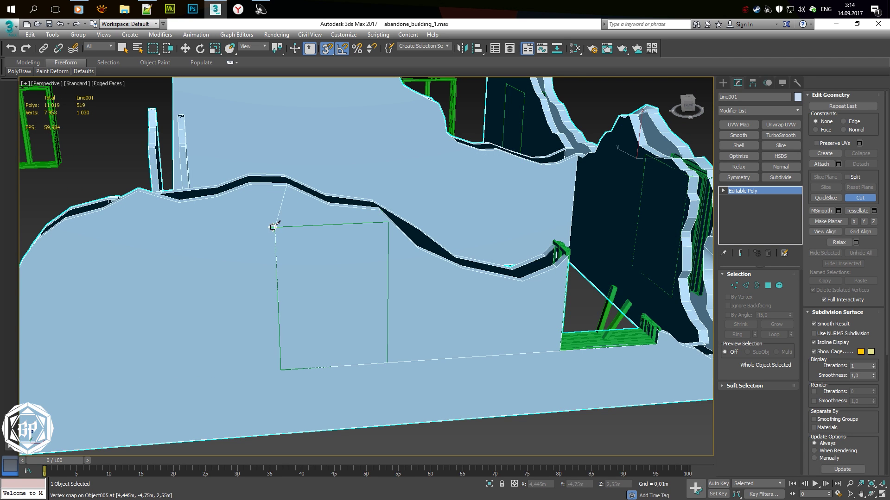
key(4)
click(337, 322)
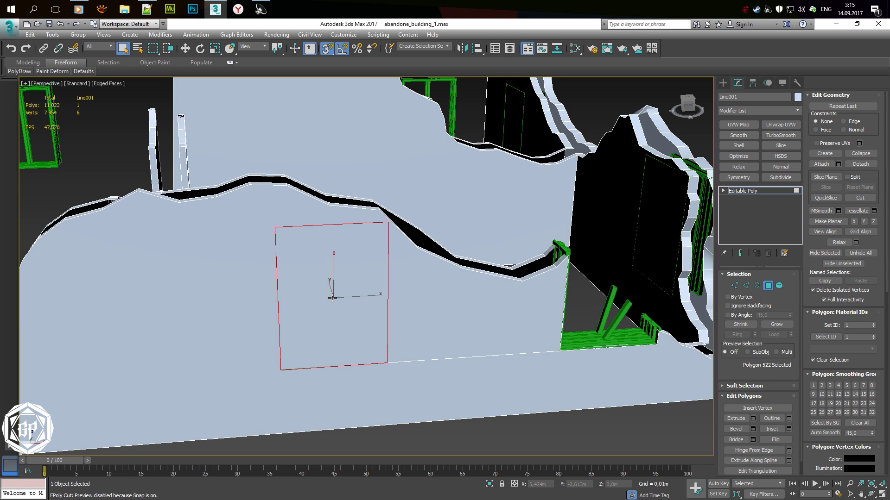
Delete the window polygon to open the hole and switch to Vertex level in wireframe
key(Delete)
scroll(277, 352, up, 5)
key(1)
scroll(299, 370, down, 5)
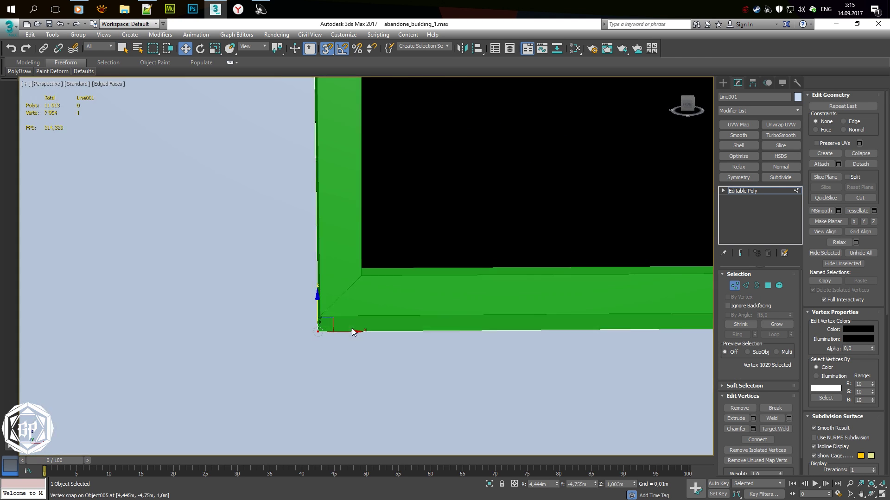
key(F3)
key(w)
In the Front view, select the wall's corner vertices beside the window frame
key(alt+w)
key(f)
key(alt+w)
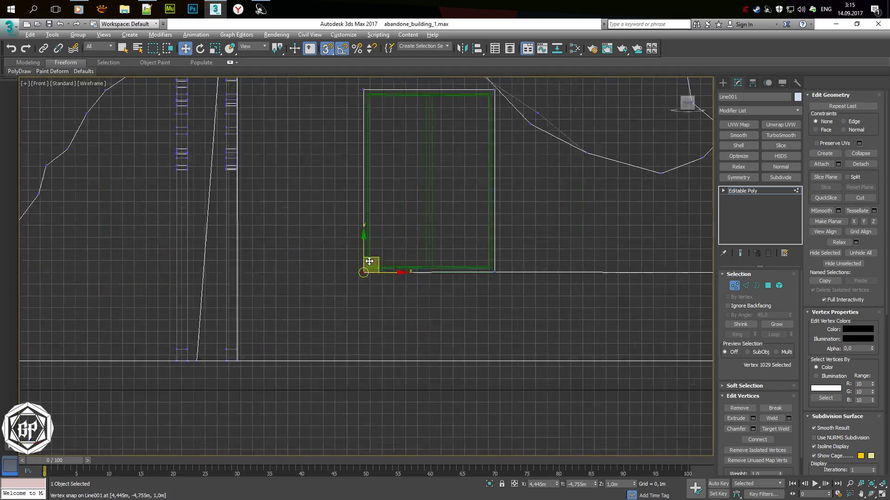
scroll(343, 264, up, 3)
middle_drag(539, 282, 458, 276)
key(g)
scroll(459, 275, up, 3)
middle_drag(573, 251, 426, 286)
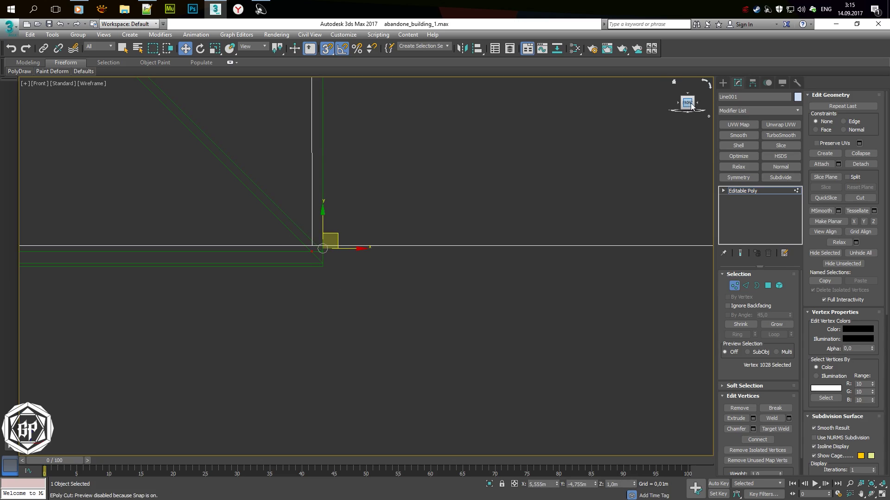
key(g)
scroll(335, 237, down, 5)
scroll(396, 330, up, 5)
scroll(431, 355, down, 5)
scroll(247, 279, up, 5)
scroll(218, 268, down, 5)
scroll(368, 352, up, 5)
click(366, 341)
scroll(367, 351, down, 5)
mouse_move(385, 334)
middle_down()
mouse_move(286, 334)
mouse_move(187, 274)
middle_up()
scroll(282, 173, up, 5)
scroll(282, 173, down, 2)
drag(274, 189, 296, 208)
scroll(293, 207, up, 5)
scroll(262, 235, down, 5)
scroll(294, 234, up, 5)
scroll(337, 192, down, 5)
scroll(306, 256, up, 5)
Narrow the selection to two corner vertices and check them in Perspective and Left views
key(p)
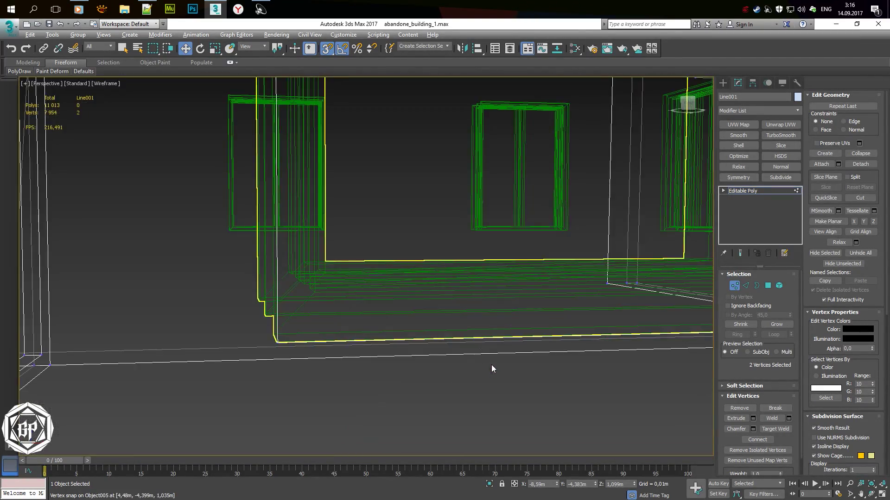
key(F3)
mouse_move(250, 294)
alt+middle_down()
mouse_move(243, 282)
mouse_move(390, 282)
alt+middle_up()
click(247, 302)
scroll(247, 302, down, 5)
scroll(390, 282, up, 5)
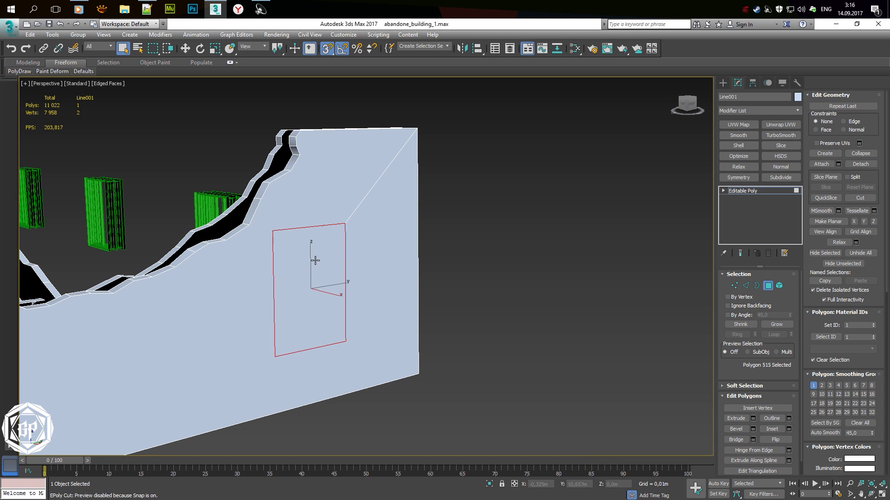
scroll(316, 261, down, 5)
key(l)
key(F3)
scroll(495, 185, down, 5)
scroll(416, 228, up, 5)
scroll(417, 228, up, 3)
Snap the two wall corner vertices onto the window frame corners in the Left view
key(1)
scroll(361, 171, up, 5)
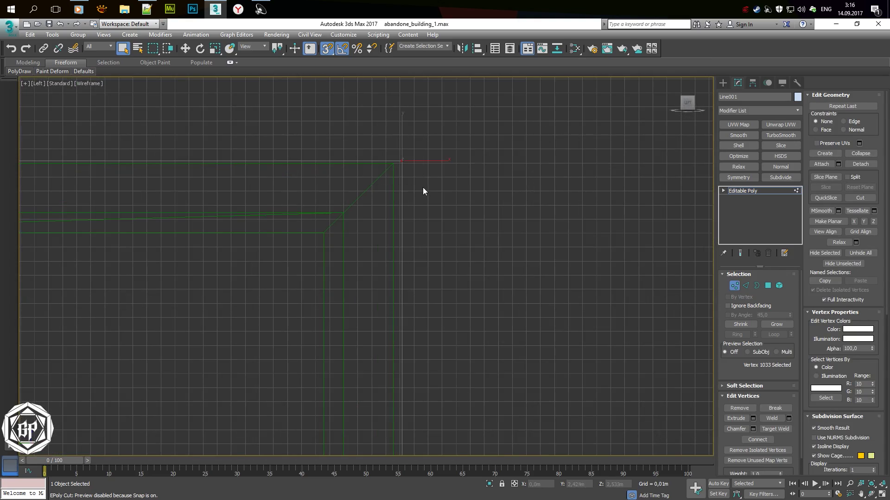
key(w)
key(s)
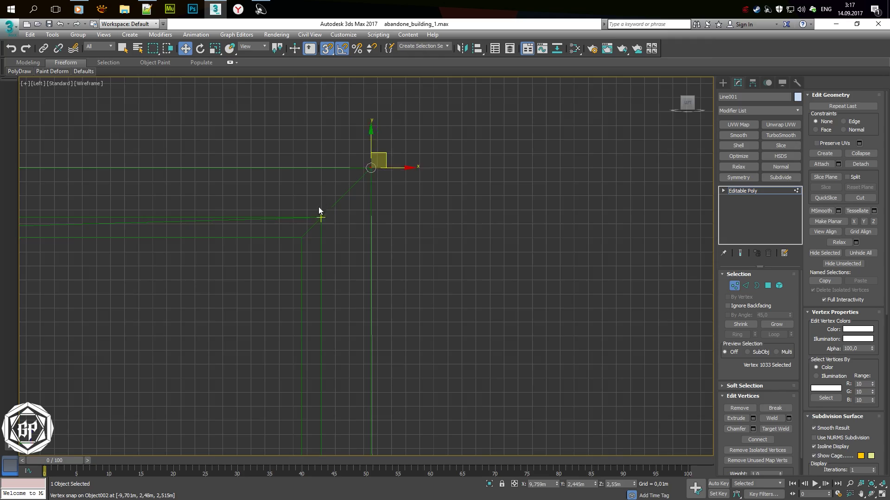
drag(319, 211, 312, 223)
drag(259, 190, 243, 229)
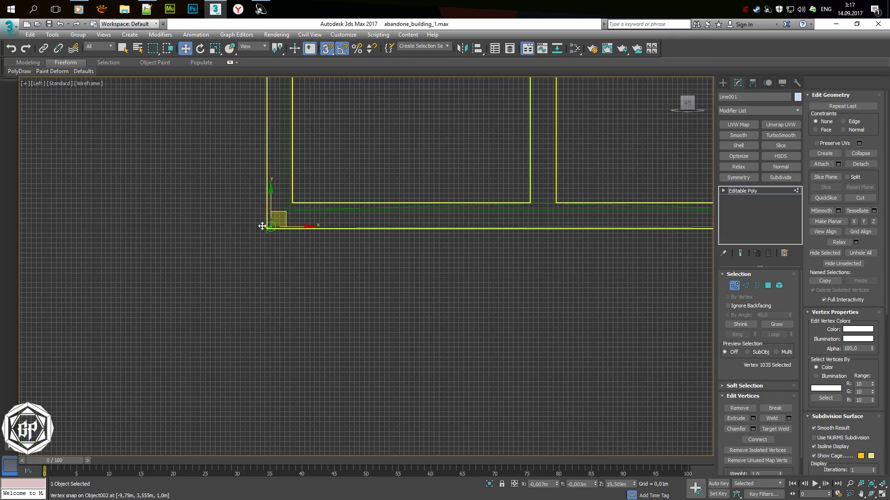
scroll(497, 309, down, 5)
Select a vertex on the wall's jagged broken top edge and view it from the right
key(p)
scroll(441, 368, up, 4)
mouse_move(441, 368)
alt+middle_down()
mouse_move(329, 359)
mouse_move(387, 354)
mouse_move(349, 352)
alt+middle_up()
scroll(432, 372, up, 5)
scroll(432, 376, down, 5)
mouse_move(311, 316)
alt+middle_down()
mouse_move(445, 298)
mouse_move(453, 312)
mouse_move(464, 241)
alt+middle_up()
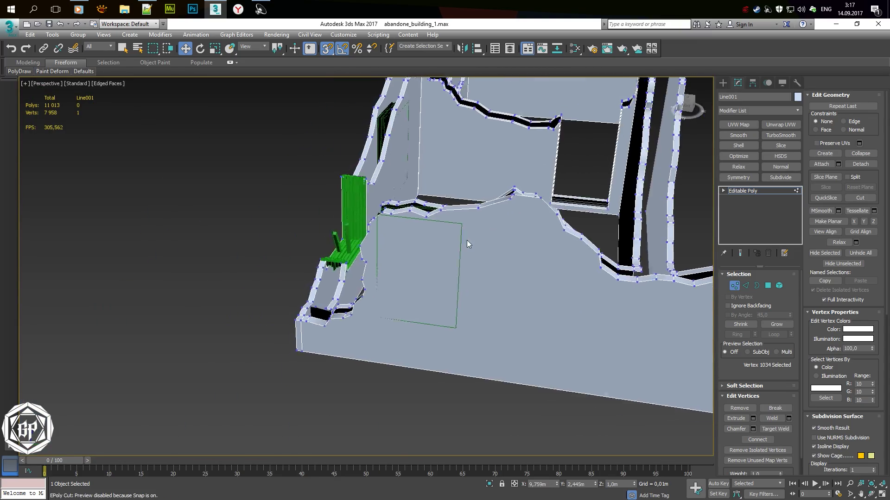
scroll(332, 198, up, 5)
scroll(366, 222, up, 3)
key(q)
click(333, 278)
alt+middle_drag(348, 280, 269, 209)
mouse_move(654, 257)
alt+middle_down()
mouse_move(424, 211)
mouse_move(312, 225)
alt+middle_up()
Inspect the seam with the rubble and select the next vertex along the broken edge
key(w)
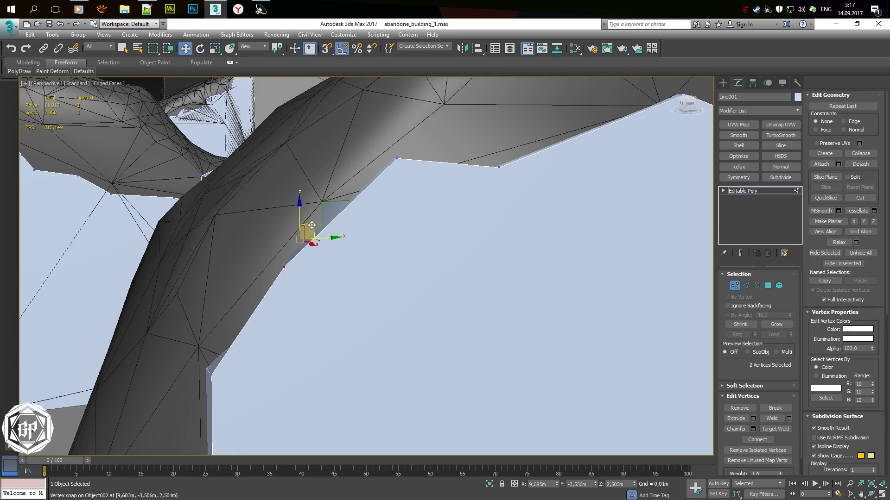
mouse_move(307, 184)
alt+middle_down()
mouse_move(312, 209)
mouse_move(223, 172)
alt+middle_up()
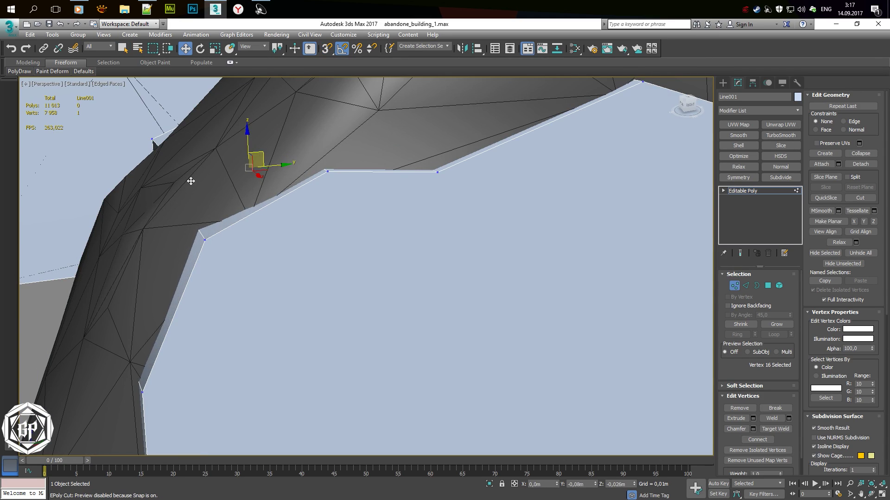
click(206, 239)
mouse_move(206, 239)
alt+middle_down()
mouse_move(310, 230)
mouse_move(293, 211)
alt+middle_up()
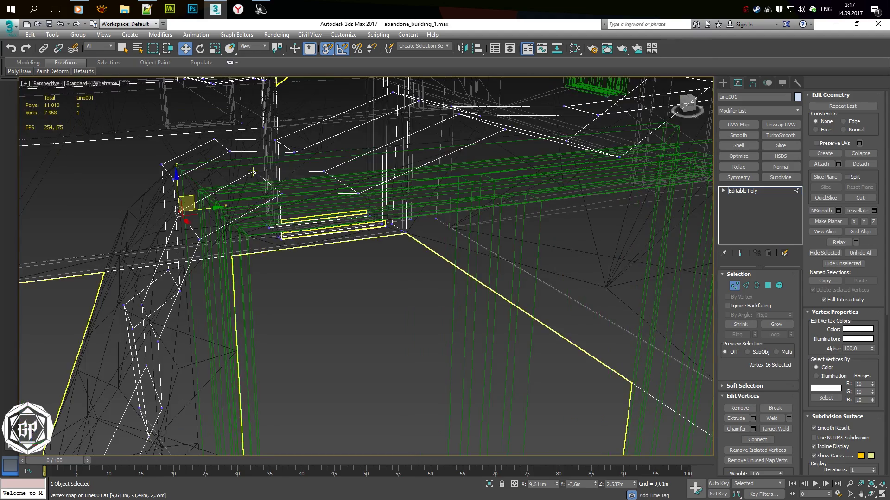
scroll(294, 211, down, 5)
Select the flat wall object and turn on vertex snapping for cutting
key(4)
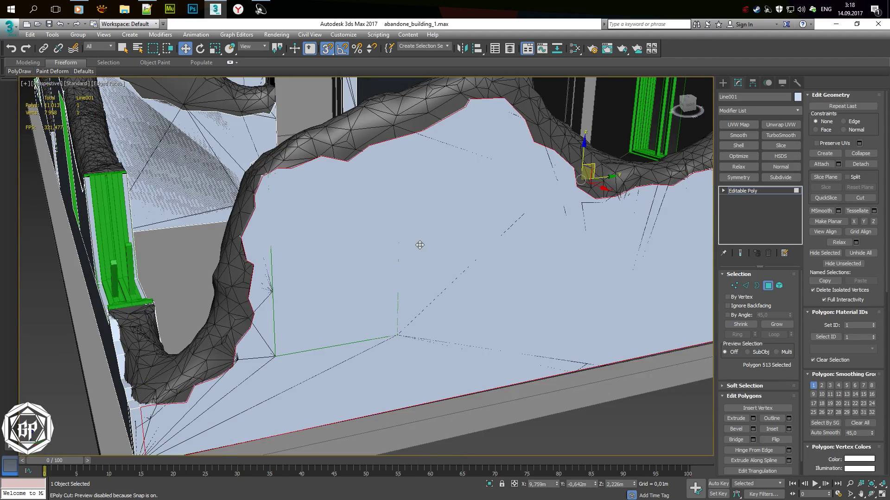
key(4)
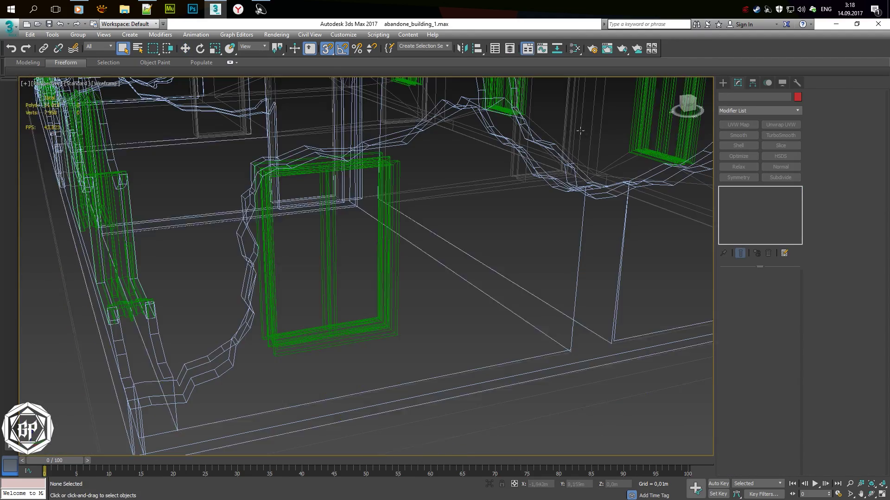
alt+middle_drag(623, 136, 551, 115)
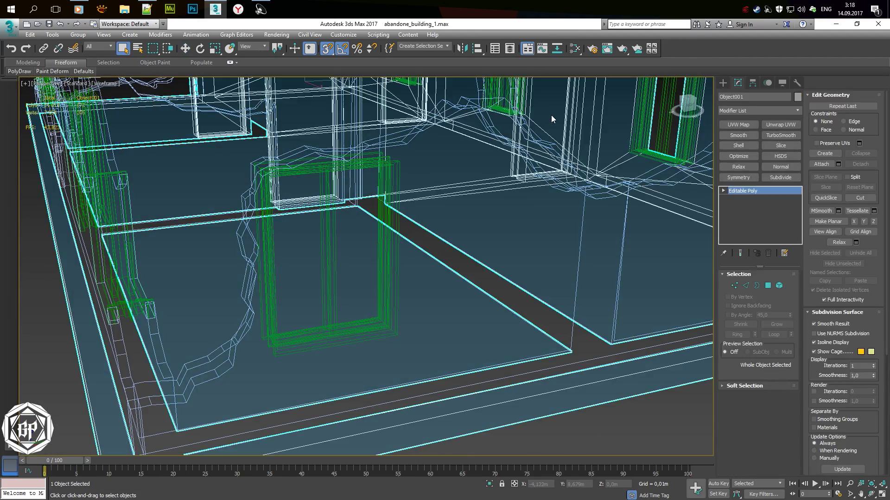
key(q)
click(575, 86)
click(425, 323)
key(alt+x)
key(alt+x)
key(alt+c)
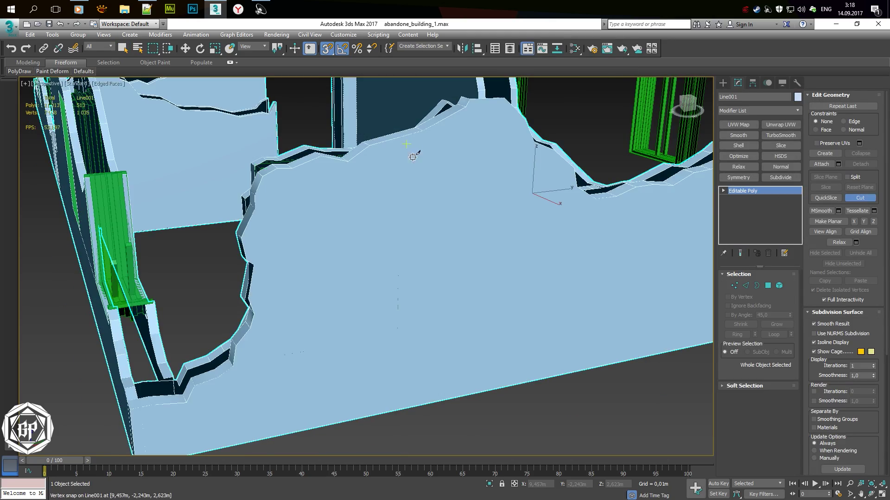
right_click(399, 164)
key(F3)
scroll(268, 165, down, 5)
scroll(318, 159, down, 5)
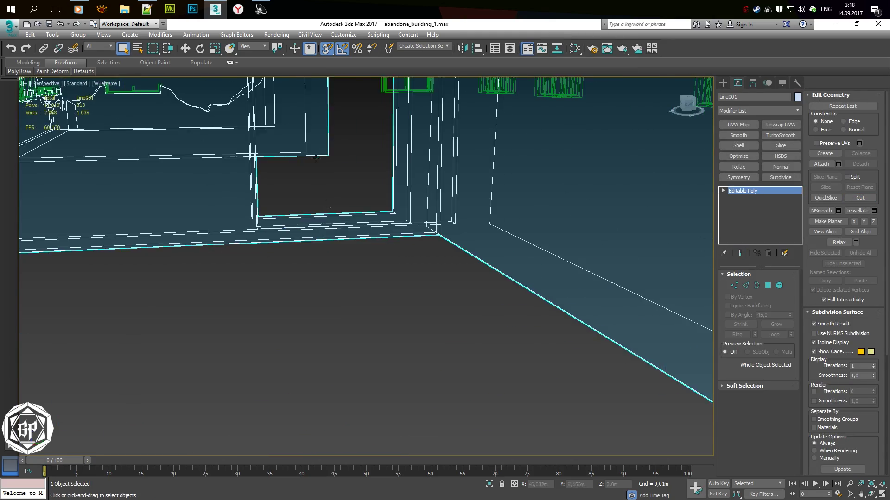
scroll(335, 241, down, 5)
scroll(334, 241, up, 5)
Select the wall's flat polygons and hide them
key(4)
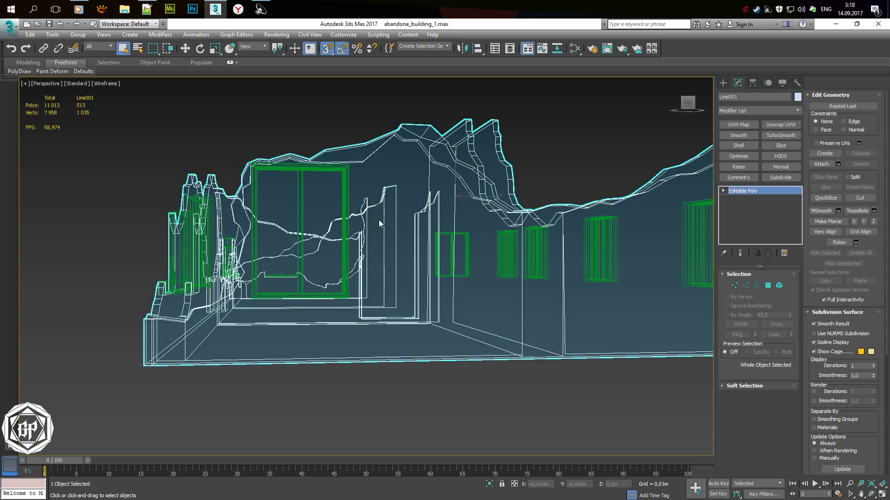
key(F3)
key(alt+c)
click(825, 253)
Maximize the right side view in wireframe, framed on the wall corner
key(alt+w)
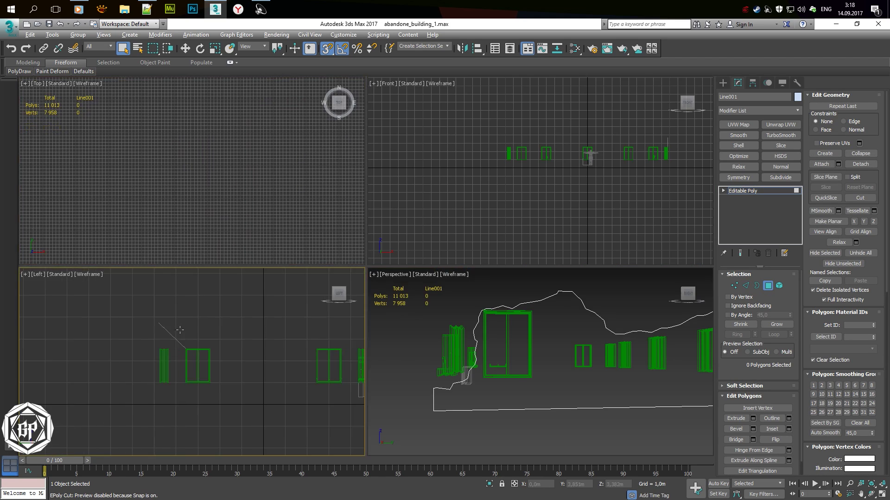
key(l)
key(alt+w)
scroll(474, 230, up, 5)
key(F3)
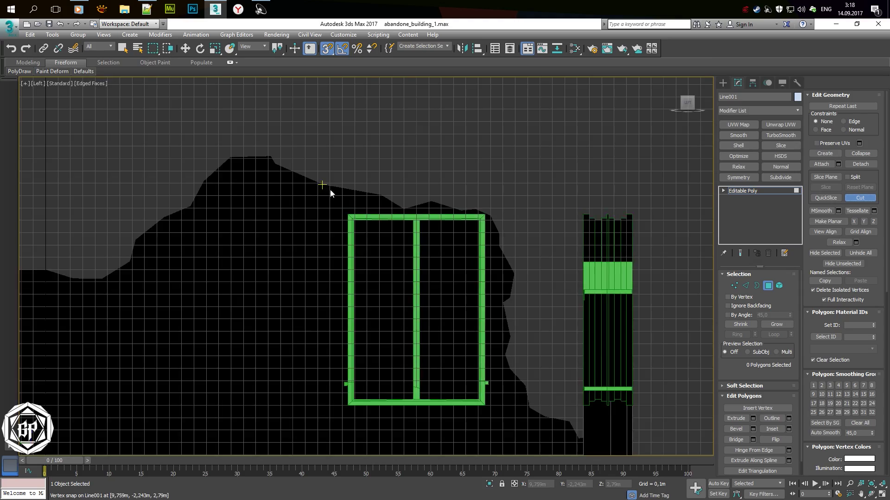
scroll(330, 190, down, 5)
click(699, 102)
key(F3)
scroll(291, 199, up, 5)
scroll(290, 199, up, 5)
middle_drag(204, 123, 201, 173)
scroll(278, 325, down, 3)
scroll(267, 276, up, 4)
Start a cut at the wall's bottom corner
click(267, 276)
scroll(157, 258, down, 3)
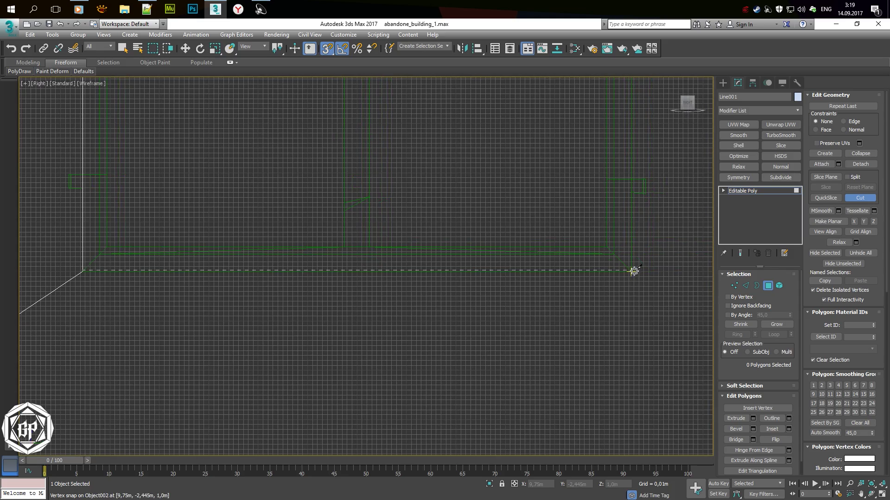
scroll(634, 271, down, 3)
scroll(563, 94, down, 2)
scroll(463, 83, up, 5)
scroll(454, 180, down, 2)
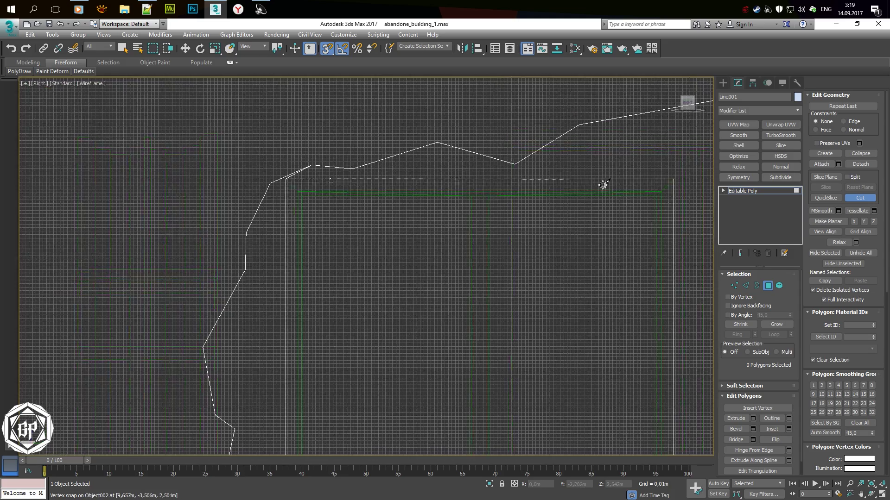
scroll(556, 213, up, 3)
Switch to vertex Move mode and frame the jagged top outline
key(1)
scroll(505, 318, down, 3)
scroll(494, 154, up, 3)
key(w)
middle_drag(494, 157, 373, 269)
scroll(328, 138, down, 3)
scroll(399, 265, up, 4)
scroll(501, 282, up, 3)
scroll(458, 326, down, 3)
Pick the large flat wall polygon and orbit the perspective view toward the window corner
key(4)
click(409, 325)
scroll(487, 242, down, 5)
key(p)
key(F3)
alt+middle_drag(593, 334, 412, 214)
scroll(236, 313, up, 5)
key(1)
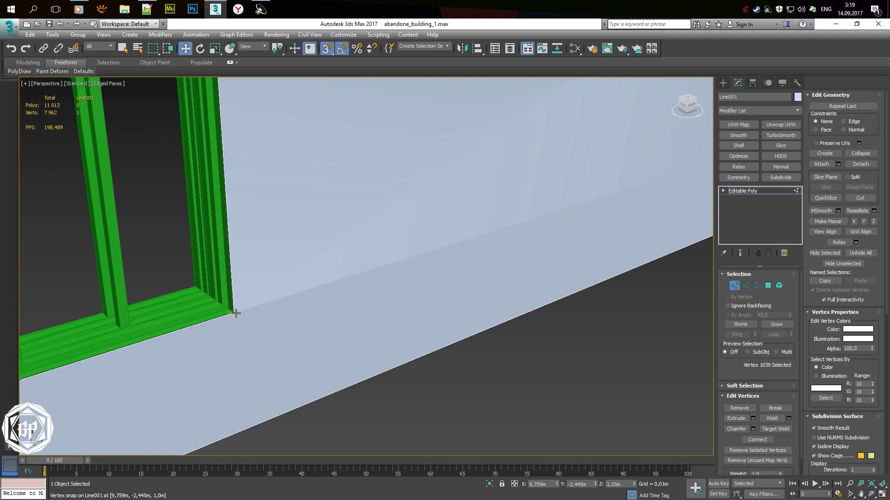
Cut an edge from the window corner vertex across the wall and inspect it
click(236, 314)
alt+middle_drag(236, 313, 302, 312)
key(F4)
key(q)
mouse_move(368, 197)
alt+middle_down()
mouse_move(364, 190)
mouse_move(413, 191)
mouse_move(123, 242)
alt+middle_up()
click(123, 242)
key(F4)
scroll(485, 196, down, 5)
mouse_move(462, 279)
alt+middle_down()
mouse_move(260, 299)
mouse_move(352, 289)
alt+middle_up()
key(F4)
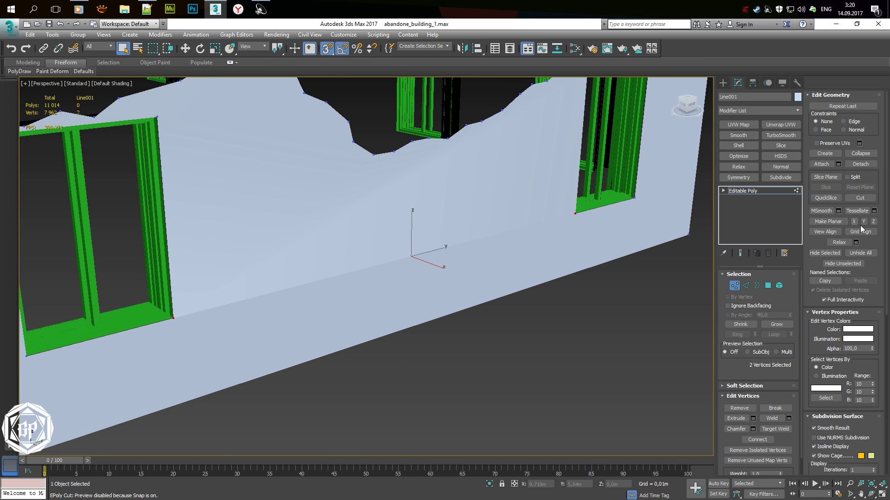
Cut the wall polygon below the window through to the wall vertex
scroll(535, 252, down, 2)
key(4)
click(445, 230)
key(F4)
scroll(497, 124, up, 5)
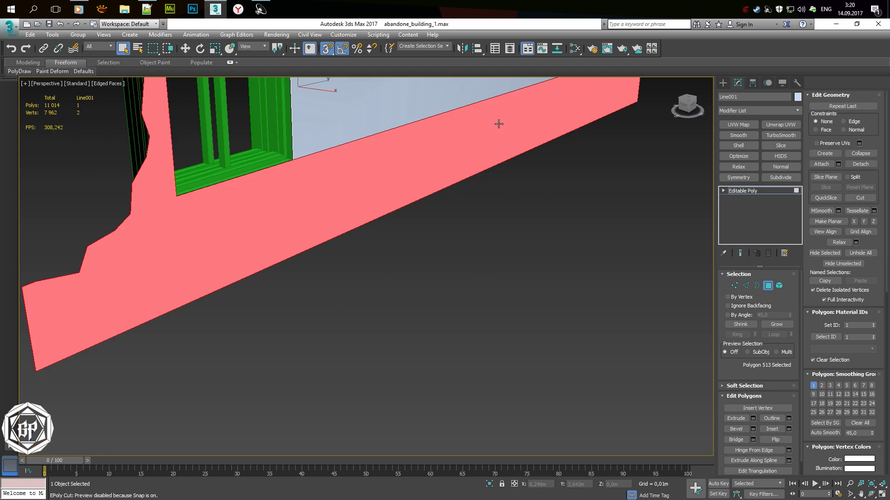
click(96, 358)
alt+middle_drag(96, 358, 246, 296)
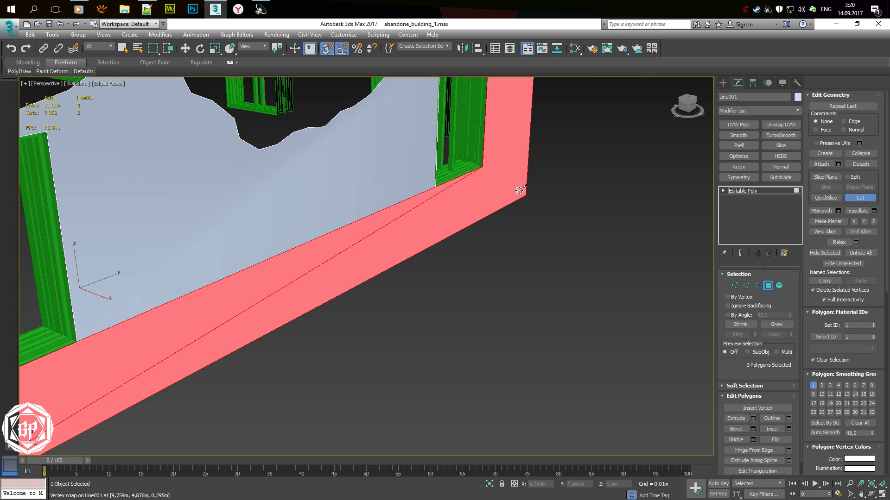
scroll(485, 226, down, 3)
key(F4)
right_click(436, 219)
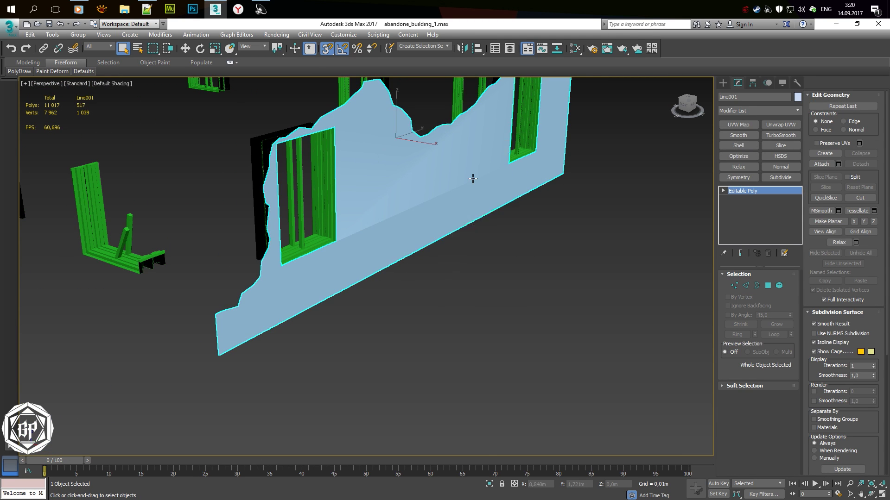
Try a smoothing modifier on the wall, undo it, and Unhide All geometry
click(407, 204)
click(738, 136)
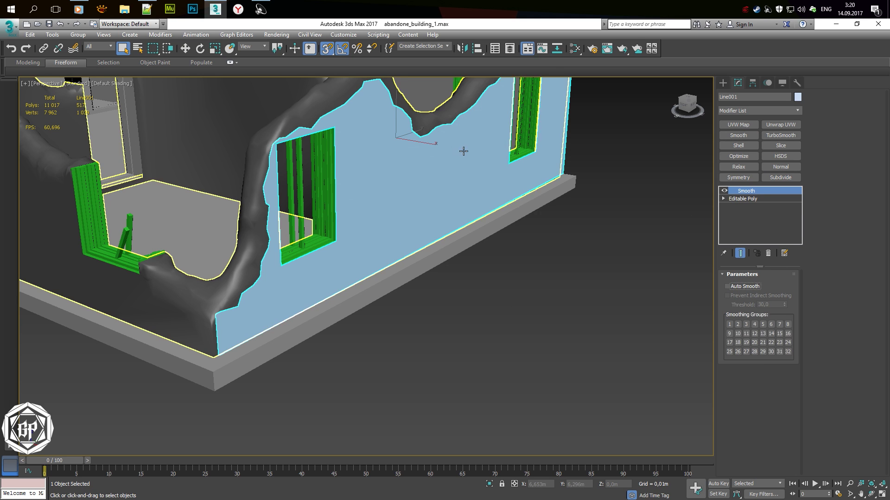
key(ctrl+z)
click(860, 253)
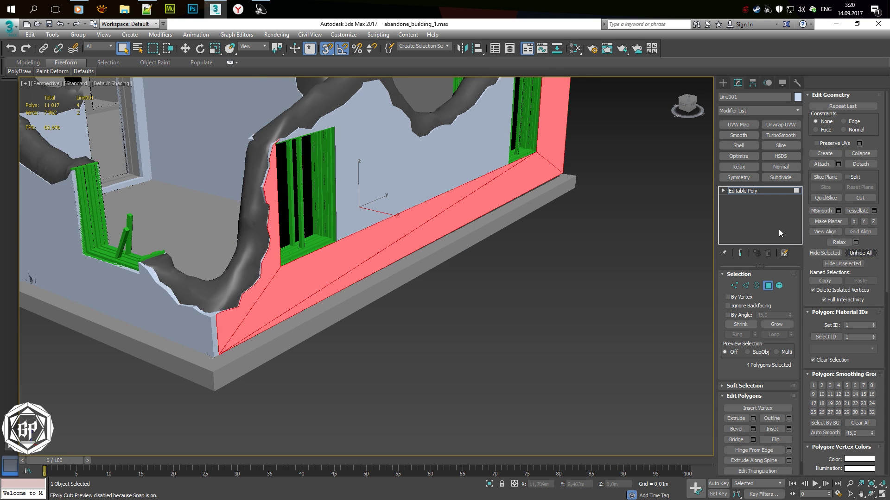
Select an edge by the window frame and zoom in on the restored building
scroll(360, 130, up, 5)
key(2)
click(433, 329)
key(w)
alt+middle_drag(433, 328, 556, 325)
scroll(456, 320, down, 10)
click(745, 286)
scroll(366, 271, down, 5)
key(alt+z)
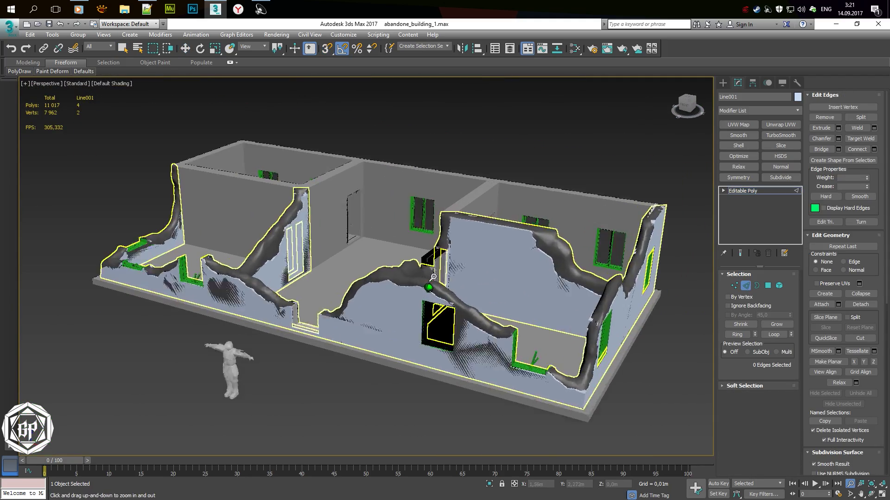
drag(366, 301, 367, 270)
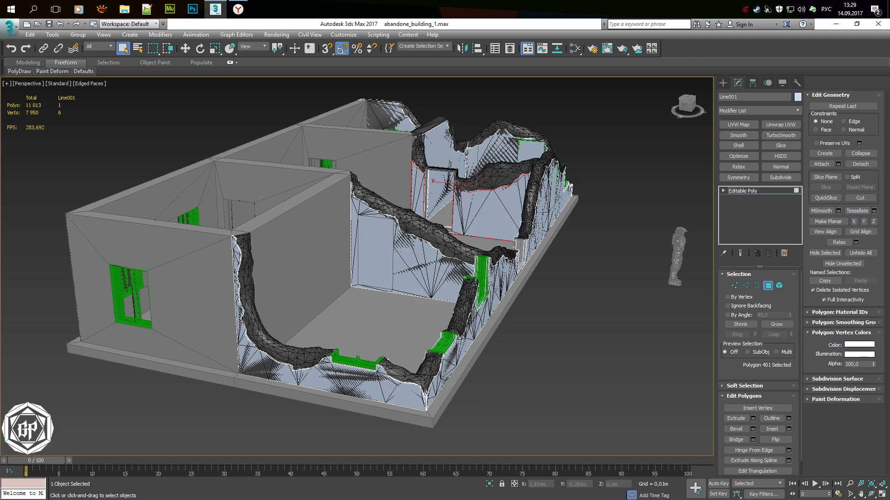
Isolate the broken wall piece with Hide Unselected and undo a stray cut
right_click(426, 229)
click(458, 198)
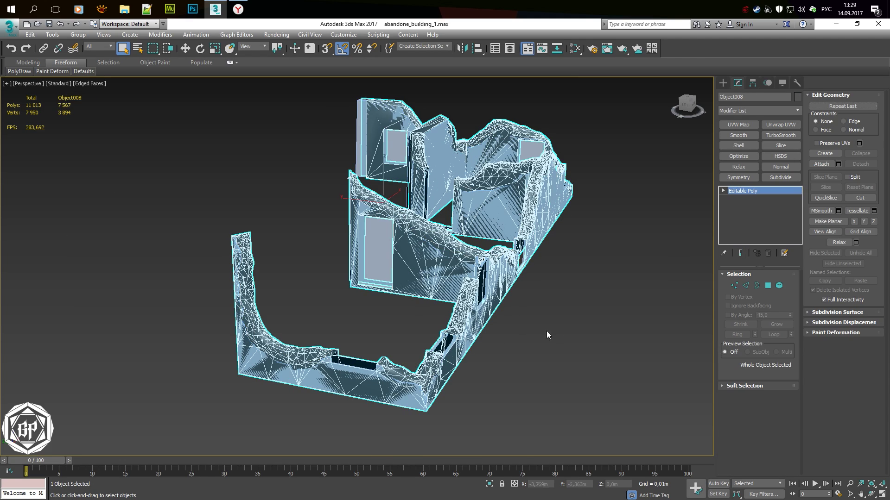
click(557, 334)
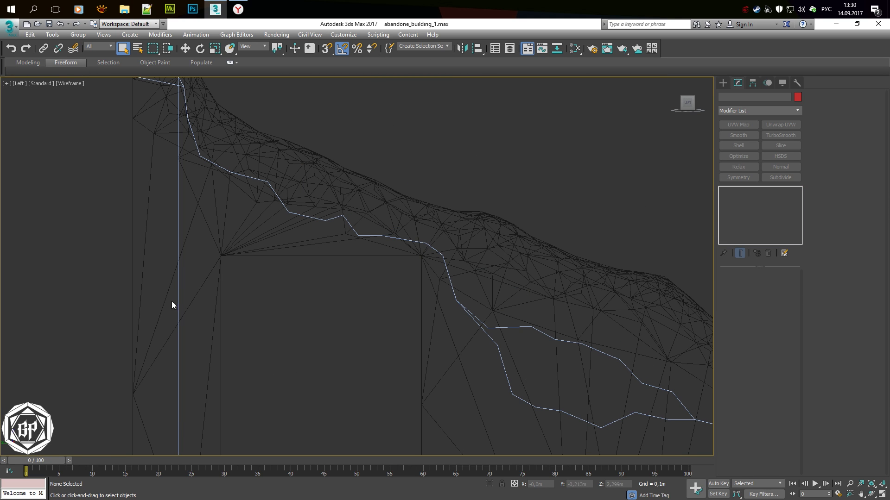
click(41, 84)
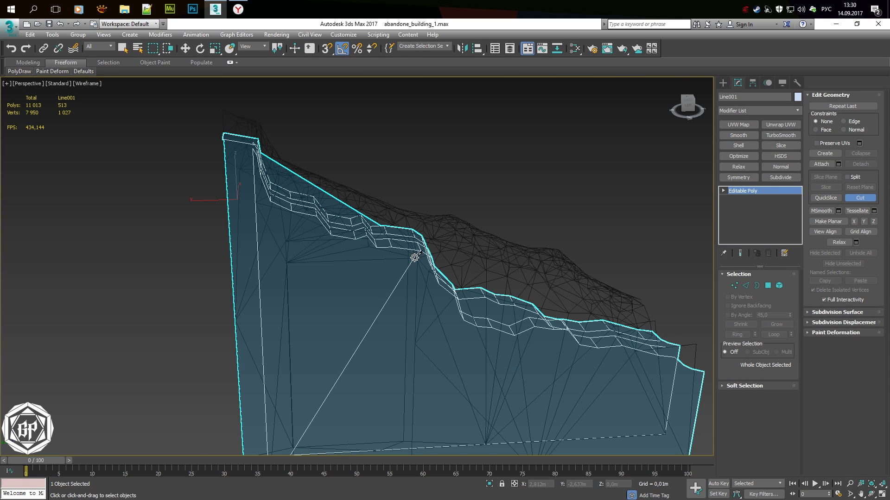
click(294, 265)
middle_drag(296, 445, 281, 376)
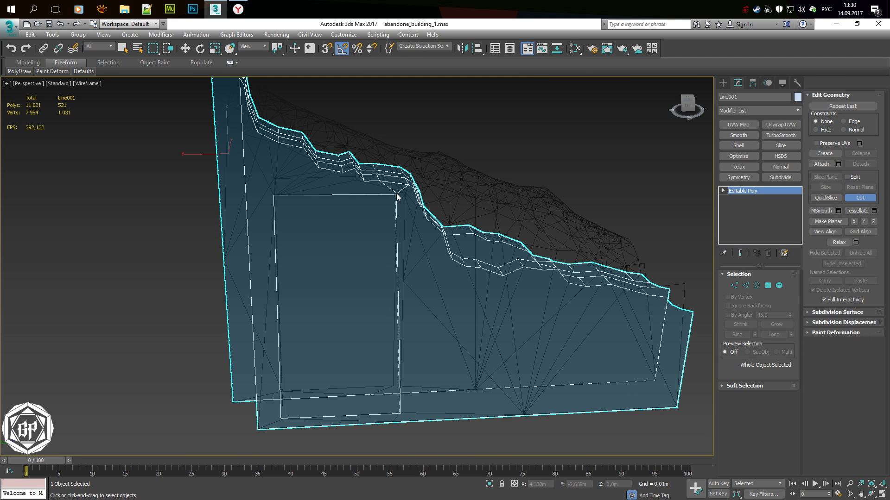
key(ctrl+z)
key(ctrl+z)
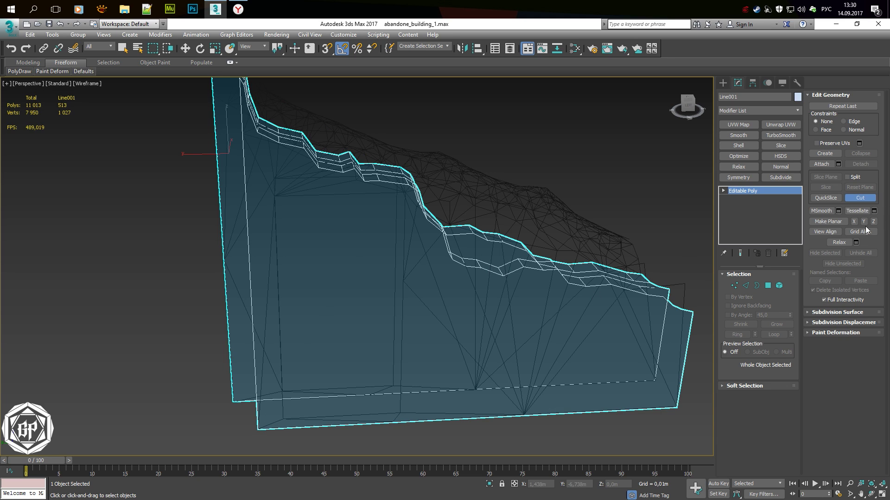
Cut an edge from the opening's corner up to the jagged top vertex
key(4)
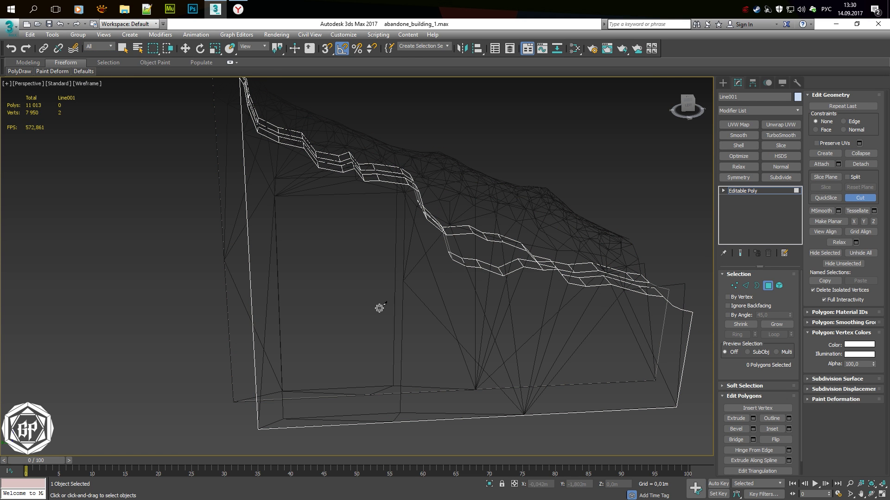
key(F3)
key(F3)
key(F3)
click(414, 200)
key(F3)
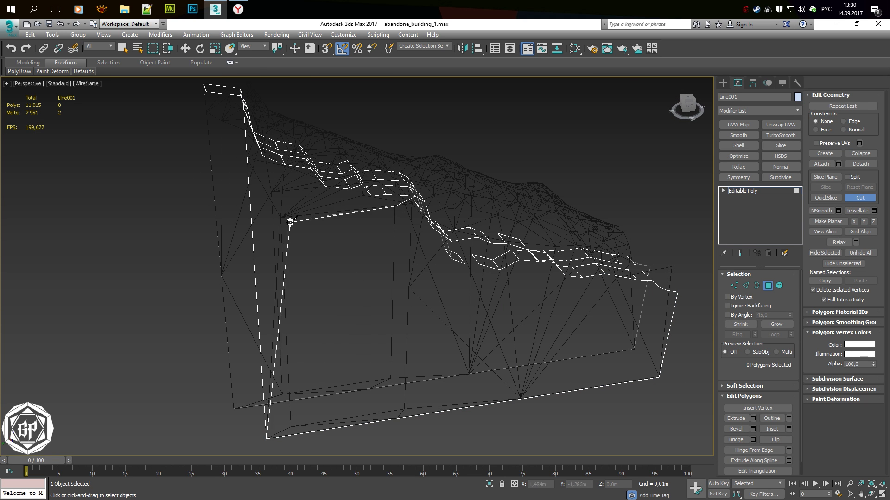
key(F3)
alt+middle_drag(323, 217, 278, 204)
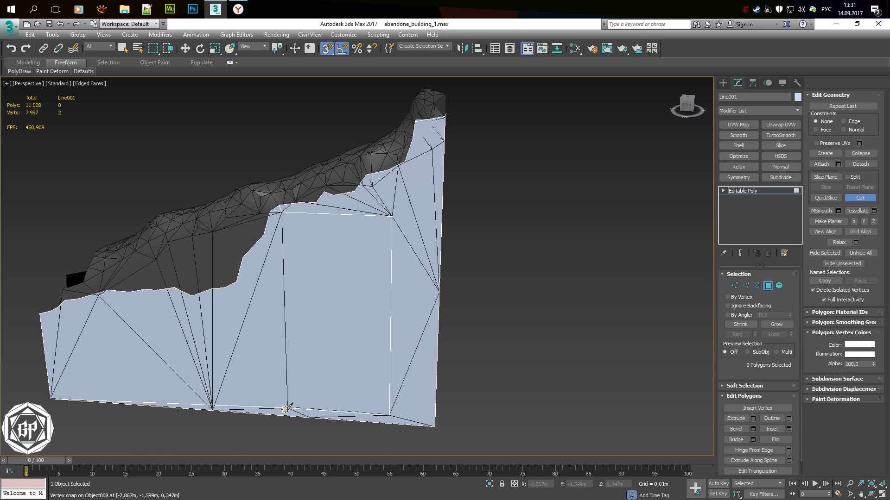
click(283, 211)
right_click(298, 240)
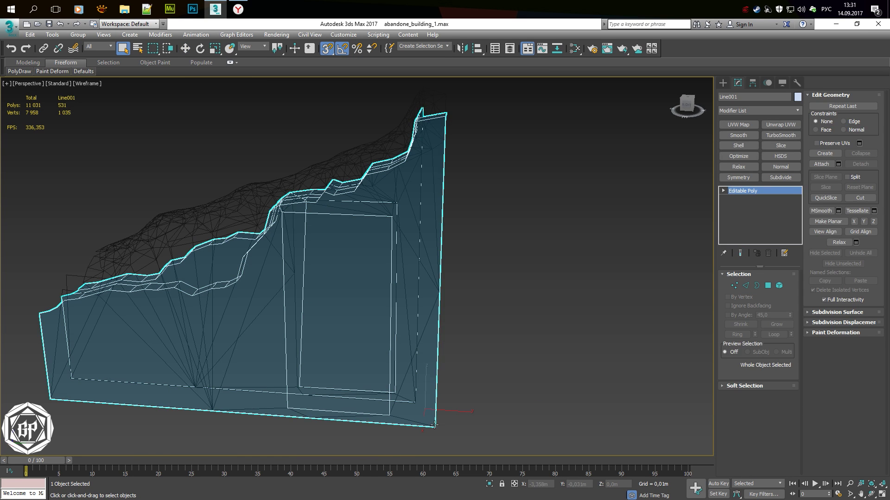
scroll(395, 324, down, 10)
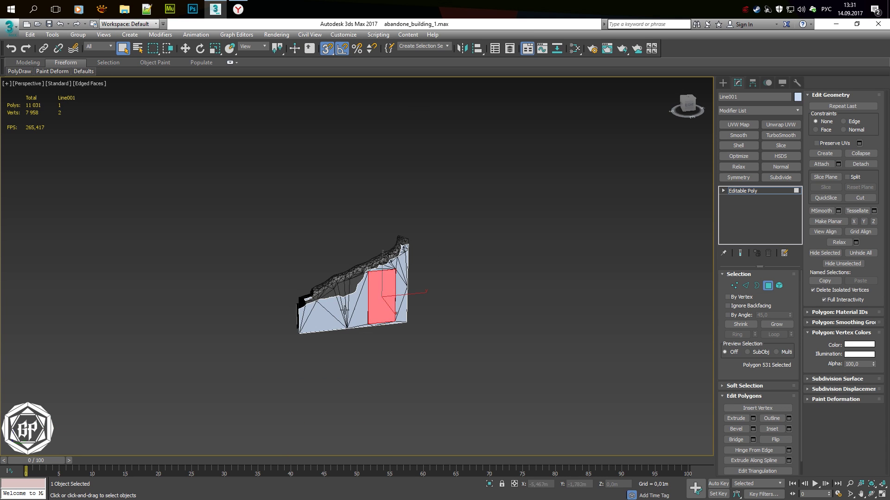
Switch to vertex Move mode and restore the four-viewport layout
key(1)
key(alt+w)
right_click(267, 335)
key(alt+w)
key(w)
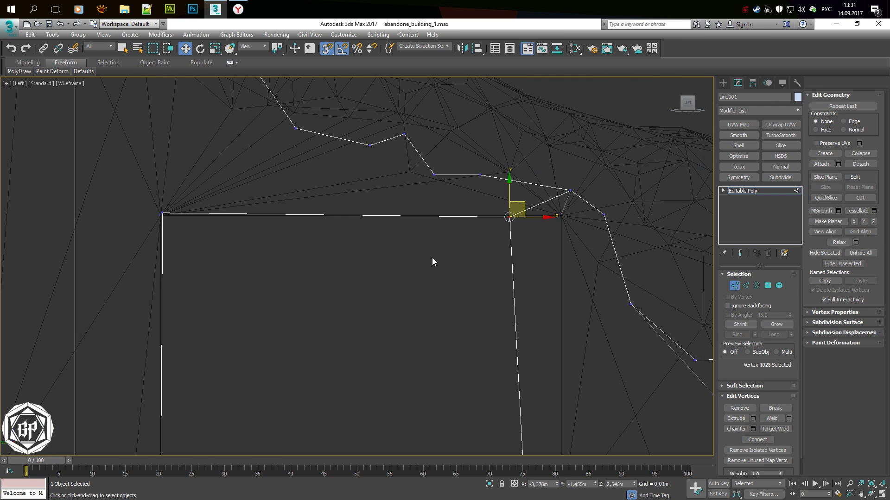
Select the vertex at the window opening's top corner in a wireframe perspective view
scroll(171, 229, down, 5)
scroll(63, 156, up, 5)
key(p)
key(F3)
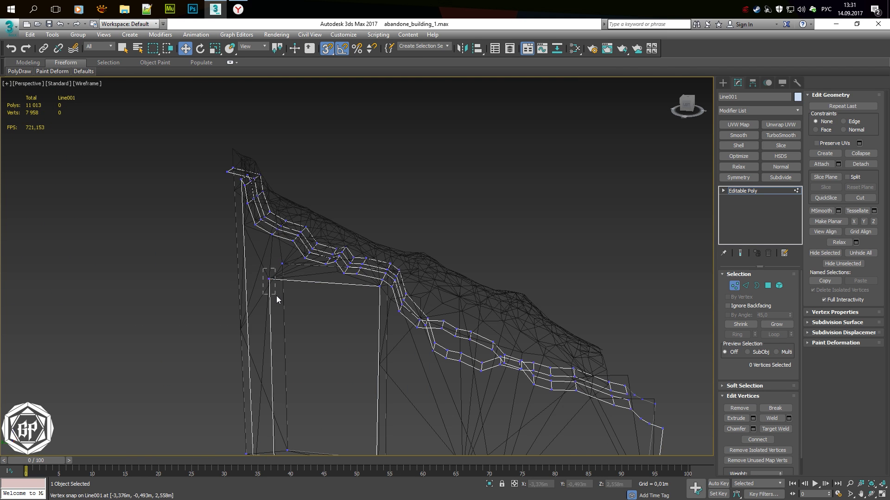
drag(264, 268, 277, 297)
key(alt+w)
key(alt+w)
key(z)
scroll(364, 358, down, 3)
middle_drag(364, 357, 343, 260)
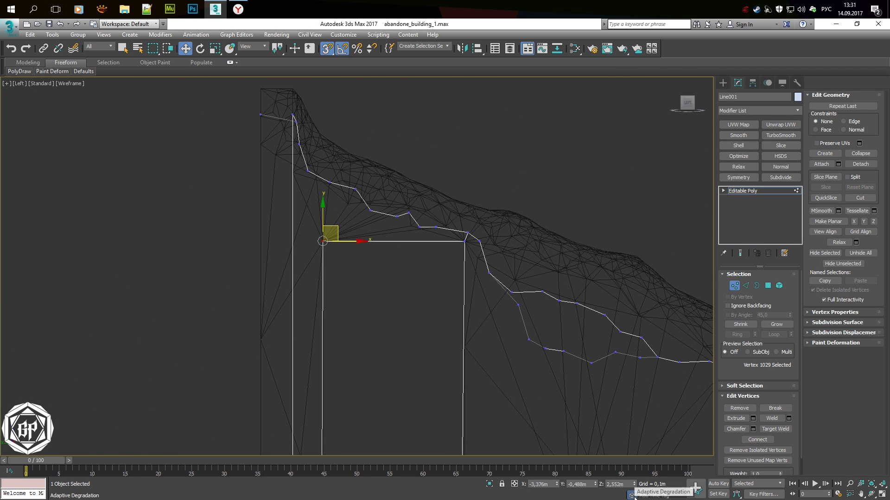
scroll(236, 291, up, 5)
key(alt+w)
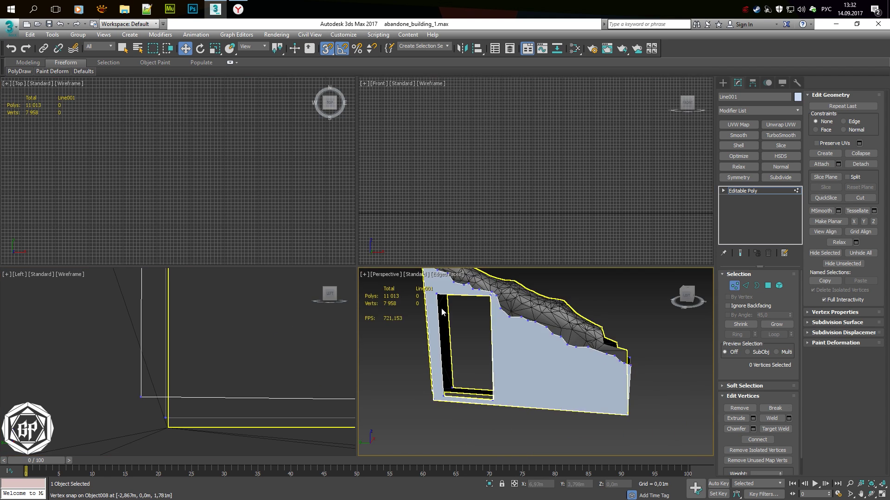
key(alt+w)
Select the wall's two top-corner vertices and frame them in every view
click(342, 316)
key(l)
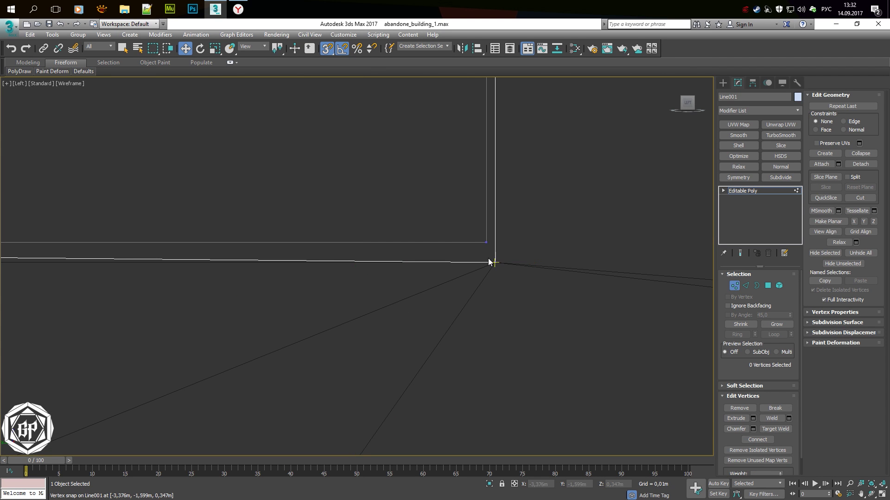
click(490, 262)
key(alt+w)
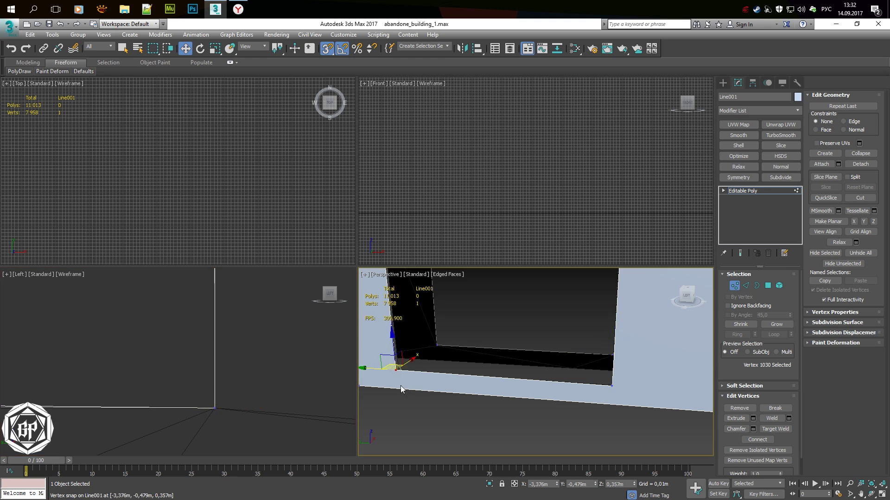
drag(392, 364, 419, 385)
key(z)
scroll(363, 365, down, 5)
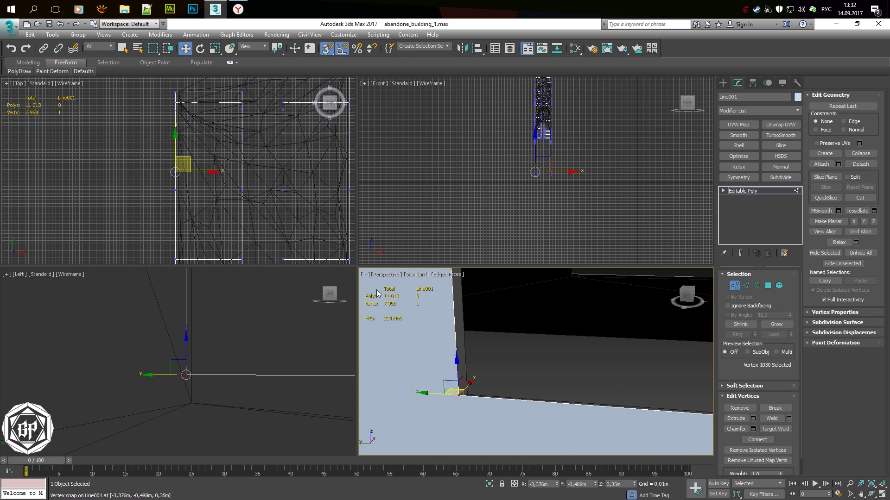
drag(512, 397, 378, 295)
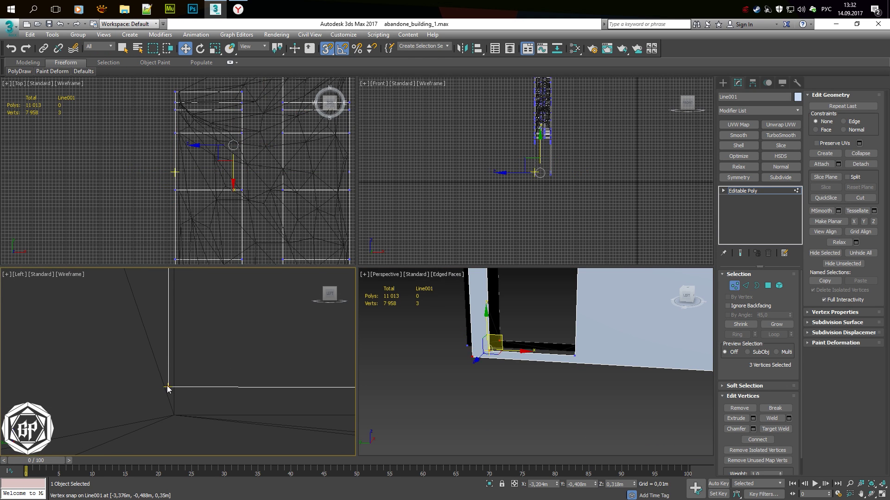
drag(168, 389, 254, 359)
key(z)
Clear the vertex selection and orbit to a wireframe perspective of the wall
scroll(462, 350, up, 3)
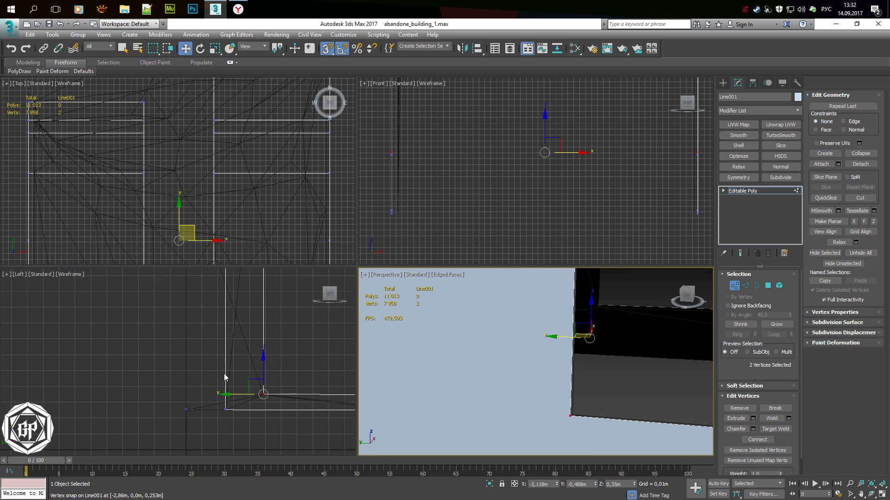
scroll(208, 348, down, 2)
scroll(612, 369, up, 2)
scroll(219, 396, down, 2)
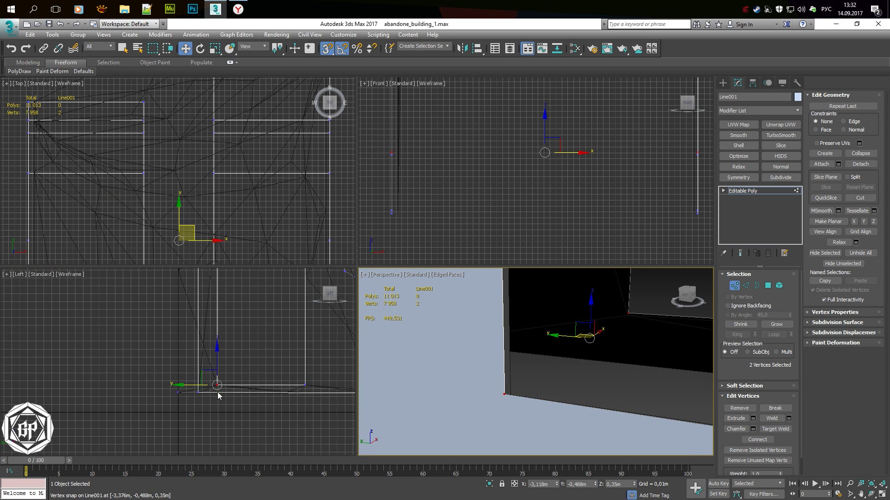
scroll(219, 396, up, 3)
scroll(491, 358, up, 3)
click(484, 415)
scroll(527, 354, up, 2)
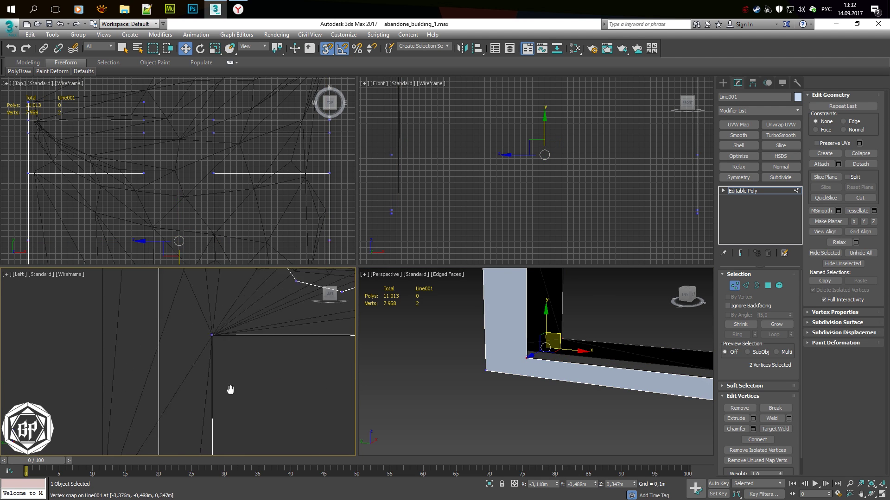
mouse_move(377, 352)
alt+middle_down()
mouse_move(544, 357)
mouse_move(523, 336)
alt+middle_up()
key(F3)
Snap the wall's top-corner vertex onto the jagged top's edge vertex
drag(513, 335, 553, 361)
scroll(553, 361, down, 3)
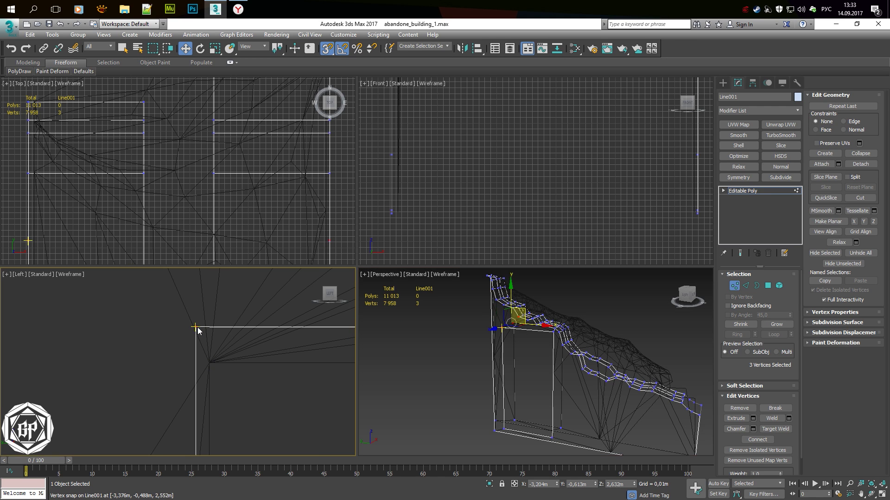
alt+middle_drag(455, 352, 487, 355)
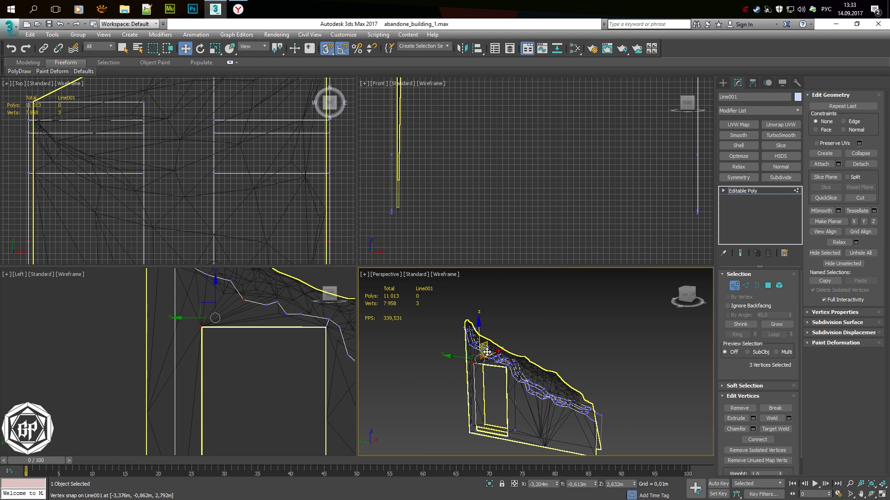
scroll(207, 318, down, 2)
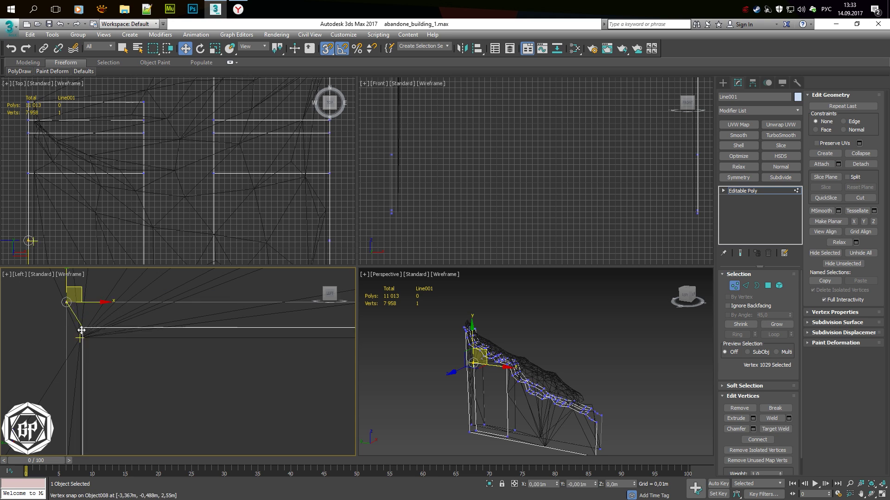
alt+middle_drag(499, 368, 481, 360)
click(481, 359)
scroll(83, 305, up, 1)
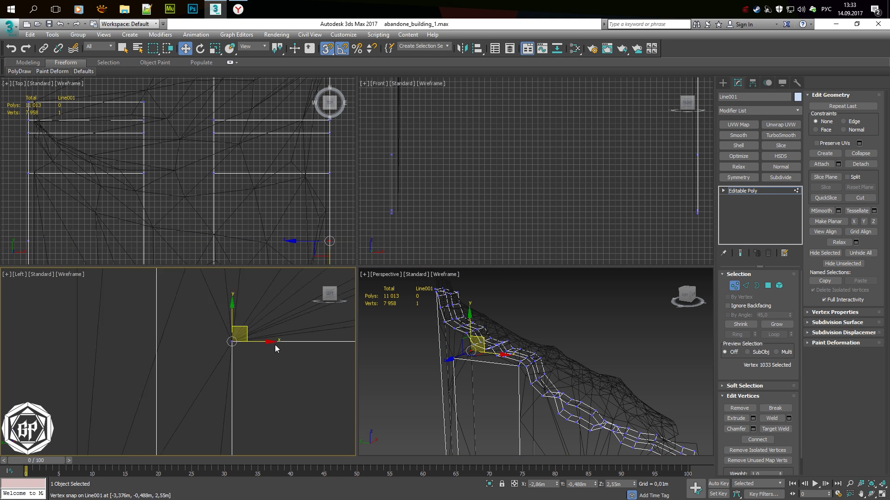
Add another wall-top vertex to the selection and start cutting edges into the wall
mouse_move(607, 414)
alt+middle_down()
mouse_move(466, 382)
mouse_move(525, 432)
mouse_move(610, 415)
alt+middle_up()
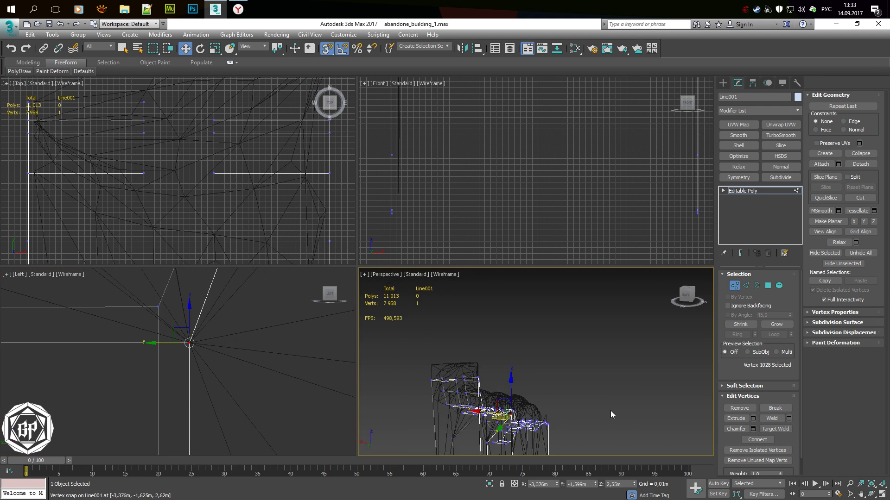
alt+middle_drag(540, 406, 449, 370)
ctrl+click(449, 371)
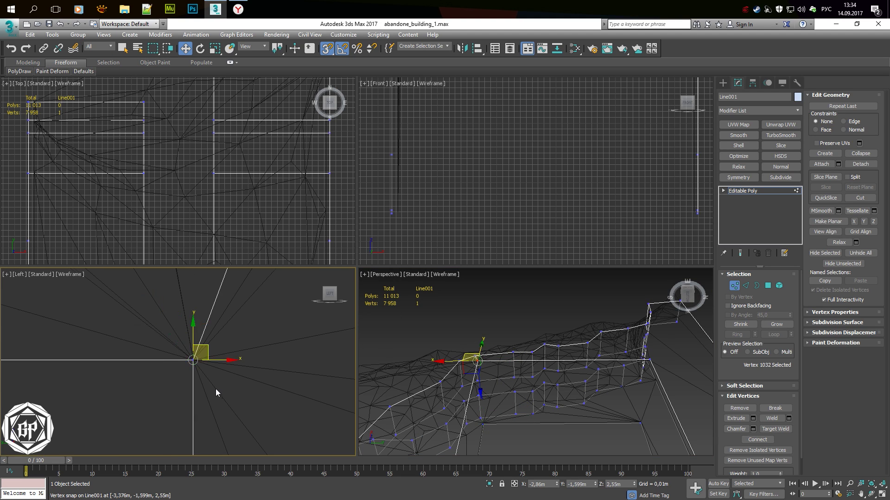
key(alt+w)
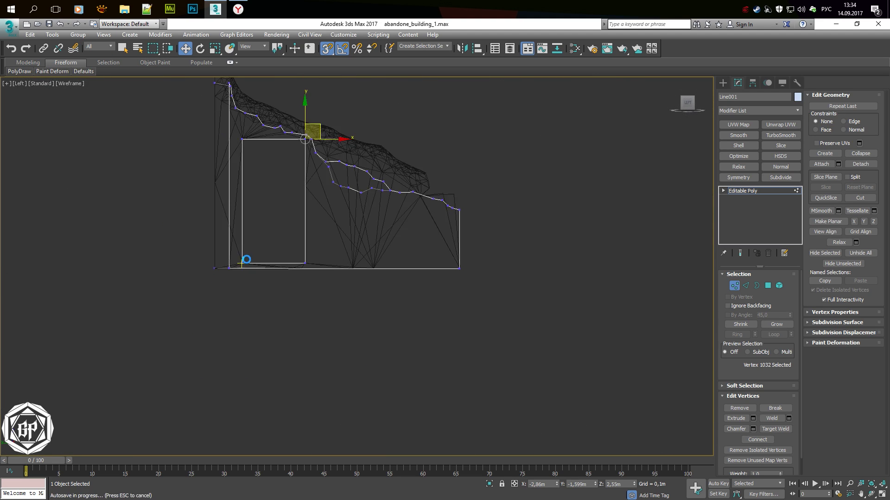
key(alt+w)
key(alt+w)
alt+middle_drag(601, 309, 491, 324)
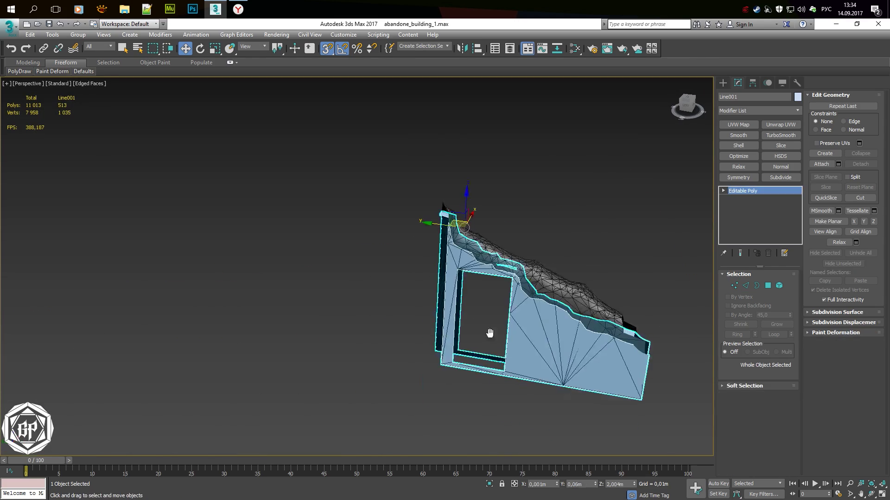
click(491, 324)
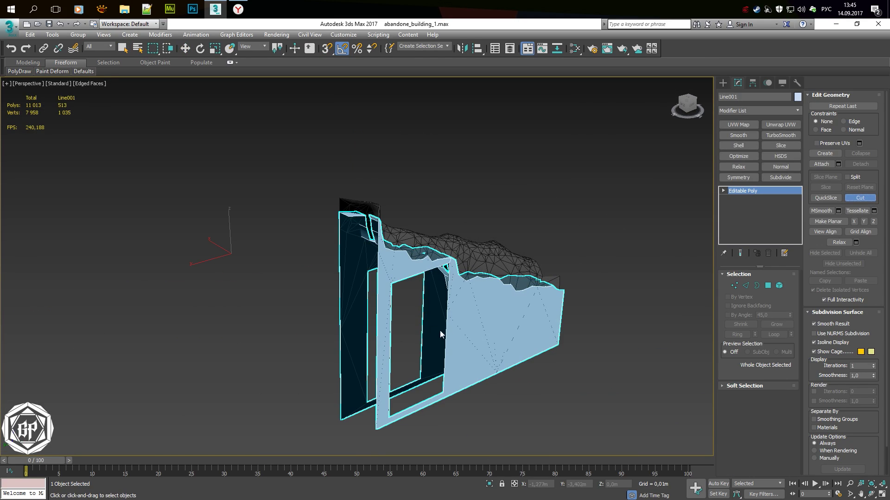
End edge cutting, unhide all building parts, and work on the broken top's vertices
right_click(431, 330)
key(4)
alt+middle_drag(431, 330, 707, 291)
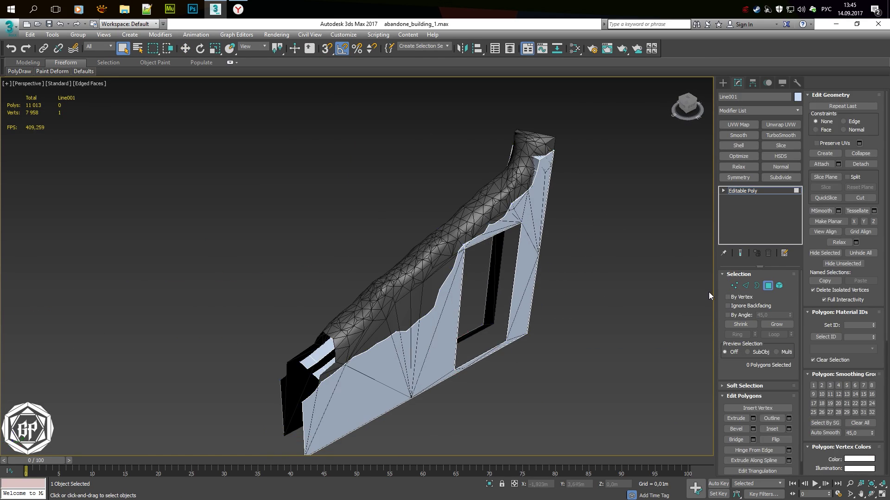
click(869, 258)
key(1)
click(447, 251)
Weld the clustered vertices on the jagged broken top into one
scroll(447, 252, up, 5)
key(F4)
alt+middle_drag(447, 251, 510, 260)
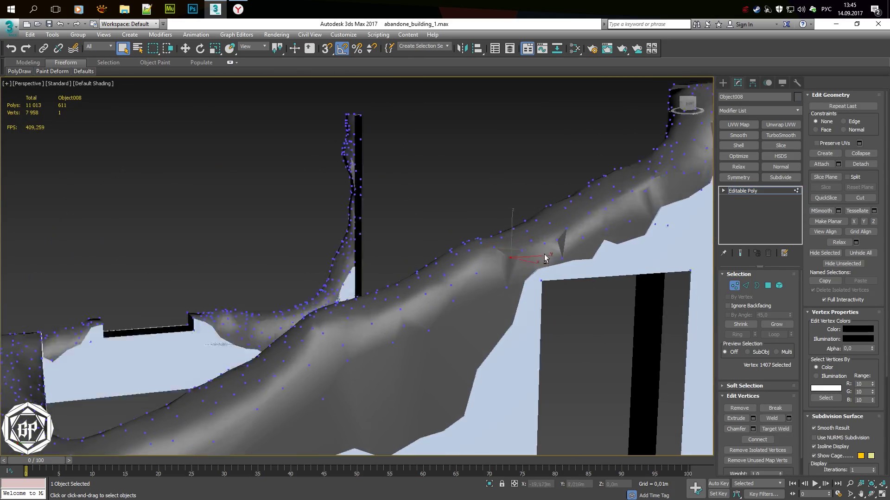
click(512, 257)
click(568, 235)
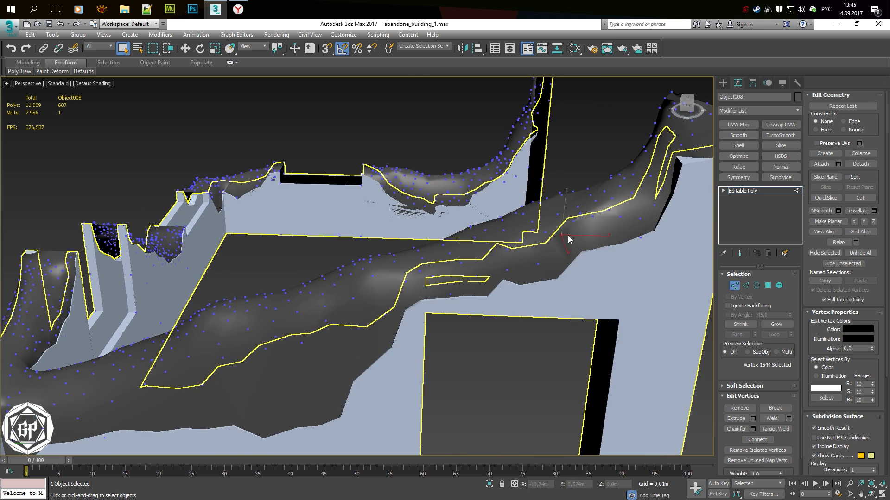
scroll(568, 235, up, 3)
scroll(574, 200, up, 3)
click(771, 418)
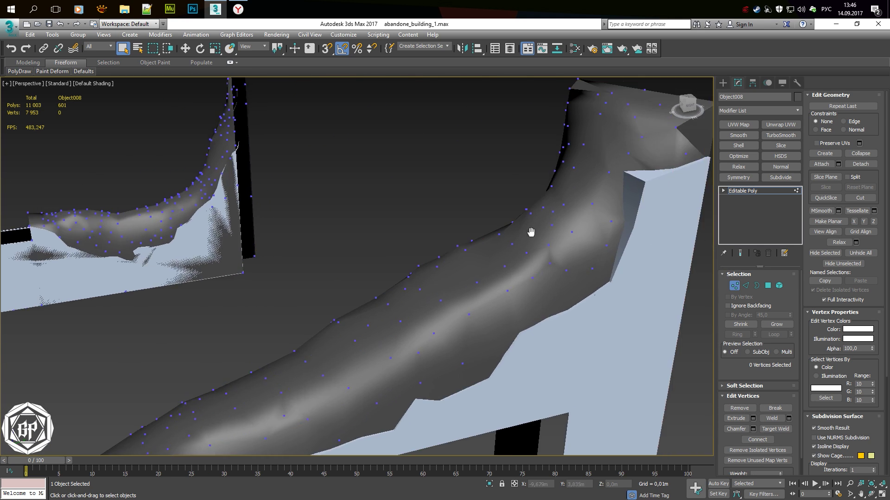
Remove a stray vertex from the broken top
alt+middle_drag(531, 230, 501, 314)
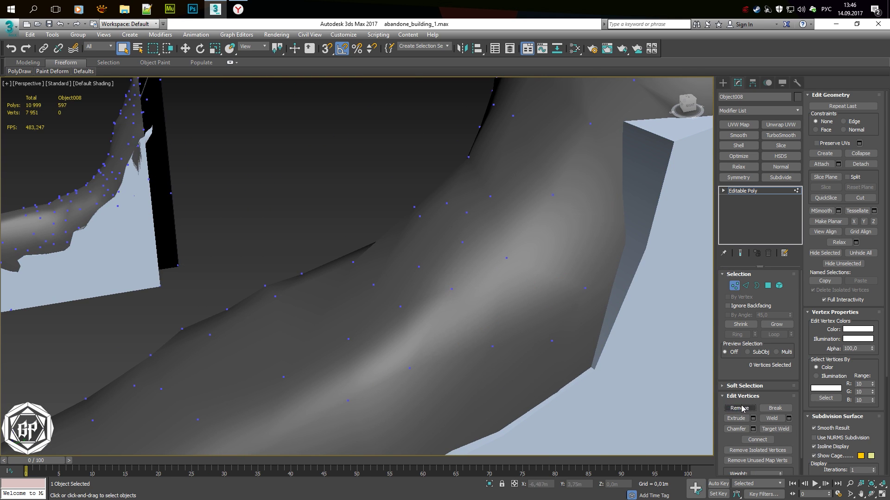
key(F4)
scroll(576, 261, down, 5)
scroll(417, 279, down, 3)
scroll(322, 328, up, 2)
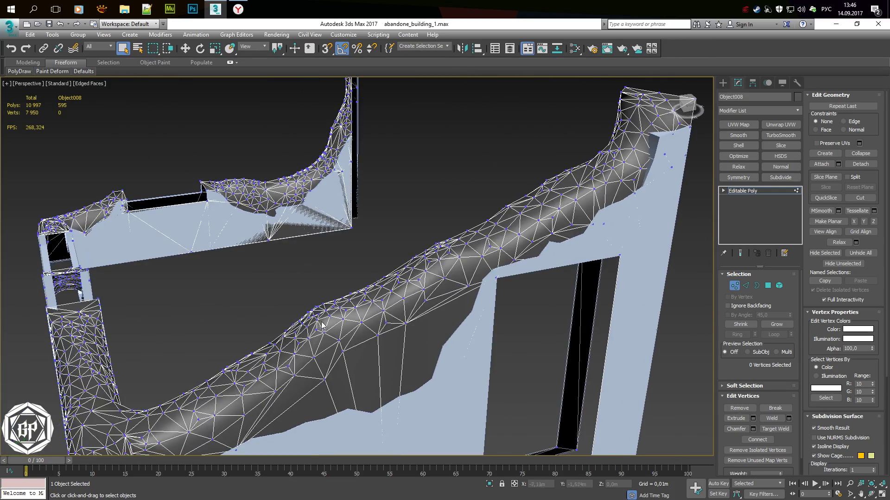
click(322, 328)
scroll(322, 328, up, 3)
scroll(358, 337, up, 3)
scroll(316, 337, up, 3)
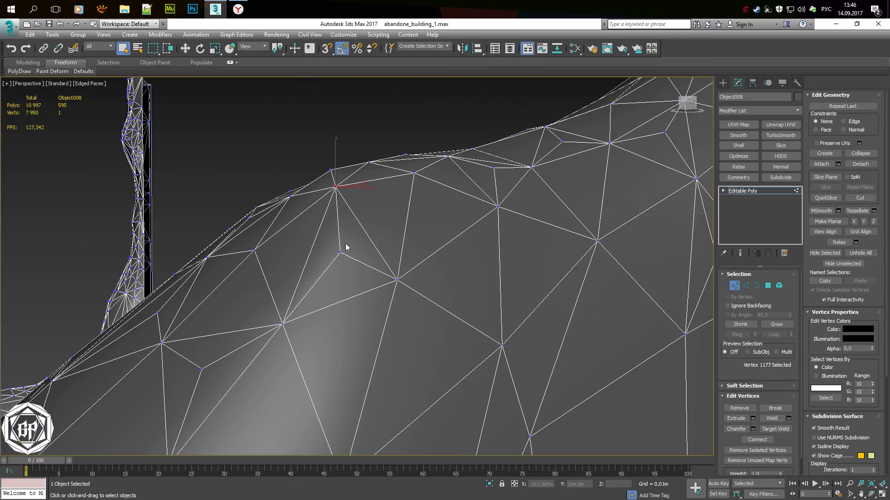
click(747, 412)
Select every polygon of the broken top in Polygon mode
key(F4)
scroll(379, 259, down, 5)
alt+middle_drag(380, 260, 428, 260)
key(4)
key(ctrl+a)
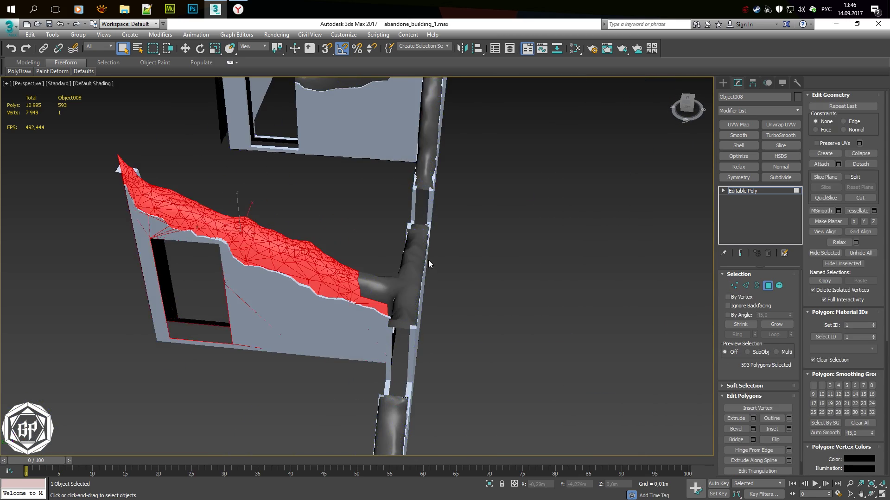
Pan and orbit the view to the window opening on the wall's far side
key(4)
scroll(281, 290, up, 2)
scroll(164, 359, down, 3)
scroll(308, 320, up, 5)
middle_drag(308, 320, 338, 347)
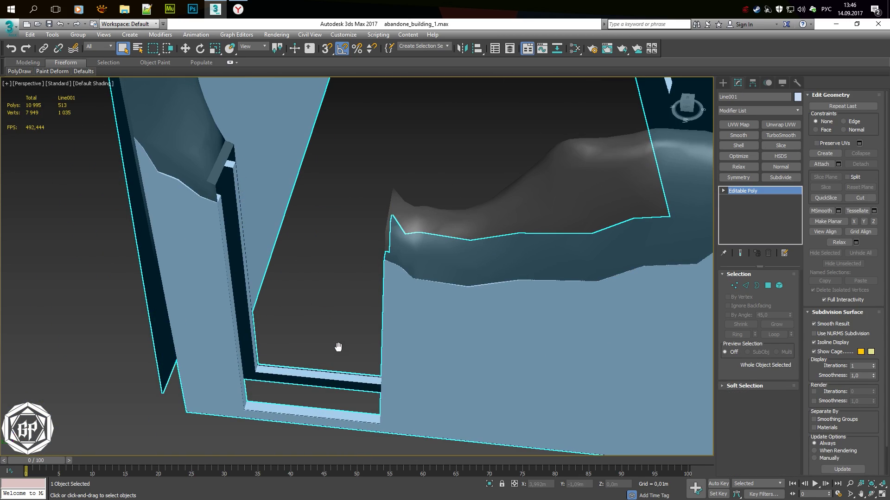
scroll(294, 235, down, 5)
scroll(267, 250, up, 5)
mouse_move(294, 235)
alt+middle_down()
mouse_move(267, 250)
mouse_move(273, 291)
alt+middle_up()
Snap-move the window opening's border onto a vertex with 3D vertex snap on
key(3)
key(w)
key(s)
key(F3)
key(F3)
key(F3)
drag(296, 245, 284, 255)
key(F3)
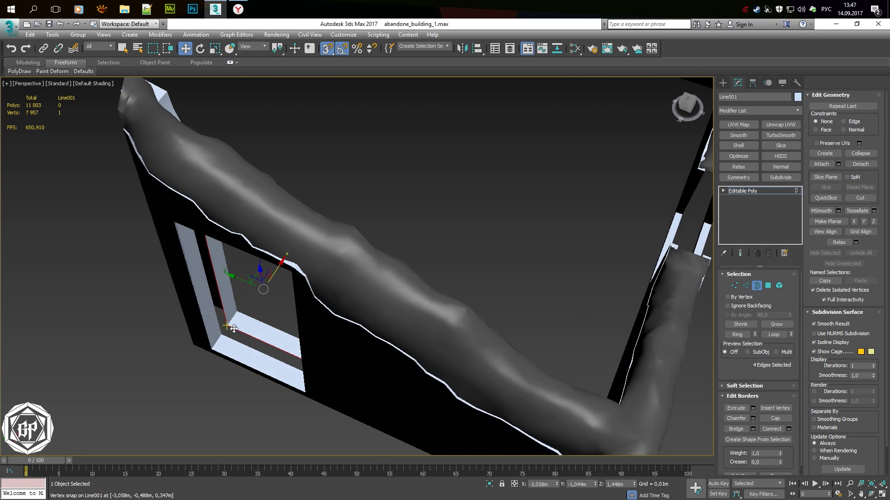
scroll(287, 227, up, 3)
mouse_move(287, 227)
alt+middle_down()
mouse_move(370, 239)
mouse_move(387, 232)
mouse_move(365, 251)
mouse_move(390, 221)
mouse_move(383, 247)
alt+middle_up()
scroll(370, 239, up, 3)
Inspect the closed window opening with edged faces in polygon and vertex modes
key(F4)
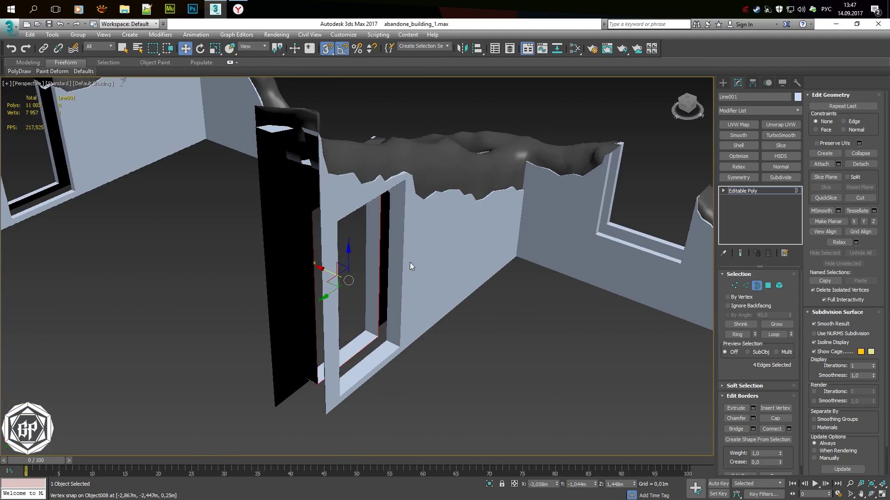
key(4)
scroll(383, 247, down, 5)
scroll(401, 262, up, 6)
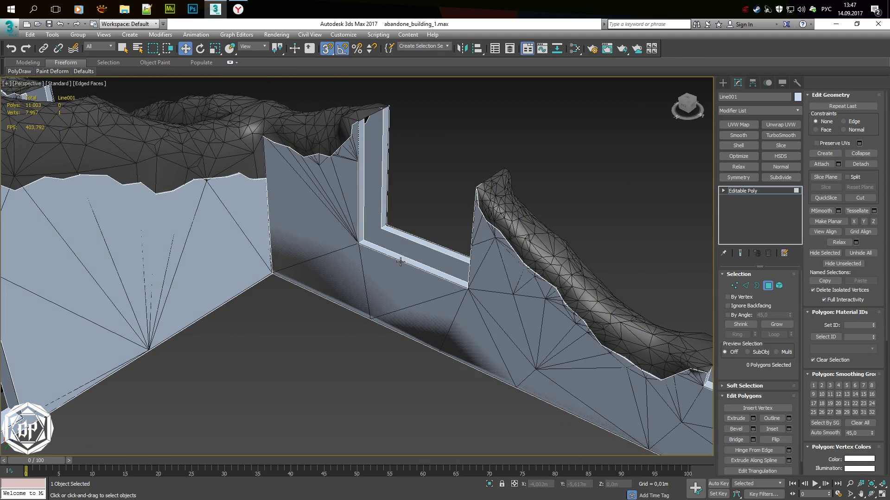
key(q)
scroll(401, 262, down, 6)
scroll(270, 278, up, 6)
Orbit to a wide wireframe view of the walls at object level
middle_drag(270, 278, 374, 246)
key(1)
scroll(445, 315, down, 5)
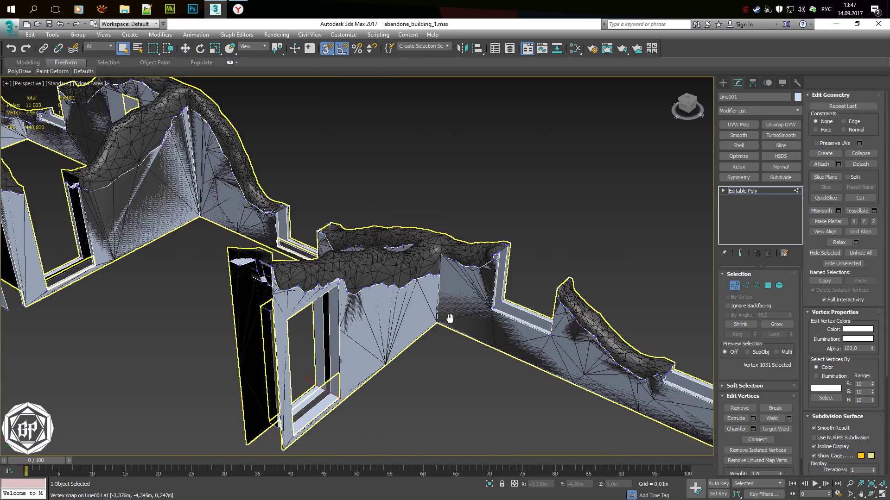
key(1)
key(F3)
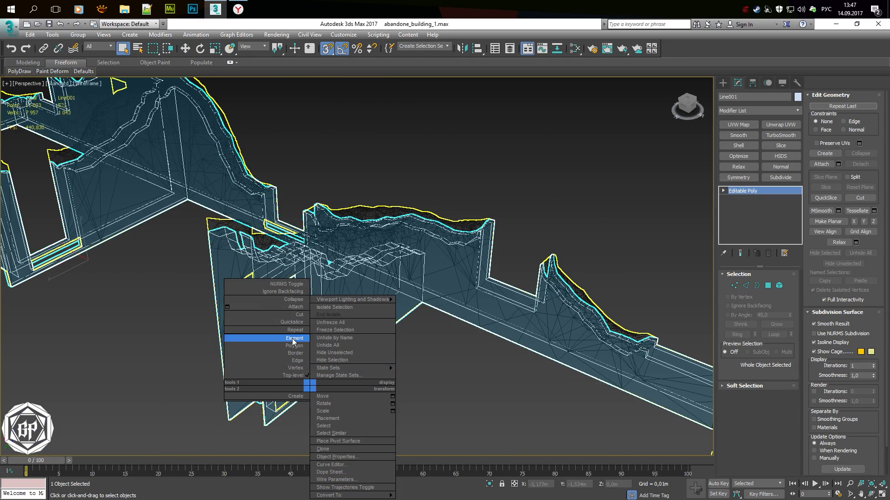
click(331, 448)
Select Object008 and create a Boolean compound object from it
click(469, 298)
right_click(381, 303)
click(503, 274)
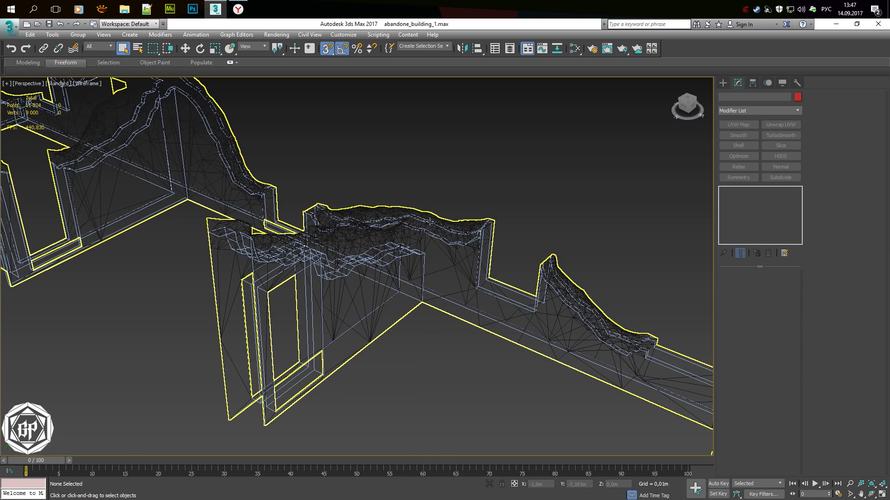
click(723, 82)
key(F3)
click(736, 110)
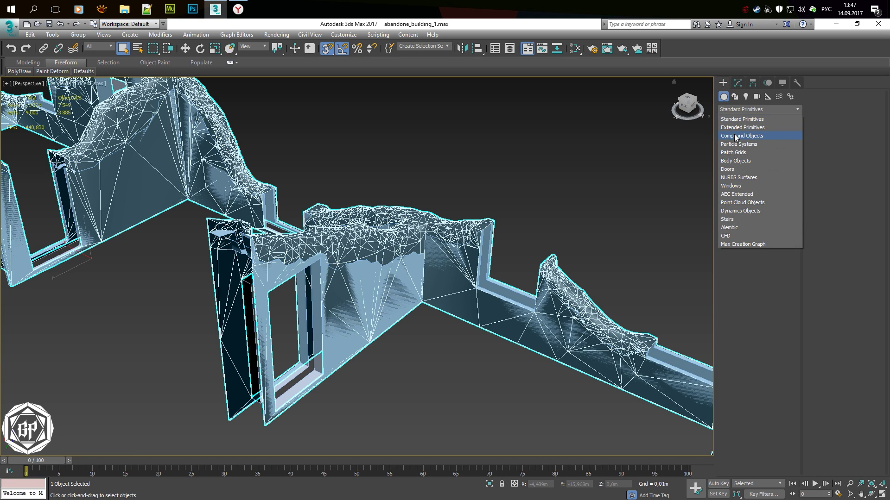
click(773, 158)
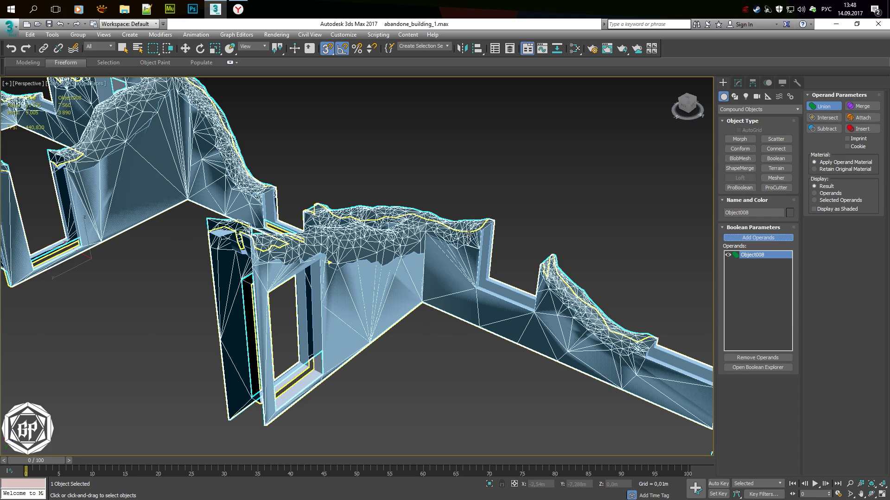
Add Line001 as a Boolean operand and set the operation to Insert
click(470, 237)
scroll(469, 277, up, 3)
key(F4)
mouse_move(468, 277)
middle_down()
mouse_move(526, 353)
mouse_move(477, 294)
middle_up()
click(825, 118)
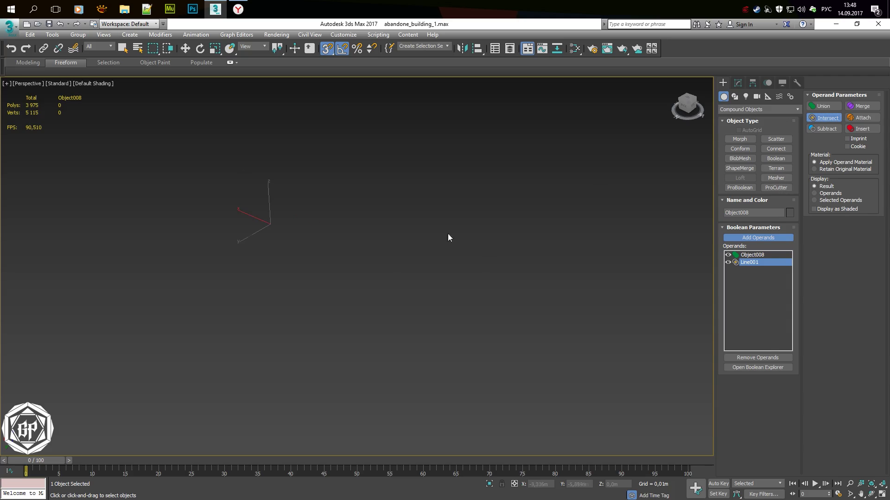
key(F4)
scroll(430, 194, up, 3)
scroll(444, 199, up, 3)
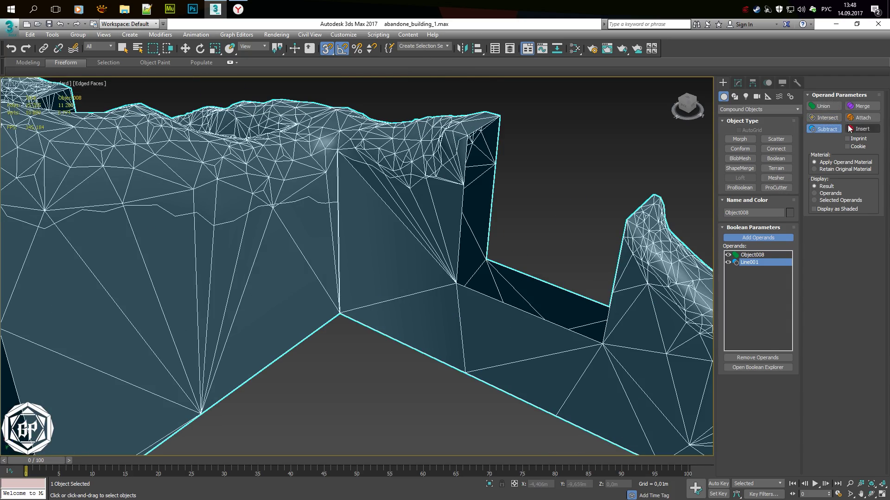
click(849, 128)
Inspect the Boolean result and convert it to an Editable Poly
scroll(457, 216, down, 5)
mouse_move(457, 216)
alt+middle_down()
mouse_move(509, 200)
mouse_move(455, 142)
mouse_move(458, 176)
mouse_move(446, 199)
alt+middle_up()
scroll(402, 187, up, 5)
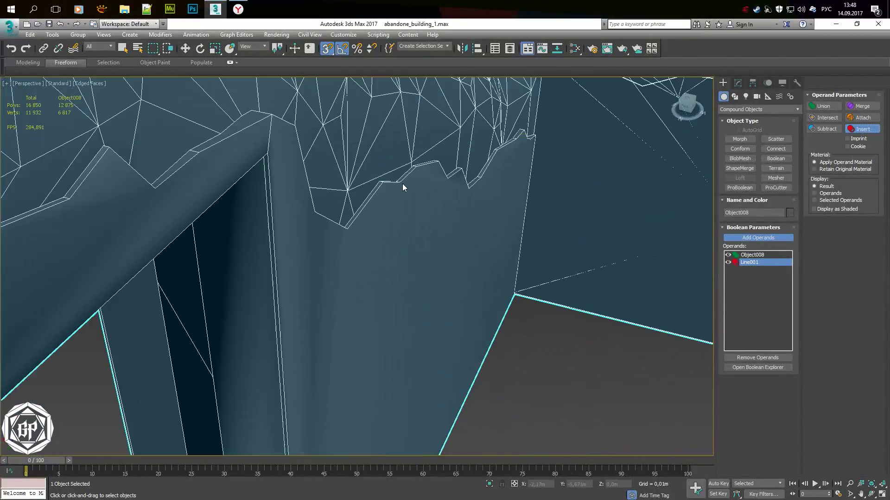
scroll(379, 184, up, 3)
scroll(380, 184, down, 3)
mouse_move(380, 184)
alt+middle_down()
mouse_move(413, 147)
mouse_move(394, 189)
mouse_move(318, 272)
mouse_move(445, 228)
alt+middle_up()
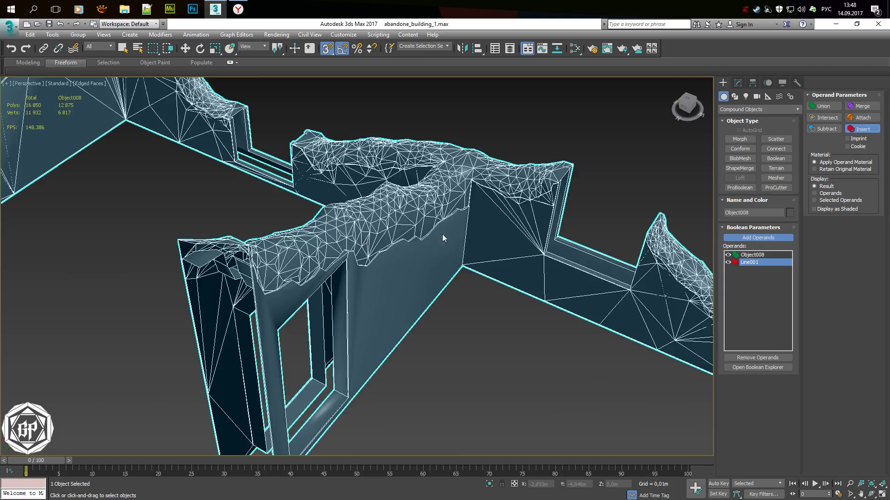
scroll(551, 292, up, 5)
scroll(552, 291, down, 5)
right_click(508, 252)
click(628, 372)
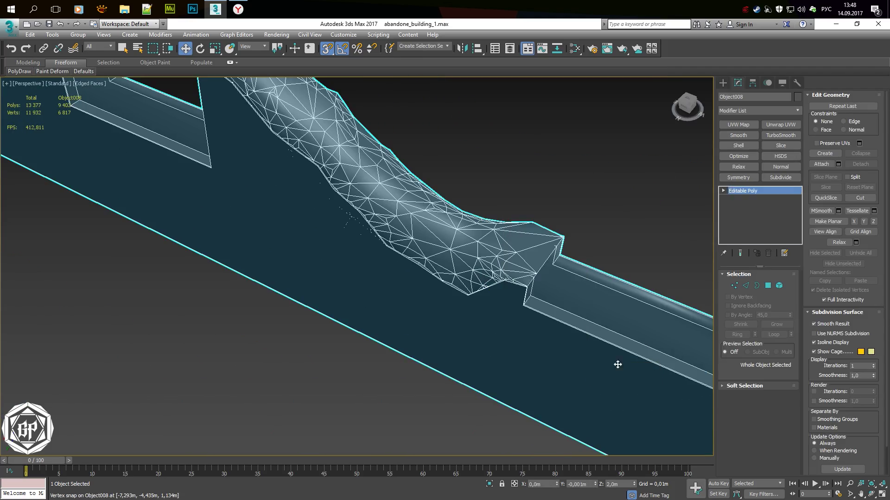
Select a patch of flat wall polygons on the merged mesh Object008
key(4)
click(513, 278)
mouse_move(309, 180)
alt+middle_down()
mouse_move(490, 139)
mouse_move(482, 153)
mouse_move(463, 127)
mouse_move(473, 211)
mouse_move(506, 267)
mouse_move(492, 224)
mouse_move(468, 234)
alt+middle_up()
click(473, 211)
scroll(492, 241, up, 5)
click(506, 266)
drag(468, 233, 445, 146)
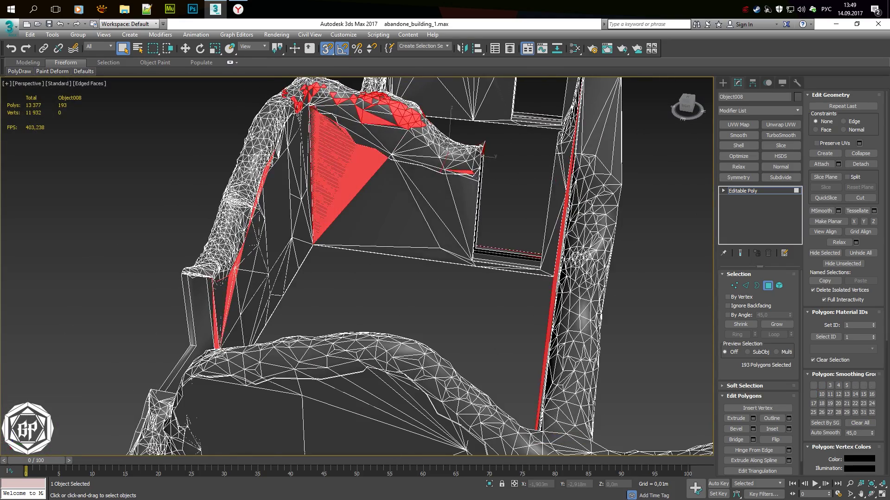
Return to object level, frame the whole building and deselect it
key(4)
key(z)
mouse_move(488, 166)
alt+middle_down()
mouse_move(469, 196)
mouse_move(393, 241)
mouse_move(391, 281)
alt+middle_up()
click(391, 281)
Save a copy of the scene with Save Copy As, then pick a flat wall face in wireframe
click(9, 27)
click(28, 133)
key(Escape)
click(9, 27)
click(192, 50)
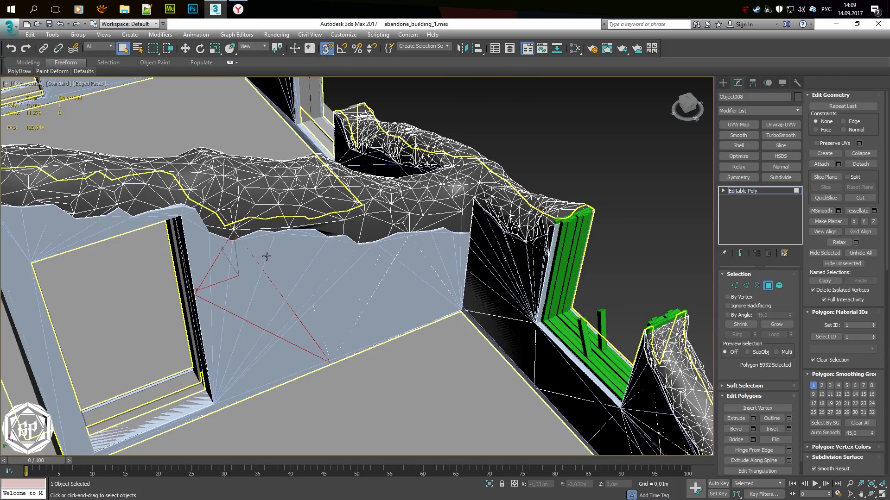
ctrl+click(259, 245)
key(F3)
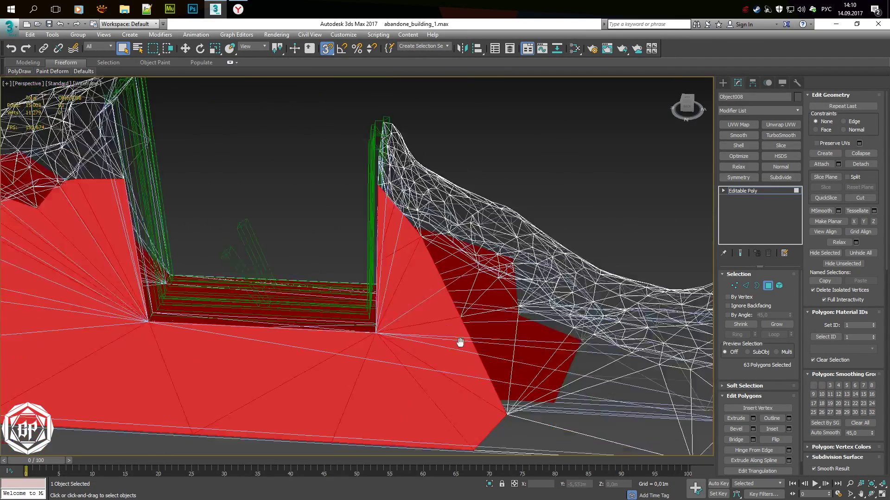
Box-select the flat wall faces under the broken top, growing the selection to 204 faces
drag(199, 203, 425, 314)
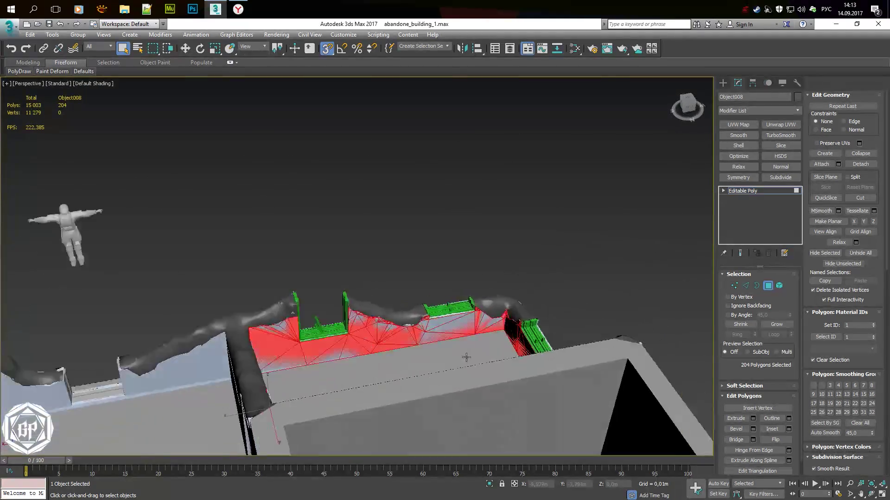
Orbit in close on the next wall stretch with solid shading and switch to the four-viewport layout
alt+middle_drag(465, 357, 626, 345)
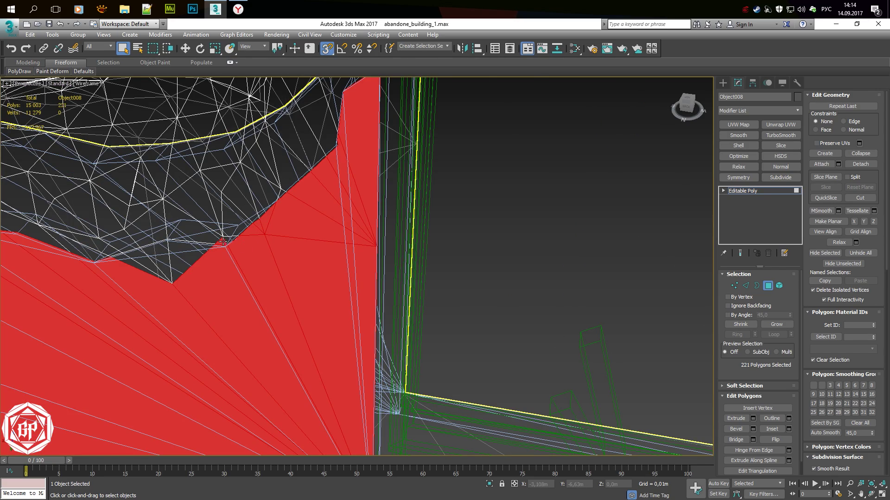
key(F3)
scroll(224, 242, down, 4)
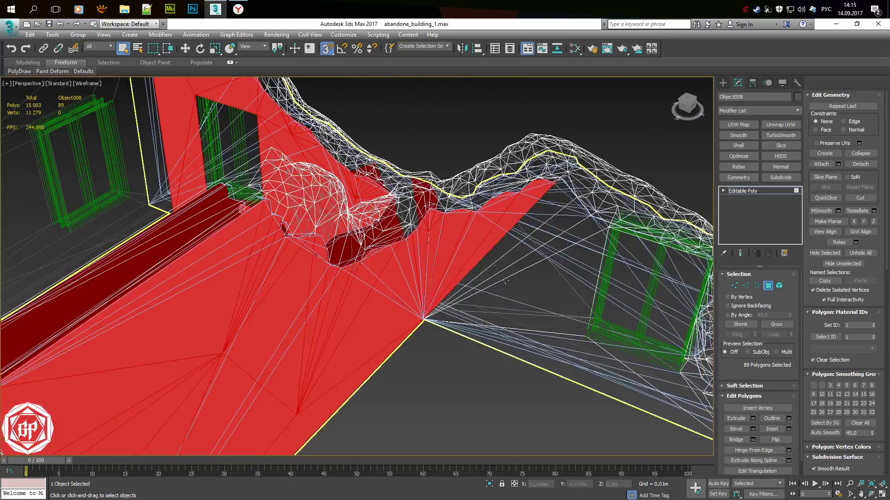
alt+middle_drag(495, 313, 485, 244)
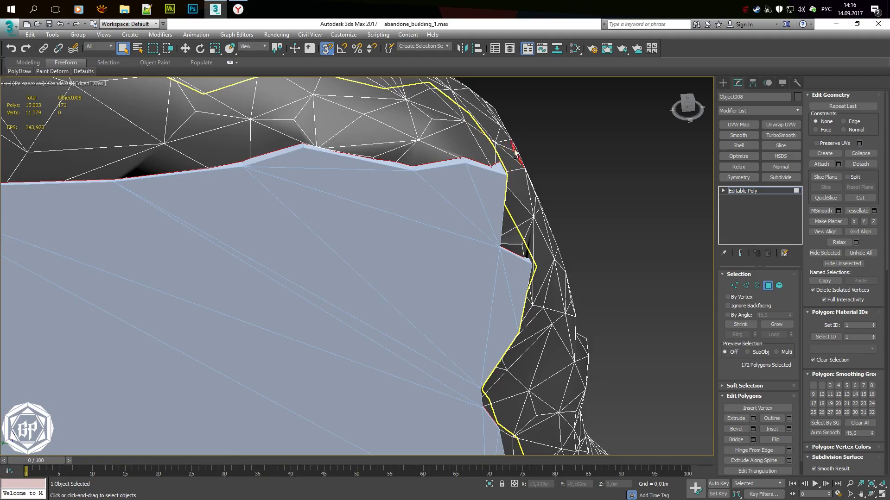
key(alt+w)
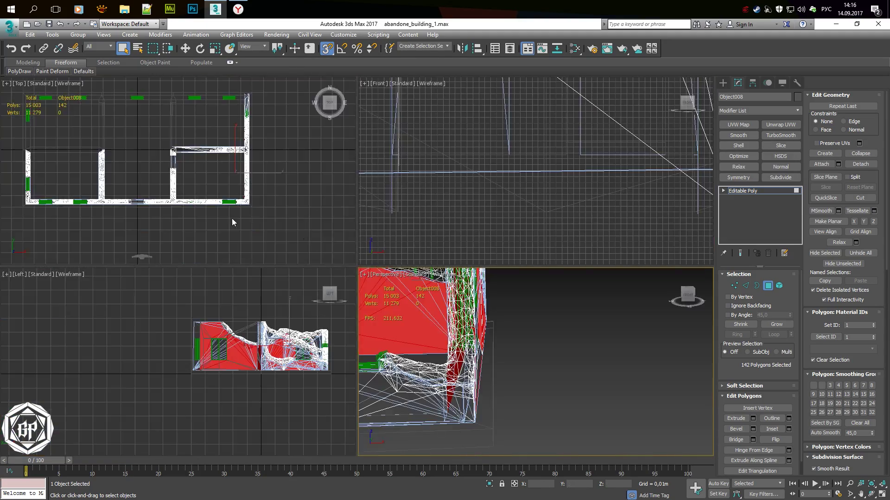
Maximize the view and add the red wall and window-surround faces to the flat-wall selection
right_click(231, 218)
key(alt+w)
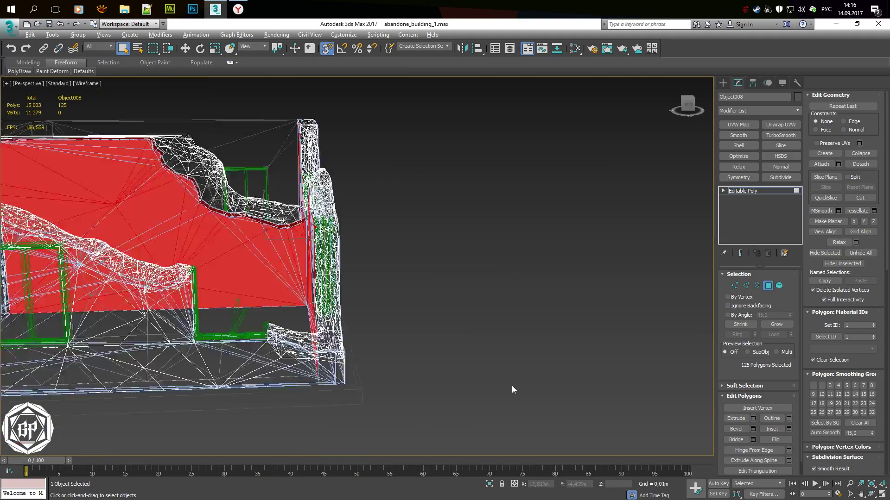
scroll(551, 282, up, 5)
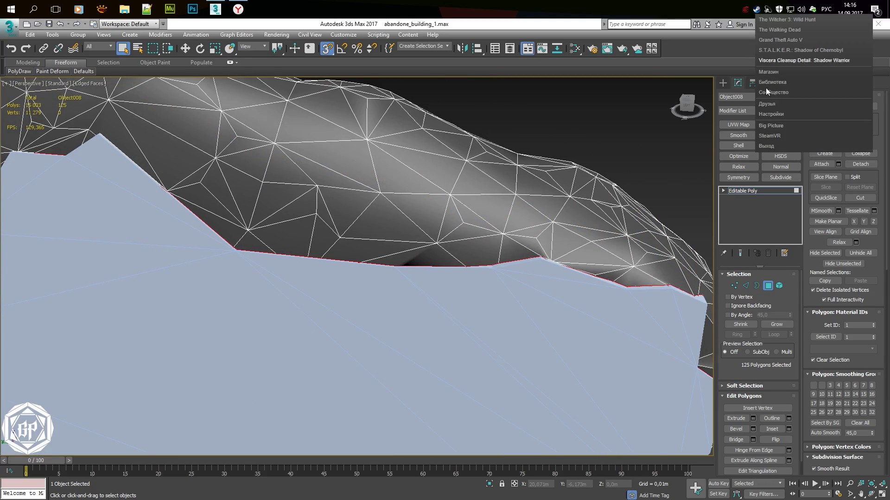
mouse_move(531, 310)
alt+middle_down()
mouse_move(391, 269)
mouse_move(461, 199)
mouse_move(439, 249)
mouse_move(388, 226)
mouse_move(443, 306)
mouse_move(395, 228)
mouse_move(434, 334)
mouse_move(532, 360)
mouse_move(431, 191)
mouse_move(555, 280)
mouse_move(405, 306)
alt+middle_up()
key(F3)
key(F3)
key(F3)
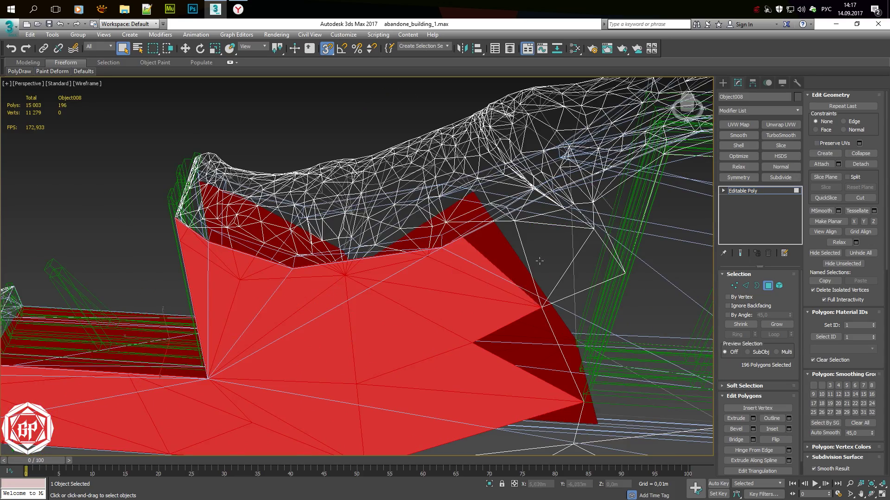
mouse_move(512, 217)
alt+middle_down()
mouse_move(586, 223)
mouse_move(510, 251)
mouse_move(507, 227)
alt+middle_up()
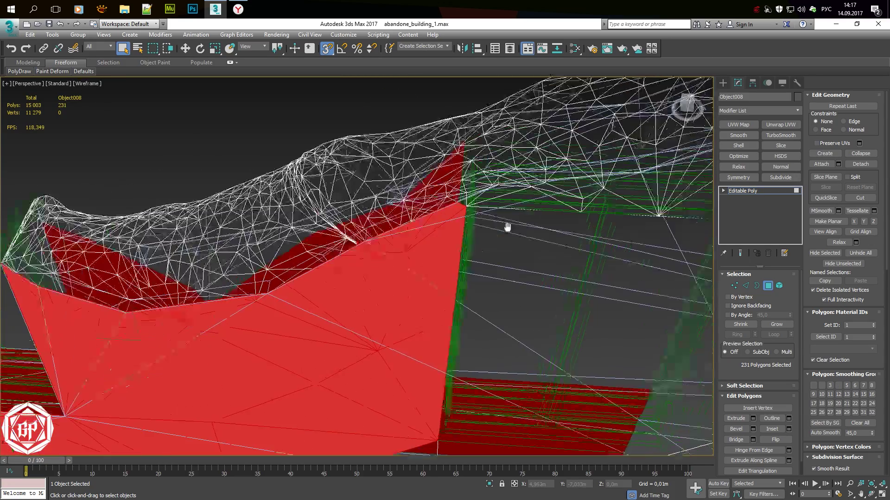
mouse_move(608, 191)
alt+middle_down()
mouse_move(513, 246)
mouse_move(437, 181)
alt+middle_up()
scroll(438, 181, up, 3)
mouse_move(393, 146)
alt+middle_down()
mouse_move(550, 229)
mouse_move(404, 362)
alt+middle_up()
scroll(546, 243, down, 3)
ctrl+click(403, 362)
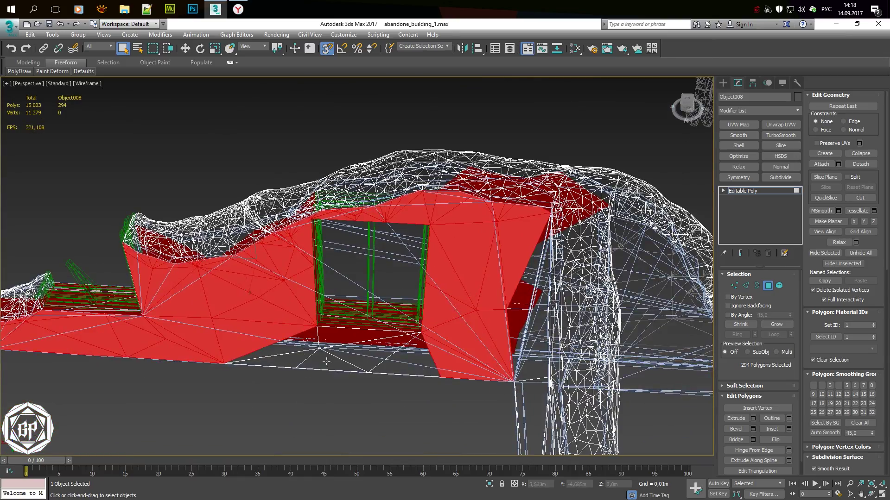
Add faces along the wall edge and around the window opening, reaching 291 selected faces
key(F3)
mouse_move(494, 277)
alt+middle_down()
mouse_move(432, 180)
mouse_move(318, 308)
alt+middle_up()
ctrl+click(432, 181)
key(F3)
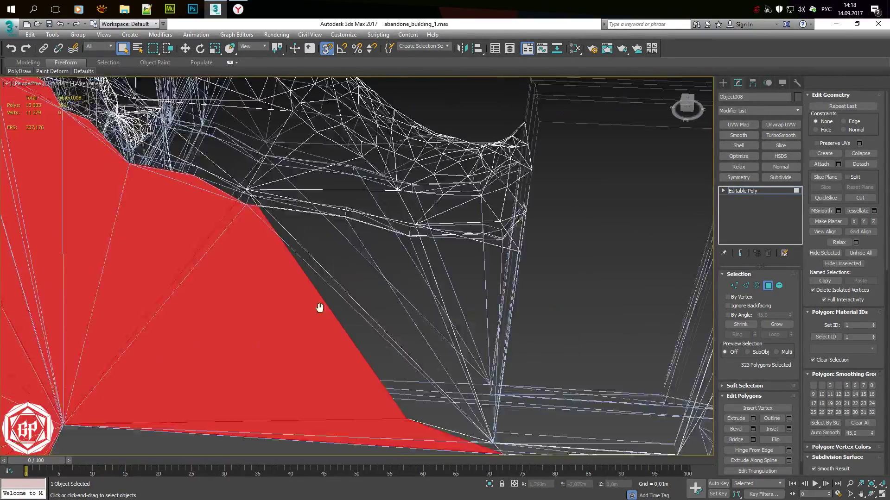
ctrl+drag(436, 356, 484, 421)
ctrl+drag(526, 212, 529, 206)
mouse_move(529, 206)
alt+middle_down()
mouse_move(486, 163)
mouse_move(471, 110)
mouse_move(457, 360)
alt+middle_up()
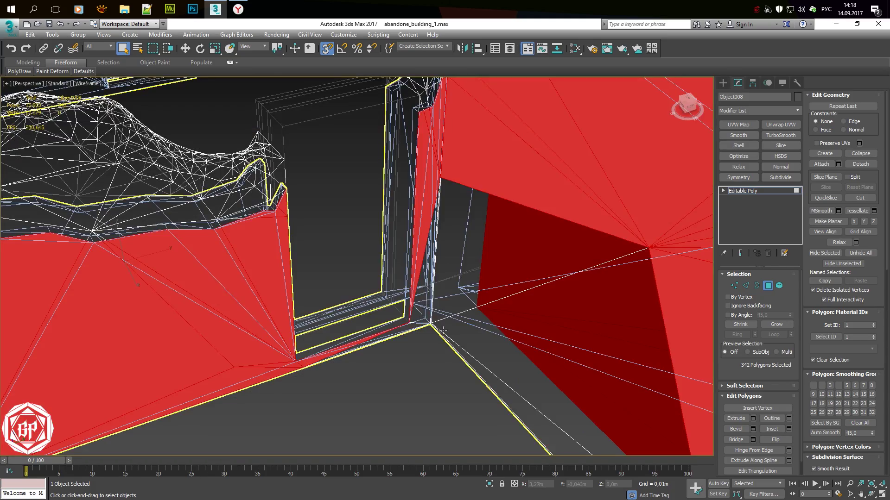
scroll(552, 399, down, 5)
Check the selection from the top view, then orbit over the broken wall tops in perspective
key(t)
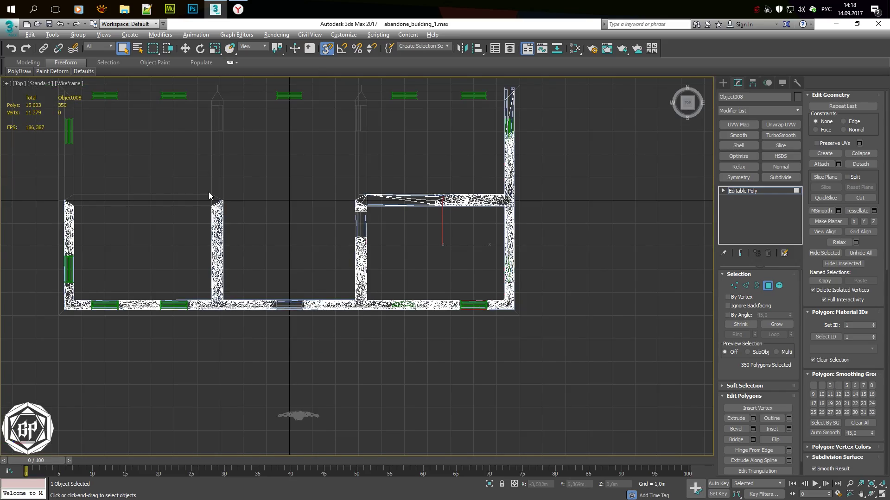
key(p)
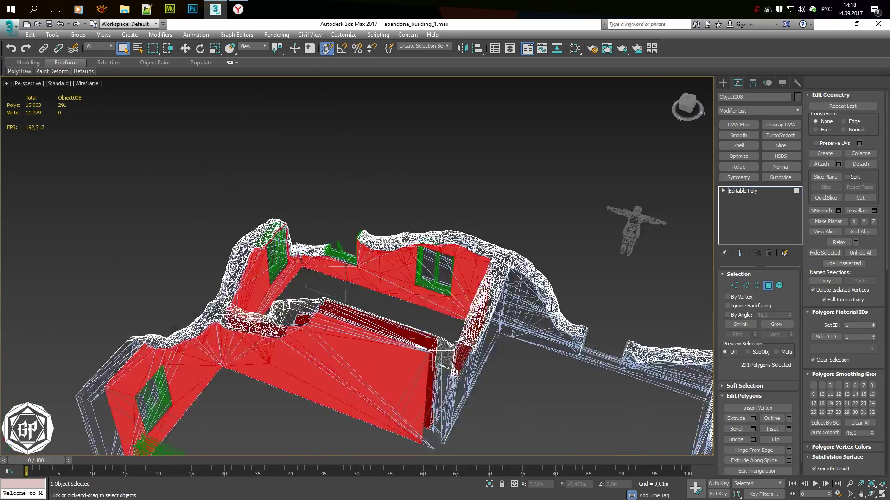
key(F3)
scroll(471, 300, up, 5)
middle_drag(453, 244, 471, 231)
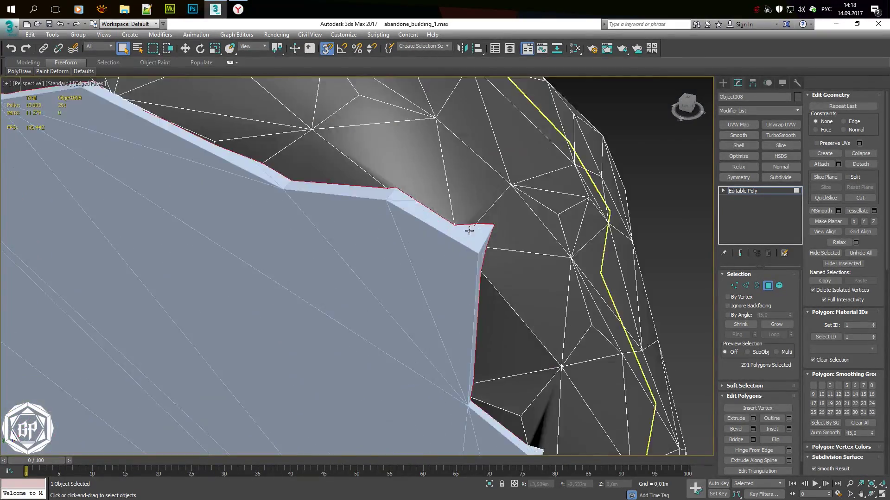
scroll(537, 383, up, 5)
mouse_move(538, 382)
alt+middle_down()
mouse_move(464, 324)
mouse_move(572, 288)
mouse_move(385, 317)
alt+middle_up()
scroll(385, 302, down, 3)
scroll(386, 302, down, 5)
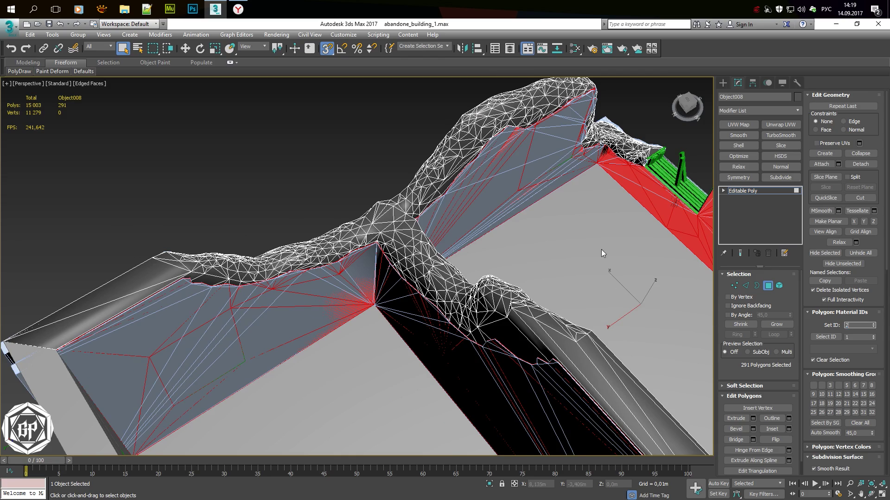
Hide the other jagged top mesh and move the view to the patch at the wall corner
right_click(570, 179)
click(653, 160)
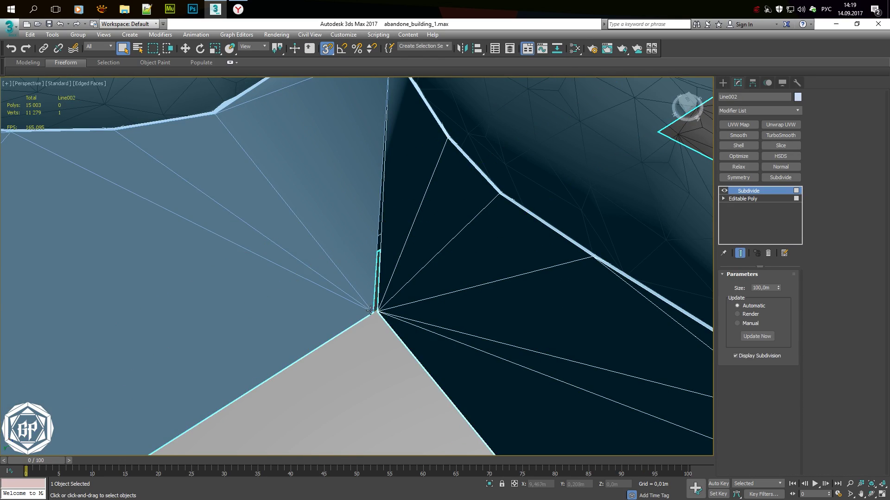
key(F3)
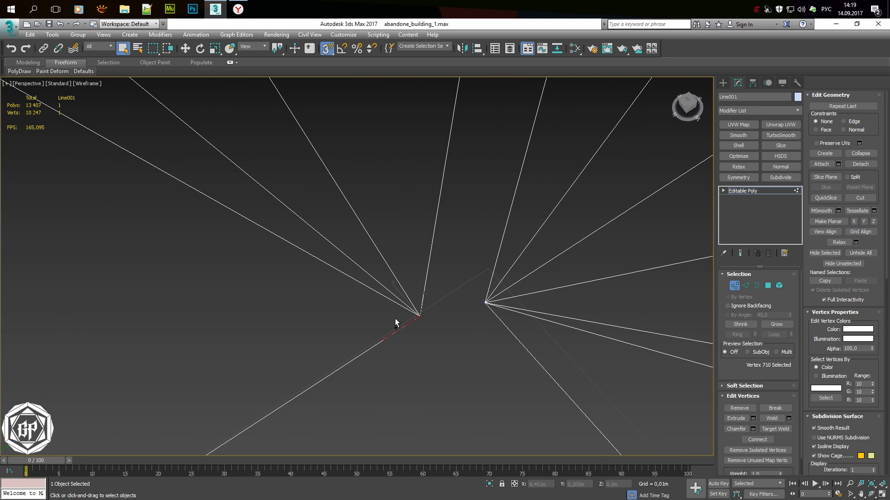
key(F3)
alt+middle_drag(472, 342, 422, 309)
mouse_move(350, 306)
middle_down()
mouse_move(548, 309)
mouse_move(558, 298)
middle_up()
scroll(558, 298, up, 5)
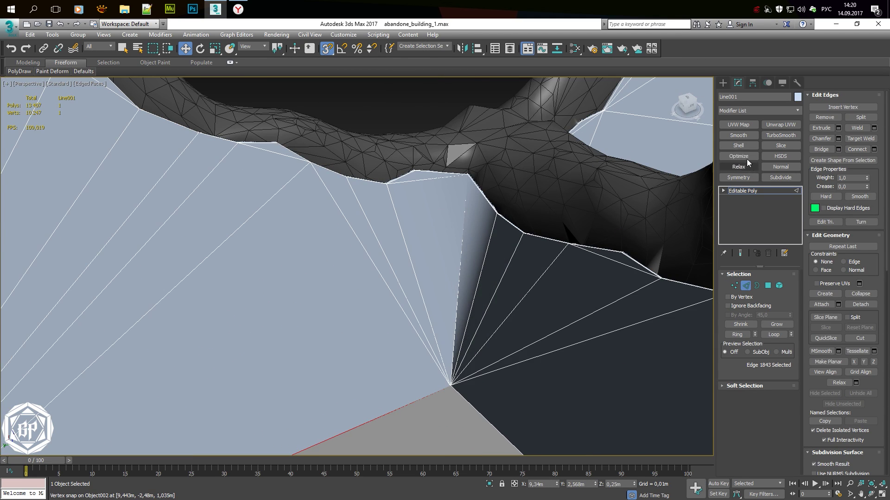
Subdivide and smooth the Line001 patch and convert it to an editable poly
click(780, 178)
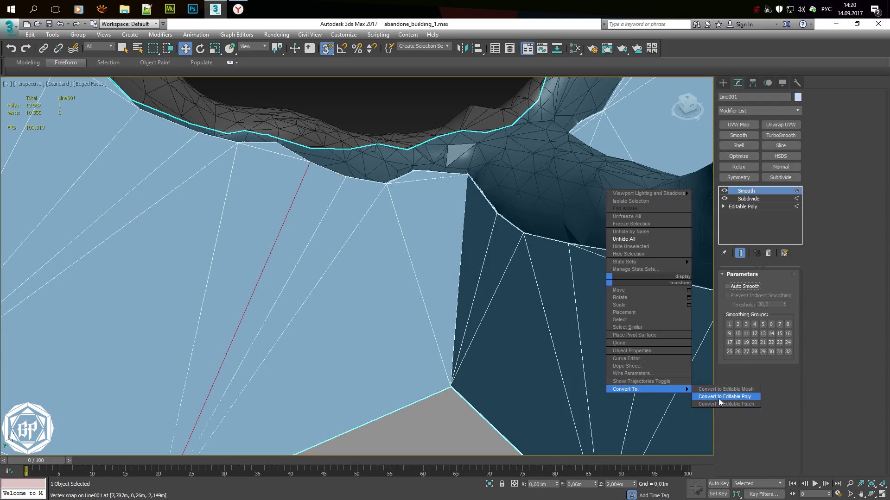
click(715, 398)
scroll(504, 310, down, 10)
key(F3)
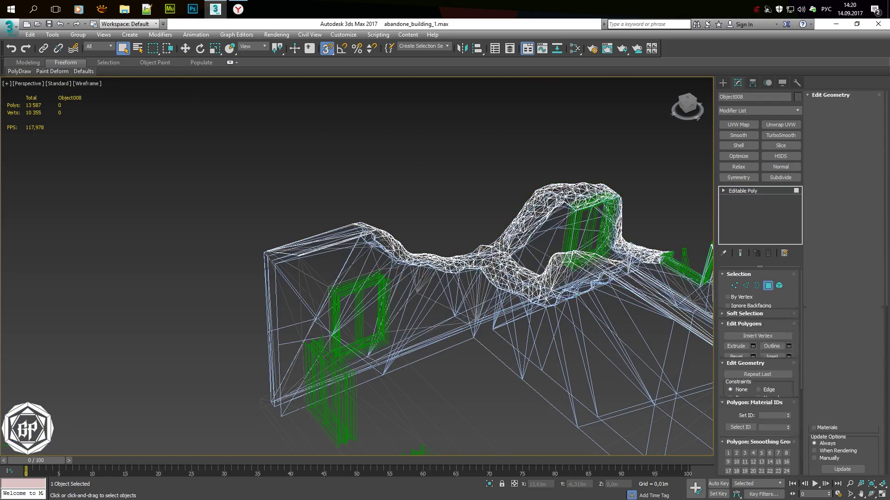
Clear the polygon selection and select the faces around the fan vertex on the rubble wall top
key(F3)
alt+middle_drag(417, 325, 424, 336)
scroll(424, 335, up, 5)
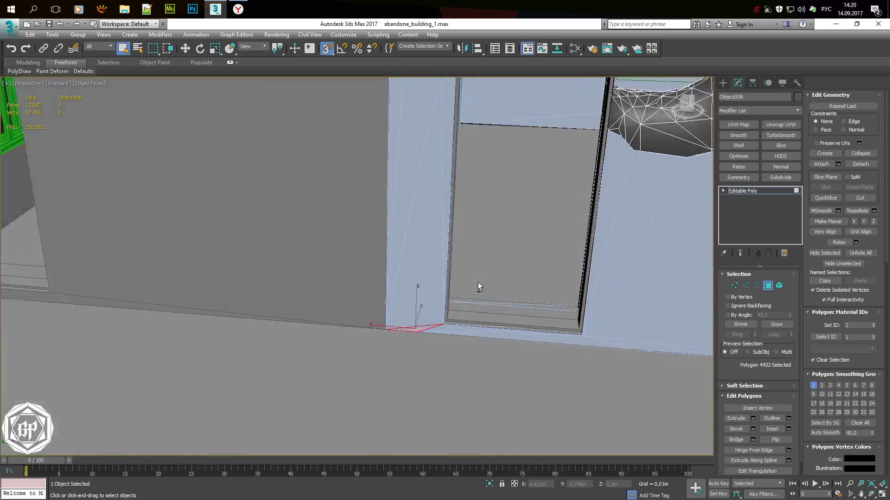
click(853, 324)
click(423, 240)
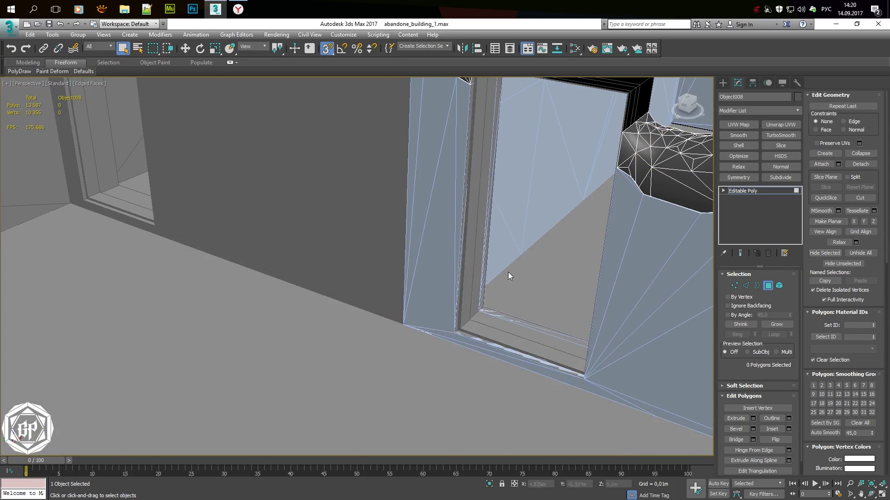
scroll(508, 272, down, 5)
alt+middle_drag(508, 272, 394, 302)
scroll(453, 261, up, 5)
drag(454, 261, 481, 296)
alt+middle_drag(482, 297, 510, 318)
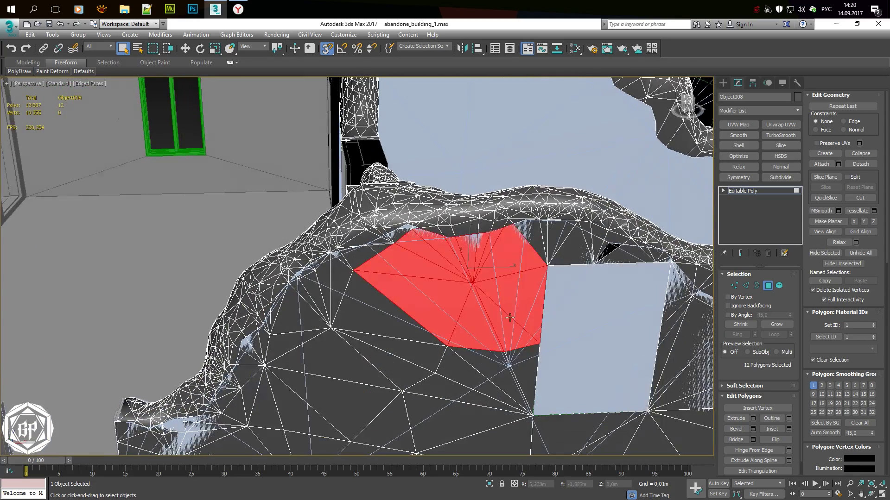
Add more flat wall polygons along the wall, up to the window frame
ctrl+drag(616, 280, 616, 280)
alt+middle_drag(616, 280, 504, 257)
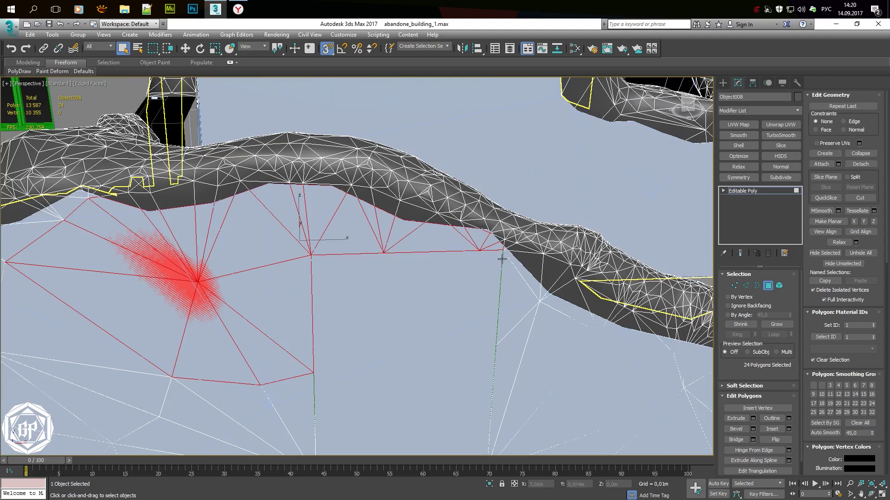
alt+middle_drag(525, 326, 458, 272)
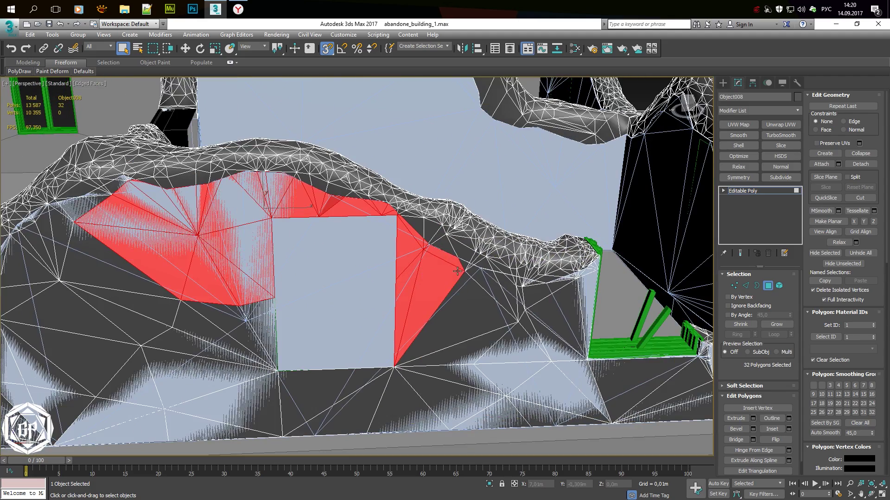
alt+middle_drag(525, 305, 576, 301)
ctrl+click(584, 265)
alt+middle_drag(585, 266, 560, 353)
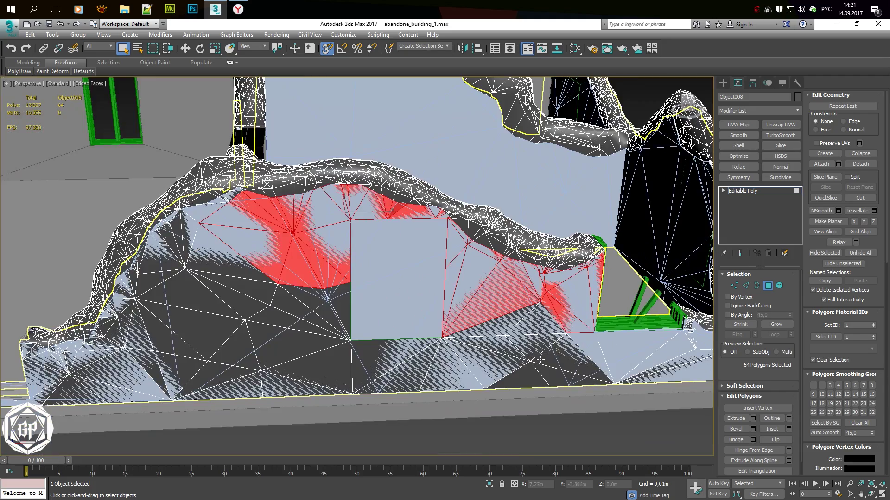
alt+middle_drag(615, 404, 466, 295)
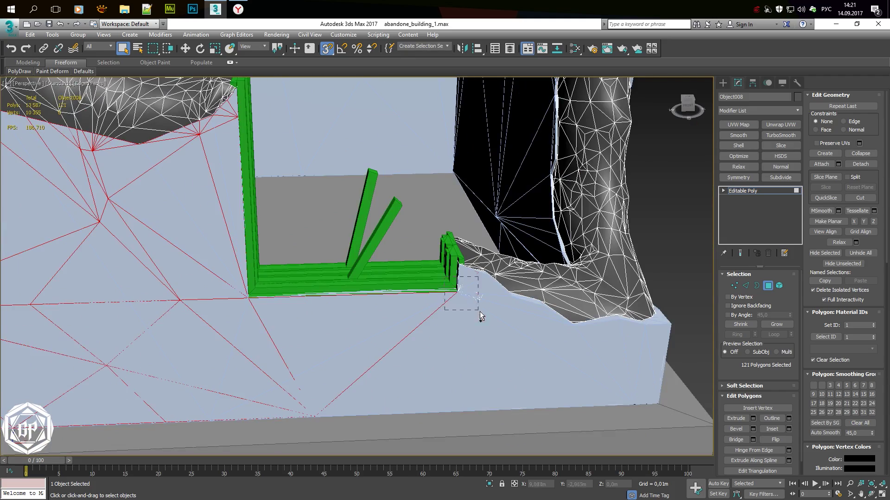
ctrl+drag(477, 310, 477, 310)
Add flat wall polygons near the window and wall seam, checking them in wireframe
key(F3)
alt+middle_drag(477, 310, 493, 298)
alt+middle_drag(481, 261, 390, 262)
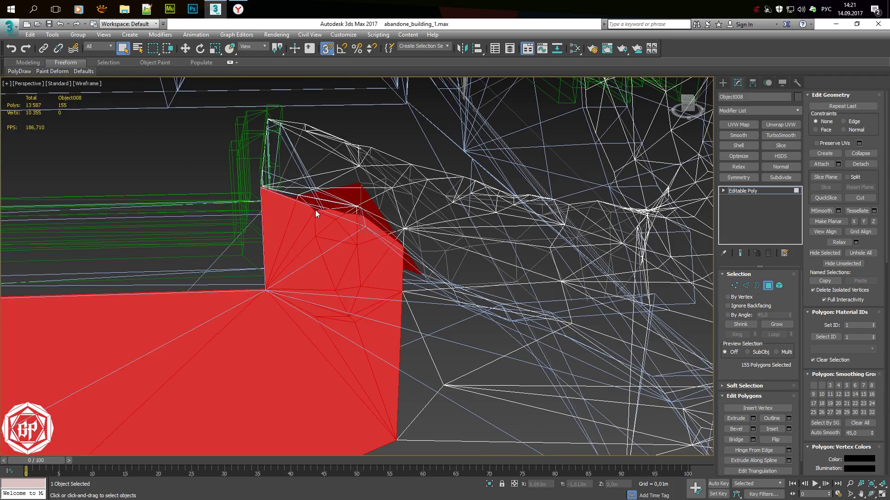
alt+middle_drag(325, 205, 315, 260)
ctrl+click(315, 261)
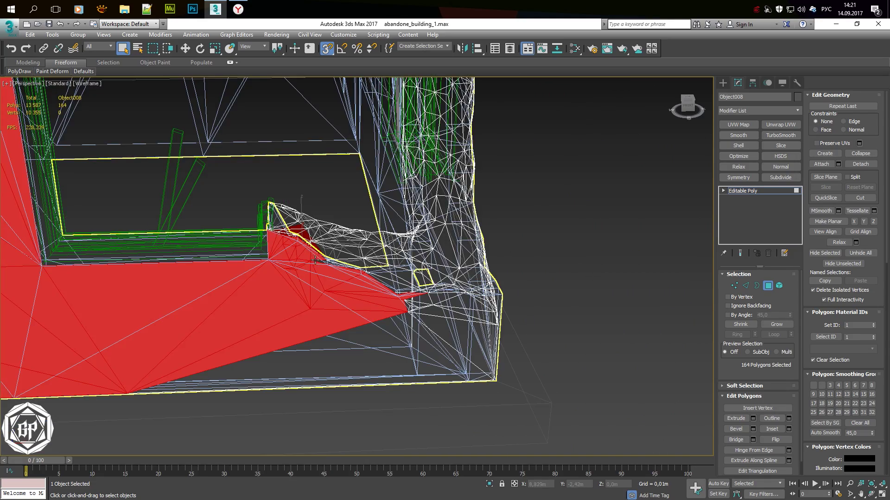
key(F3)
mouse_move(413, 335)
alt+middle_down()
mouse_move(502, 304)
mouse_move(366, 382)
alt+middle_up()
key(F3)
ctrl+click(448, 283)
key(F3)
Add the last flat wall polygons beneath the jagged tops, reaching 269 selected faces
key(F3)
ctrl+click(365, 381)
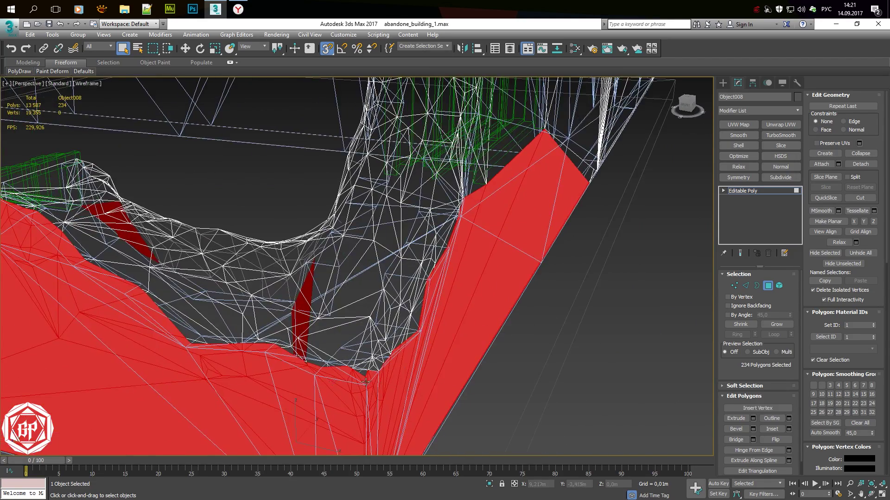
ctrl+click(353, 371)
key(F3)
key(F3)
key(F3)
ctrl+click(376, 322)
mouse_move(419, 342)
alt+middle_down()
mouse_move(376, 322)
mouse_move(359, 363)
mouse_move(413, 262)
mouse_move(397, 284)
mouse_move(397, 252)
mouse_move(383, 297)
alt+middle_up()
key(F3)
key(F3)
key(F3)
ctrl+click(414, 262)
key(F3)
key(F3)
ctrl+click(397, 252)
ctrl+click(384, 297)
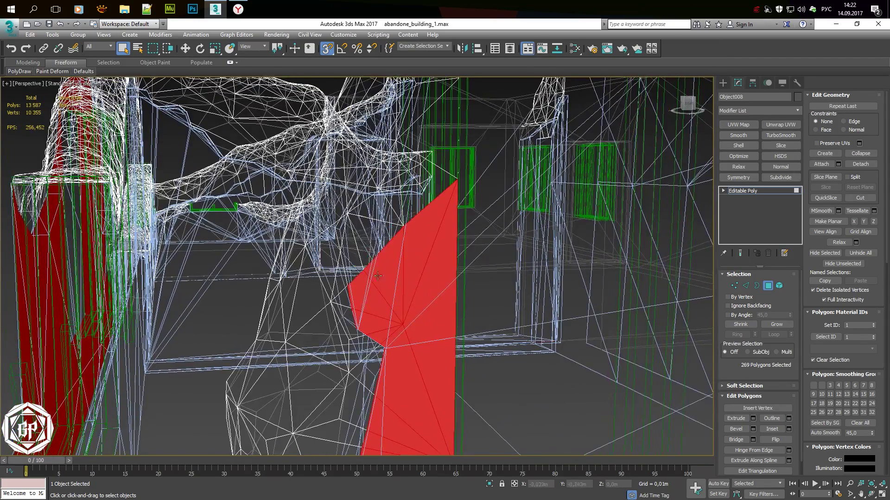
Add flat polygons on the first wall to the selection, including the triangular gap polygon
key(F3)
mouse_move(348, 221)
alt+middle_down()
mouse_move(347, 266)
mouse_move(377, 332)
mouse_move(370, 252)
mouse_move(386, 207)
alt+middle_up()
key(F3)
ctrl+click(347, 266)
ctrl+click(369, 252)
key(F3)
key(F3)
mouse_move(438, 369)
alt+middle_down()
mouse_move(322, 294)
mouse_move(445, 232)
mouse_move(531, 363)
mouse_move(493, 431)
alt+middle_up()
ctrl+click(322, 294)
key(F3)
key(F3)
ctrl+click(398, 198)
ctrl+click(531, 363)
scroll(531, 362, down, 5)
ctrl+click(513, 338)
scroll(513, 338, up, 5)
middle_drag(512, 337, 350, 304)
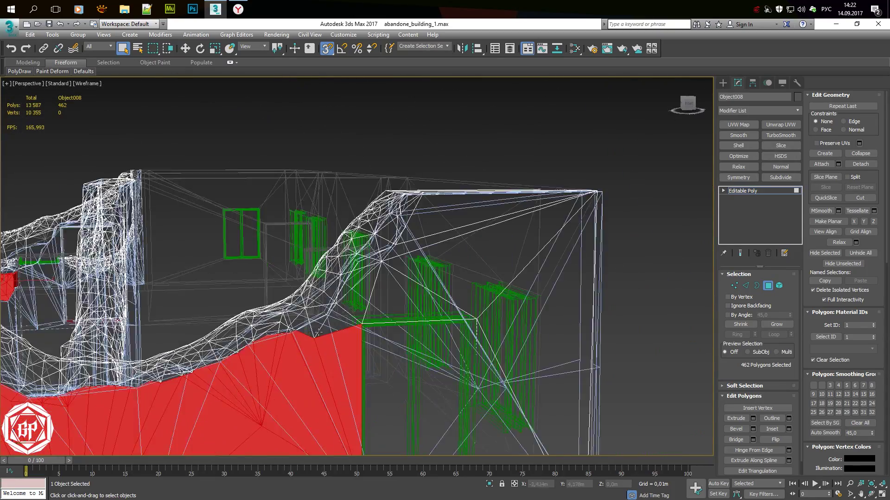
ctrl+click(358, 305)
Add more flat wall polygons seen from the wall's front and around its corner
mouse_move(405, 226)
alt+middle_down()
mouse_move(453, 195)
mouse_move(449, 252)
alt+middle_up()
scroll(449, 252, down, 3)
ctrl+click(452, 339)
key(F3)
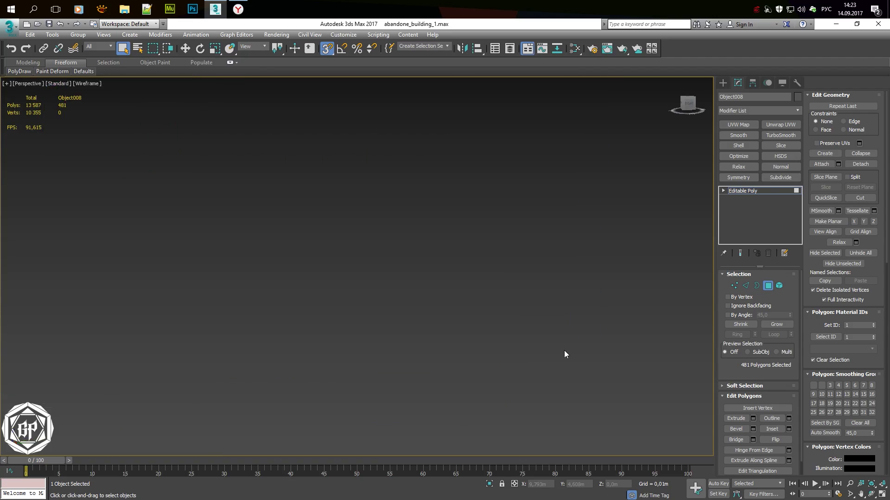
scroll(563, 350, down, 3)
alt+middle_drag(563, 351, 583, 360)
scroll(502, 330, up, 3)
ctrl+click(502, 331)
scroll(501, 330, up, 4)
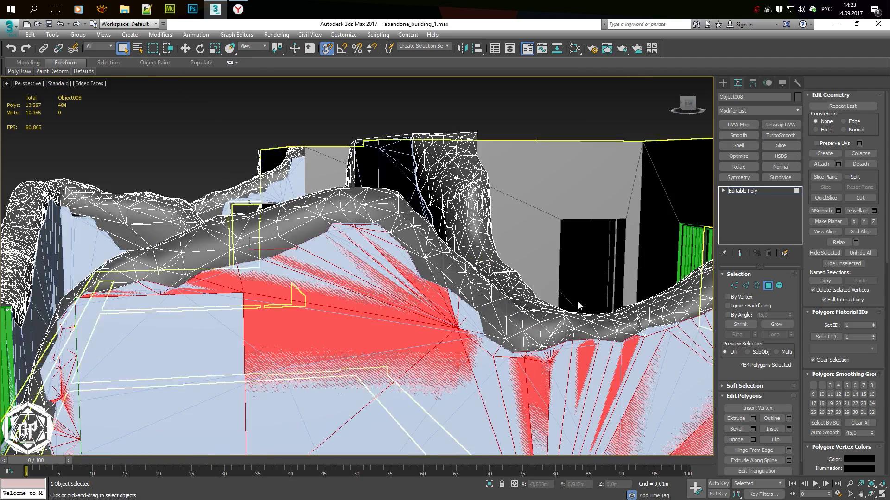
key(F3)
middle_drag(577, 302, 373, 318)
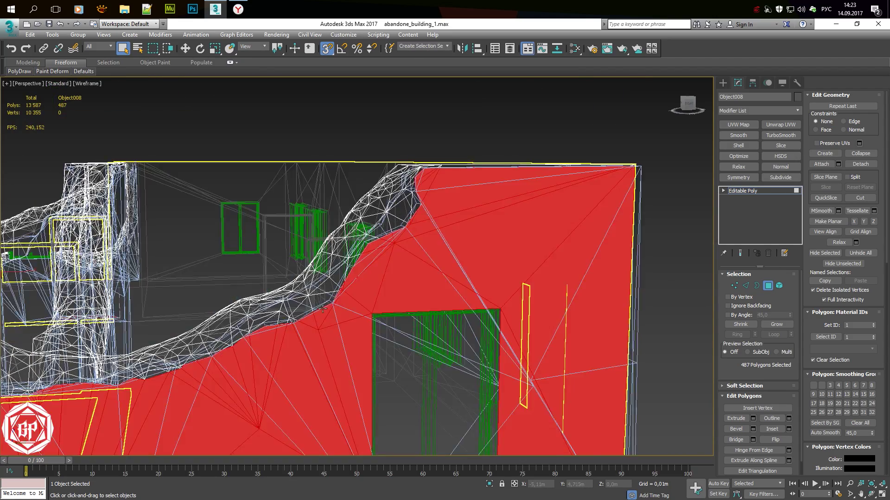
alt+middle_drag(434, 186, 352, 260)
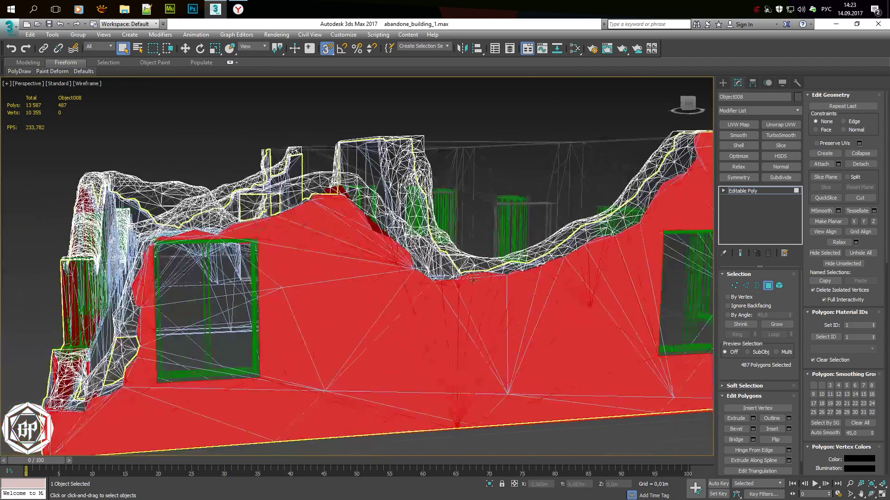
scroll(352, 259, down, 5)
scroll(324, 294, up, 3)
scroll(325, 295, up, 3)
Return to a maximized perspective view and add the notch polygons and nearby flat faces
key(alt+w)
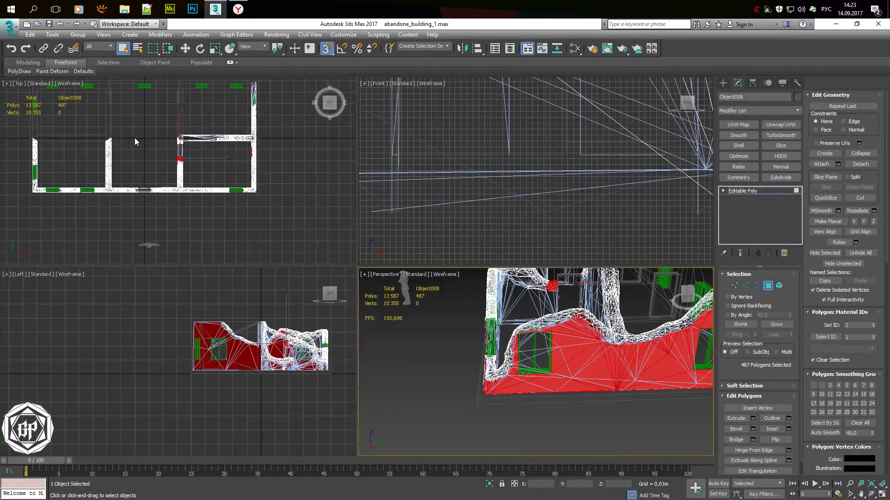
middle_click(134, 138)
key(alt+w)
key(p)
scroll(577, 384, down, 5)
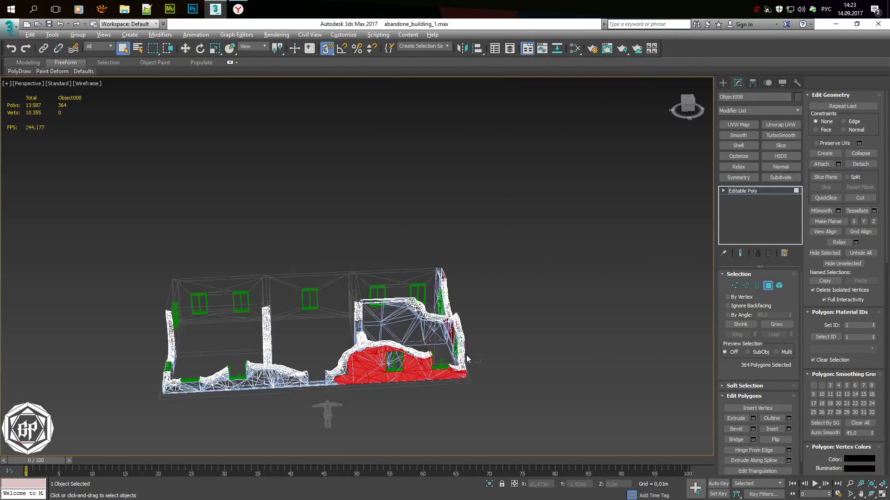
scroll(324, 408, up, 4)
scroll(455, 293, up, 3)
ctrl+click(448, 227)
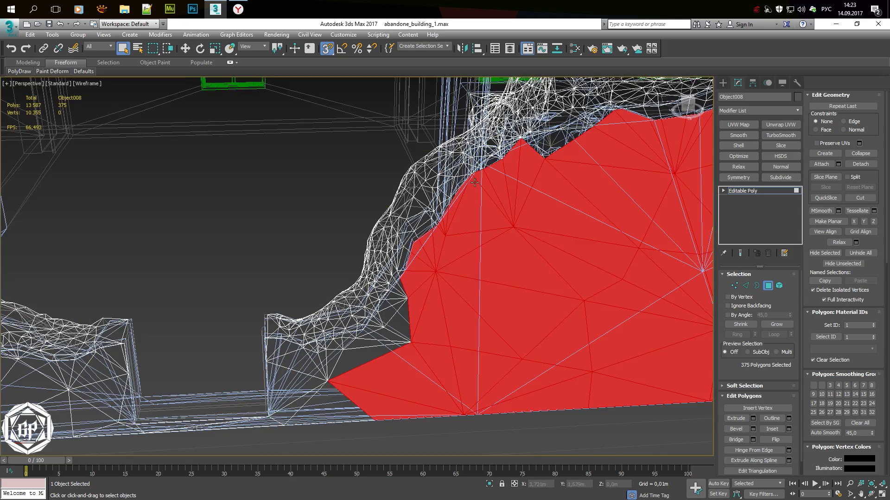
scroll(481, 169, up, 4)
scroll(463, 260, down, 4)
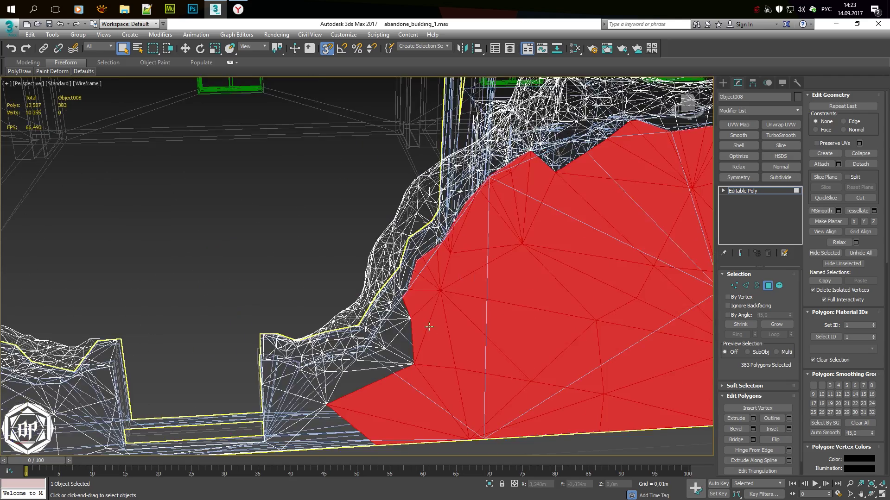
ctrl+click(430, 283)
ctrl+click(344, 305)
scroll(324, 287, up, 3)
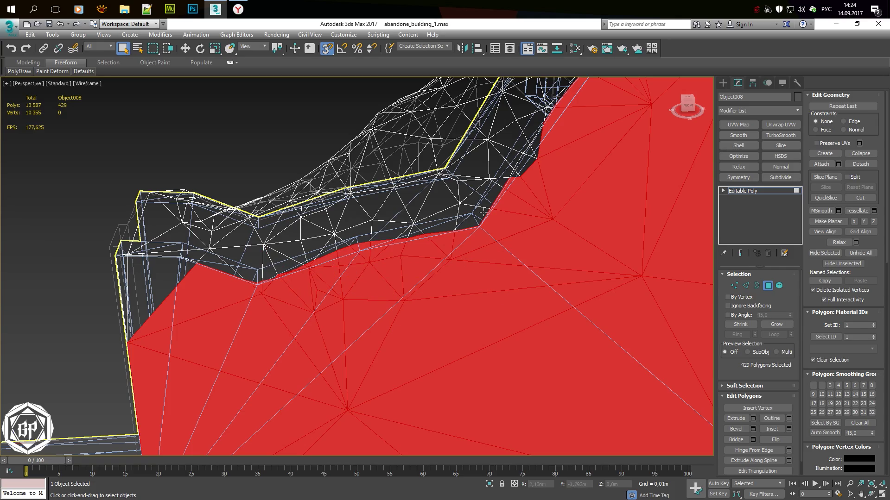
Add further flat wall polygons, including the top-left wall faces, checking coverage in wireframe and shaded
ctrl+click(134, 308)
scroll(224, 334, down, 3)
scroll(224, 335, up, 4)
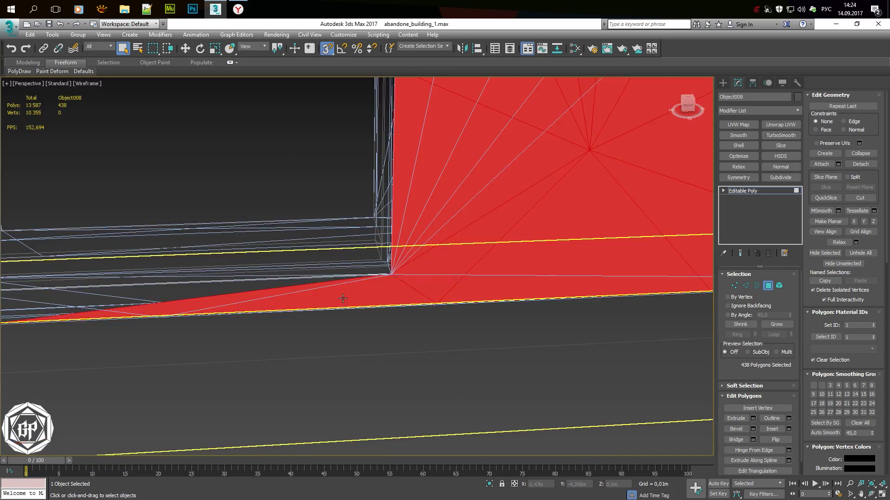
scroll(221, 255, up, 3)
key(F3)
ctrl+click(222, 255)
key(F3)
scroll(253, 220, up, 3)
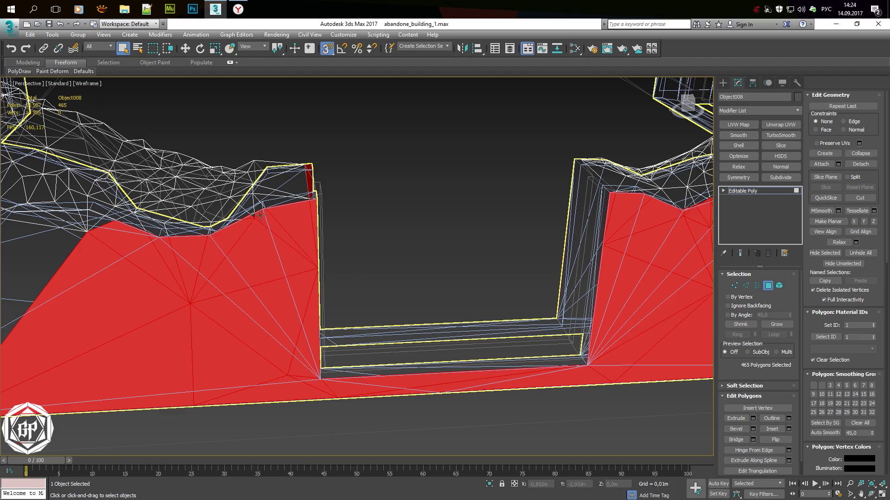
key(F3)
ctrl+click(364, 272)
key(F3)
scroll(363, 272, down, 3)
key(F3)
scroll(488, 262, up, 4)
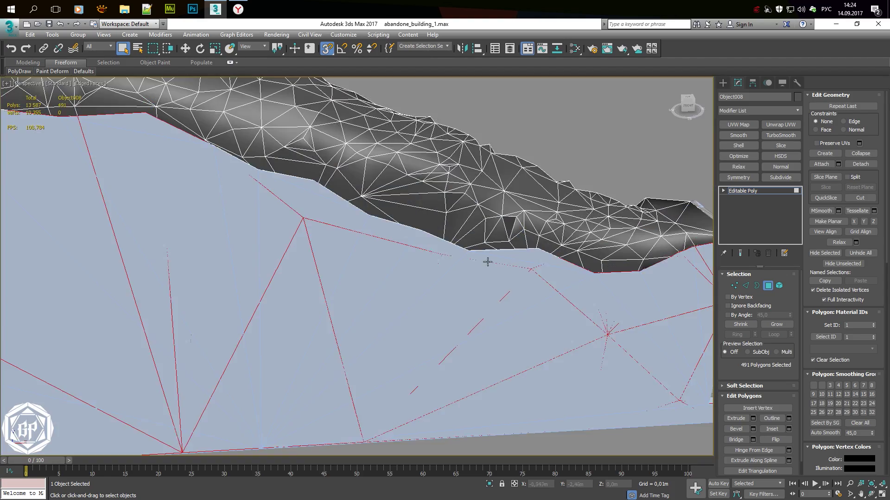
key(F3)
ctrl+click(435, 252)
key(F3)
key(F3)
scroll(327, 199, down, 5)
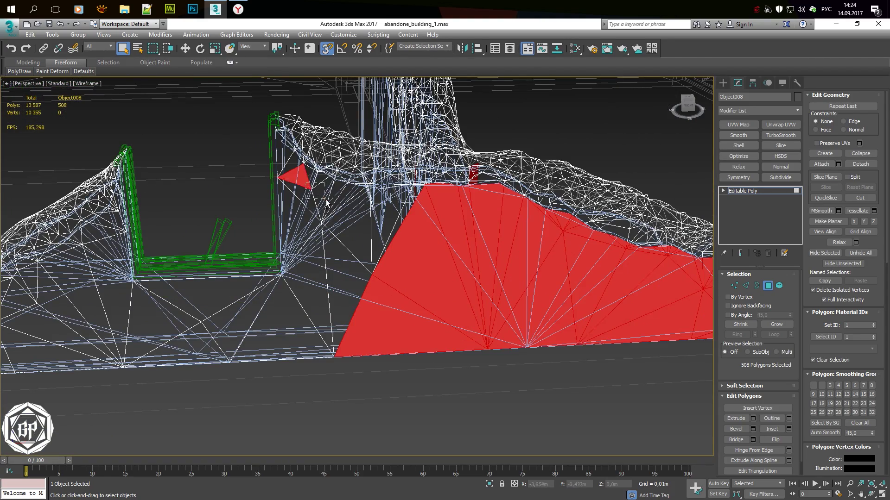
key(F3)
scroll(289, 155, up, 4)
scroll(289, 155, down, 4)
key(F3)
scroll(361, 218, up, 4)
ctrl+click(335, 159)
ctrl+drag(336, 160, 336, 161)
scroll(403, 266, down, 5)
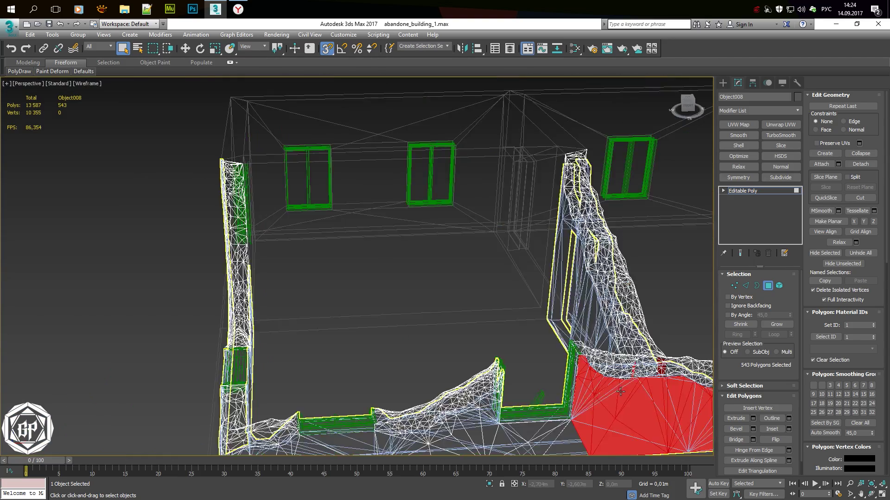
scroll(418, 331, up, 4)
scroll(347, 367, up, 3)
key(F3)
key(F3)
ctrl+click(332, 278)
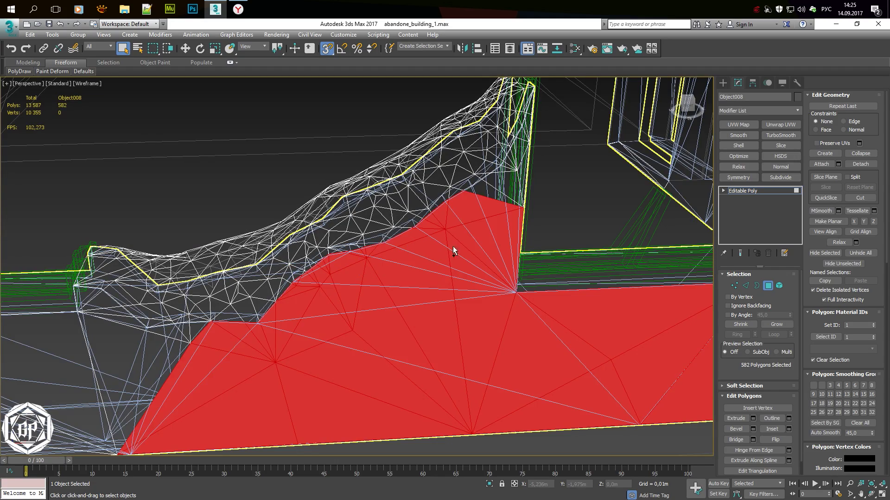
key(F3)
key(F3)
scroll(437, 361, down, 4)
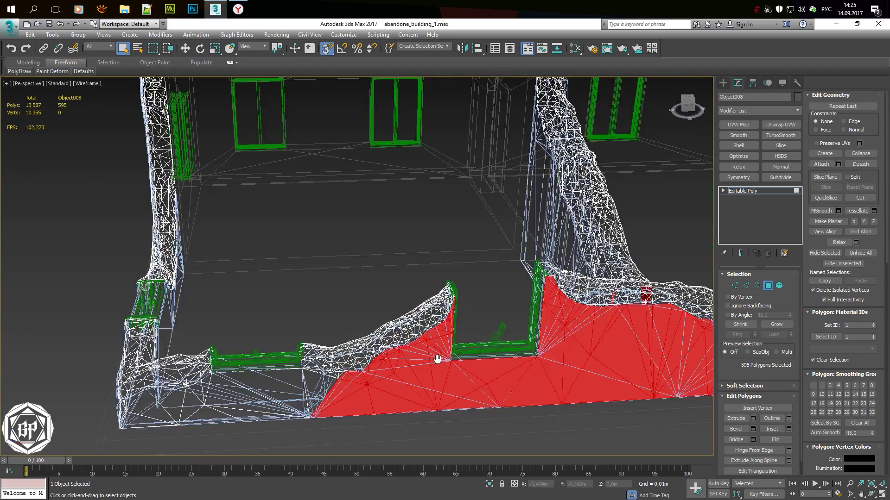
scroll(445, 259, up, 4)
Add the flat faces along the wall base on the building's side, reaching 690 selected faces
ctrl+click(445, 259)
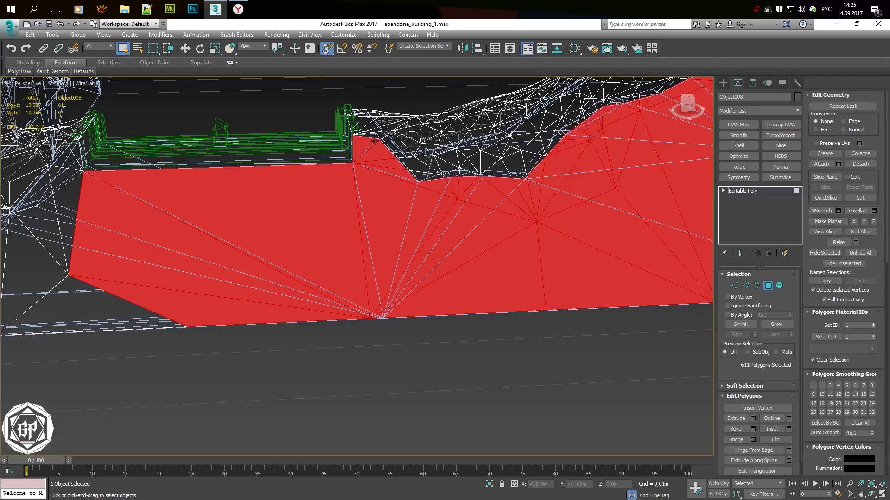
alt+middle_drag(374, 142, 405, 250)
key(F3)
ctrl+click(226, 299)
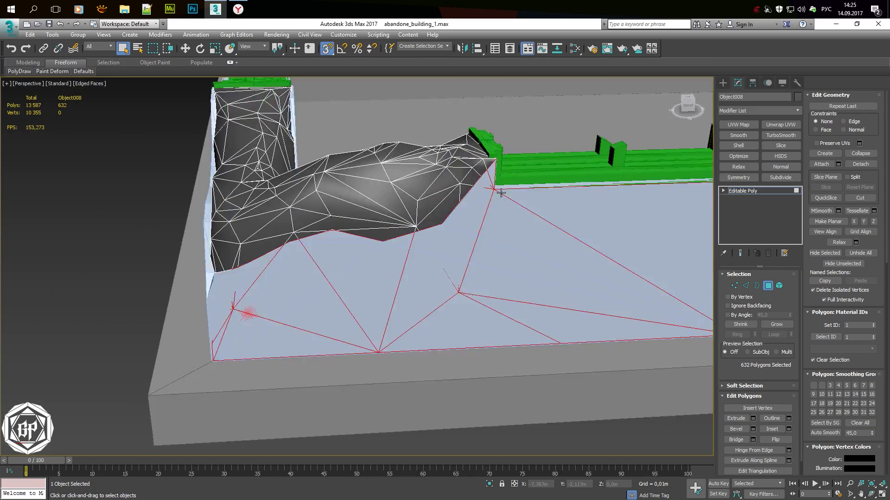
alt+middle_drag(501, 193, 486, 287)
ctrl+click(486, 287)
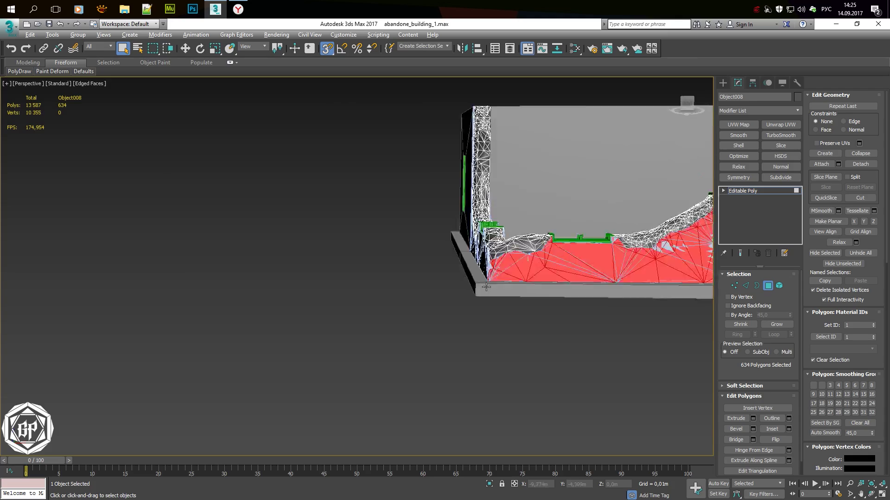
scroll(485, 287, up, 5)
key(F3)
ctrl+click(609, 357)
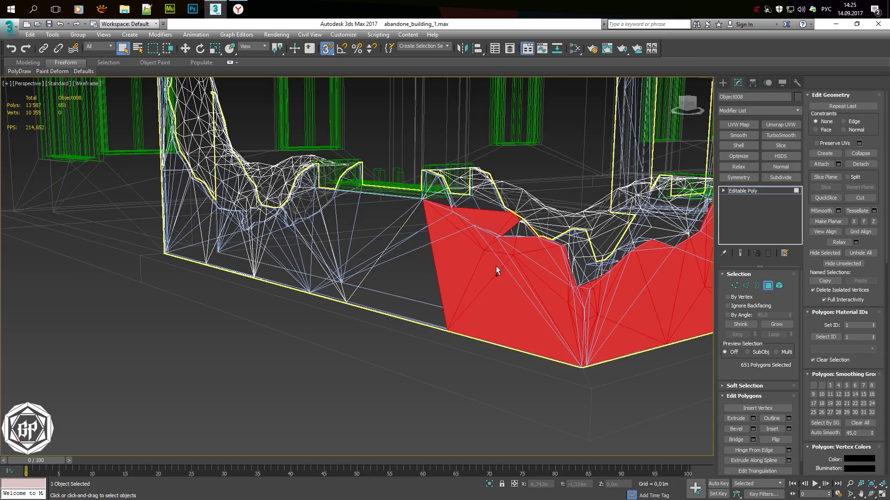
key(F3)
ctrl+click(519, 222)
key(F3)
key(F3)
ctrl+click(487, 209)
alt+middle_drag(487, 208, 460, 362)
scroll(456, 394, up, 3)
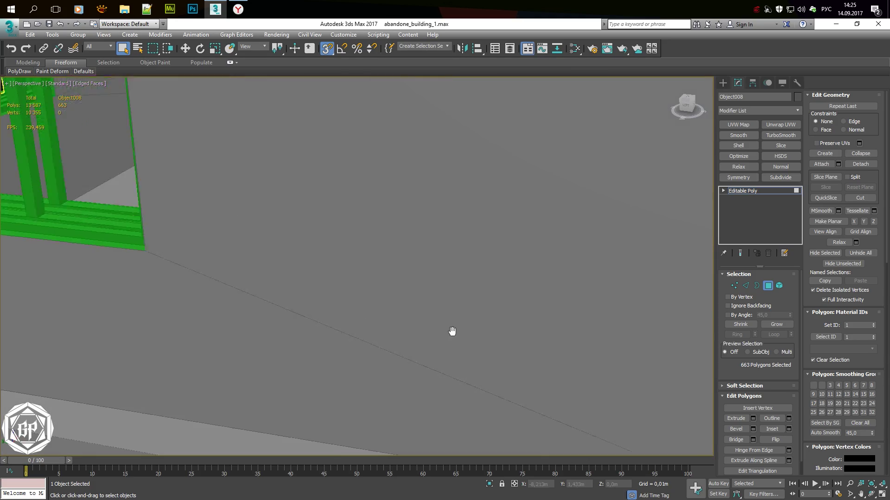
key(F3)
scroll(167, 268, down, 5)
scroll(319, 296, up, 4)
ctrl+click(318, 295)
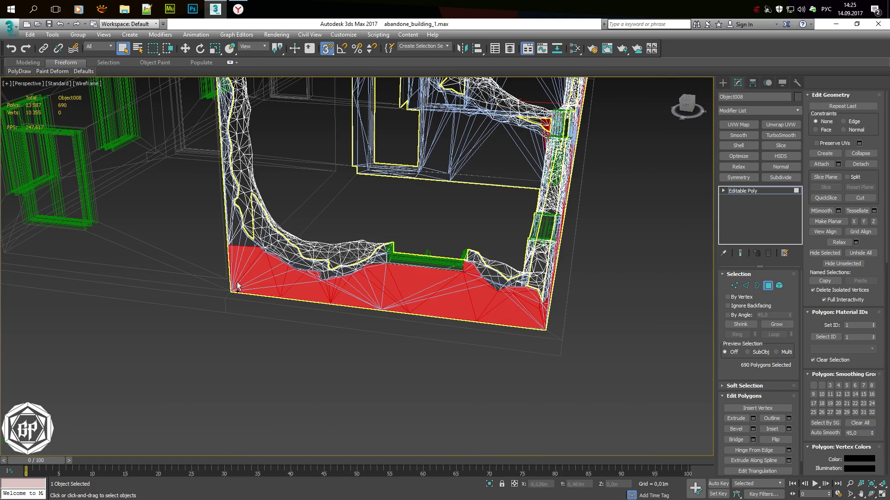
Add flat wall faces below the broken top, on the wall corner and on the tall column
key(F3)
scroll(224, 267, up, 5)
ctrl+click(442, 253)
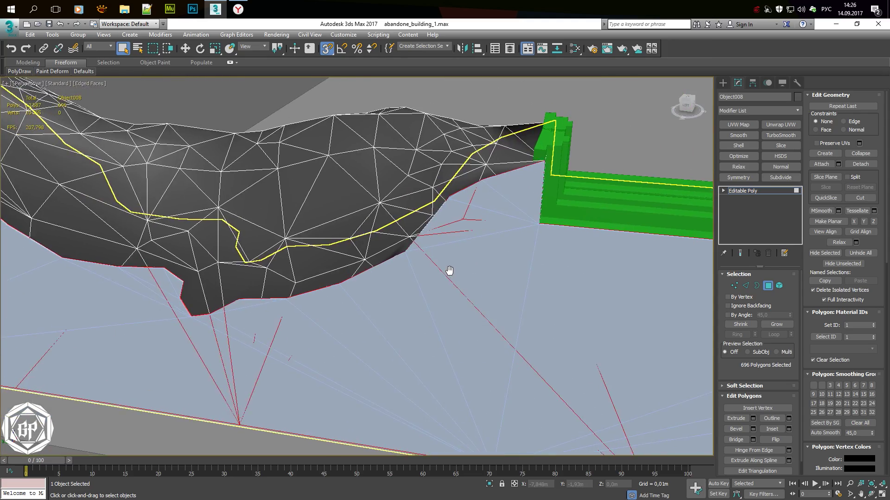
scroll(453, 271, up, 3)
mouse_move(425, 264)
alt+middle_down()
mouse_move(478, 320)
mouse_move(479, 433)
alt+middle_up()
key(F3)
key(F3)
key(F3)
ctrl+click(397, 202)
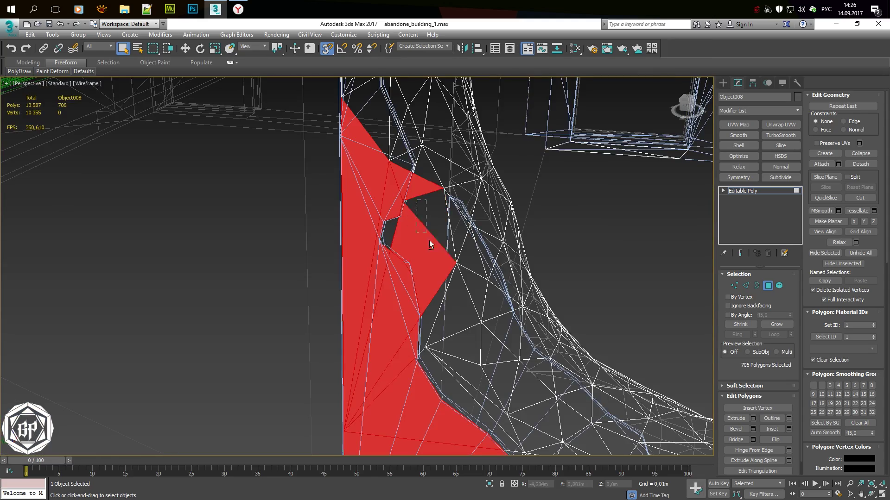
alt+middle_drag(429, 240, 439, 292)
key(F3)
key(F3)
scroll(407, 296, up, 2)
ctrl+click(386, 256)
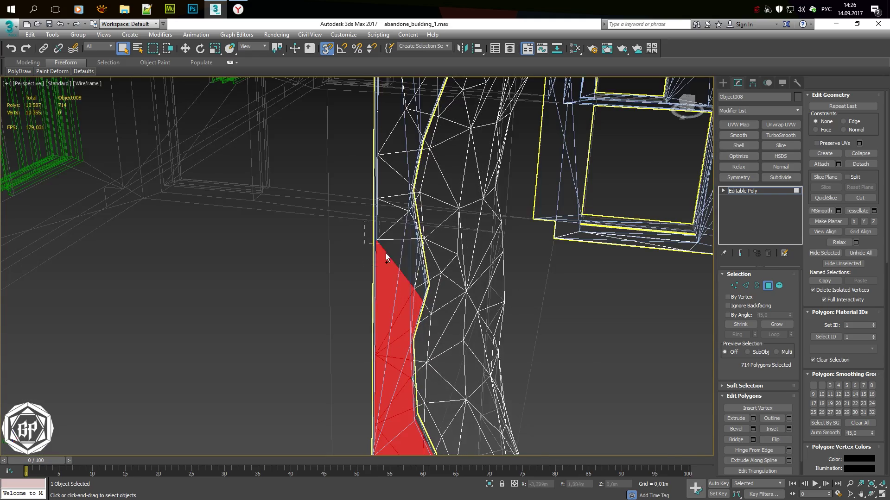
mouse_move(387, 255)
alt+middle_down()
mouse_move(379, 196)
mouse_move(402, 164)
alt+middle_up()
key(F3)
key(F3)
ctrl+click(402, 165)
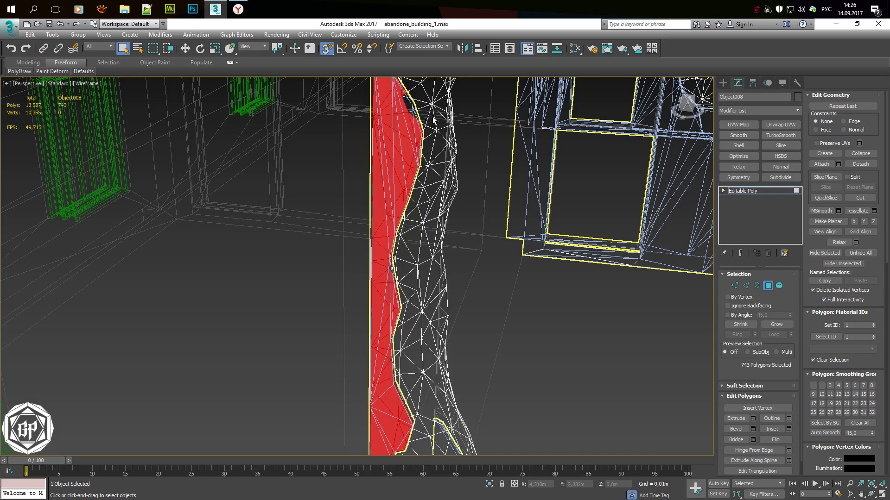
Remove stray faces, check the plan from above, and add faces below the jagged top
key(F3)
mouse_move(433, 120)
alt+middle_down()
mouse_move(277, 232)
mouse_move(284, 149)
mouse_move(194, 172)
alt+middle_up()
key(F3)
alt+click(285, 149)
key(t)
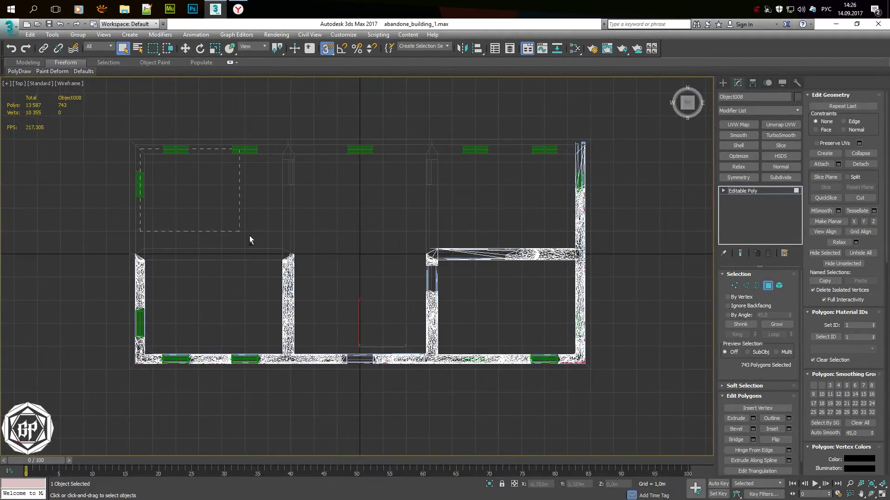
key(p)
mouse_move(578, 272)
alt+middle_down()
mouse_move(437, 262)
mouse_move(434, 296)
alt+middle_up()
key(F3)
alt+middle_drag(510, 232, 534, 233)
key(F3)
ctrl+click(554, 220)
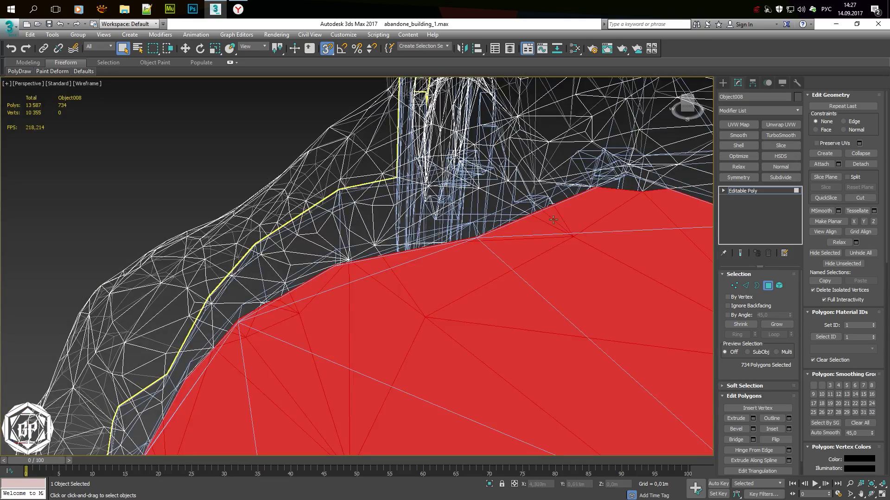
Add the faces under the jagged edge, a missed face, and faces below the broken top
key(F3)
alt+middle_drag(648, 189, 383, 216)
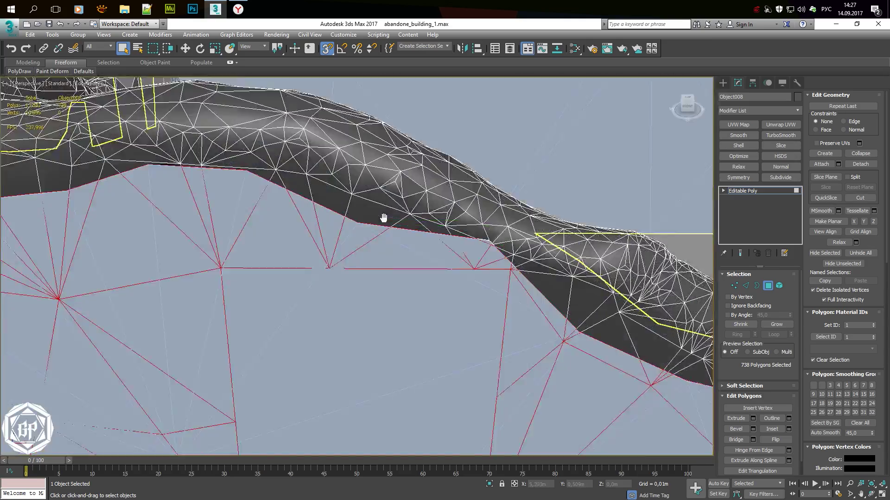
key(F3)
ctrl+click(456, 260)
mouse_move(458, 261)
alt+middle_down()
mouse_move(507, 307)
mouse_move(477, 316)
mouse_move(338, 275)
mouse_move(419, 308)
mouse_move(338, 342)
mouse_move(312, 205)
alt+middle_up()
key(F3)
ctrl+click(507, 307)
key(F3)
key(F3)
scroll(459, 224, up, 5)
mouse_move(459, 224)
middle_down()
mouse_move(498, 231)
mouse_move(479, 193)
mouse_move(405, 384)
middle_up()
scroll(446, 213, down, 5)
key(F3)
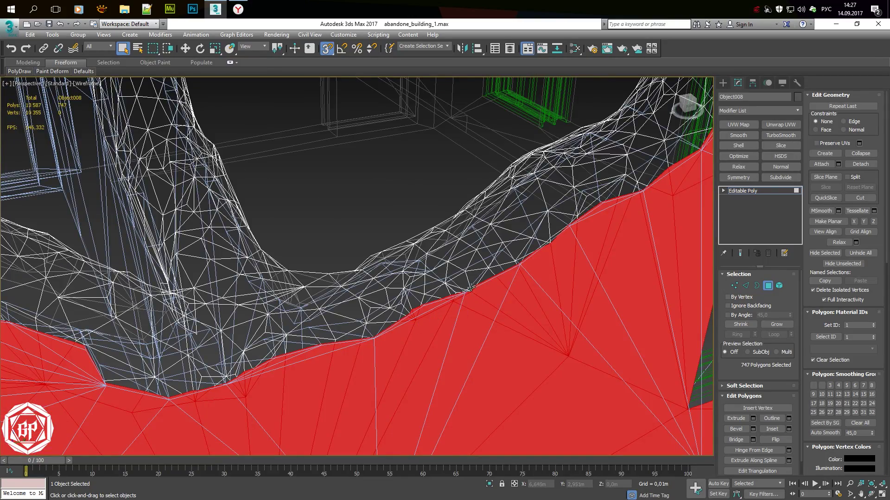
key(F3)
Check faces near the window opening and add faces along the red rock edge
key(F3)
alt+middle_drag(471, 289, 276, 401)
ctrl+click(276, 401)
key(F3)
scroll(485, 284, down, 5)
key(F3)
mouse_move(484, 284)
alt+middle_down()
mouse_move(497, 314)
mouse_move(246, 308)
mouse_move(513, 271)
mouse_move(368, 315)
mouse_move(174, 308)
mouse_move(154, 237)
alt+middle_up()
key(F3)
scroll(497, 314, up, 8)
scroll(513, 271, down, 4)
key(F2)
key(F2)
key(F2)
scroll(368, 315, up, 4)
scroll(154, 236, up, 5)
Add a remaining face and small triangle, remove a stray face, reaching 1471 flat-wall polygons
key(F3)
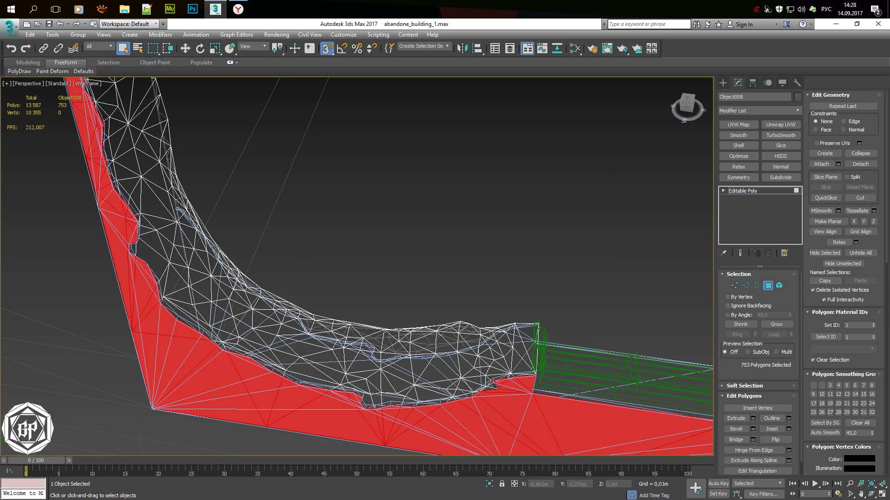
ctrl+click(494, 386)
scroll(147, 218, up, 5)
scroll(147, 217, down, 6)
scroll(237, 252, up, 5)
ctrl+click(271, 255)
key(F3)
key(F3)
middle_drag(271, 255, 265, 209)
ctrl+click(259, 288)
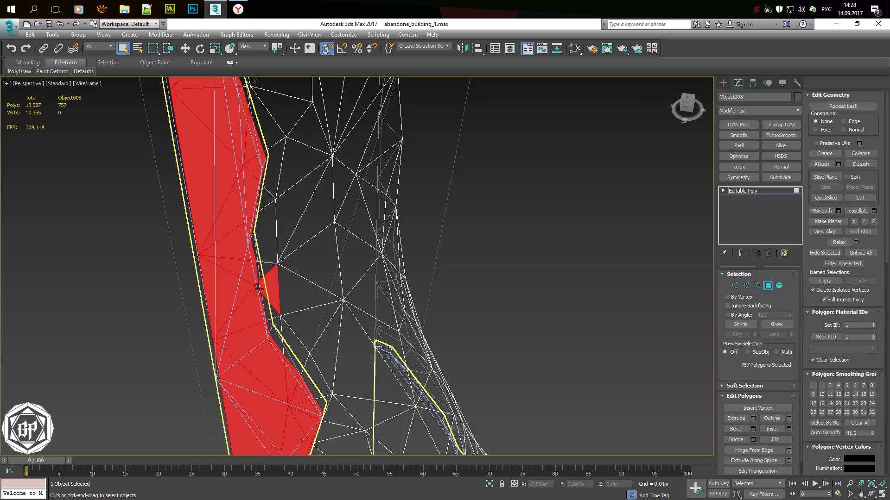
alt+click(270, 286)
scroll(310, 197, down, 5)
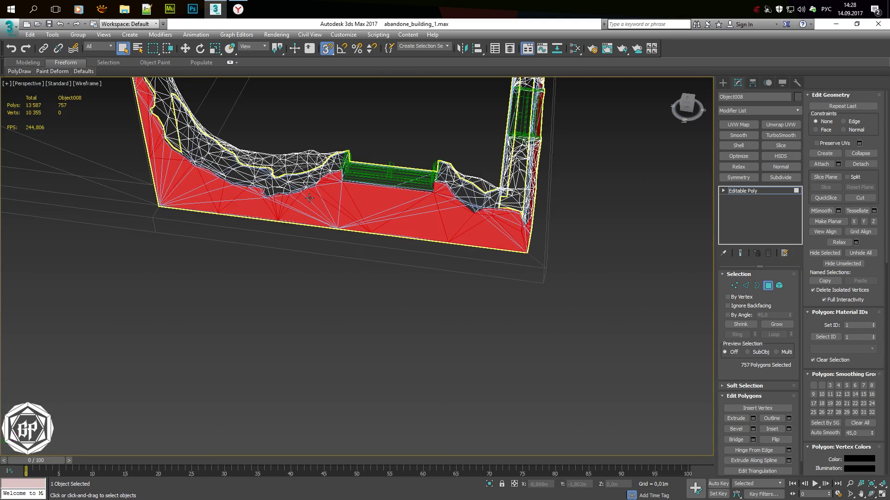
scroll(288, 188, up, 3)
alt+middle_drag(533, 225, 278, 223)
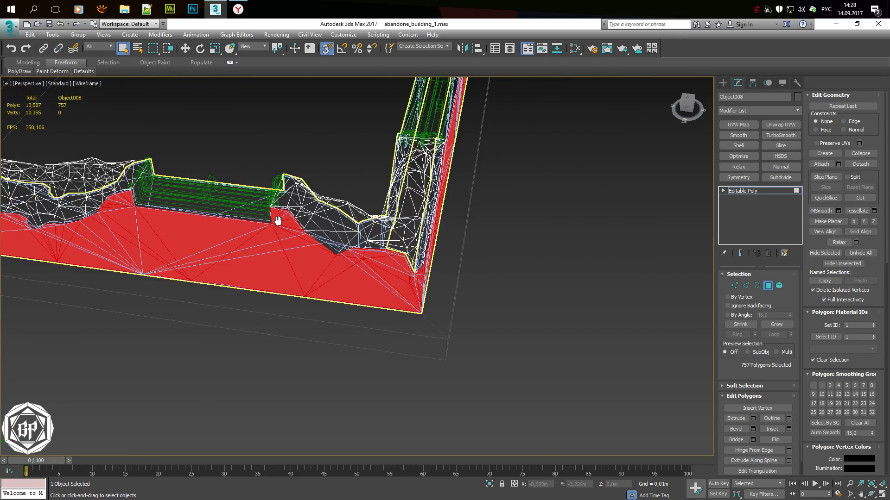
key(F3)
scroll(278, 222, up, 3)
Select all material ID 2 faces and orbit over the whole building
click(832, 337)
scroll(386, 353, down, 5)
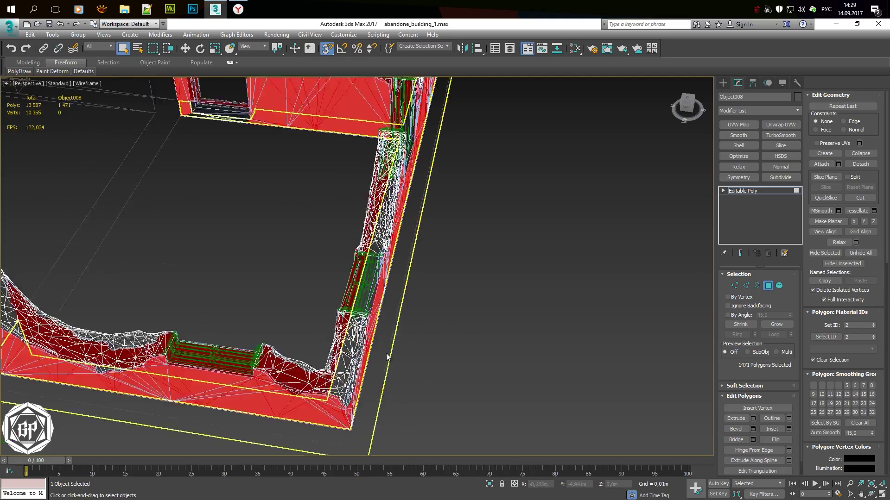
alt+middle_drag(386, 353, 487, 324)
scroll(278, 217, up, 5)
alt+middle_drag(278, 218, 300, 228)
scroll(276, 216, up, 3)
Isolate Object008 with Alt+Q, orbit around the walls, and start Cut in wireframe
key(alt+q)
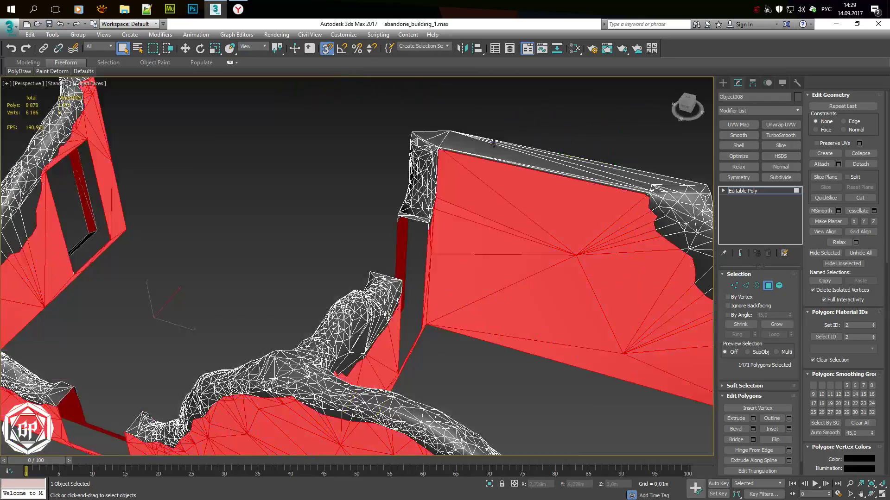
scroll(417, 209, up, 3)
scroll(478, 173, up, 3)
scroll(477, 173, down, 5)
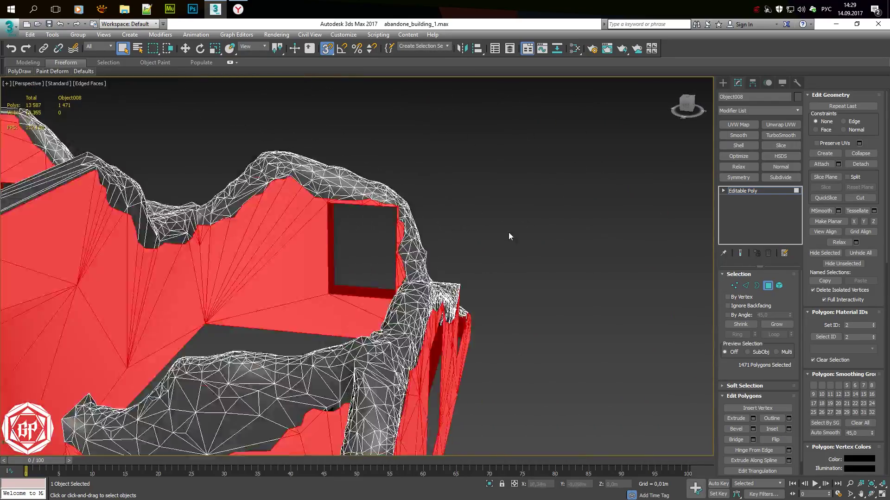
mouse_move(510, 234)
alt+middle_down()
mouse_move(463, 222)
mouse_move(417, 231)
alt+middle_up()
scroll(375, 278, up, 6)
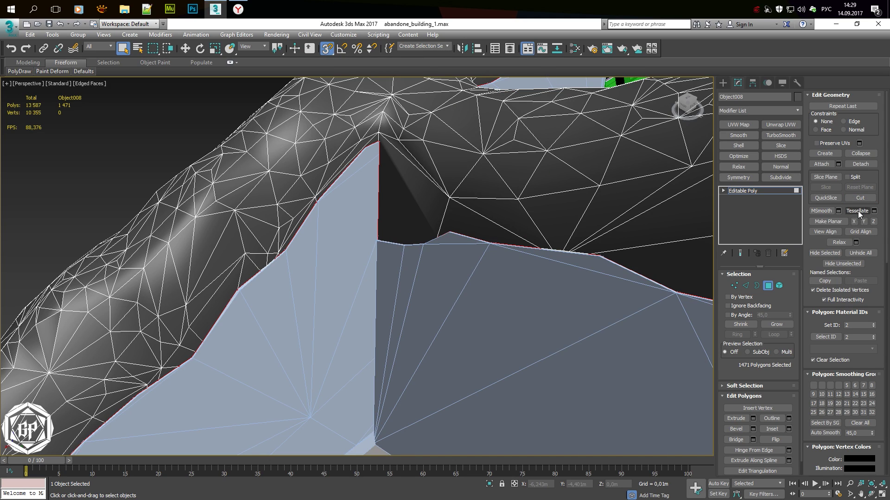
click(860, 197)
key(F3)
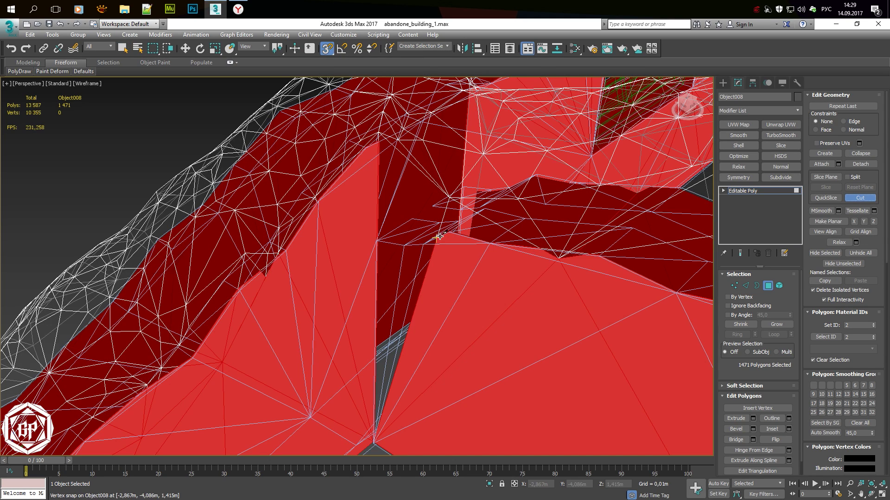
Cut an edge to the seam vertex and orbit out to check it
click(377, 240)
right_click(366, 241)
scroll(366, 240, down, 3)
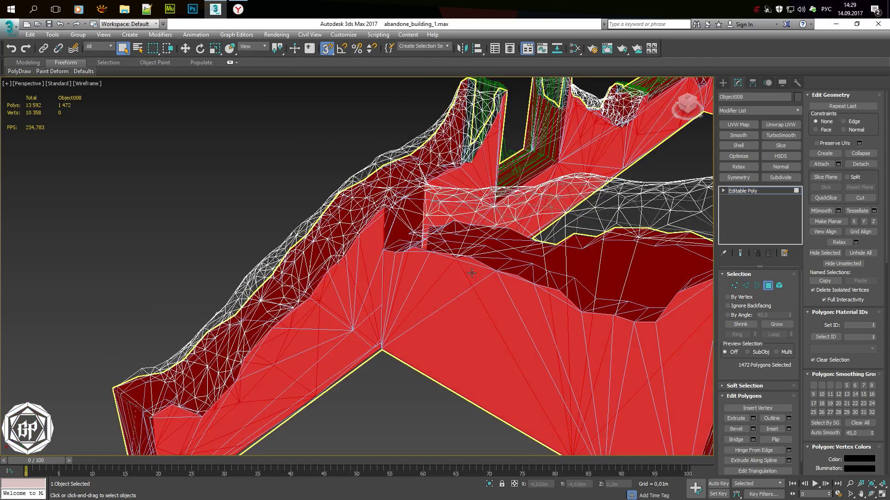
key(F3)
alt+middle_drag(472, 273, 328, 225)
scroll(328, 224, up, 5)
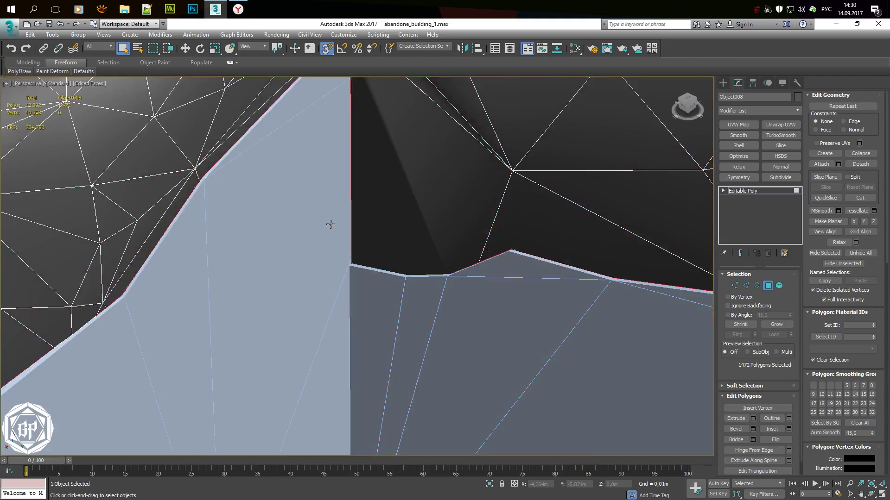
scroll(328, 225, down, 6)
mouse_move(353, 412)
alt+middle_down()
mouse_move(470, 194)
mouse_move(336, 278)
alt+middle_up()
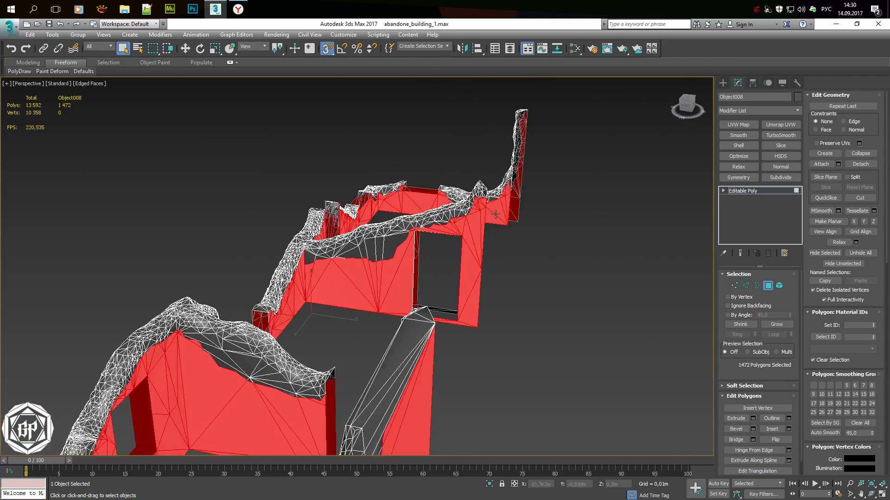
scroll(337, 279, up, 5)
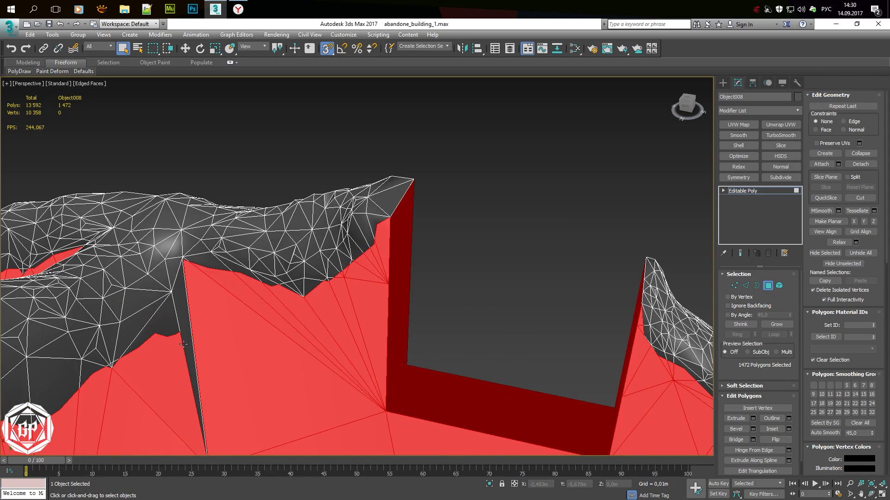
scroll(183, 344, up, 5)
scroll(214, 287, down, 6)
scroll(246, 234, up, 6)
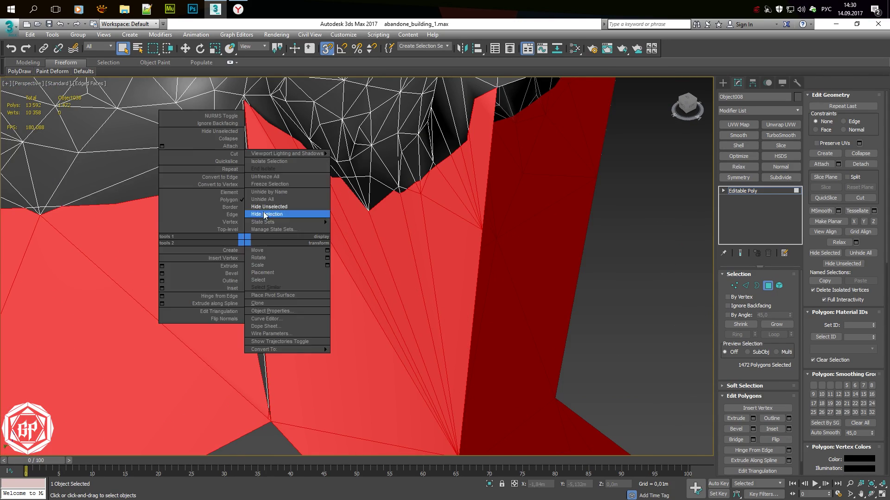
Hide the red wall faces and cut an edge closing the dark gap under the broken top
click(265, 214)
key(F3)
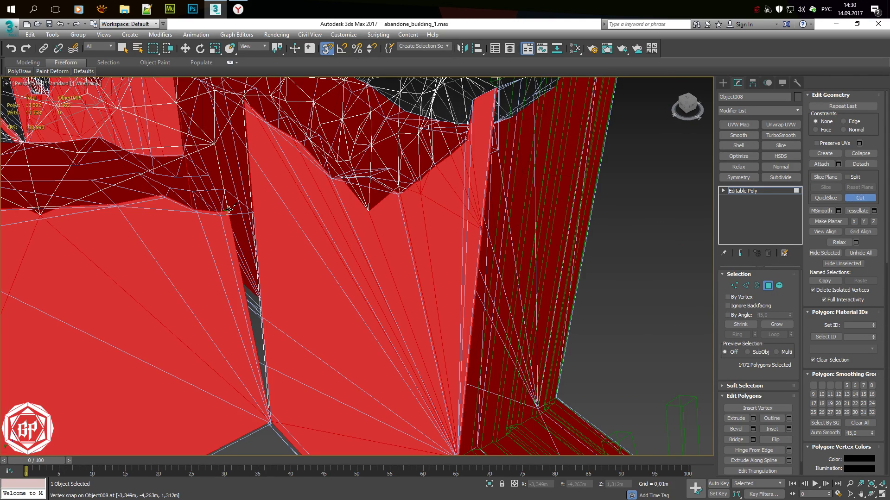
click(229, 209)
click(252, 212)
right_click(227, 226)
key(F3)
alt+middle_drag(254, 225, 240, 264)
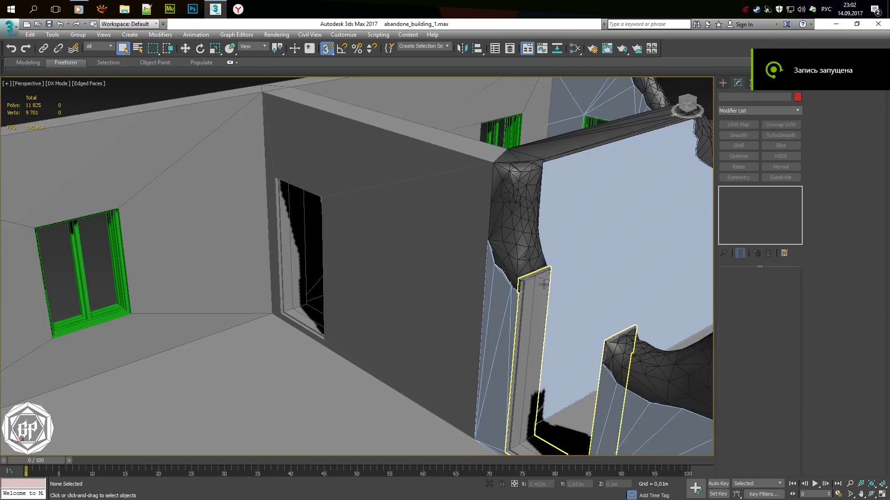
Enable snapping with S and pick the jagged-top vertex at the red wall's corner at vertex level
click(463, 222)
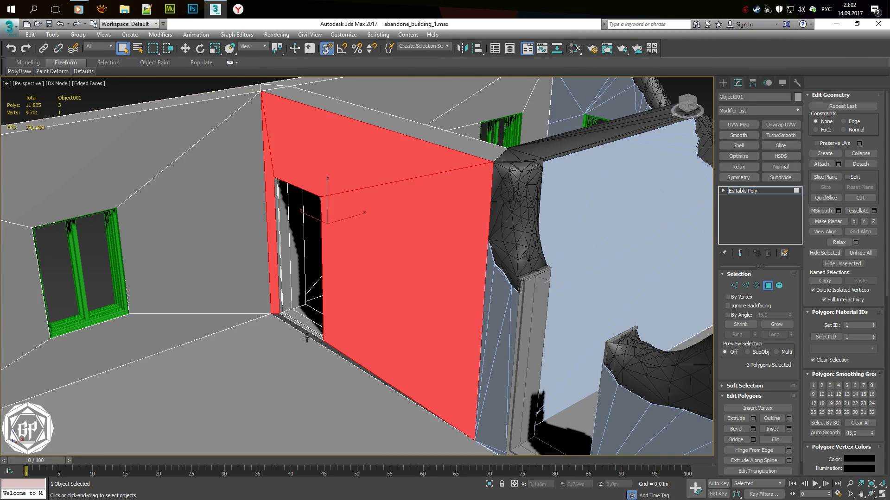
scroll(338, 259, up, 5)
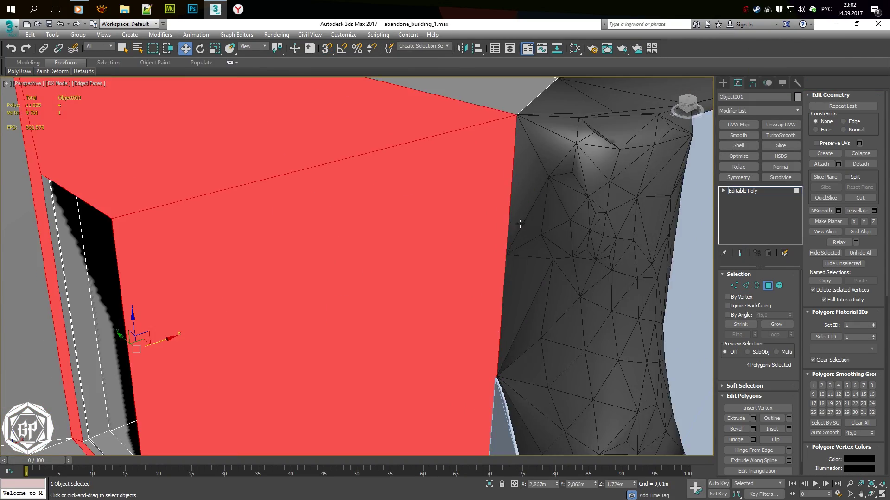
alt+middle_drag(129, 338, 342, 185)
key(s)
scroll(463, 291, up, 3)
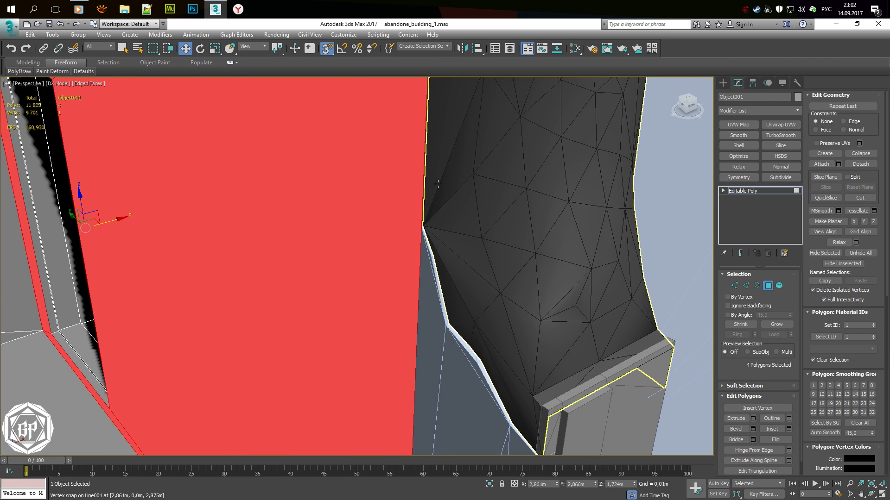
click(417, 235)
key(1)
scroll(404, 302, up, 5)
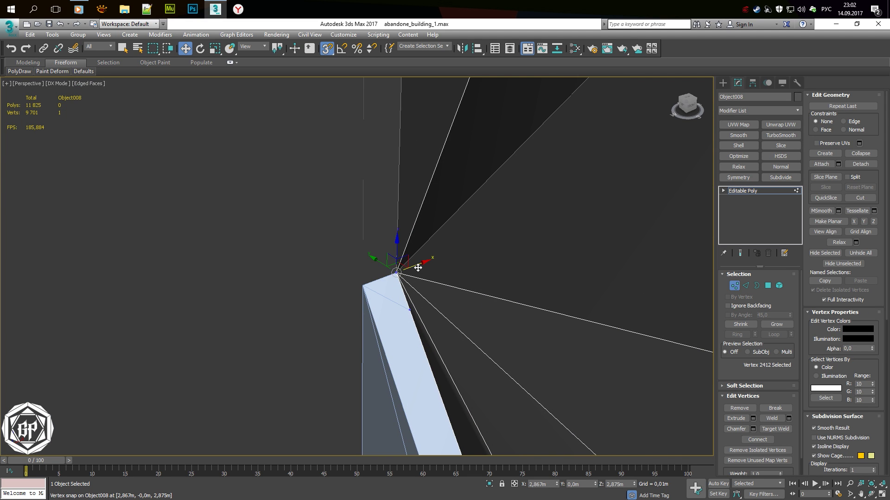
Snap the jagged top's border vertices onto the wall corner with 3D vertex snap
drag(417, 268, 349, 285)
scroll(367, 232, down, 4)
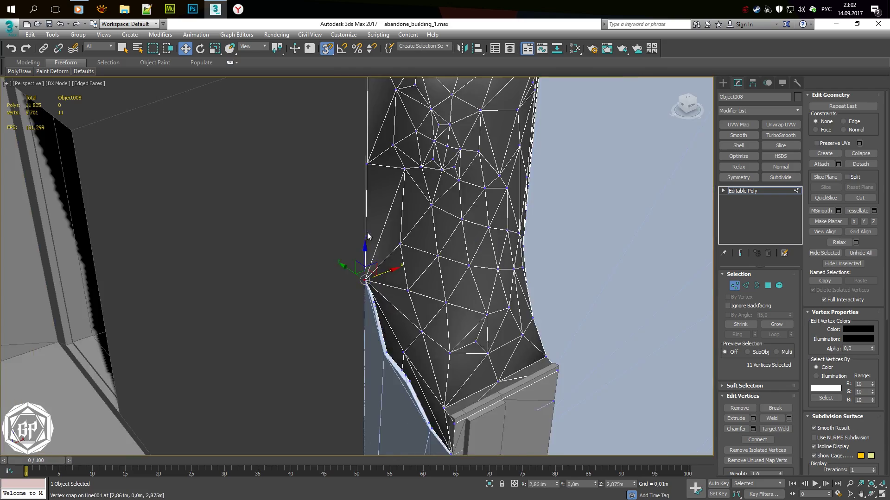
key(F3)
click(352, 199)
scroll(402, 179, down, 4)
ctrl+click(390, 165)
key(F3)
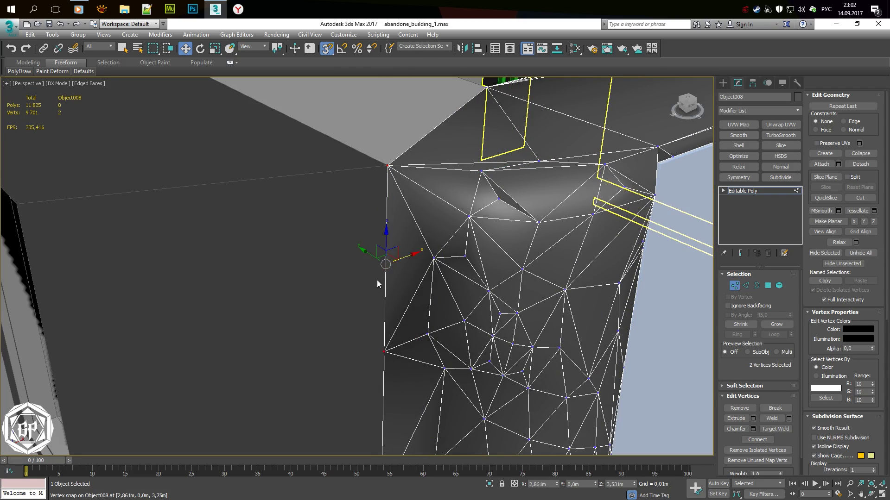
click(384, 169)
mouse_move(384, 169)
alt+middle_down()
mouse_move(411, 185)
mouse_move(480, 199)
mouse_move(409, 162)
mouse_move(408, 185)
alt+middle_up()
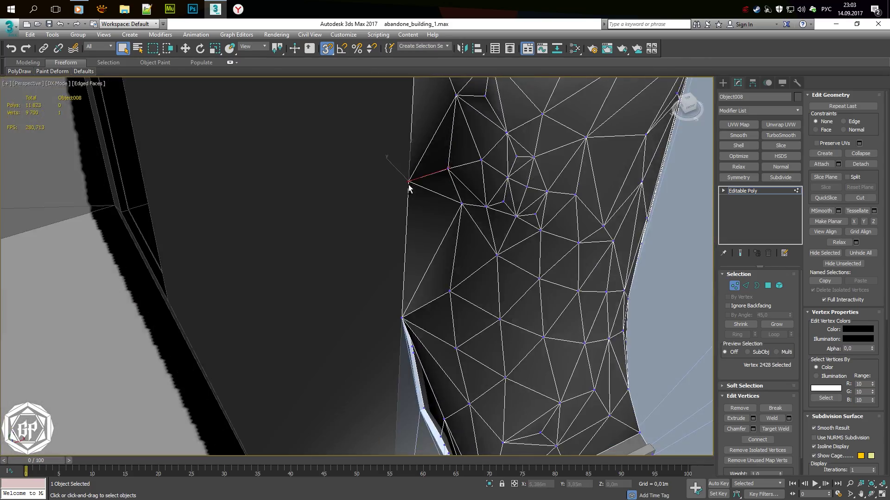
scroll(408, 185, down, 5)
mouse_move(449, 216)
alt+middle_down()
mouse_move(326, 190)
mouse_move(378, 216)
mouse_move(347, 155)
mouse_move(424, 213)
mouse_move(540, 265)
mouse_move(510, 232)
mouse_move(574, 210)
alt+middle_up()
Select the flat wall's faces and snap-move them onto the corner vertex
key(4)
click(540, 265)
scroll(510, 232, up, 5)
scroll(509, 232, down, 5)
ctrl+click(574, 209)
key(w)
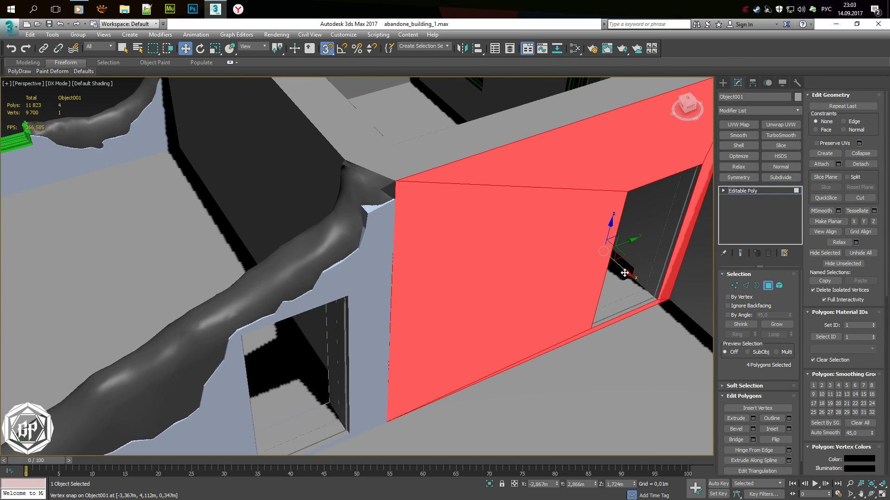
drag(399, 209, 394, 200)
Check the closed corner seam in a full-size wireframe Top view
key(1)
key(alt+w)
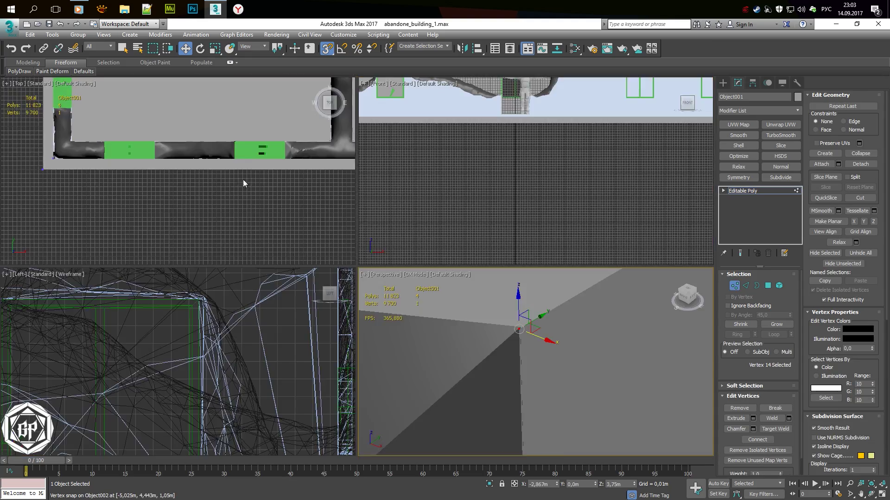
key(alt+w)
key(F3)
scroll(266, 218, up, 8)
key(4)
scroll(396, 246, down, 3)
scroll(374, 213, up, 4)
scroll(363, 145, down, 2)
scroll(399, 273, up, 3)
scroll(383, 208, up, 2)
scroll(375, 265, down, 4)
scroll(375, 266, up, 2)
Return to a full-size Perspective view, clear the selection and view the whole building
key(p)
key(alt+w)
key(t)
key(alt+w)
key(alt+w)
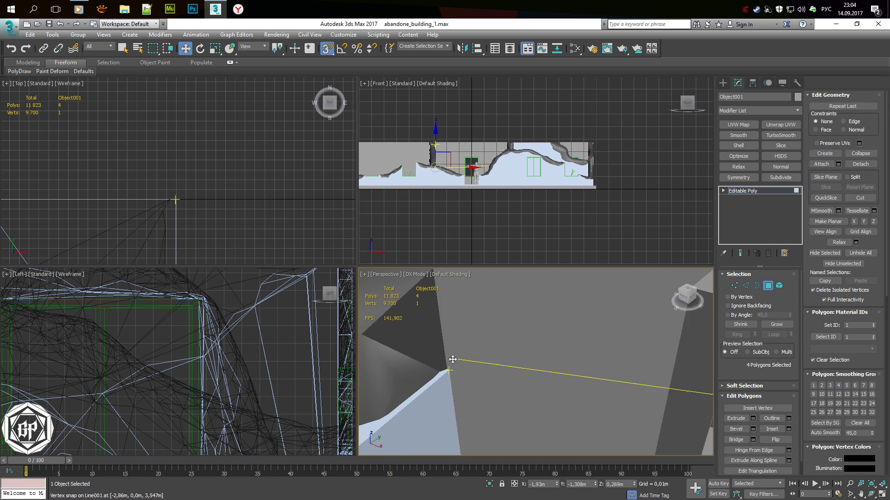
key(alt+w)
scroll(321, 349, down, 2)
key(4)
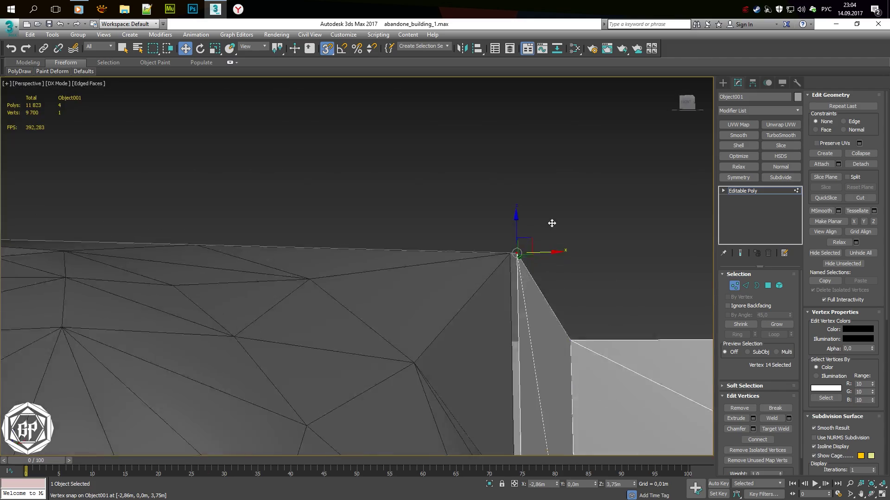
click(494, 383)
key(F3)
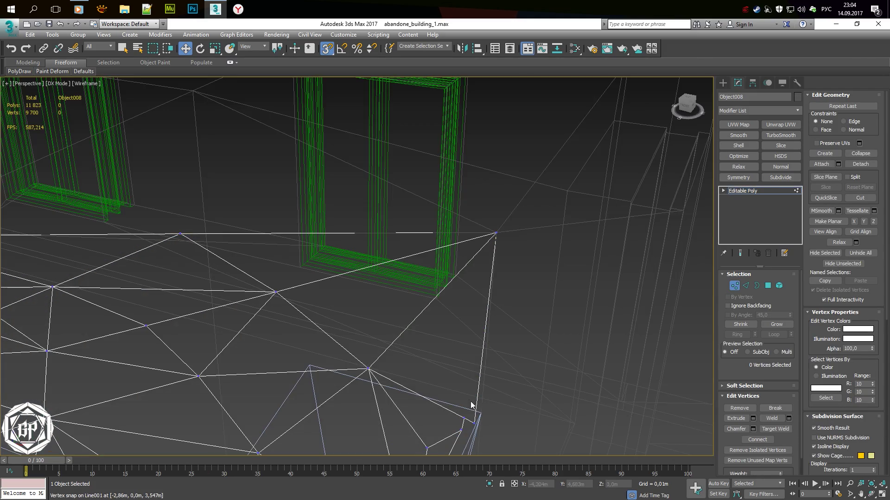
key(F3)
scroll(573, 417, down, 10)
mouse_move(369, 394)
alt+middle_down()
mouse_move(482, 306)
mouse_move(299, 291)
mouse_move(328, 222)
mouse_move(279, 250)
alt+middle_up()
Select three floor polygons at Polygon level
key(4)
click(454, 278)
click(482, 307)
scroll(454, 308, up, 5)
scroll(452, 310, down, 10)
scroll(453, 310, up, 10)
ctrl+click(328, 222)
ctrl+click(463, 162)
scroll(388, 242, down, 3)
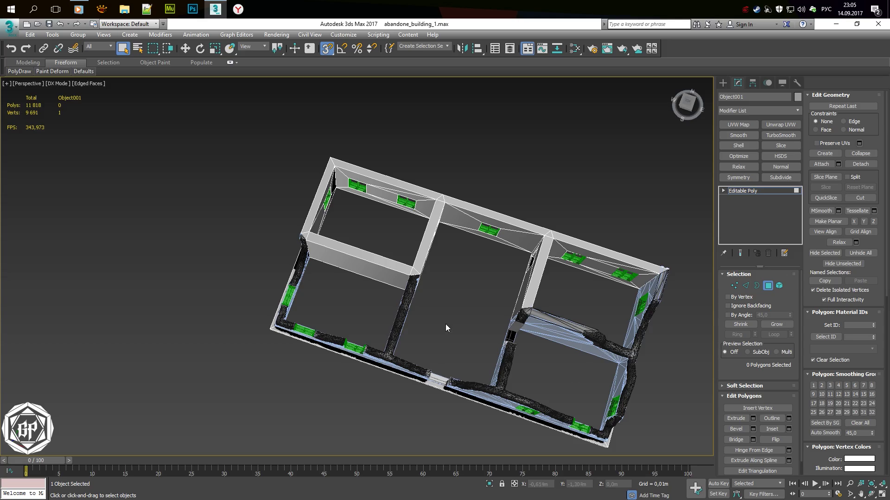
Select the vertices at the roof corner and turn off snapping
alt+middle_drag(630, 327, 570, 311)
scroll(574, 352, up, 8)
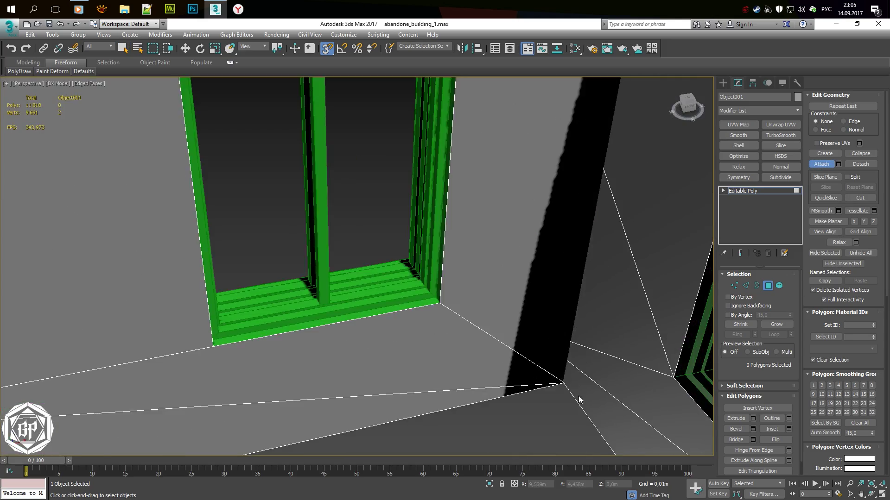
alt+middle_drag(579, 397, 526, 329)
key(F3)
scroll(540, 213, down, 3)
key(F3)
mouse_move(540, 212)
alt+middle_down()
mouse_move(585, 256)
mouse_move(457, 259)
mouse_move(463, 238)
mouse_move(401, 214)
alt+middle_up()
key(s)
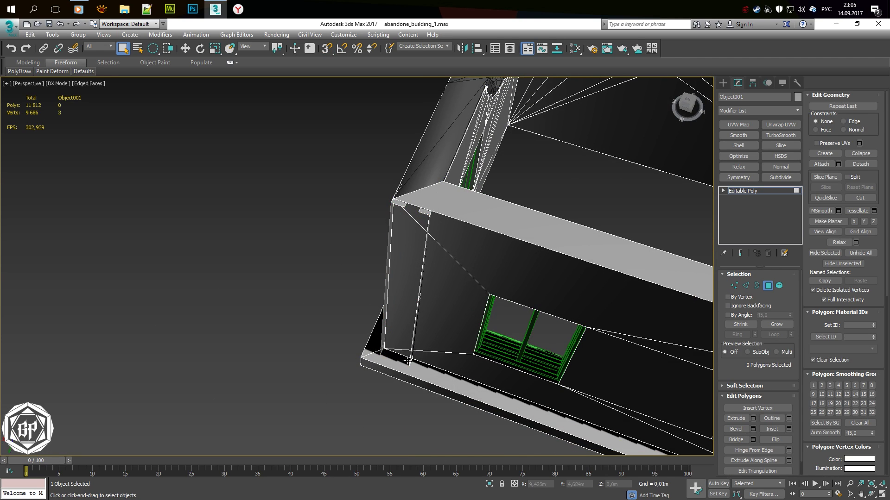
Select the polygon at the column top
key(F3)
key(F3)
scroll(438, 309, up, 4)
click(432, 187)
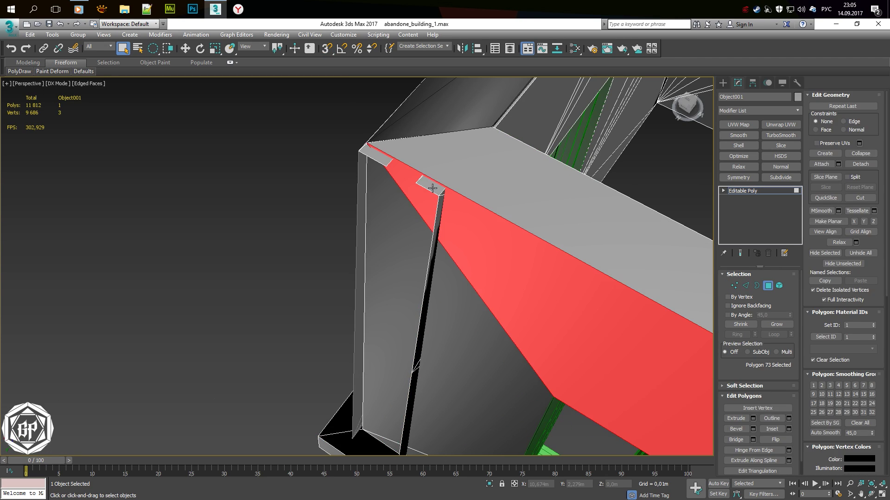
scroll(432, 188, down, 2)
scroll(416, 263, up, 1)
key(2)
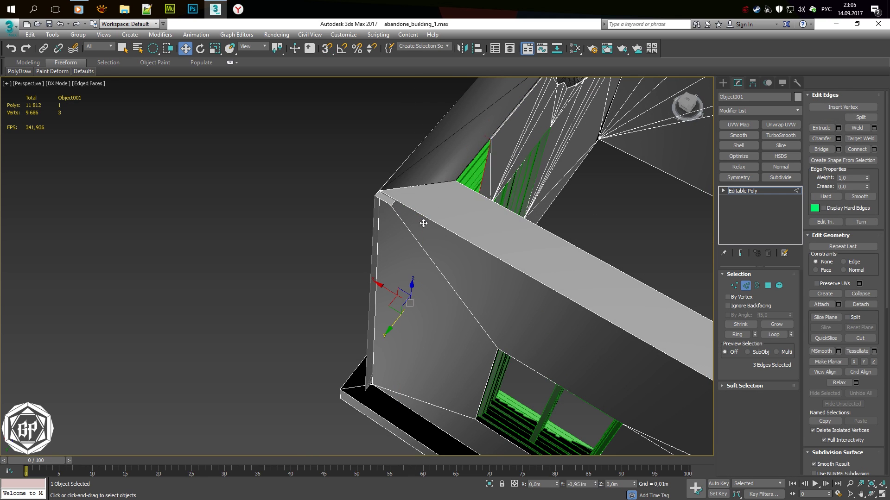
Select the vertex at the roof peak above the window wall
alt+middle_drag(380, 194, 417, 244)
key(1)
key(q)
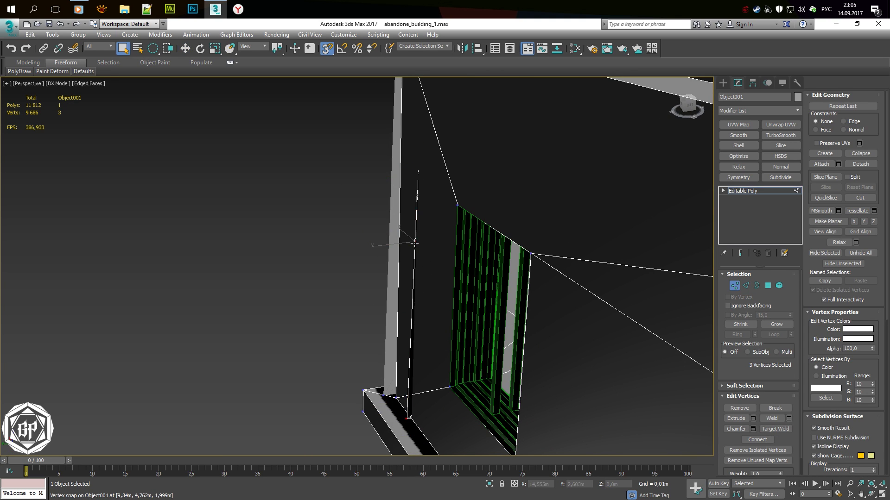
key(F3)
key(F3)
key(w)
alt+middle_drag(407, 419, 392, 391)
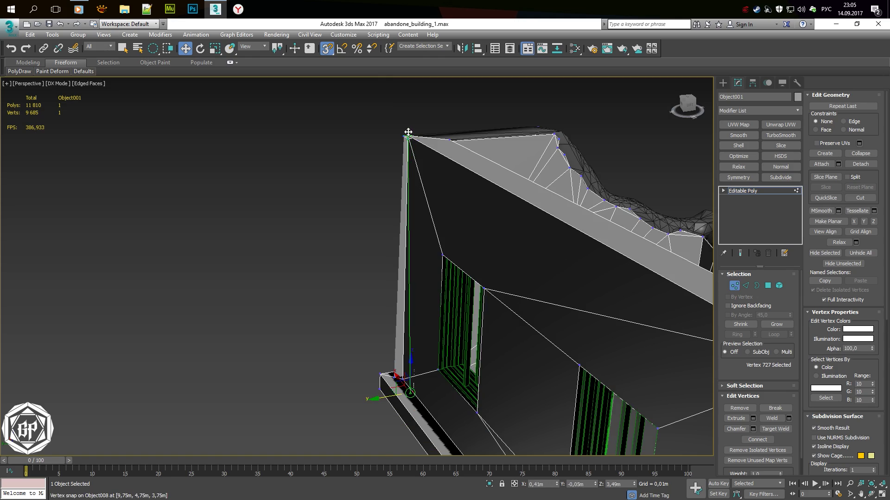
mouse_move(410, 132)
alt+middle_down()
mouse_move(516, 264)
mouse_move(433, 183)
alt+middle_up()
click(436, 178)
scroll(436, 178, up, 5)
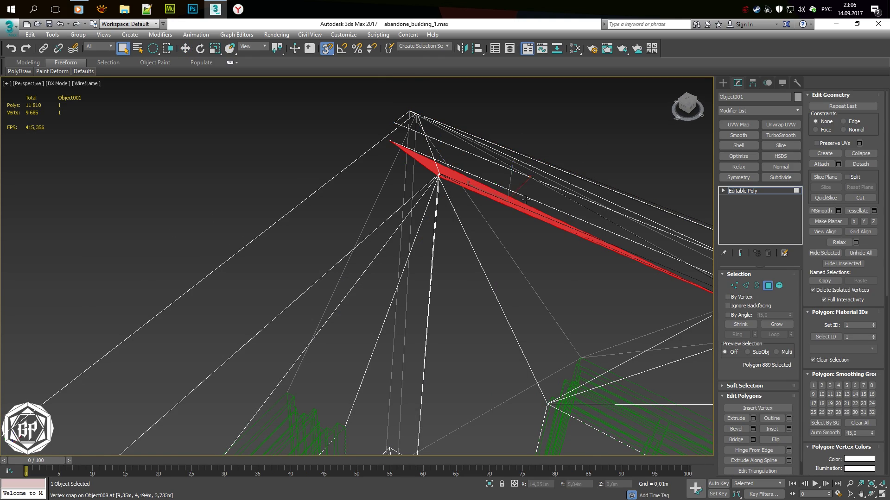
middle_drag(525, 200, 517, 235)
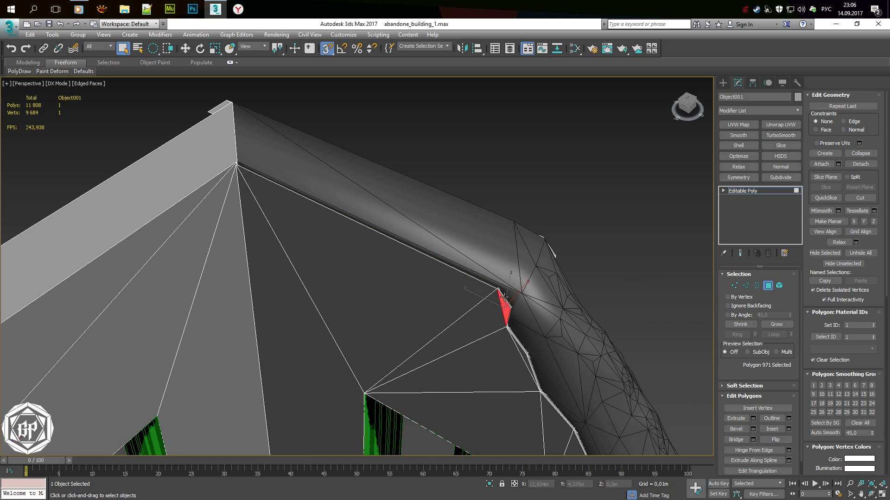
alt+middle_drag(505, 297, 537, 219)
Prepare to move the wall corner edge at Edge level
key(2)
scroll(490, 235, up, 3)
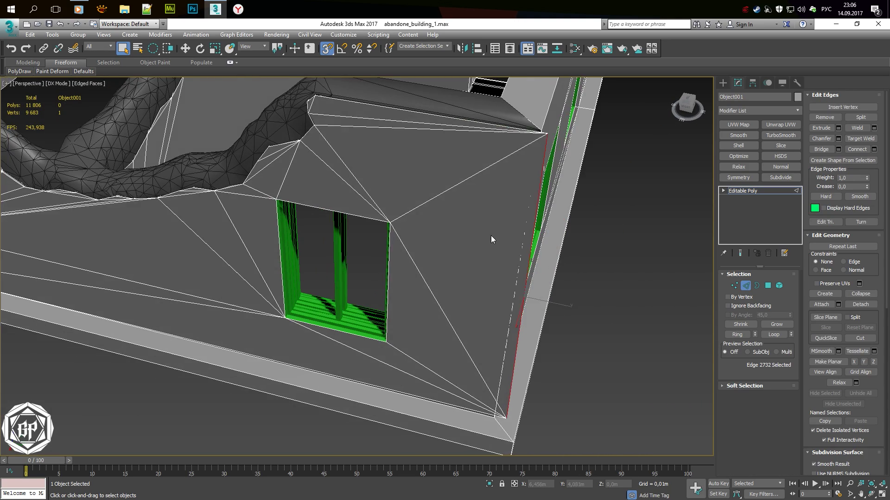
alt+middle_drag(491, 239, 552, 327)
key(w)
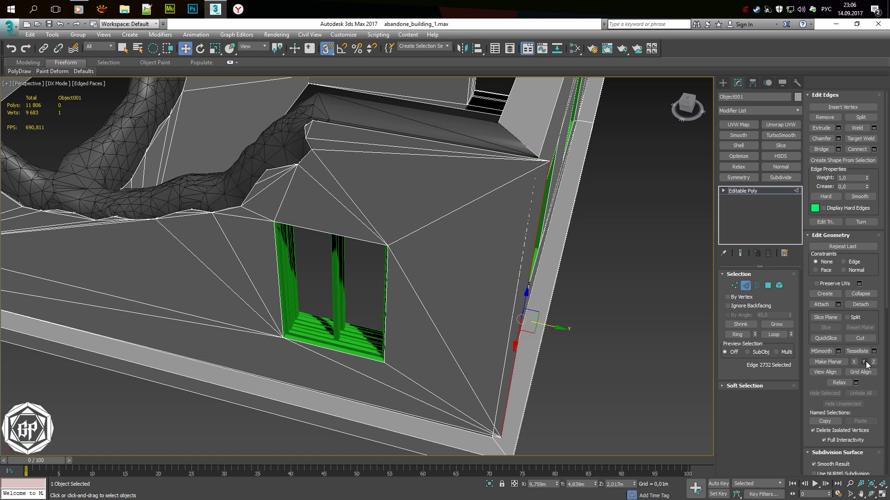
scroll(505, 338, down, 3)
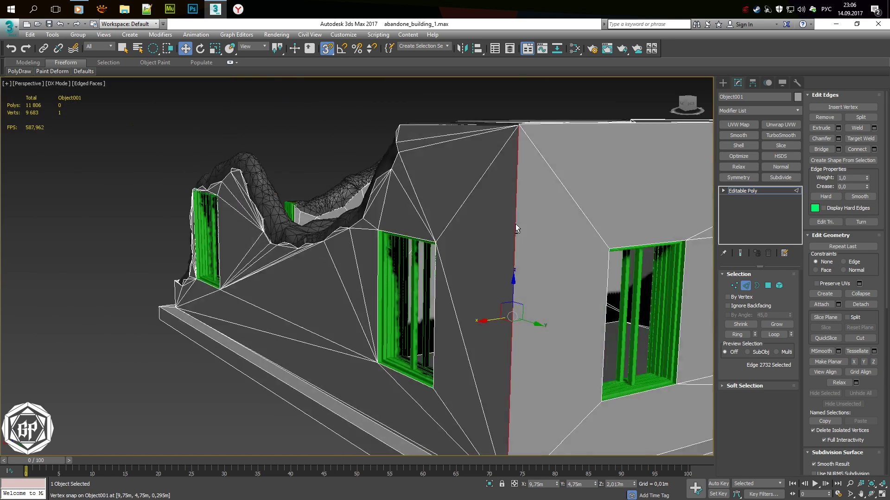
alt+middle_drag(519, 227, 556, 185)
scroll(556, 185, up, 4)
Select a roof polygon at the wall corner
key(4)
key(q)
key(F3)
click(476, 166)
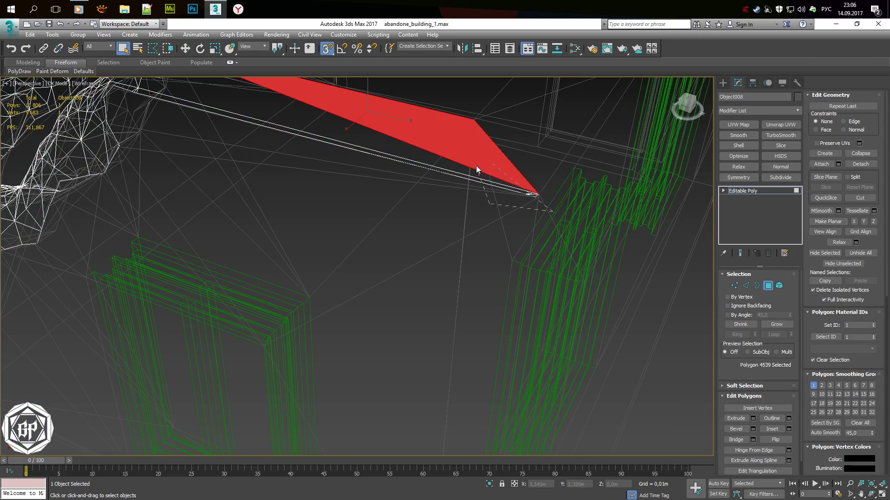
key(F3)
mouse_move(324, 194)
alt+middle_down()
mouse_move(340, 167)
mouse_move(490, 192)
alt+middle_up()
key(F3)
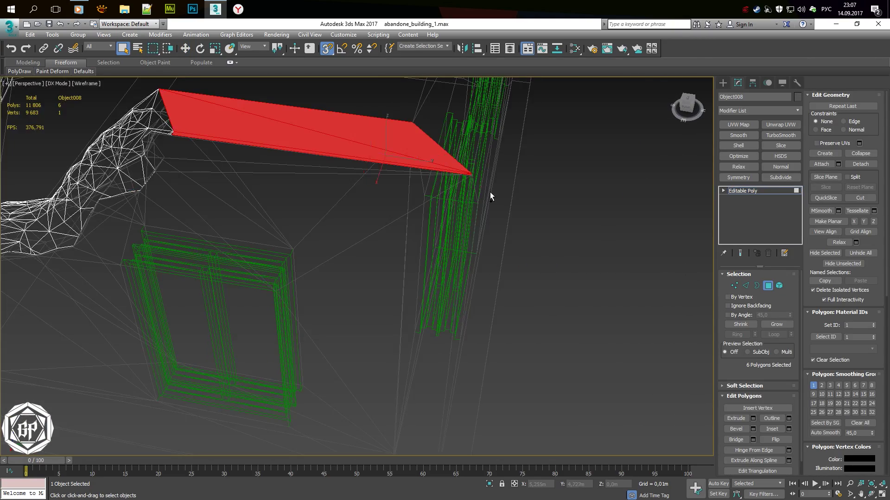
key(F3)
Add more sloped-roof polygons to the selection
scroll(368, 191, up, 3)
scroll(396, 278, up, 3)
scroll(397, 278, down, 4)
alt+middle_drag(396, 278, 518, 294)
ctrl+click(518, 294)
key(1)
middle_drag(532, 361, 474, 319)
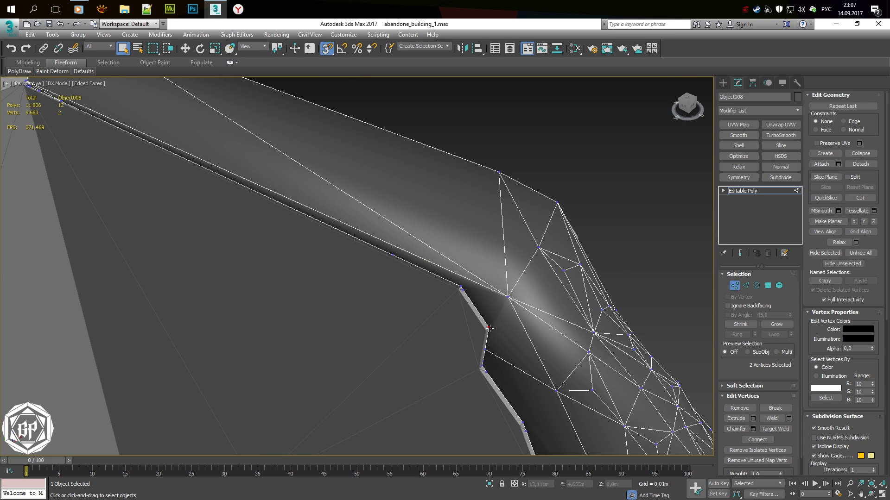
Create two new filler faces to close the seam
key(4)
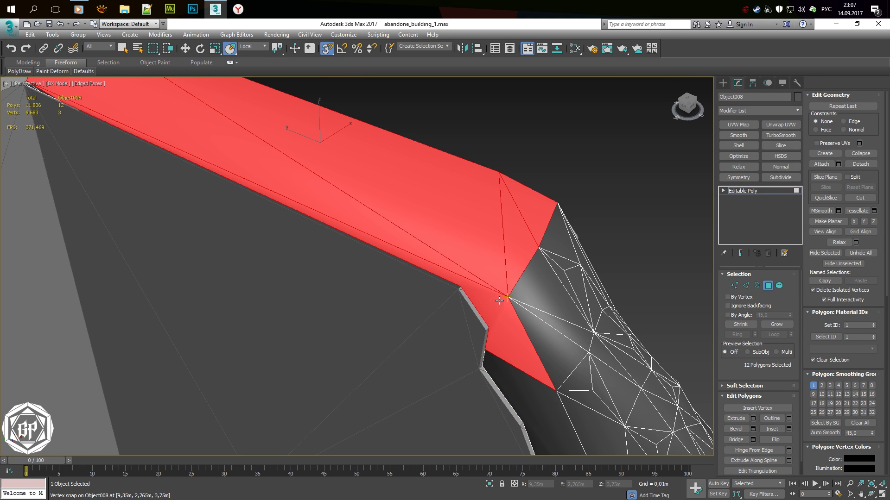
key(1)
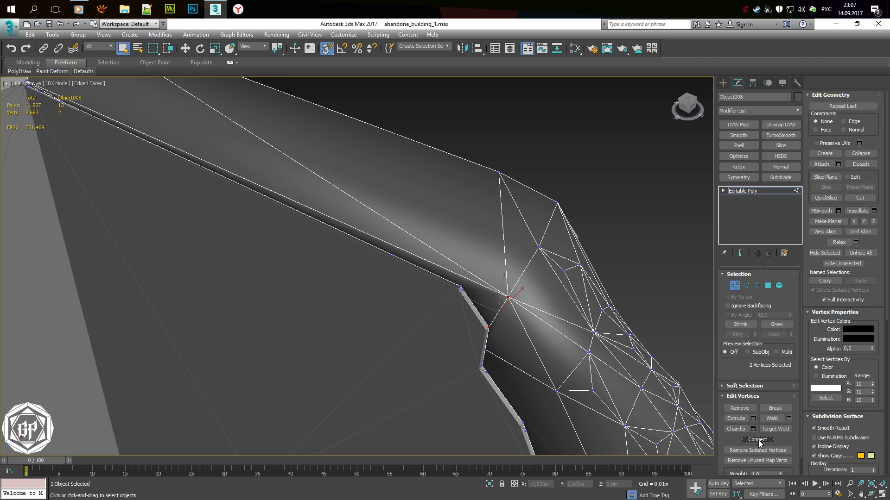
click(757, 440)
key(4)
mouse_move(547, 320)
alt+middle_down()
mouse_move(580, 315)
mouse_move(855, 395)
alt+middle_up()
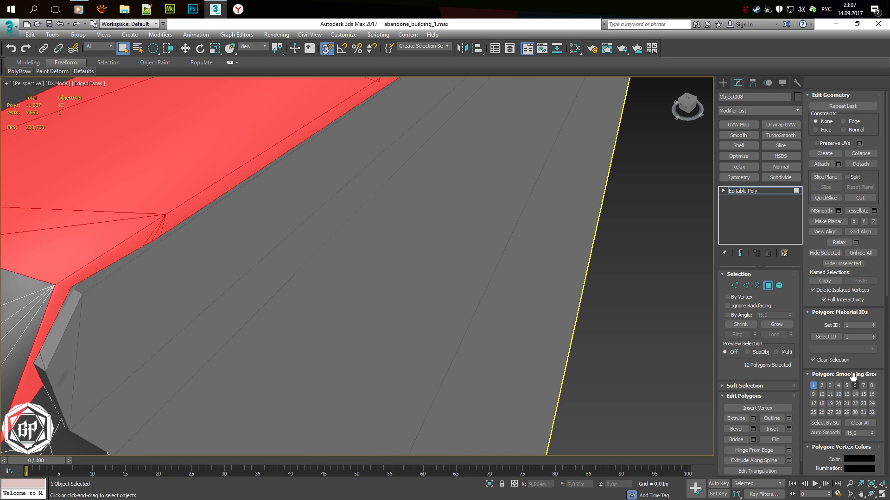
key(1)
alt+middle_drag(281, 316, 161, 303)
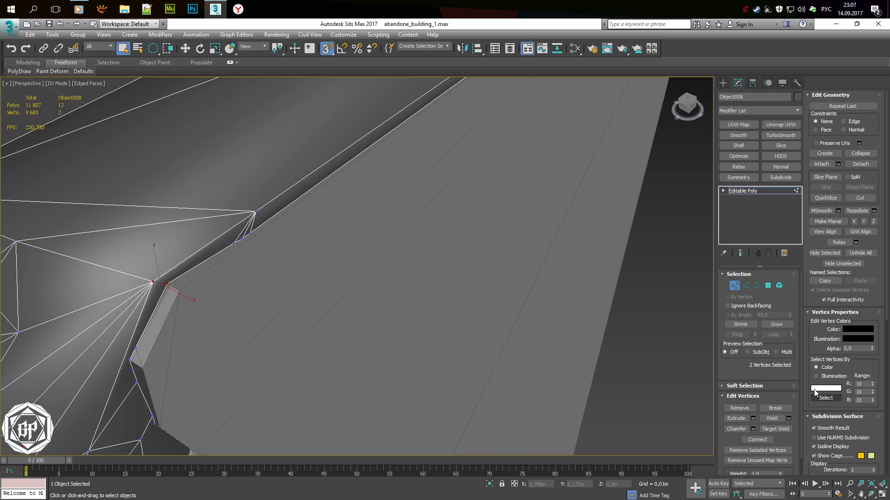
click(753, 442)
key(4)
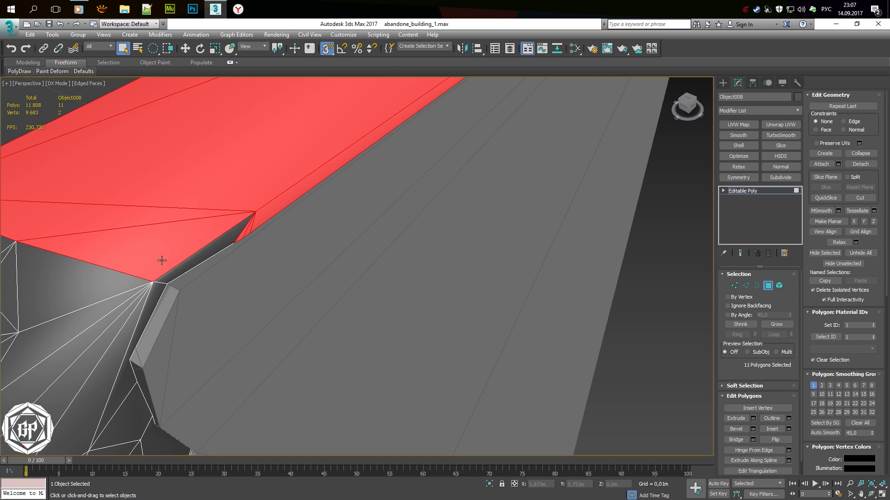
Rectangle-select the overlapping wall-top faces and delete them
click(153, 63)
mouse_move(278, 162)
alt+middle_down()
mouse_move(408, 220)
mouse_move(375, 243)
mouse_move(155, 190)
alt+middle_up()
key(Delete)
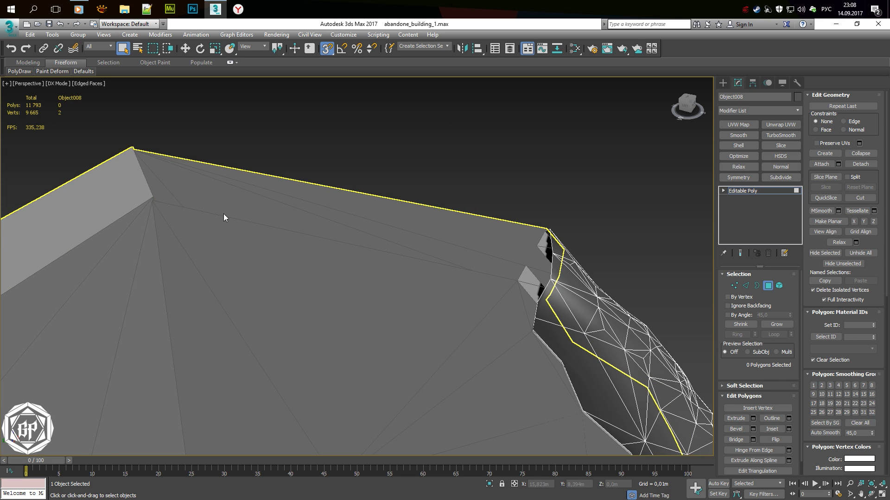
On Object001, select the open edge along the flat wall top
key(4)
click(227, 220)
key(2)
click(521, 278)
alt+middle_drag(524, 280, 454, 250)
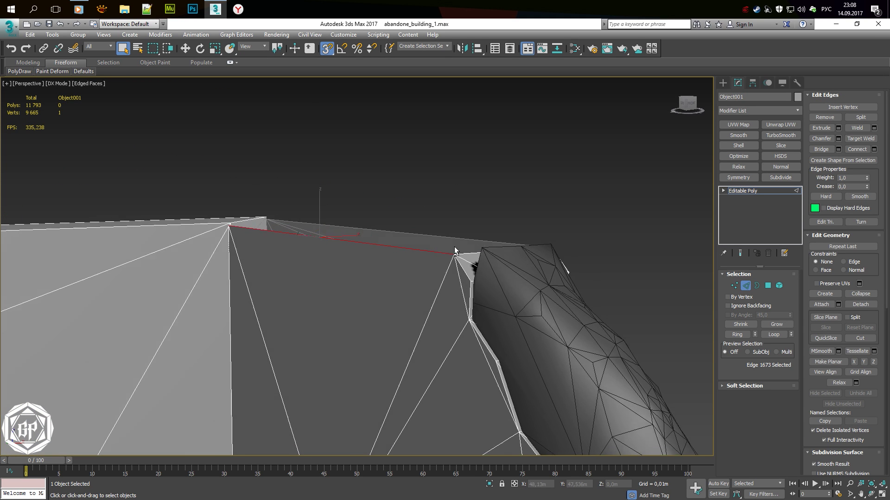
mouse_move(272, 208)
alt+middle_down()
mouse_move(357, 232)
mouse_move(488, 301)
mouse_move(604, 276)
alt+middle_up()
Snap the wall-top vertices onto the broken corner and Bridge the two open edges
key(1)
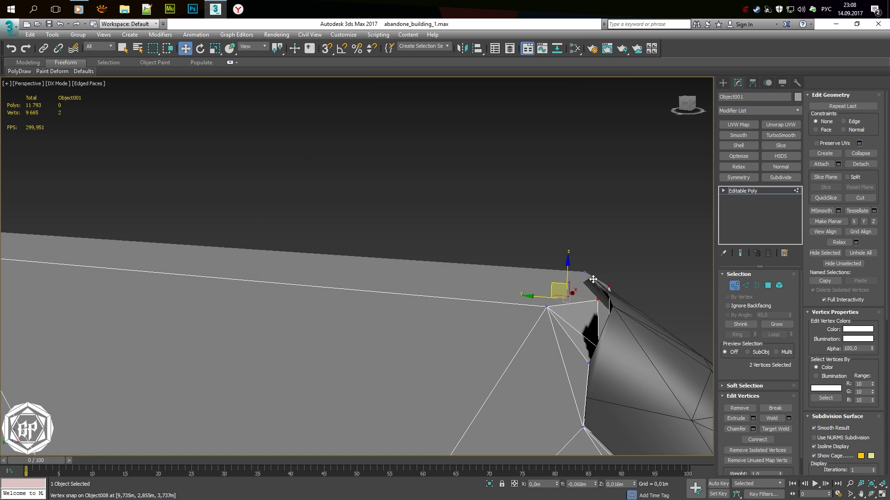
drag(593, 280, 593, 279)
alt+middle_drag(593, 279, 567, 315)
key(2)
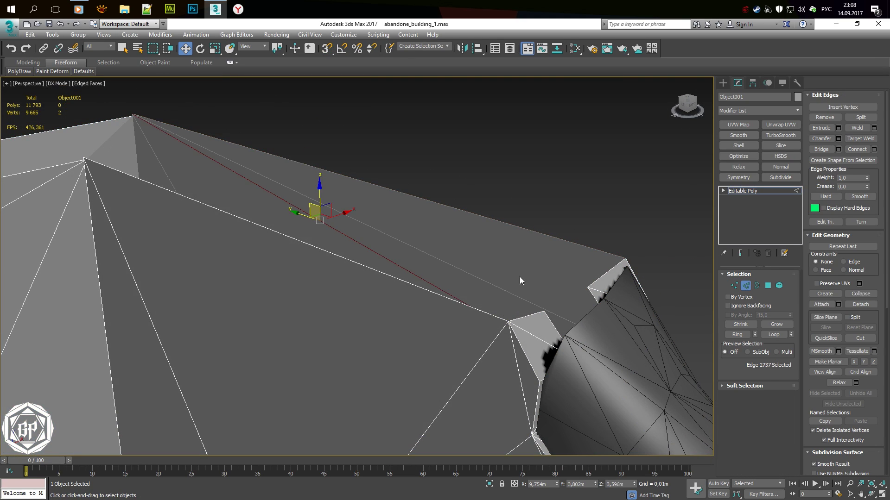
click(821, 149)
key(1)
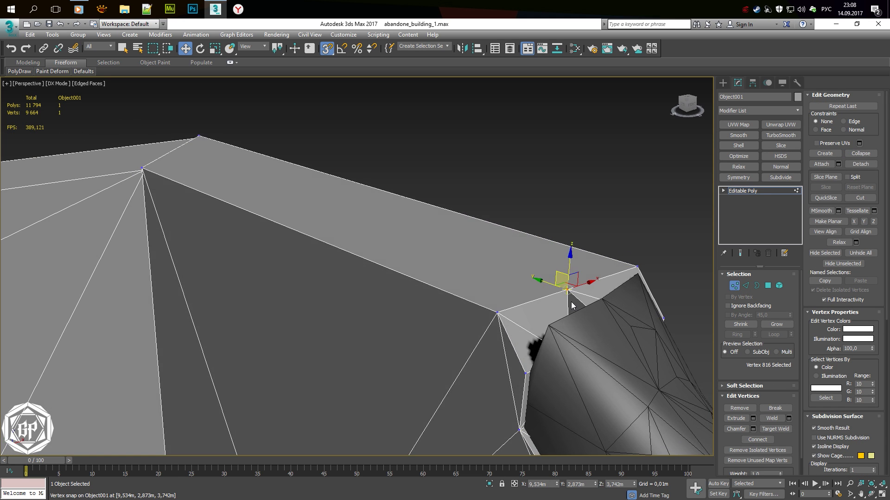
On Object008, select the stray seam vertices and Remove the two of them
click(592, 312)
click(628, 264)
alt+middle_drag(627, 265, 639, 278)
click(595, 228)
mouse_move(545, 276)
alt+middle_down()
mouse_move(533, 262)
mouse_move(491, 260)
alt+middle_up()
key(q)
click(519, 319)
scroll(509, 326, up, 5)
click(746, 410)
Target Weld the seam corner vertex onto its neighbouring vertex
scroll(457, 309, down, 5)
scroll(463, 306, down, 5)
scroll(485, 301, down, 5)
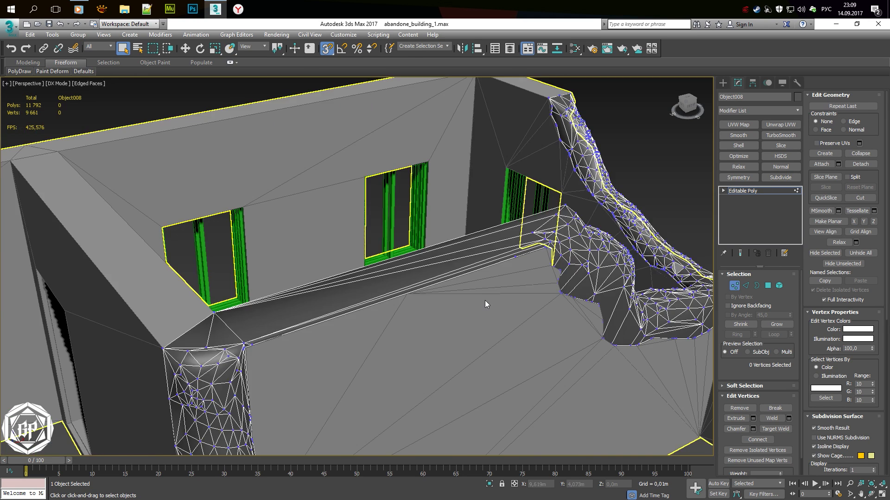
scroll(484, 304, up, 5)
click(421, 389)
scroll(404, 394, up, 3)
alt+middle_drag(383, 388, 376, 326)
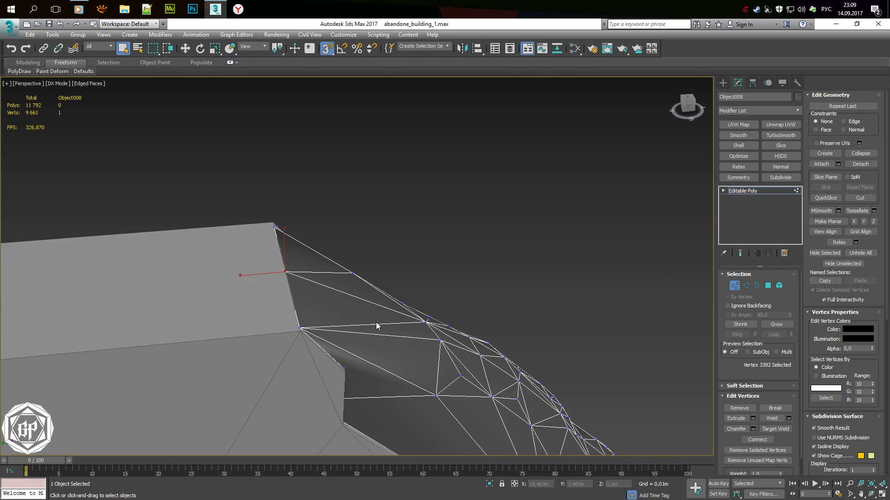
scroll(376, 326, down, 3)
scroll(394, 401, up, 5)
ctrl+click(422, 410)
key(ctrl+w)
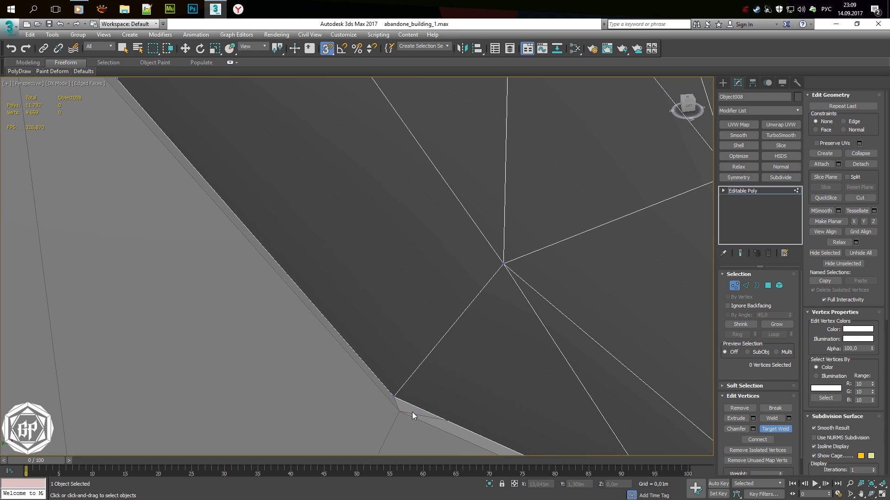
right_click(394, 397)
Move around the building to the wall beam and select the beam's top face
scroll(417, 332, down, 3)
key(1)
scroll(417, 331, down, 3)
alt+middle_drag(417, 332, 257, 305)
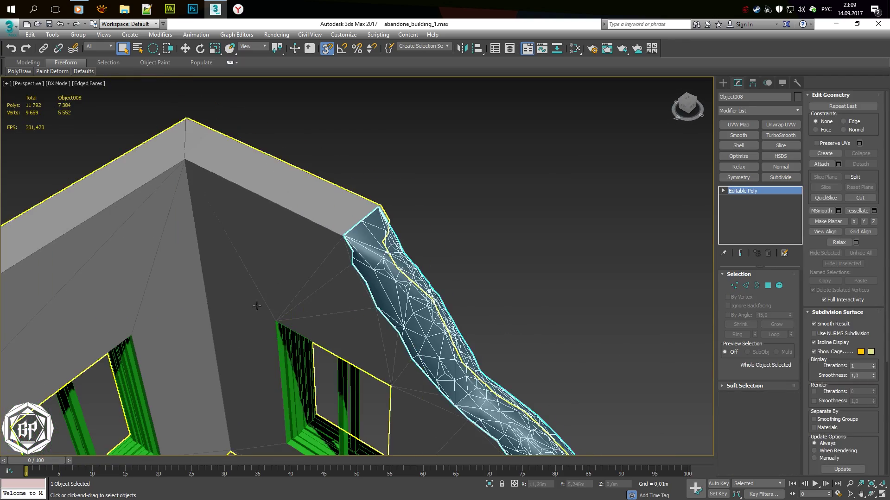
scroll(256, 306, down, 3)
key(1)
alt+middle_drag(318, 199, 360, 232)
scroll(360, 232, up, 5)
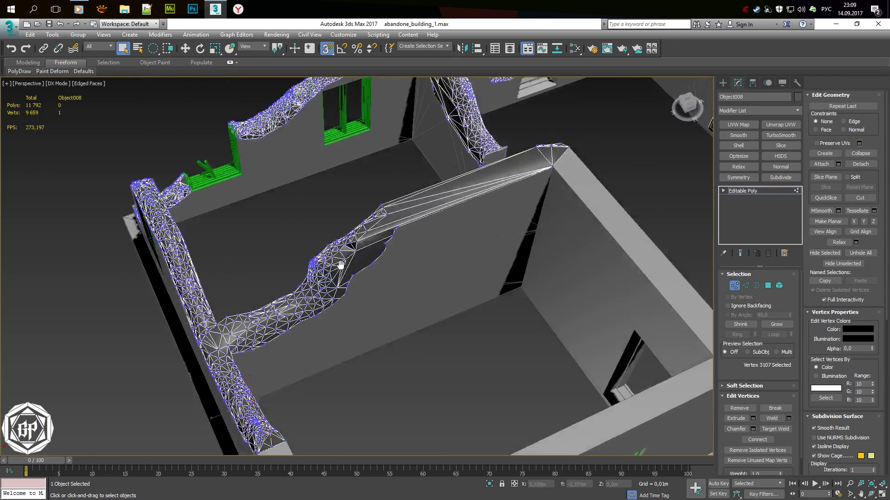
key(4)
scroll(360, 231, up, 5)
click(464, 241)
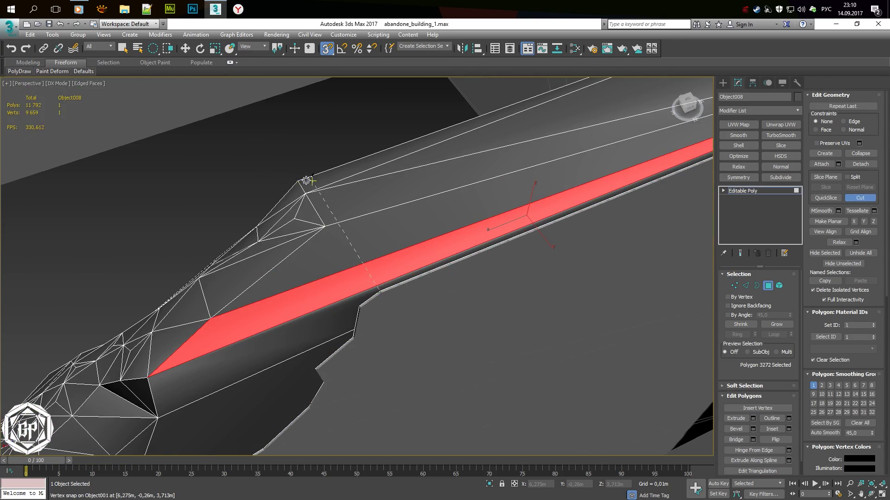
Cut a new edge across the beam polygon ending at the seam vertex
alt+middle_drag(307, 180, 436, 384)
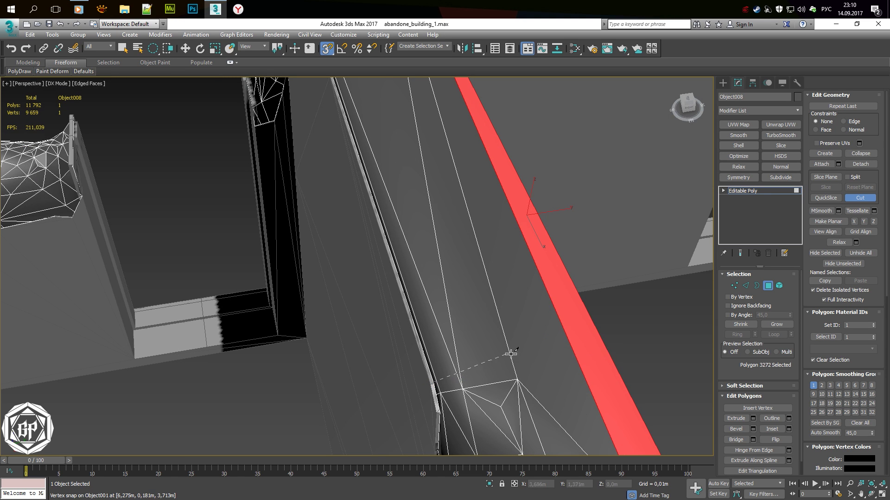
click(860, 198)
alt+middle_drag(463, 232, 325, 278)
key(1)
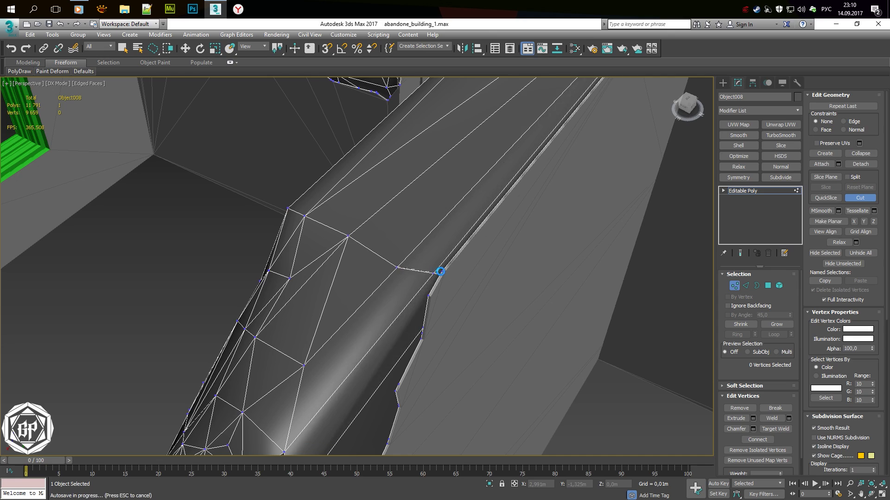
key(2)
key(4)
mouse_move(361, 250)
alt+middle_down()
mouse_move(342, 224)
mouse_move(537, 316)
mouse_move(394, 280)
alt+middle_up()
On Object001, gather the three loose beam corner vertices where the beam meets the wall
click(504, 312)
click(504, 290)
key(1)
click(374, 273)
drag(357, 267, 378, 283)
alt+middle_drag(378, 283, 375, 284)
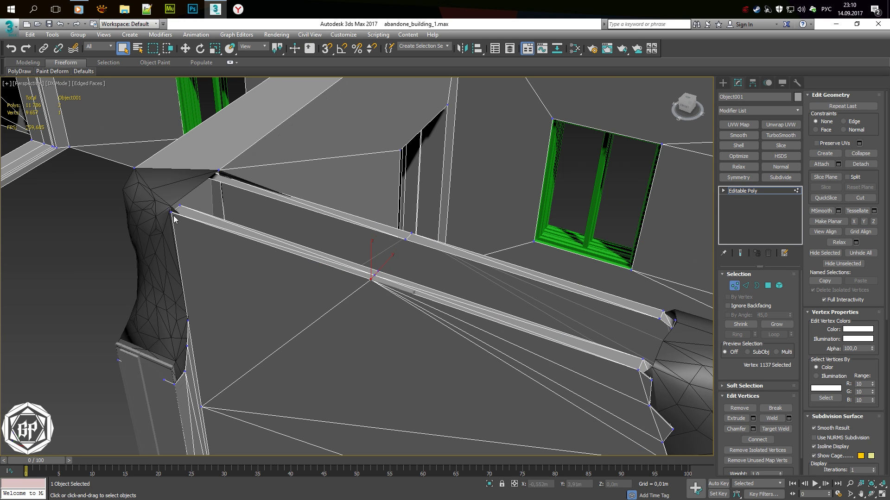
scroll(377, 277, up, 4)
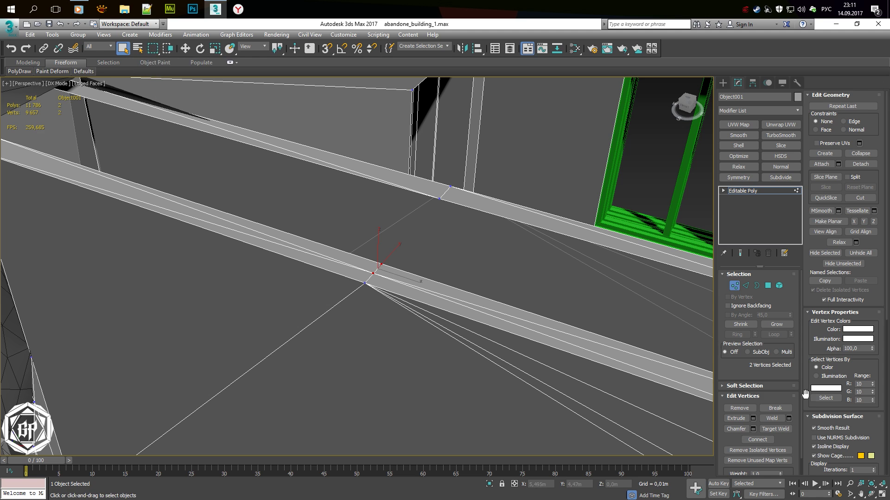
middle_drag(507, 264, 443, 294)
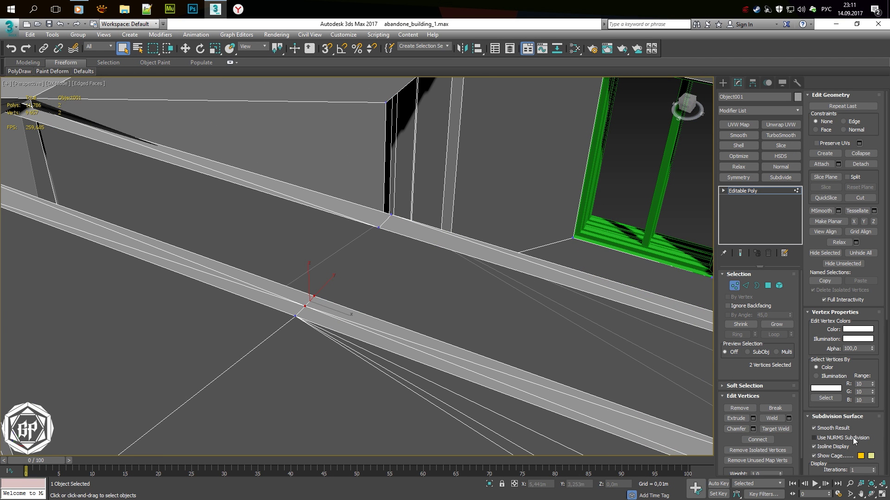
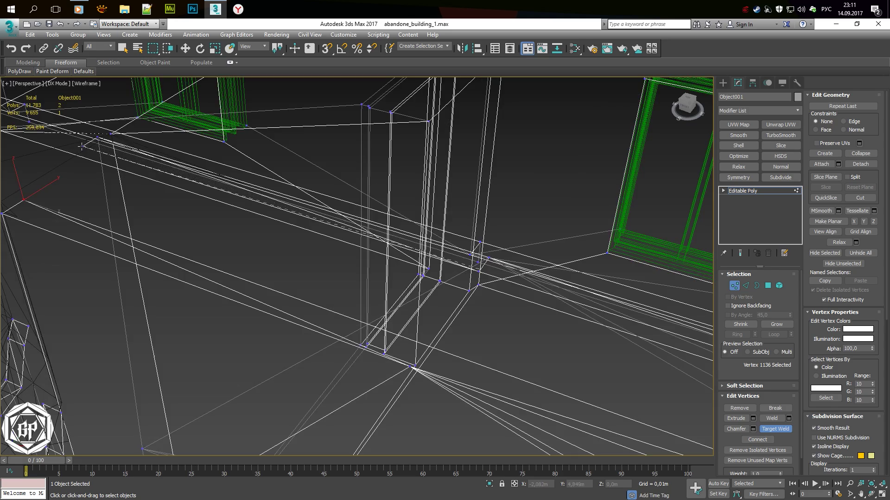
Select the beam polygons on Object001 and ready Move with 3D vertex snapping
middle_drag(243, 272, 231, 244)
scroll(231, 244, down, 2)
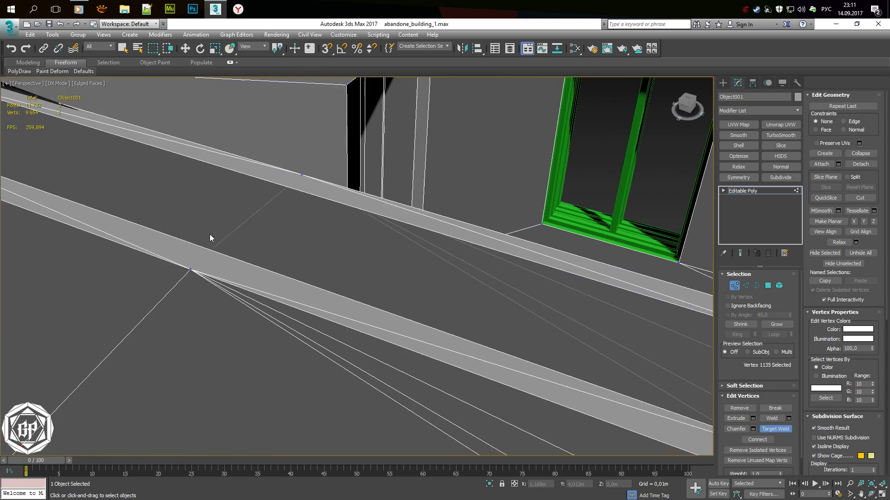
scroll(210, 238, down, 3)
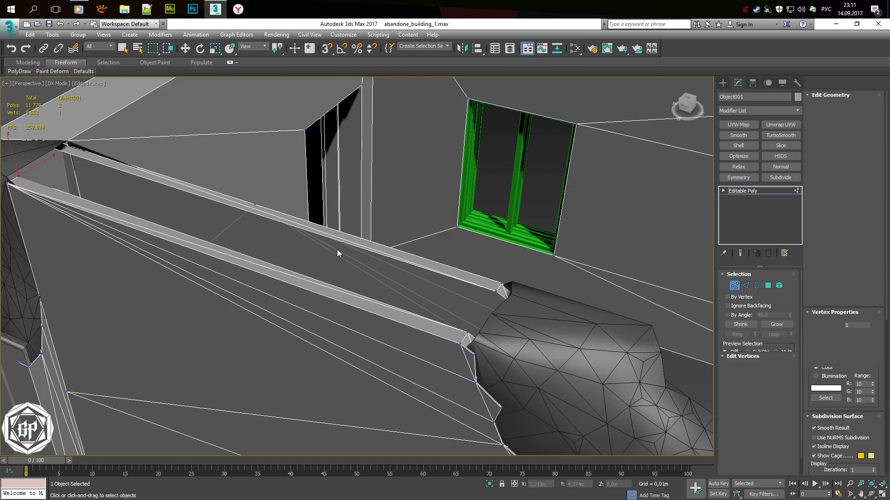
key(4)
click(347, 236)
mouse_move(348, 236)
alt+middle_down()
mouse_move(178, 239)
mouse_move(189, 201)
alt+middle_up()
key(w)
key(s)
alt+middle_drag(185, 162, 258, 222)
At edge level, select the edge at the wall corner
key(1)
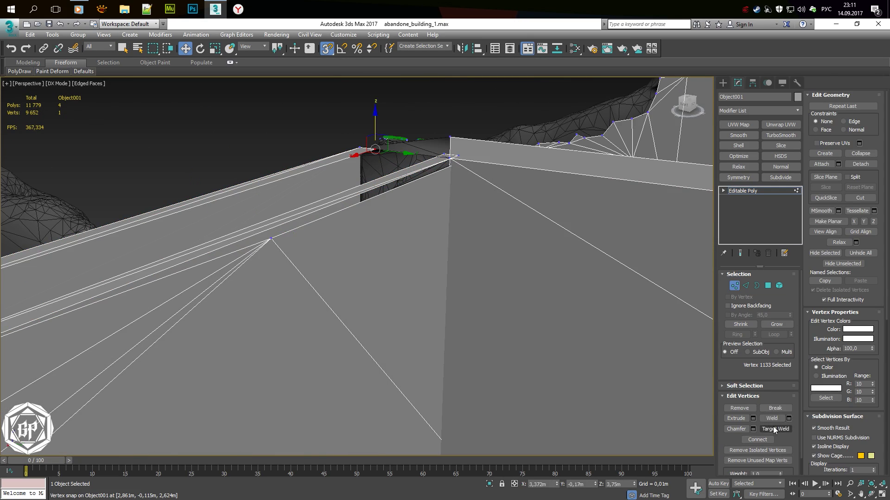
key(2)
alt+middle_drag(330, 218, 394, 186)
scroll(457, 147, up, 2)
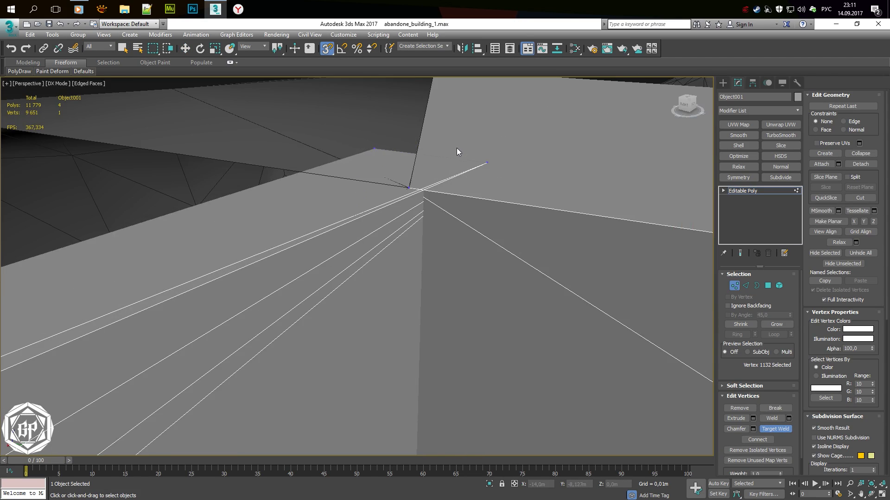
alt+middle_drag(458, 146, 430, 159)
scroll(430, 159, down, 5)
scroll(442, 226, up, 5)
click(442, 225)
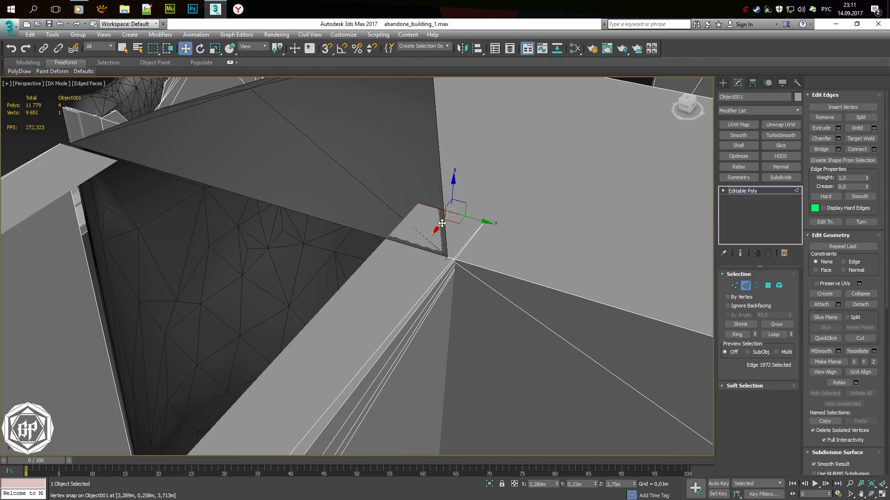
mouse_move(454, 258)
alt+middle_down()
mouse_move(427, 155)
mouse_move(309, 275)
alt+middle_up()
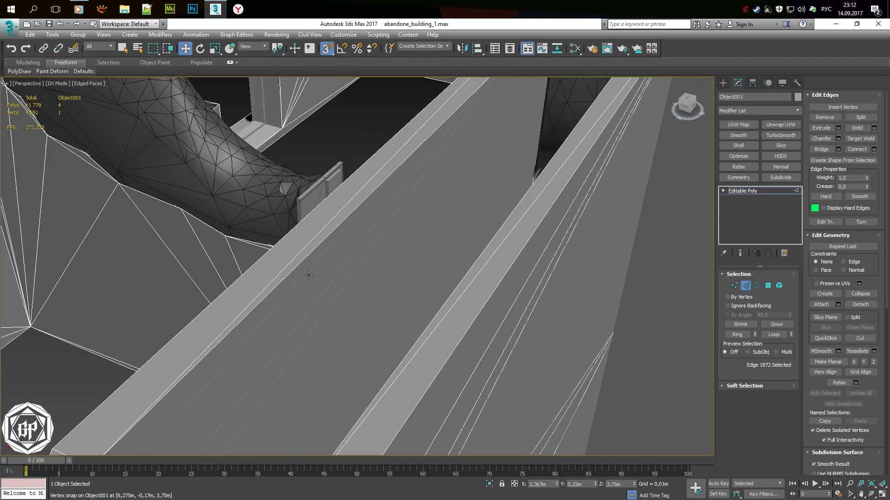
alt+middle_drag(338, 230, 339, 230)
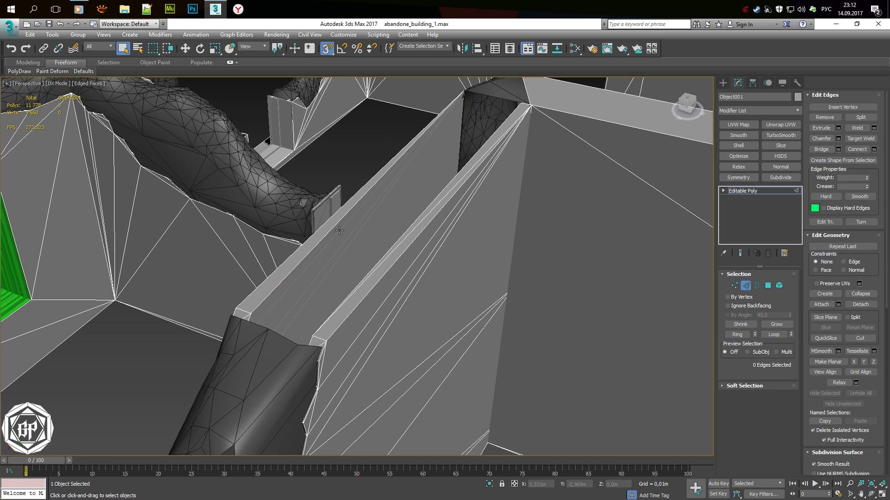
Delete the thin sliver polygon on the ledge
key(4)
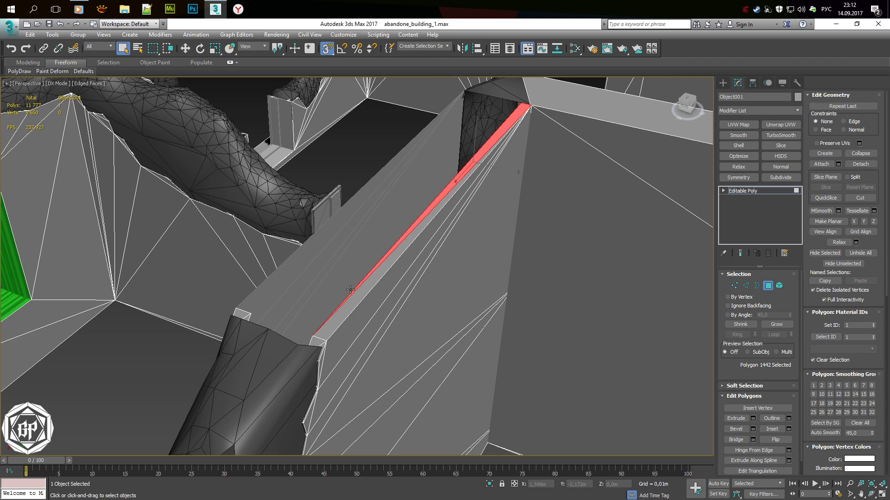
key(F3)
click(239, 317)
key(Delete)
Snap the ledge edge onto the wall edge, checking it in wireframe
key(2)
key(F3)
key(w)
key(F3)
drag(333, 294, 338, 252)
key(F3)
mouse_move(337, 252)
alt+middle_down()
mouse_move(325, 259)
mouse_move(333, 274)
alt+middle_up()
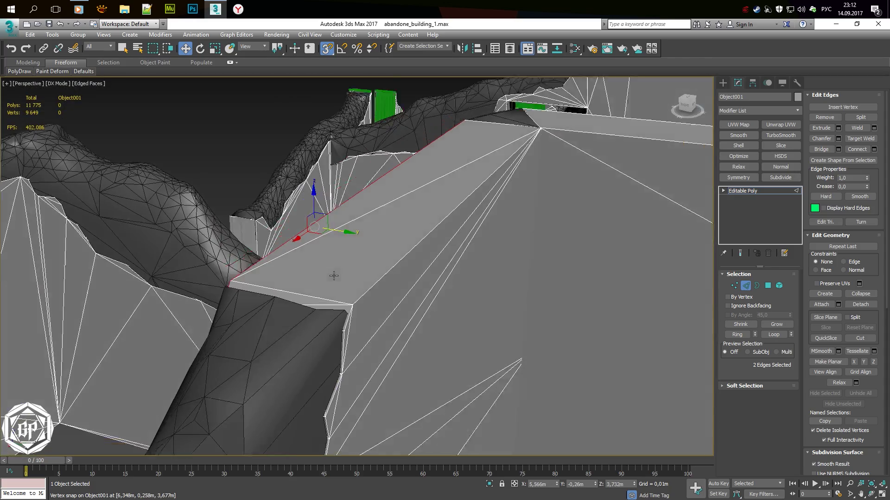
key(F3)
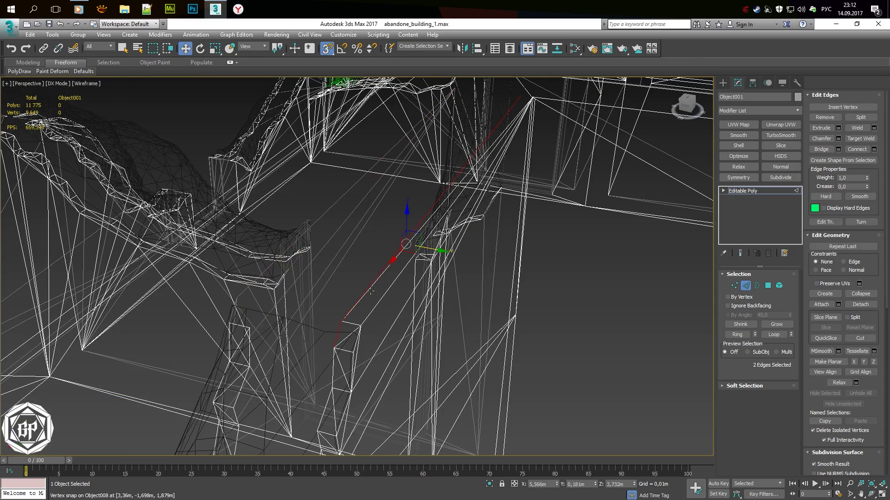
key(F3)
Target Weld the two stray ledge-corner vertices into one
mouse_move(247, 282)
alt+middle_down()
mouse_move(412, 339)
mouse_move(411, 332)
alt+middle_up()
key(q)
scroll(510, 325, up, 3)
alt+middle_drag(509, 323, 311, 257)
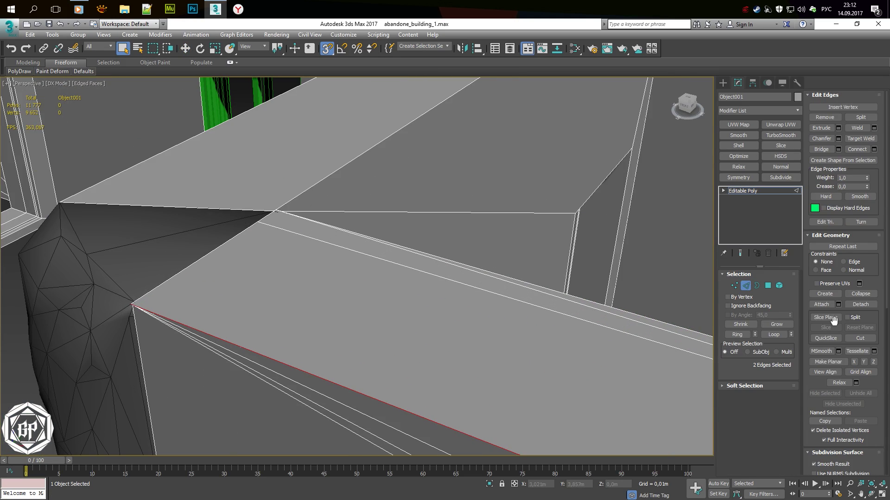
key(1)
drag(265, 199, 285, 220)
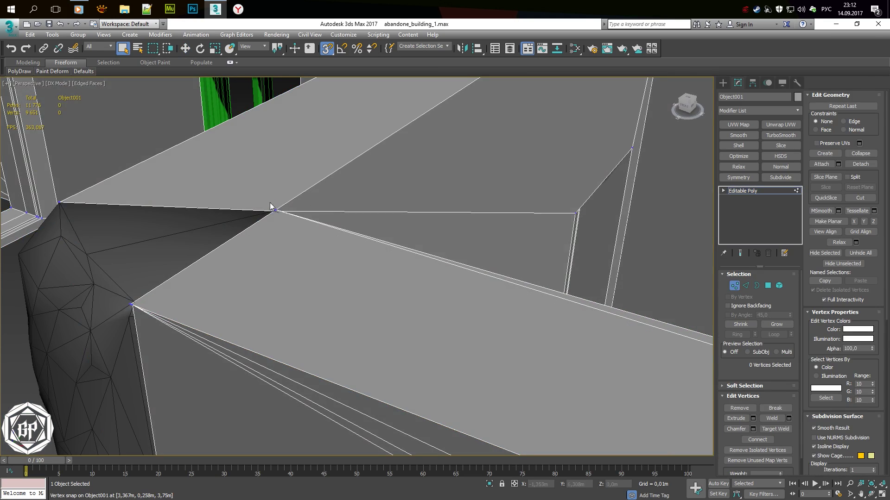
scroll(274, 204, up, 5)
alt+middle_drag(274, 204, 671, 320)
click(309, 201)
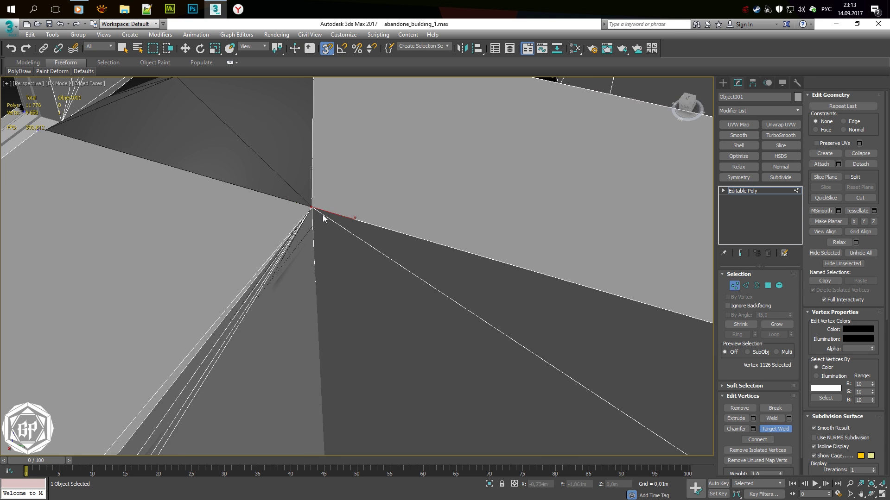
scroll(308, 201, down, 5)
alt+middle_drag(308, 200, 366, 319)
key(F3)
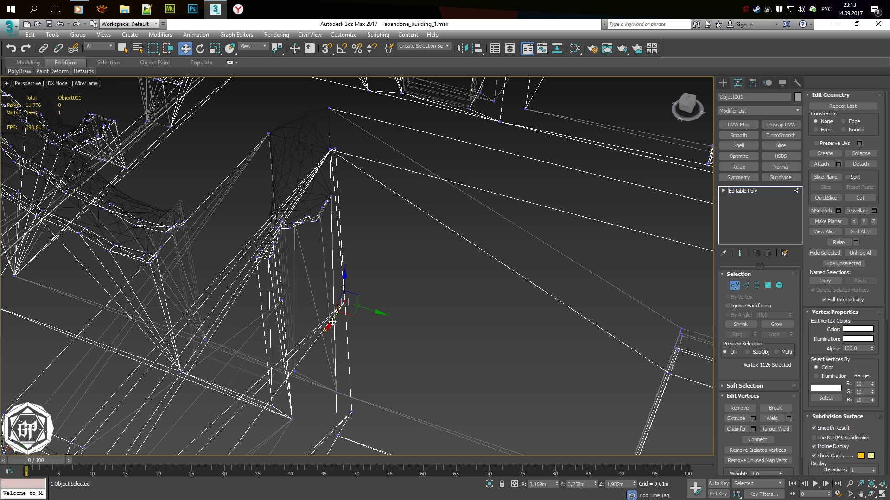
key(F3)
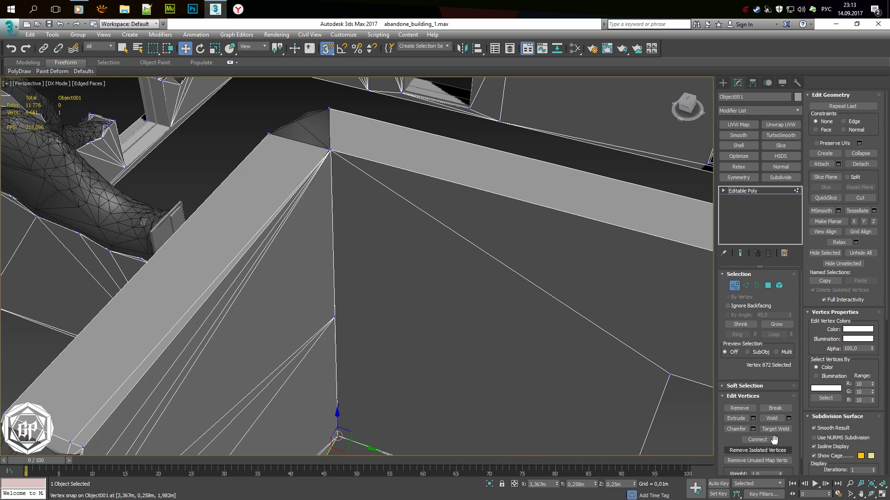
Select two ledge corner vertices for moving
click(331, 148)
mouse_move(331, 148)
alt+middle_down()
mouse_move(308, 165)
mouse_move(318, 214)
mouse_move(308, 174)
mouse_move(298, 214)
alt+middle_up()
ctrl+click(308, 189)
key(w)
key(F3)
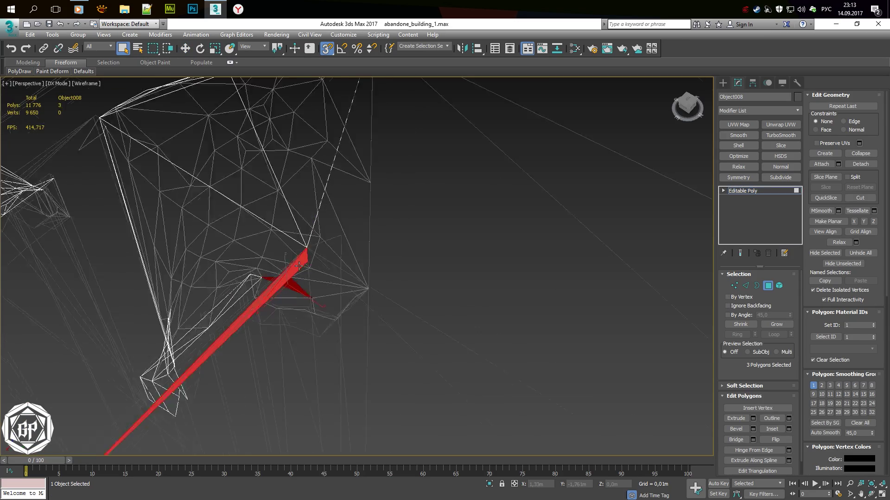
Delete the stray polygons of the crack mesh Object008
mouse_move(299, 265)
alt+middle_down()
mouse_move(304, 251)
mouse_move(267, 216)
mouse_move(388, 173)
alt+middle_up()
key(F3)
key(F3)
key(Delete)
key(F3)
scroll(307, 258, up, 5)
At vertex level, select border vertices along the crack mesh edge
key(1)
scroll(314, 244, up, 5)
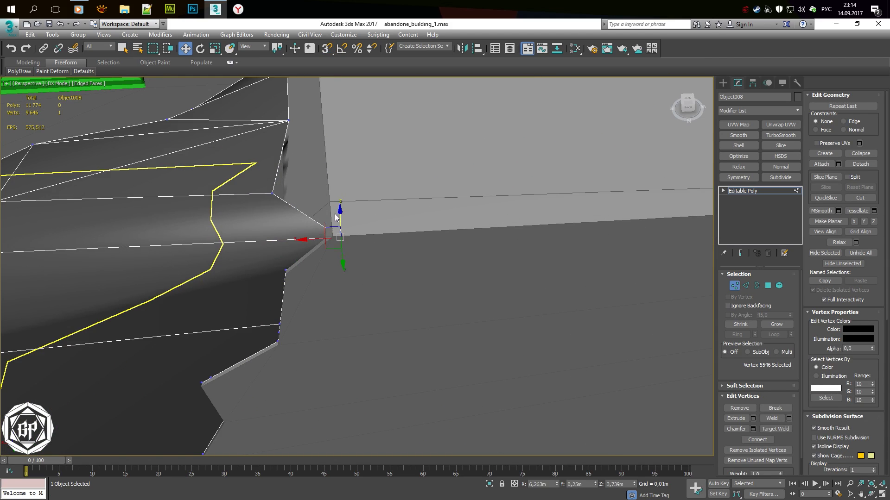
alt+middle_drag(297, 198, 241, 185)
click(221, 170)
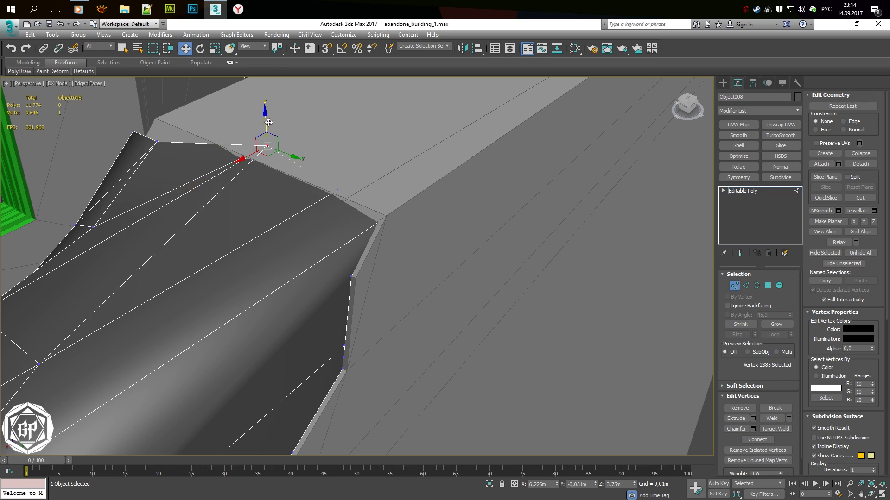
alt+middle_drag(150, 165, 421, 244)
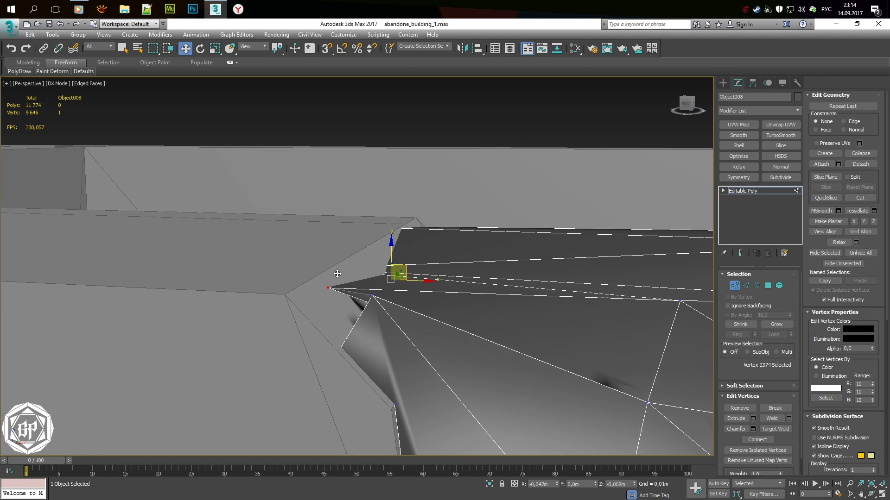
key(F3)
key(F3)
scroll(392, 325, up, 3)
click(391, 325)
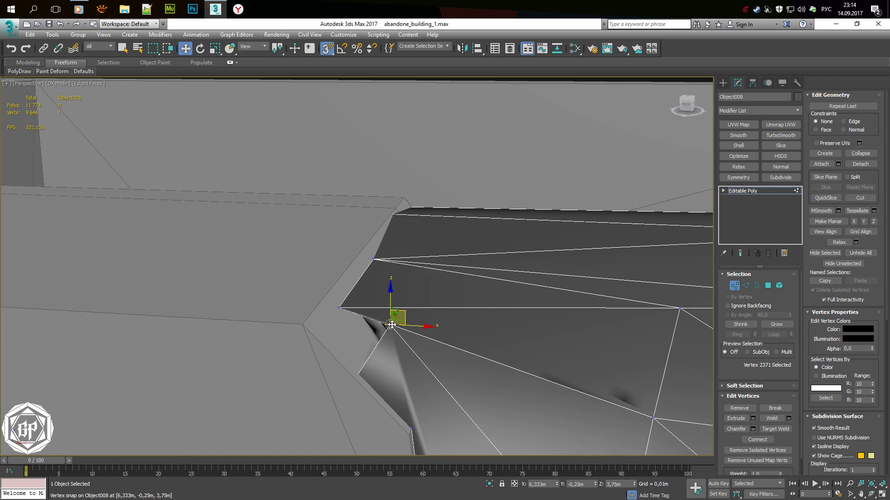
alt+middle_drag(346, 323, 357, 284)
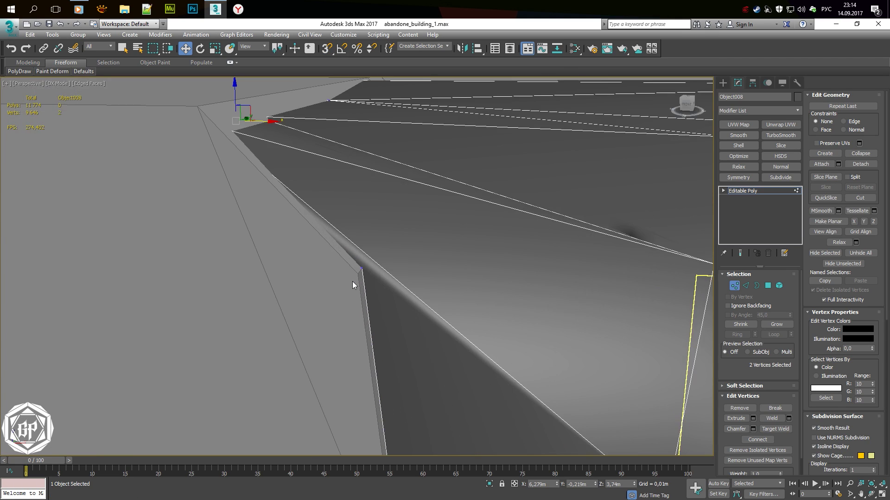
click(346, 235)
middle_drag(480, 343, 461, 352)
Snap the crack's top corner vertices onto the wall edge and lower one slightly
key(y)
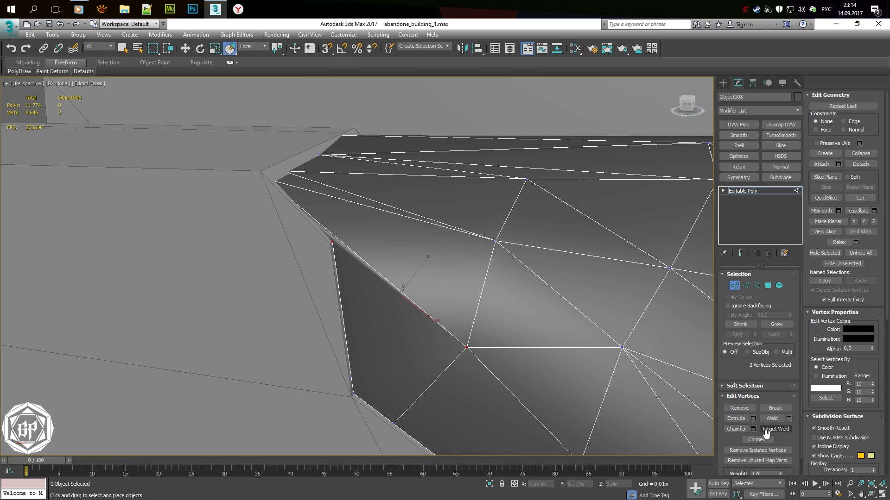
click(331, 245)
mouse_move(331, 245)
alt+middle_down()
mouse_move(358, 276)
mouse_move(571, 263)
alt+middle_up()
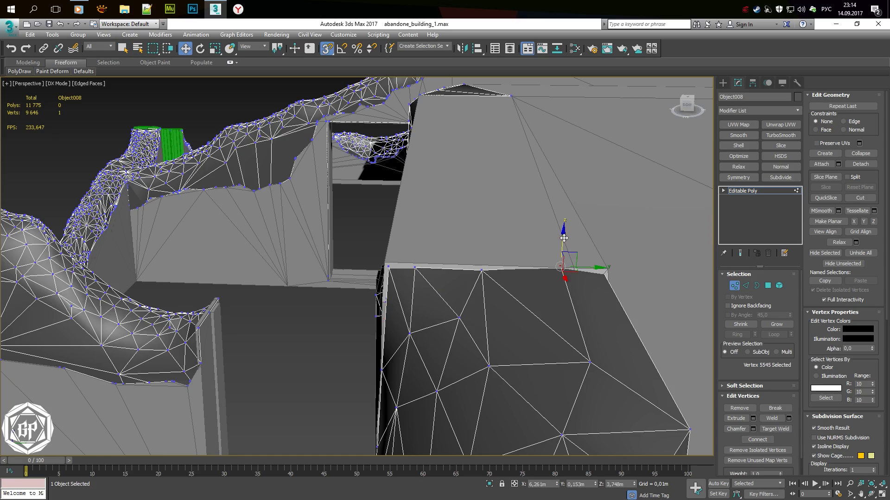
key(s)
alt+middle_drag(484, 270, 533, 297)
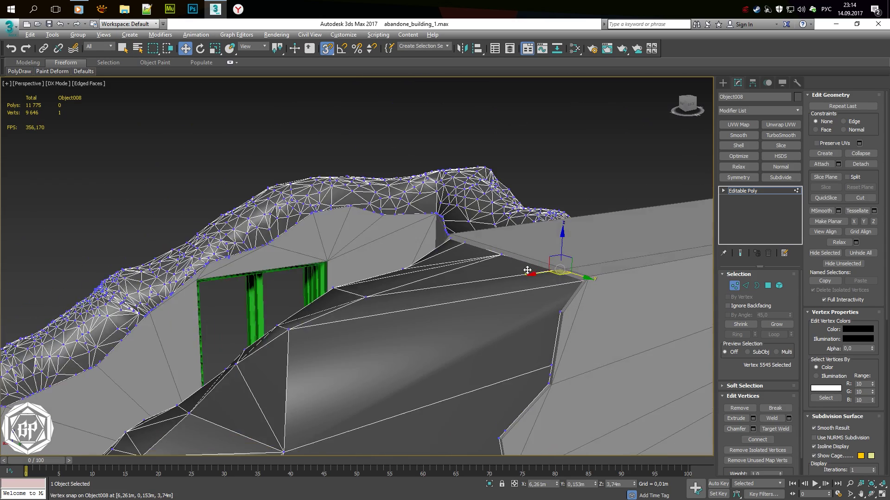
key(q)
click(557, 311)
ctrl+click(265, 436)
mouse_move(265, 436)
alt+middle_down()
mouse_move(318, 421)
mouse_move(304, 411)
alt+middle_up()
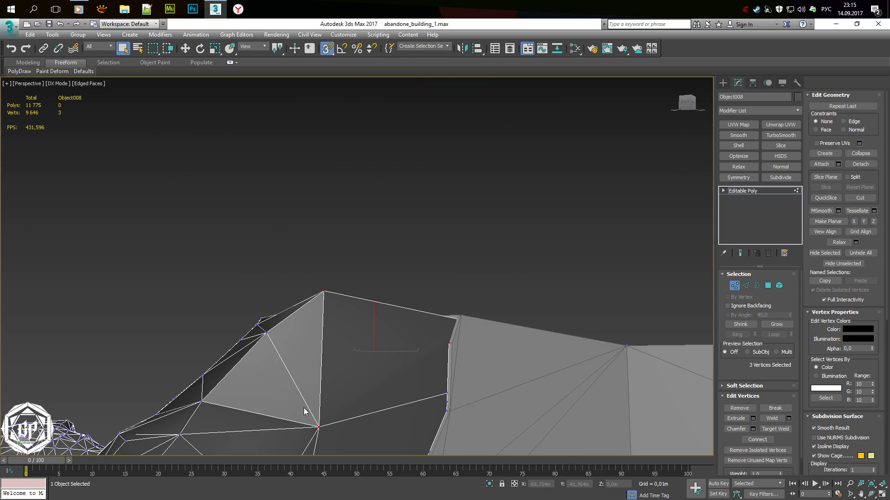
key(s)
drag(323, 263, 323, 267)
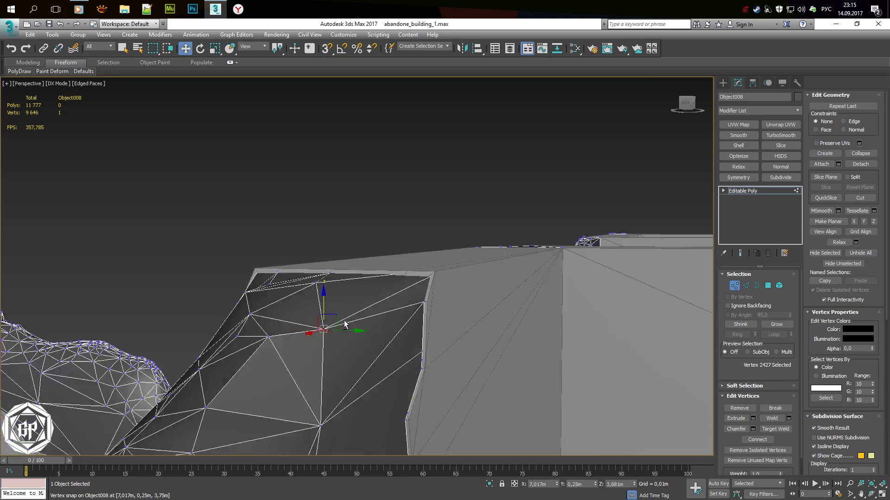
Nudge a crack vertex sideways and select the crack vertex at the wall corner
alt+middle_drag(323, 267, 337, 342)
drag(270, 356, 272, 353)
mouse_move(272, 354)
alt+middle_down()
mouse_move(266, 293)
mouse_move(238, 337)
alt+middle_up()
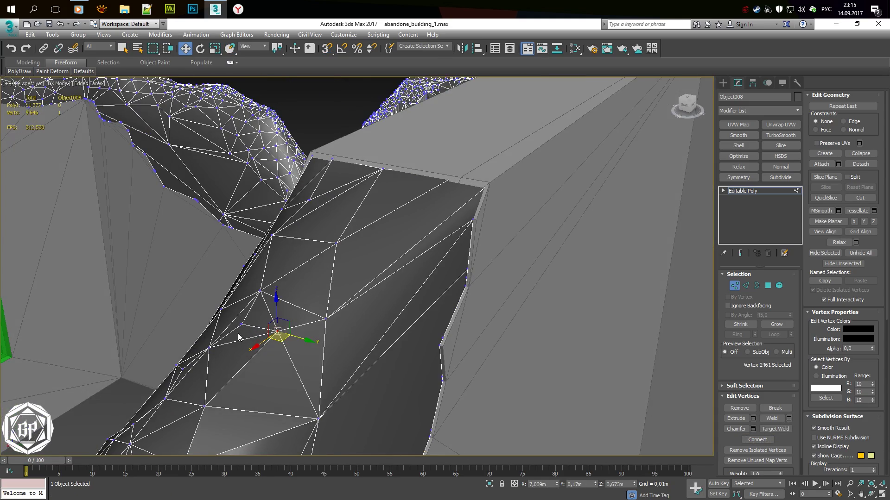
scroll(337, 244, down, 5)
alt+middle_drag(337, 243, 374, 218)
scroll(616, 315, up, 5)
click(542, 302)
scroll(541, 302, up, 5)
scroll(541, 301, down, 5)
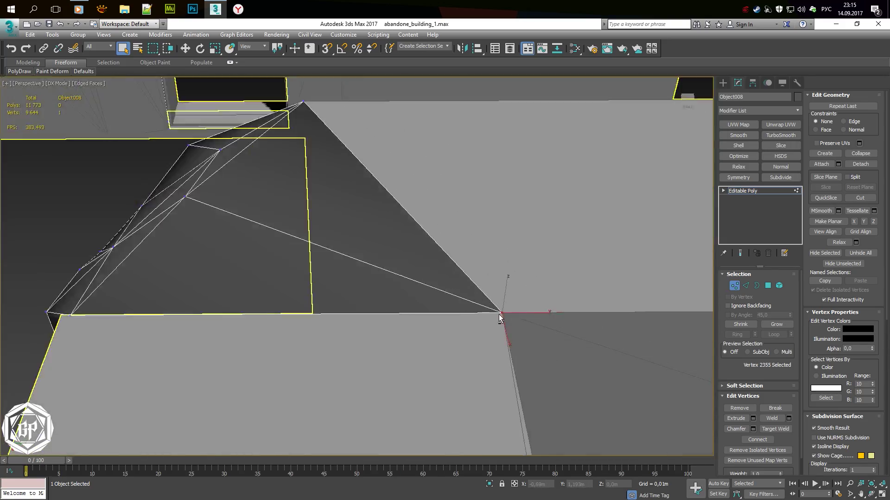
scroll(499, 314, down, 5)
alt+middle_drag(425, 272, 303, 201)
scroll(344, 210, down, 5)
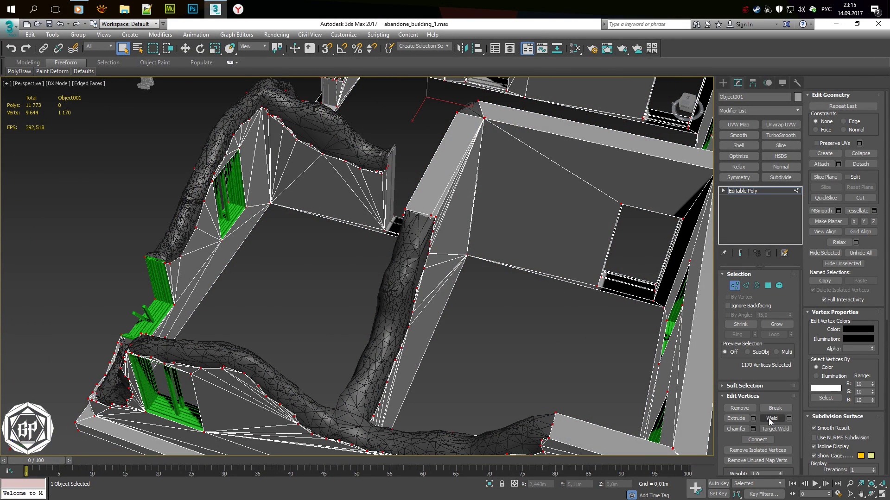
Weld the selected wall-corner vertices, merging the two nearby ones into one
click(362, 304)
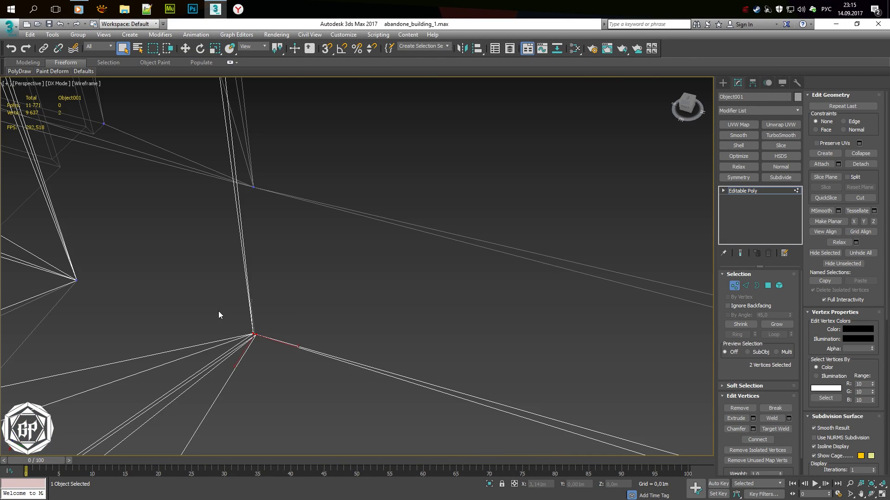
scroll(218, 315, down, 3)
click(363, 337)
mouse_move(367, 307)
middle_down()
mouse_move(308, 308)
mouse_move(358, 304)
middle_up()
key(w)
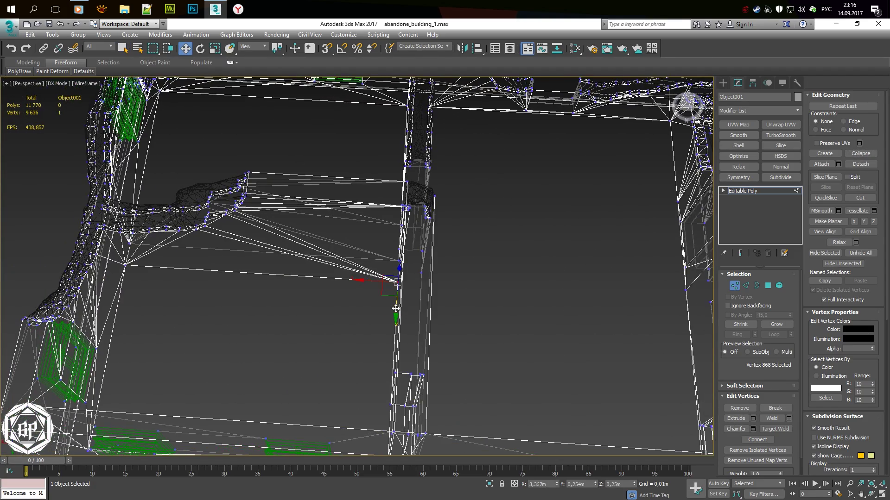
key(shift+z)
key(F3)
key(3)
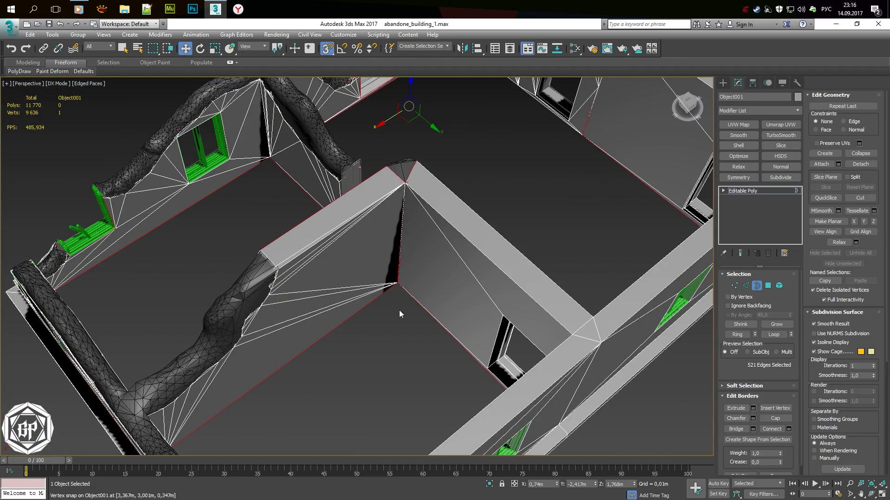
Select the two vertices at the wall gap and highlight all open border edges
scroll(317, 194, up, 5)
key(1)
key(q)
scroll(361, 198, down, 8)
scroll(422, 229, up, 8)
scroll(421, 229, down, 8)
scroll(309, 206, up, 8)
click(310, 206)
key(F3)
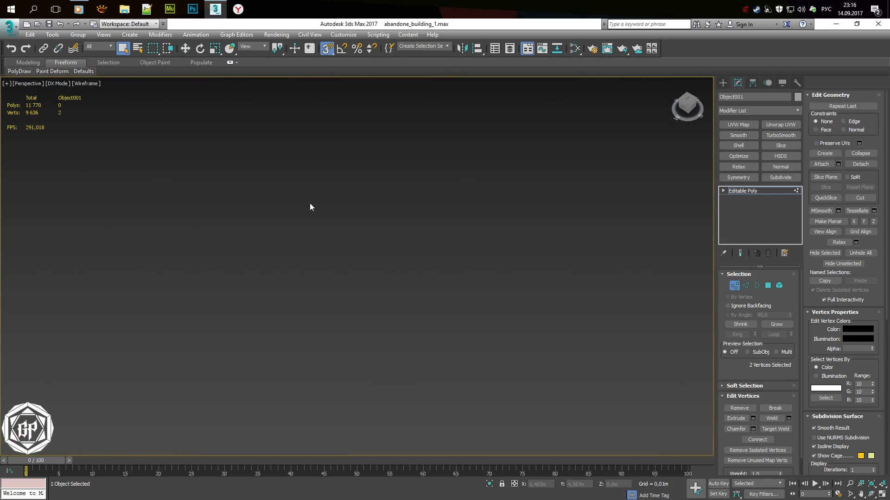
key(3)
key(ctrl+a)
scroll(470, 174, down, 8)
scroll(450, 239, up, 8)
key(1)
scroll(149, 133, down, 3)
scroll(159, 262, up, 6)
Weld the wall-corner vertex onto its matching wall vertex
click(159, 263)
key(F3)
alt+middle_drag(126, 207, 165, 282)
scroll(165, 282, down, 2)
scroll(241, 311, down, 2)
key(4)
key(3)
scroll(264, 292, down, 2)
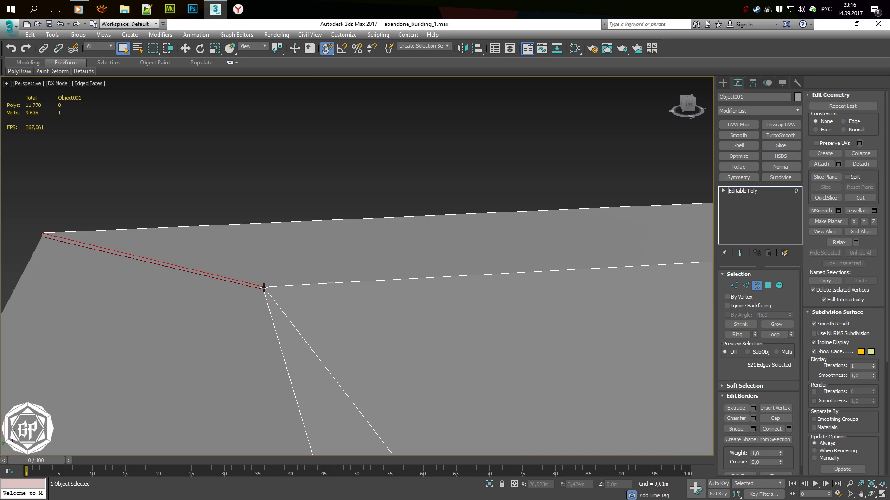
key(1)
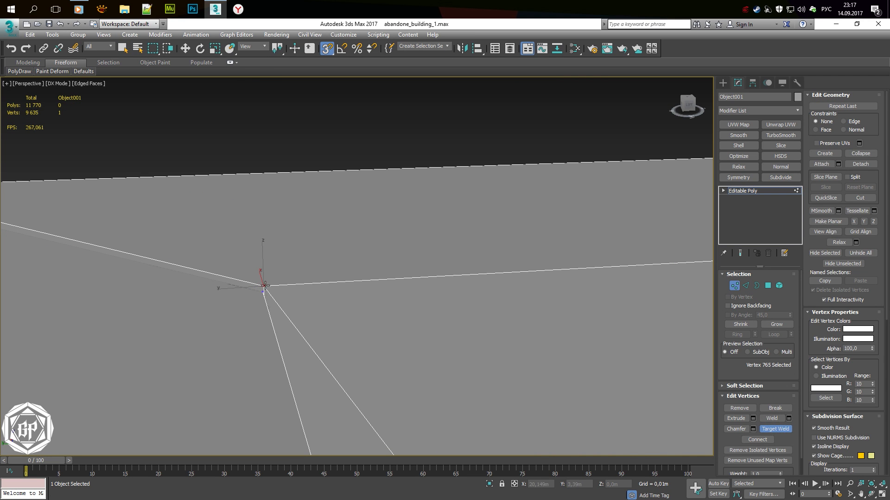
mouse_move(245, 308)
alt+middle_down()
mouse_move(185, 278)
mouse_move(278, 297)
alt+middle_up()
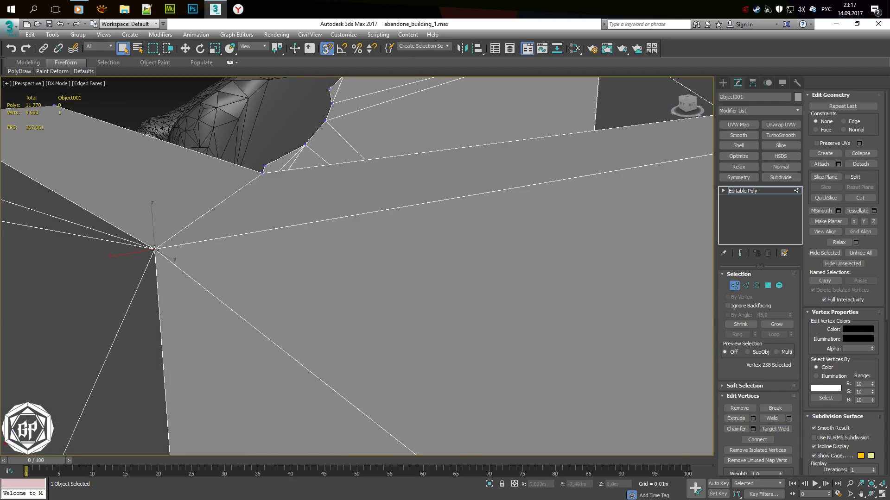
Orbit around the building, switching shading modes to inspect remaining open border gaps
scroll(154, 249, down, 10)
key(3)
alt+middle_drag(154, 249, 213, 306)
scroll(213, 307, up, 10)
scroll(119, 321, up, 3)
scroll(287, 322, down, 3)
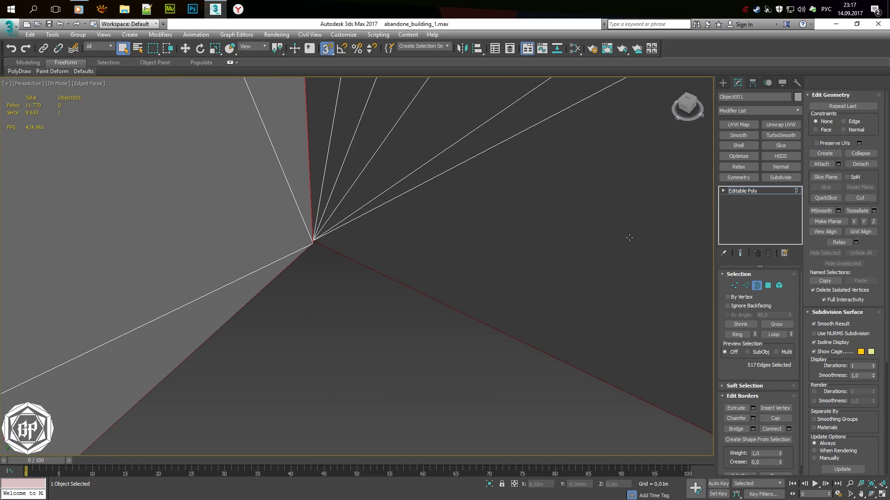
scroll(451, 293, down, 1)
scroll(427, 283, down, 5)
scroll(427, 282, up, 8)
key(1)
scroll(302, 312, down, 6)
scroll(252, 364, up, 8)
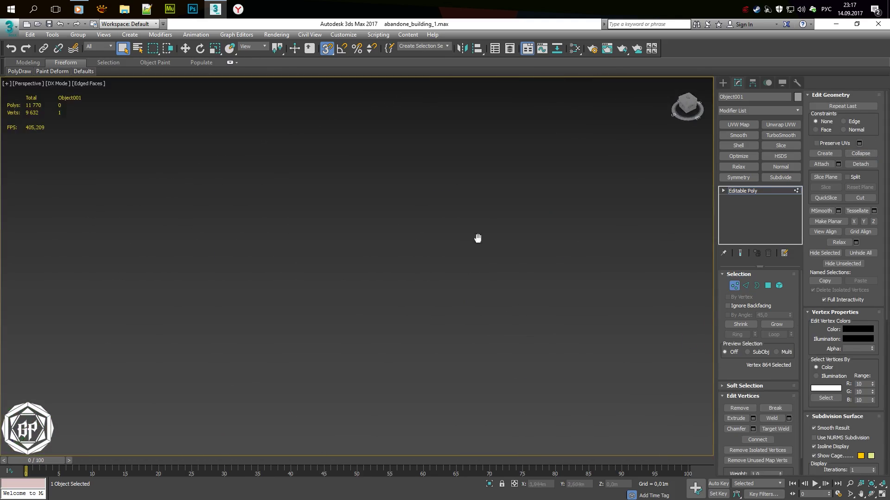
scroll(417, 339, down, 3)
key(F3)
scroll(401, 337, down, 5)
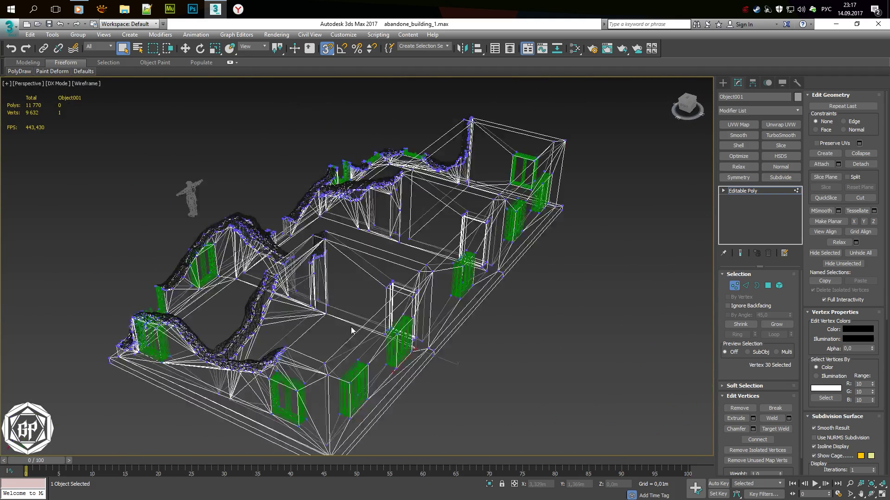
scroll(299, 293, up, 6)
key(3)
scroll(300, 294, down, 5)
scroll(215, 247, up, 6)
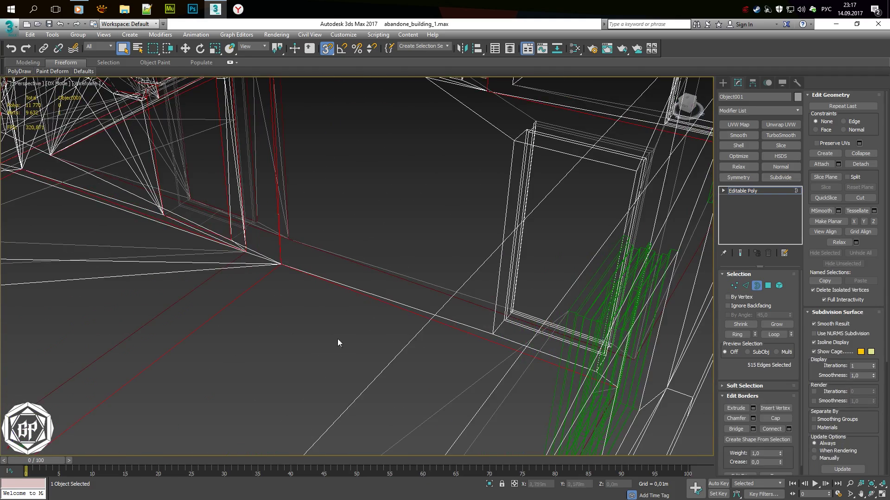
key(1)
scroll(285, 277, down, 3)
scroll(164, 163, up, 5)
key(3)
scroll(187, 191, down, 2)
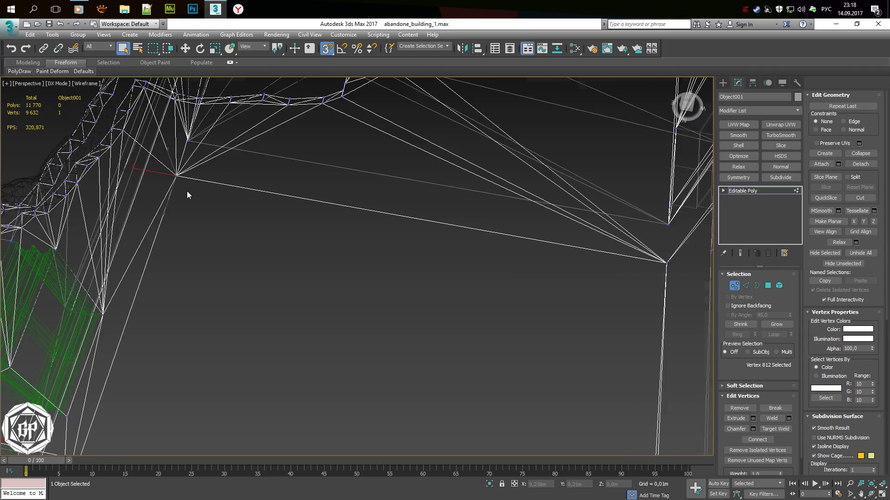
key(F3)
scroll(279, 203, down, 3)
mouse_move(298, 215)
alt+middle_down()
mouse_move(254, 224)
mouse_move(472, 214)
mouse_move(338, 270)
mouse_move(276, 244)
mouse_move(487, 318)
mouse_move(308, 361)
mouse_move(379, 248)
mouse_move(372, 256)
mouse_move(385, 248)
alt+middle_up()
scroll(308, 361, up, 5)
key(1)
scroll(308, 361, down, 5)
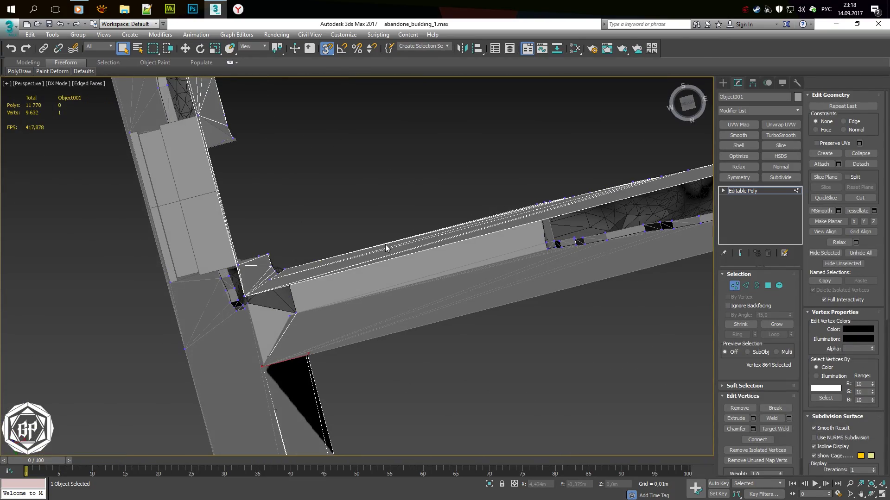
Turn off snapping and select all open borders to find gaps at the floor corner
key(s)
mouse_move(301, 321)
alt+middle_down()
mouse_move(278, 424)
mouse_move(289, 261)
alt+middle_up()
mouse_move(285, 320)
alt+middle_down()
mouse_move(329, 308)
mouse_move(318, 304)
mouse_move(344, 345)
alt+middle_up()
key(4)
key(F3)
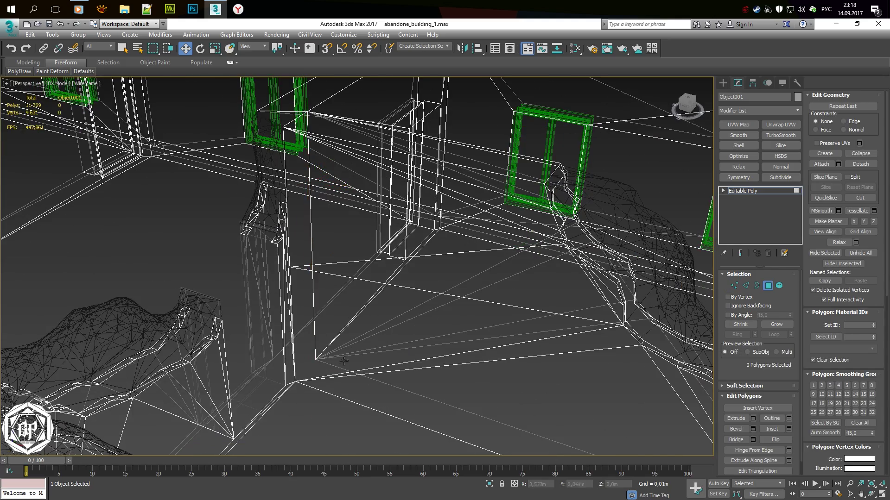
key(3)
key(ctrl+a)
key(1)
click(321, 363)
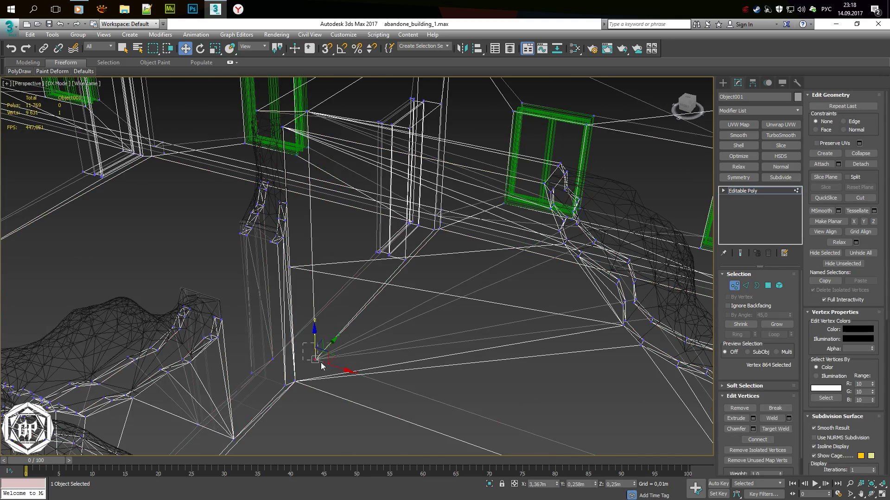
mouse_move(369, 294)
alt+middle_down()
mouse_move(434, 396)
mouse_move(256, 247)
mouse_move(391, 305)
mouse_move(261, 283)
alt+middle_up()
key(F3)
key(3)
key(ctrl+a)
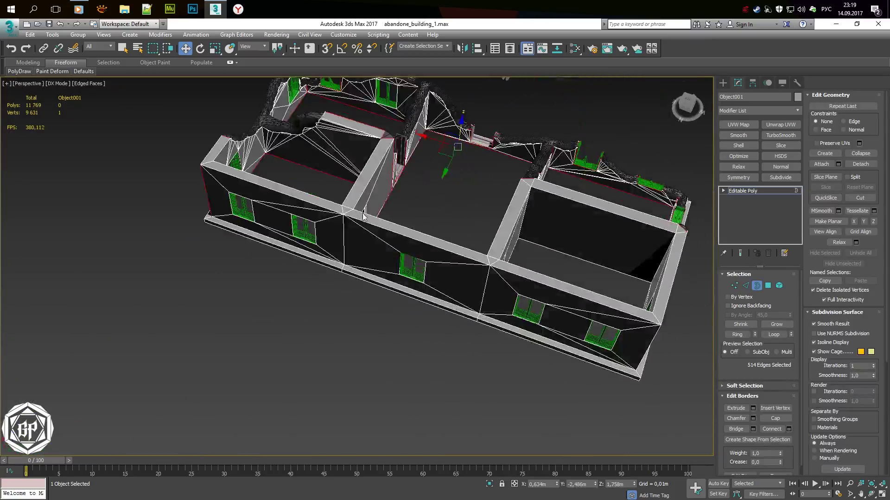
Detach the stray polygon near the doorway as a separate object
key(F3)
mouse_move(261, 282)
alt+middle_down()
mouse_move(440, 237)
mouse_move(355, 341)
alt+middle_up()
key(4)
key(F3)
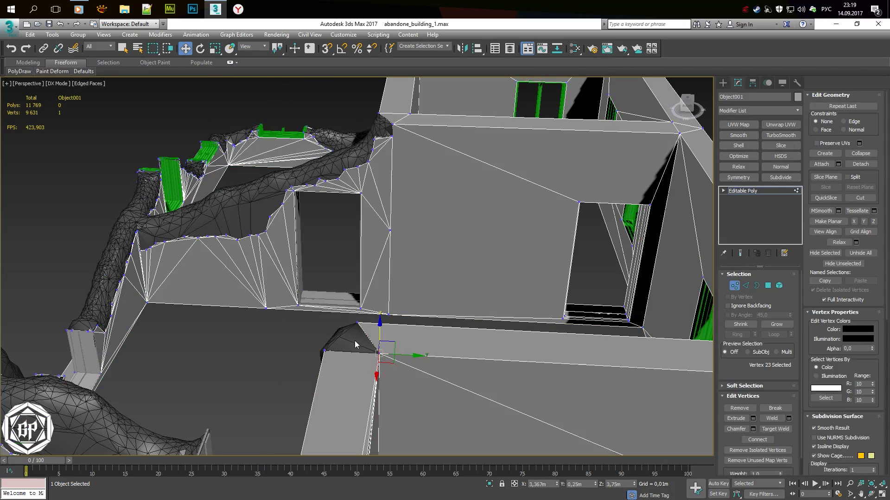
click(352, 346)
click(861, 164)
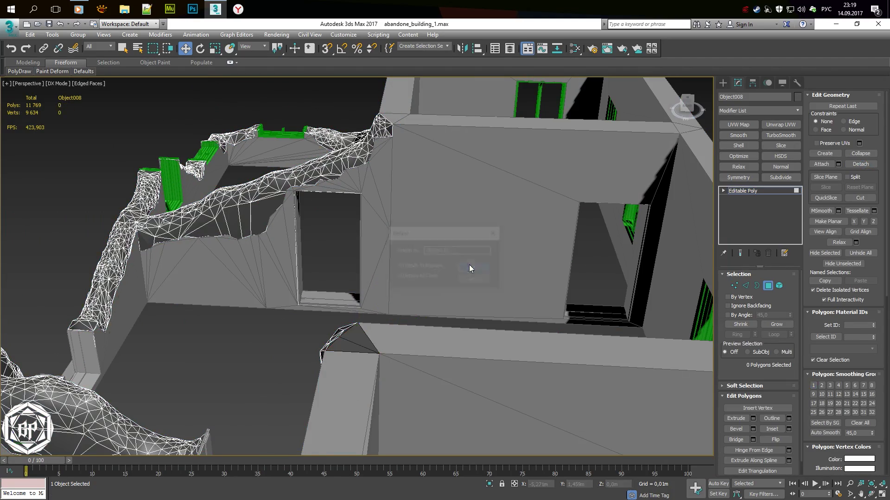
key(Return)
Cap the small 4-edge open hole by the window
key(1)
click(379, 353)
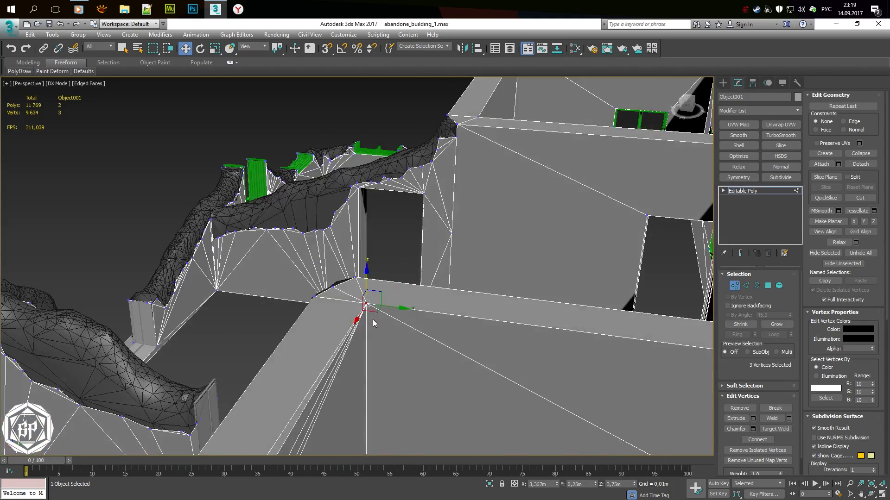
alt+middle_drag(369, 318, 363, 181)
key(3)
scroll(364, 182, down, 5)
click(384, 360)
alt+middle_drag(384, 360, 555, 389)
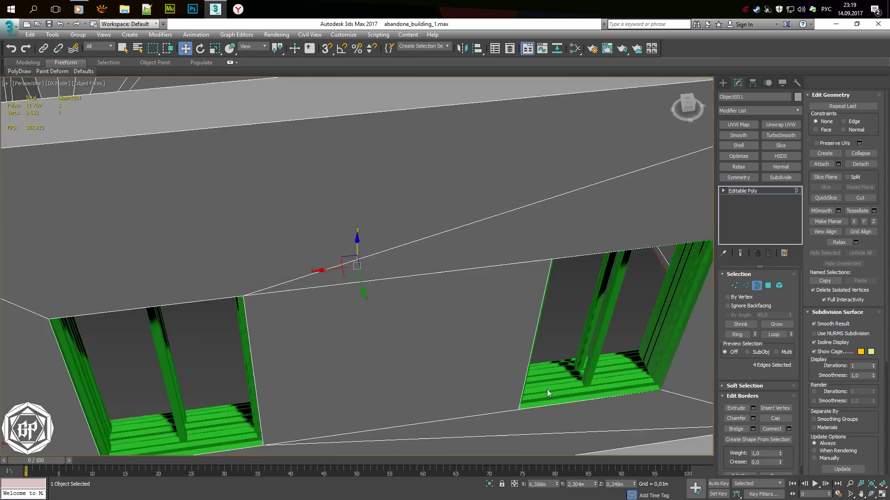
scroll(554, 389, down, 5)
scroll(559, 263, up, 8)
key(alt+p)
scroll(558, 263, down, 5)
alt+middle_drag(559, 263, 455, 227)
scroll(510, 250, up, 5)
Collapse the two vertices at the window corner into one
key(1)
scroll(454, 228, up, 5)
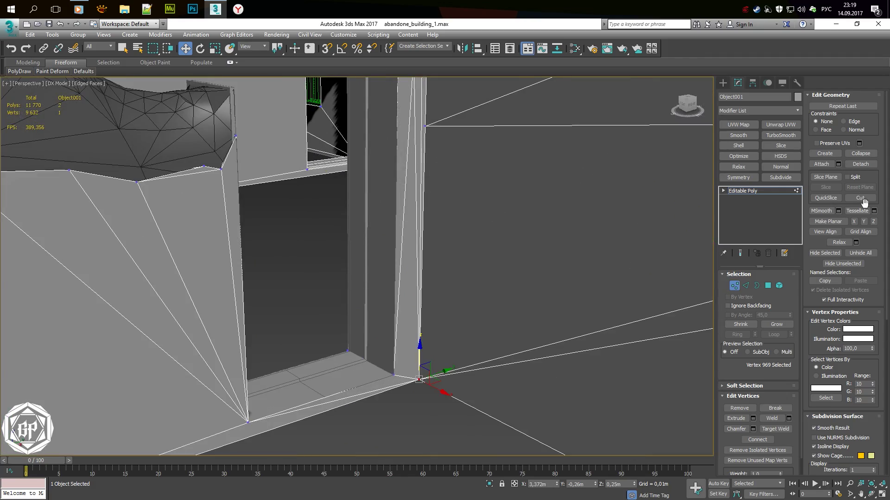
scroll(411, 319, down, 5)
mouse_move(412, 319)
alt+middle_down()
mouse_move(445, 238)
mouse_move(445, 325)
alt+middle_up()
scroll(445, 326, up, 5)
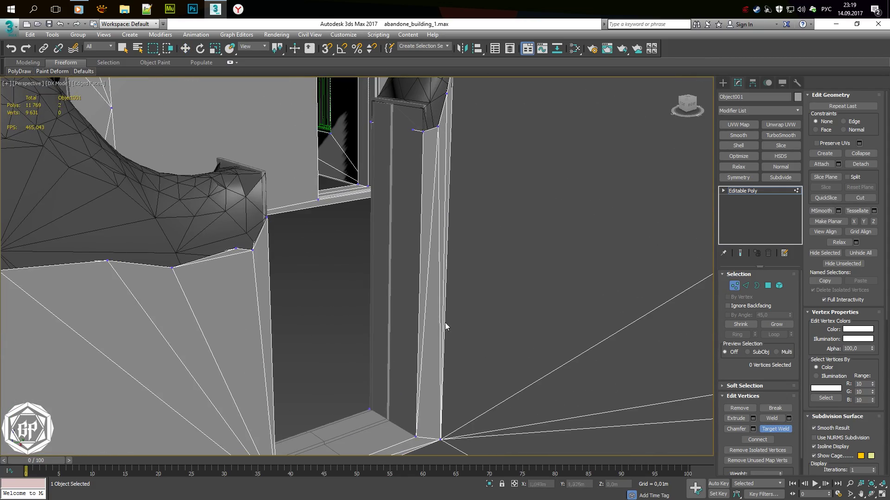
scroll(711, 453, down, 5)
alt+middle_drag(712, 453, 417, 278)
scroll(417, 278, up, 5)
click(219, 338)
scroll(256, 292, down, 4)
key(F3)
alt+middle_drag(256, 292, 156, 173)
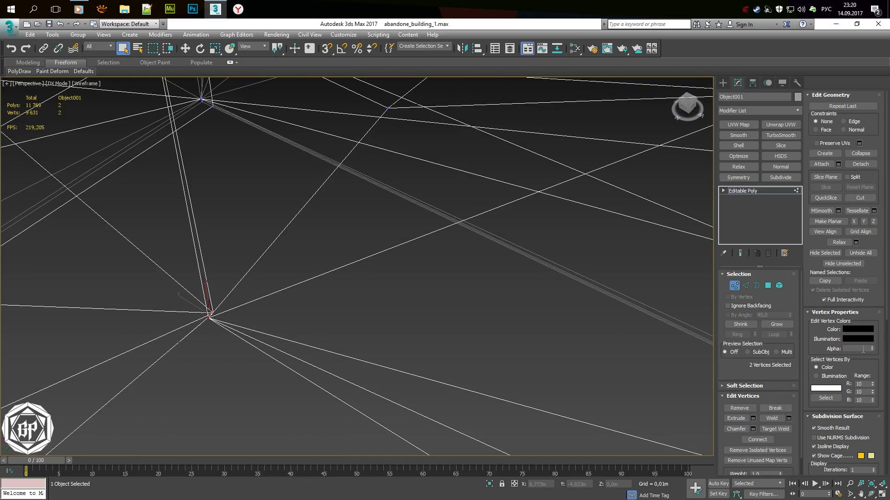
click(860, 154)
Snap the wall vertex onto the crack mesh using vertex snapping
alt+middle_drag(477, 271, 265, 338)
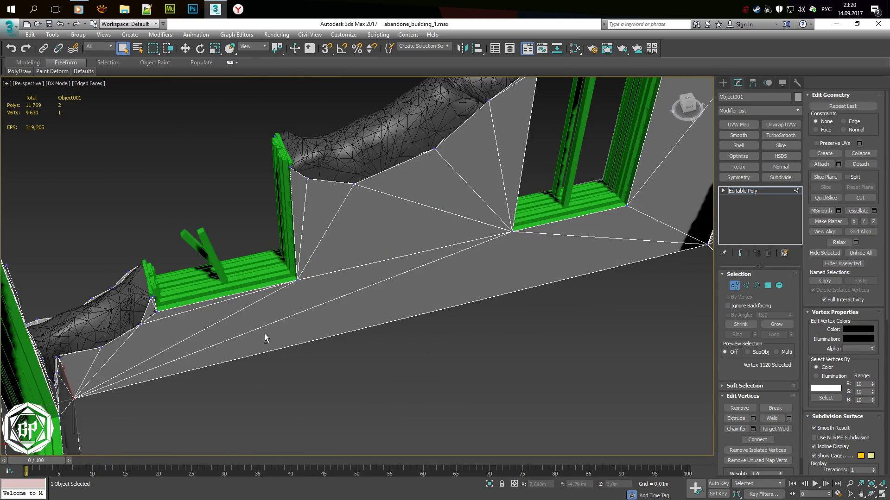
key(w)
key(s)
scroll(258, 262, up, 3)
alt+middle_drag(371, 166, 298, 186)
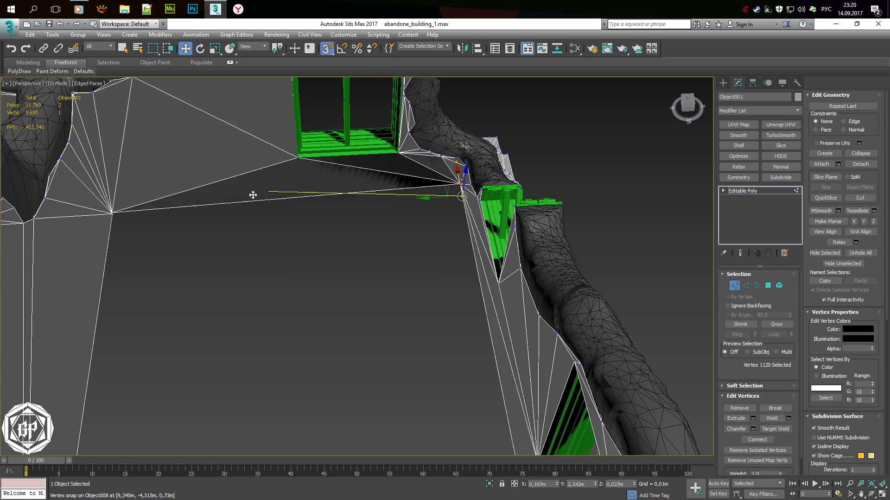
Select the vertex at the crack's lower edge and review the remaining open border edges
key(F3)
key(q)
scroll(209, 231, up, 4)
click(187, 249)
scroll(187, 249, down, 4)
key(F3)
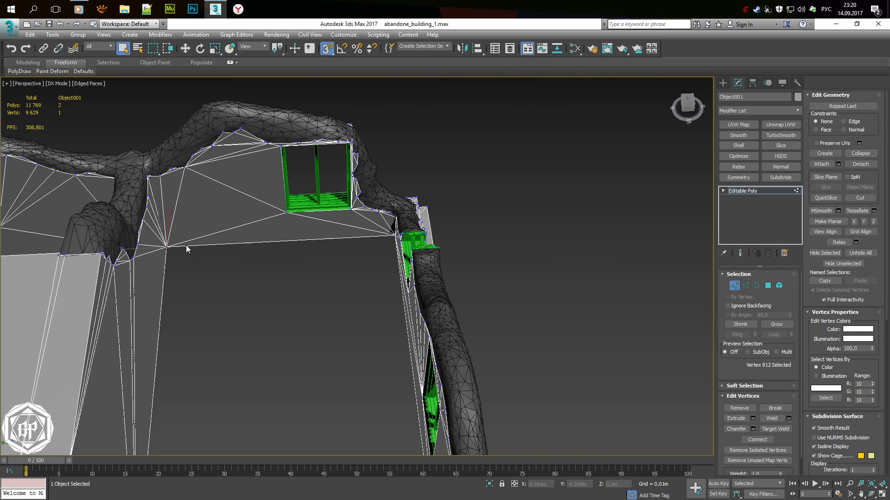
mouse_move(296, 213)
alt+middle_down()
mouse_move(148, 252)
mouse_move(301, 260)
alt+middle_up()
key(F4)
key(3)
scroll(174, 291, down, 5)
scroll(301, 260, up, 5)
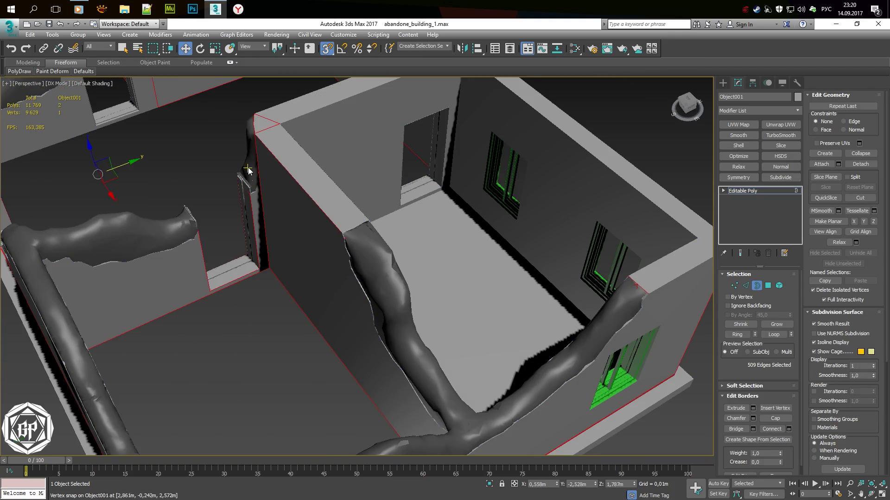
In Vertex mode, select the loose vertices along the floor edge and doorway corner
key(1)
scroll(272, 260, up, 5)
click(271, 260)
scroll(254, 312, down, 6)
key(F4)
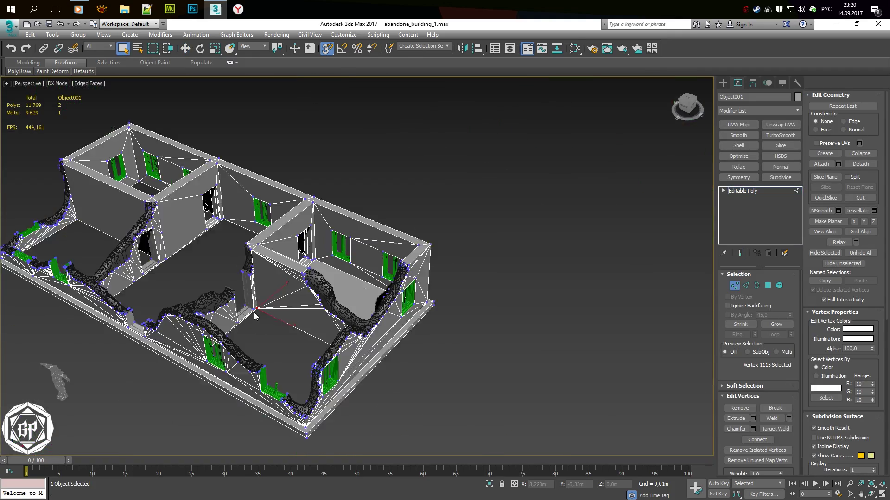
scroll(254, 313, up, 5)
alt+middle_drag(179, 258, 294, 353)
click(318, 398)
scroll(259, 382, down, 3)
mouse_move(258, 383)
alt+middle_down()
mouse_move(77, 327)
mouse_move(74, 313)
mouse_move(449, 170)
alt+middle_up()
scroll(74, 313, up, 5)
scroll(261, 246, up, 3)
click(449, 170)
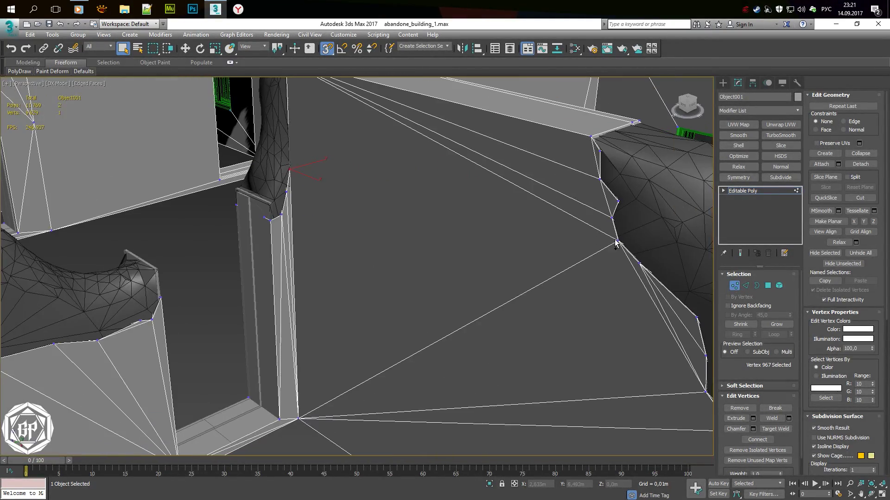
middle_drag(392, 371, 409, 311)
Convert the border selection to vertices, open Weld settings, then return to open-border selection
key(ctrl+1)
click(788, 418)
scroll(276, 166, up, 5)
mouse_move(278, 169)
alt+middle_down()
mouse_move(340, 284)
mouse_move(162, 260)
alt+middle_up()
key(ctrl+3)
scroll(340, 283, down, 10)
scroll(162, 260, up, 8)
scroll(162, 260, up, 3)
scroll(161, 261, down, 5)
key(F3)
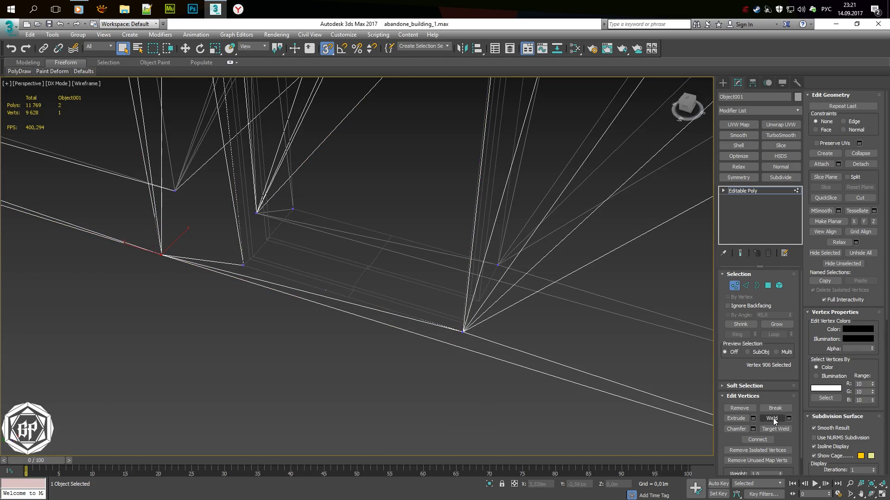
key(F3)
scroll(401, 359, down, 5)
scroll(401, 359, up, 5)
Collapse the two selected gap vertices into one in wireframe Vertex mode
key(1)
key(F3)
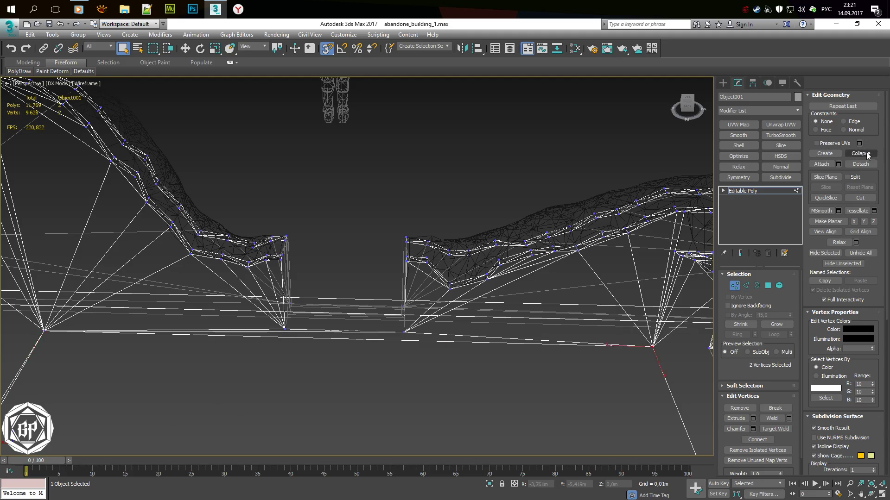
click(860, 154)
scroll(571, 291, down, 5)
scroll(571, 290, up, 5)
scroll(373, 259, down, 3)
scroll(465, 250, down, 2)
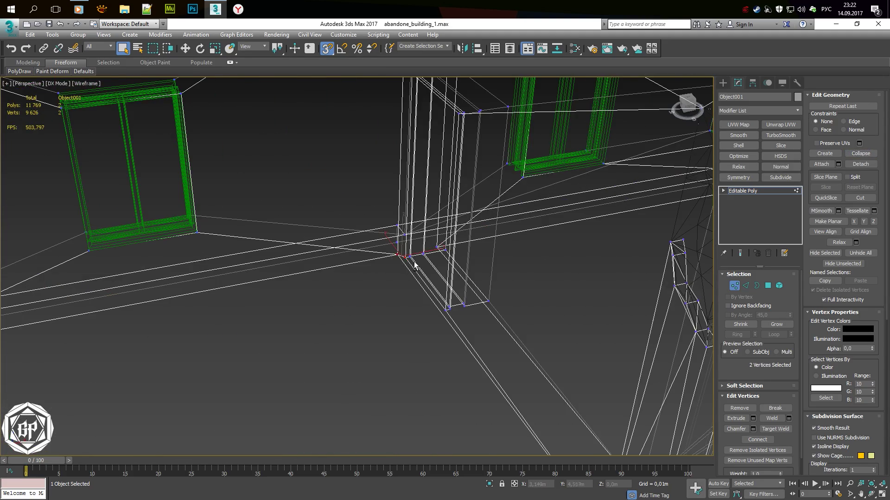
key(F3)
At Border level, inspect the remaining open borders in Perspective and Top views
key(3)
scroll(352, 297, down, 3)
alt+middle_drag(352, 297, 417, 311)
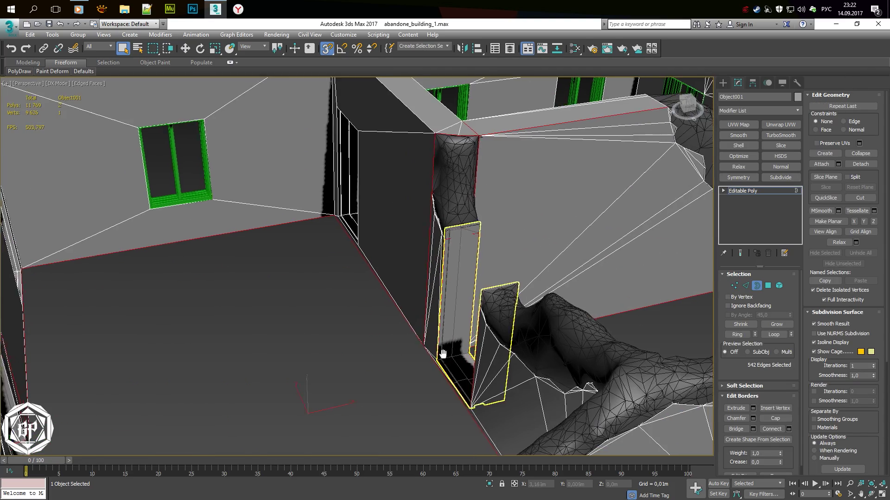
scroll(419, 313, up, 2)
scroll(420, 313, up, 2)
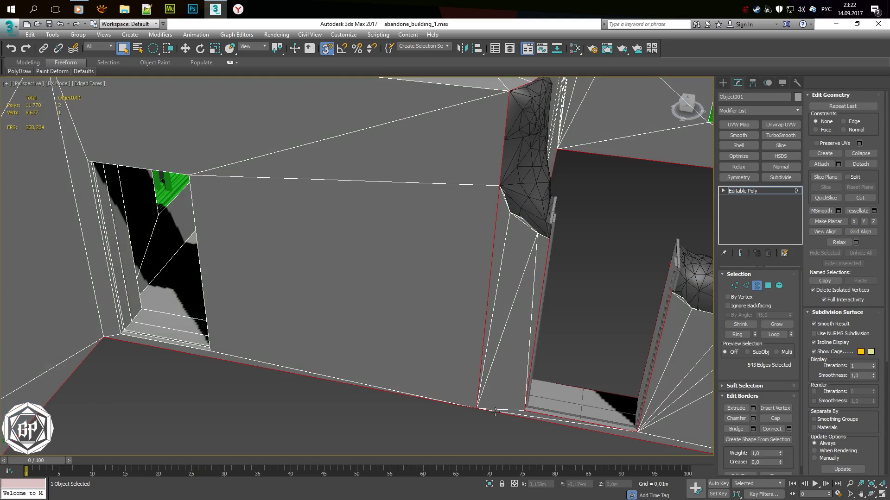
mouse_move(479, 325)
alt+middle_down()
mouse_move(382, 228)
mouse_move(453, 254)
mouse_move(290, 242)
mouse_move(340, 240)
alt+middle_up()
scroll(340, 239, up, 2)
key(t)
scroll(218, 255, up, 2)
scroll(476, 157, down, 2)
scroll(364, 193, up, 2)
middle_drag(437, 234, 272, 204)
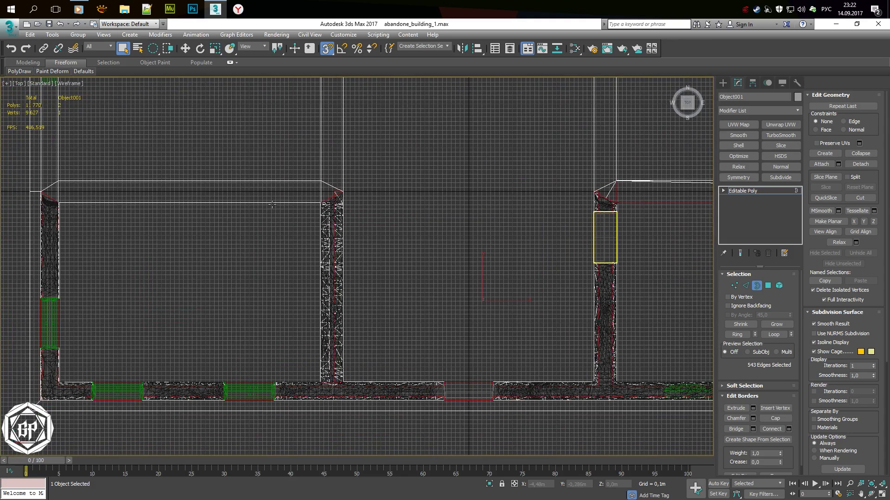
middle_drag(338, 184, 405, 215)
key(alt+w)
key(alt+w)
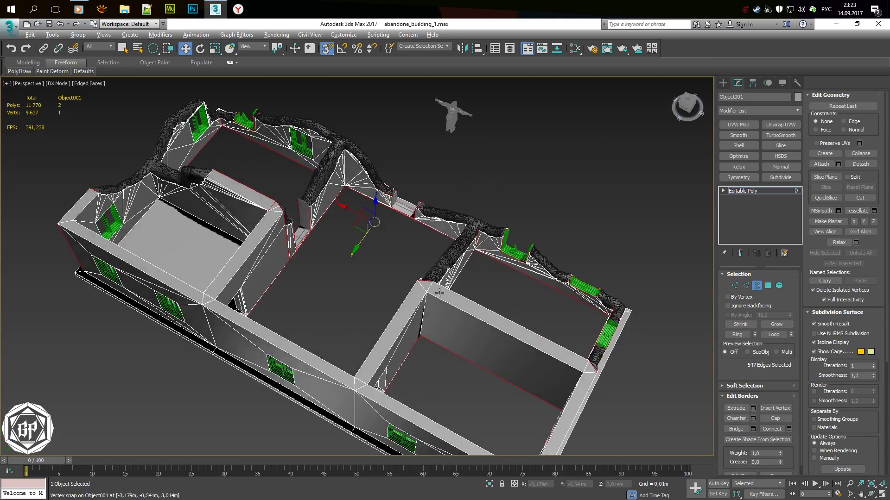
Cap the open floor border of the building mesh
alt+middle_drag(436, 372, 464, 324)
click(775, 418)
mouse_move(464, 278)
alt+middle_down()
mouse_move(504, 216)
mouse_move(554, 209)
alt+middle_up()
scroll(505, 216, up, 5)
Collapse the two selected vertices at the red floor edge into one
key(F3)
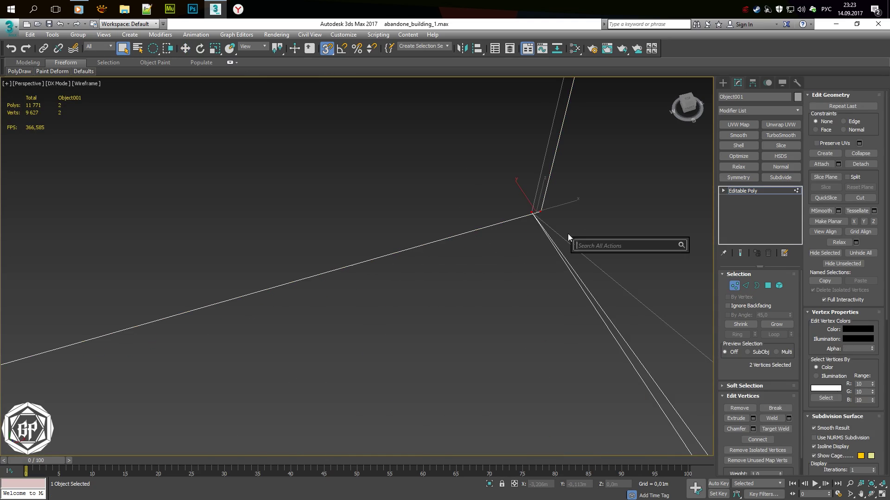
click(873, 155)
key(F3)
alt+middle_drag(440, 301, 518, 159)
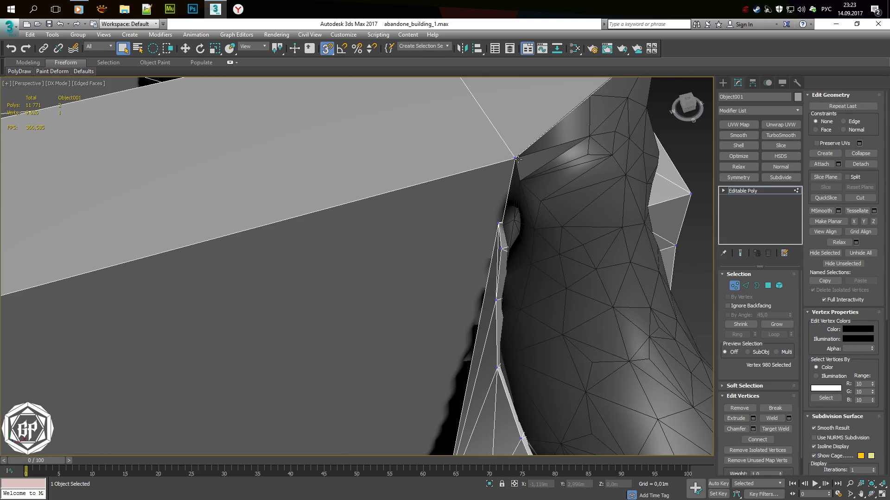
scroll(458, 264, down, 5)
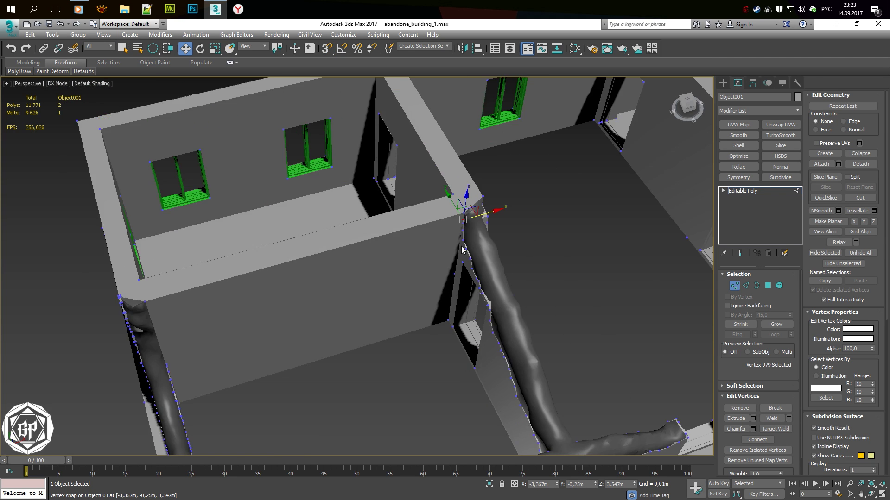
Turn off vertex snapping and select crack-edge vertices up to the wall top corner
alt+middle_drag(458, 264, 468, 241)
scroll(469, 230, up, 5)
key(F4)
key(s)
key(s)
alt+middle_drag(413, 251, 419, 243)
click(408, 249)
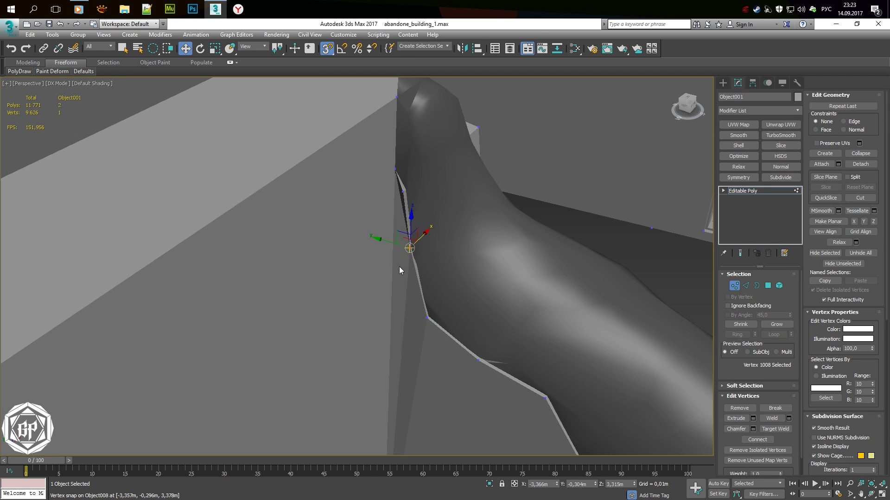
mouse_move(416, 211)
alt+middle_down()
mouse_move(443, 217)
mouse_move(409, 218)
mouse_move(404, 184)
alt+middle_up()
click(405, 184)
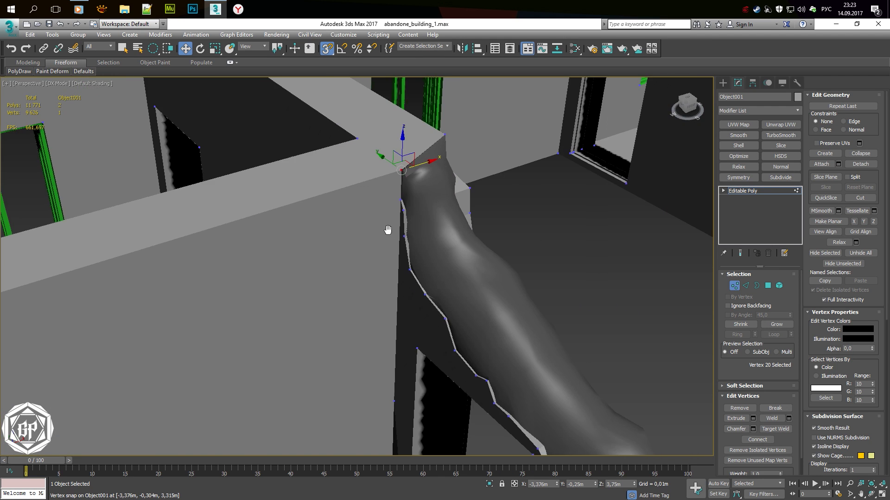
alt+middle_drag(387, 228, 441, 150)
Reselect just the doorway corner vertex, using wireframe to locate it
click(431, 318)
click(429, 332)
key(F3)
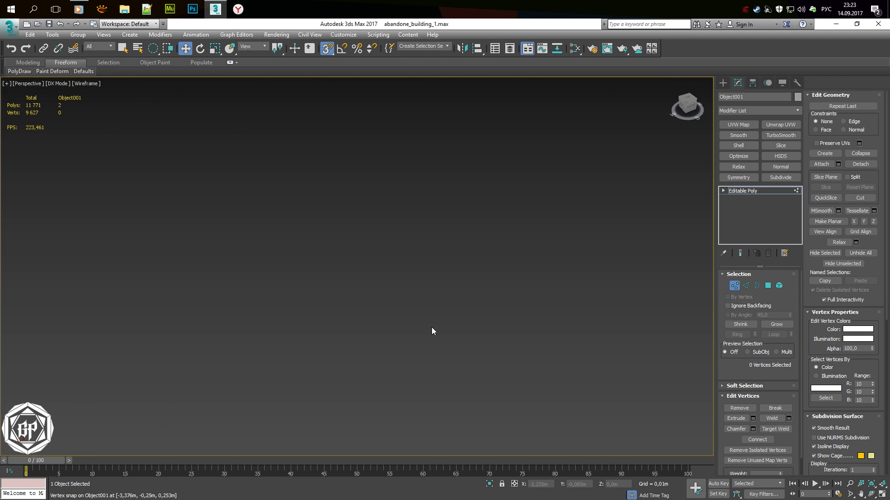
click(430, 325)
scroll(430, 325, up, 2)
key(F3)
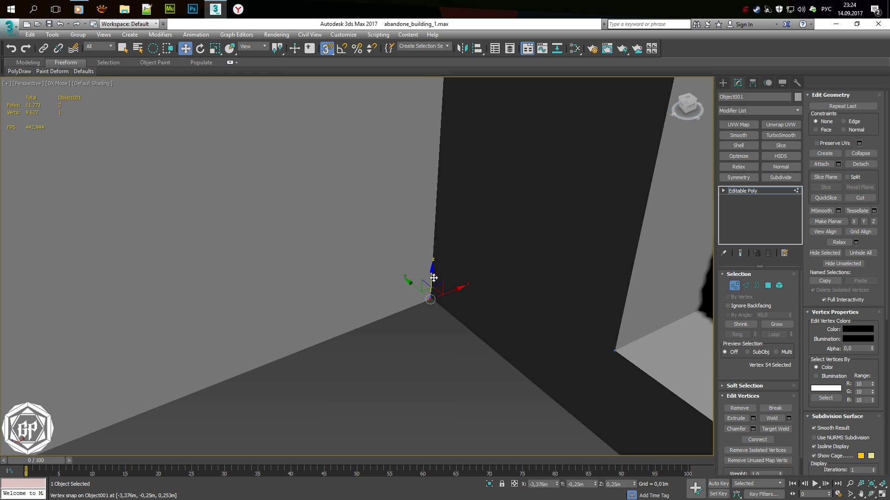
alt+middle_drag(449, 310, 447, 301)
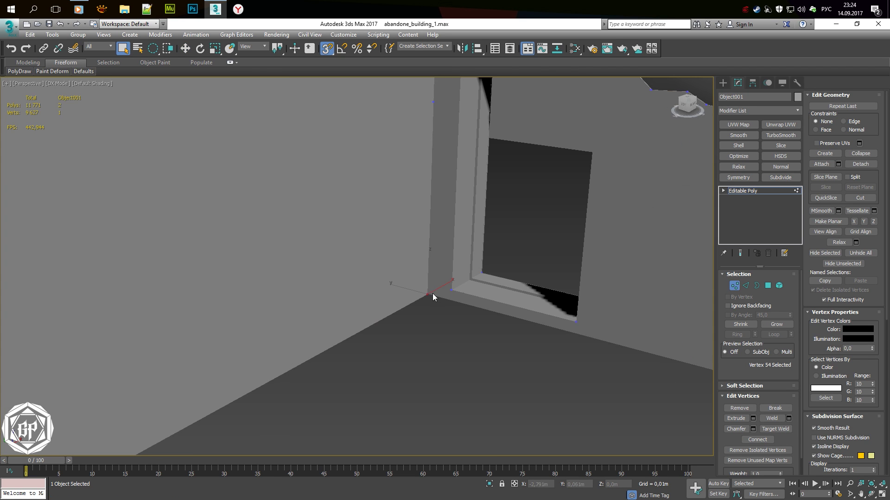
key(F3)
scroll(432, 297, down, 8)
key(F3)
Inspect the crack meshes at the wall corner close up at open-border level
alt+middle_drag(464, 324, 504, 373)
scroll(482, 273, up, 5)
middle_drag(295, 305, 480, 194)
key(F3)
scroll(482, 190, up, 5)
key(F3)
scroll(418, 166, down, 6)
scroll(411, 233, up, 6)
middle_drag(418, 165, 411, 232)
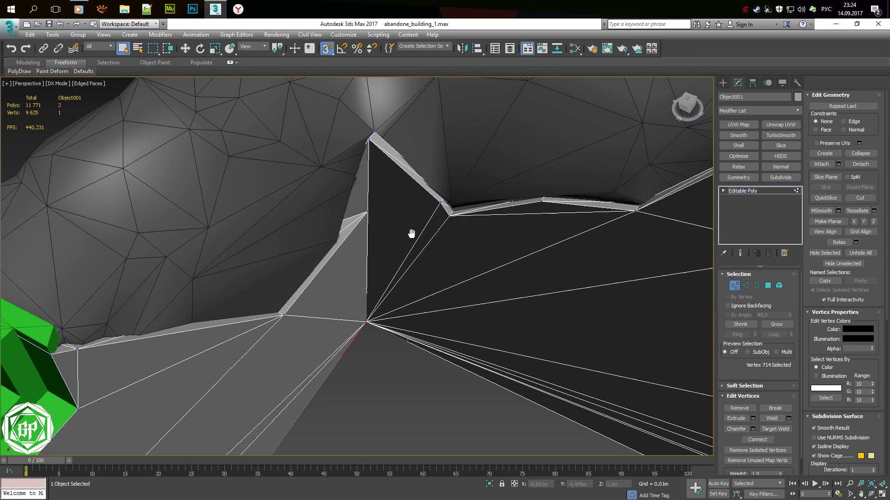
key(3)
scroll(466, 229, down, 5)
alt+middle_drag(520, 278, 582, 168)
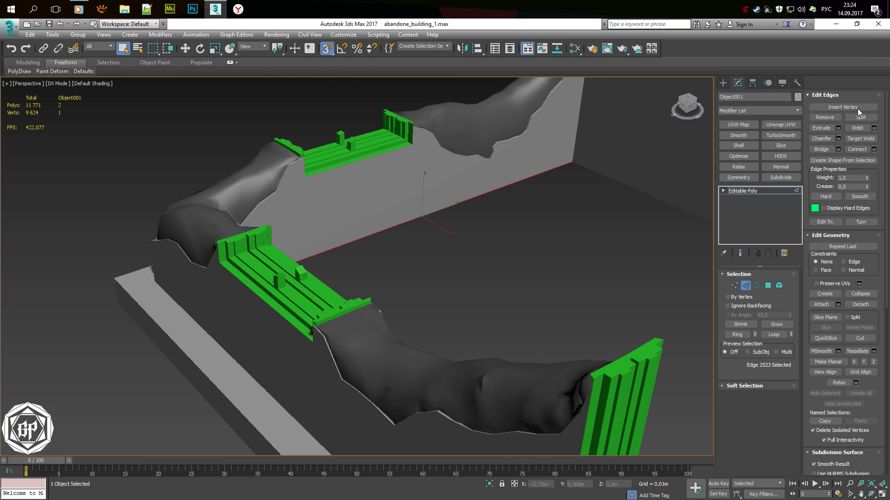
With the Move tool in Vertex mode, select the vertices at the room's floor corner
key(w)
alt+middle_drag(517, 169, 349, 229)
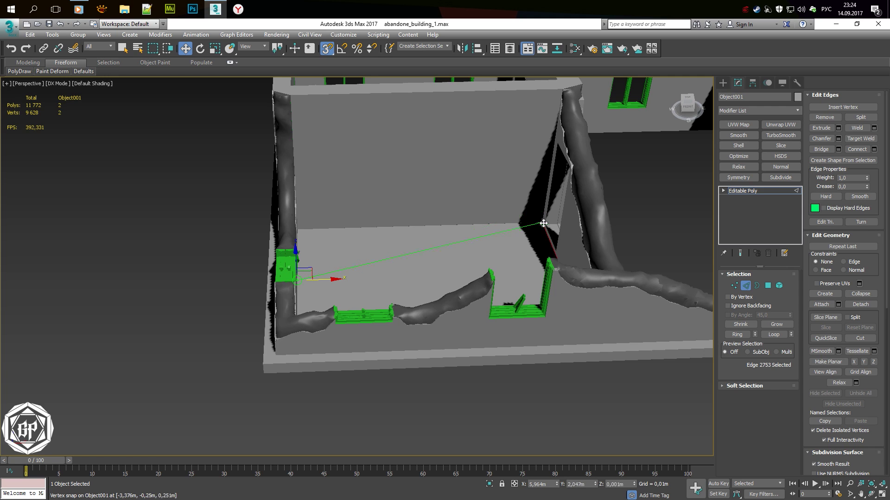
scroll(543, 224, up, 5)
scroll(571, 216, up, 3)
key(1)
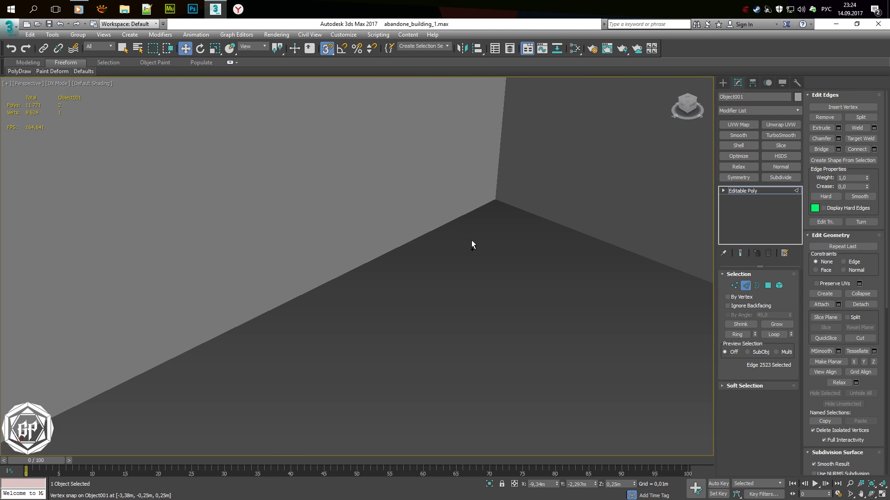
scroll(471, 240, down, 6)
scroll(470, 241, up, 5)
alt+middle_drag(272, 133, 202, 149)
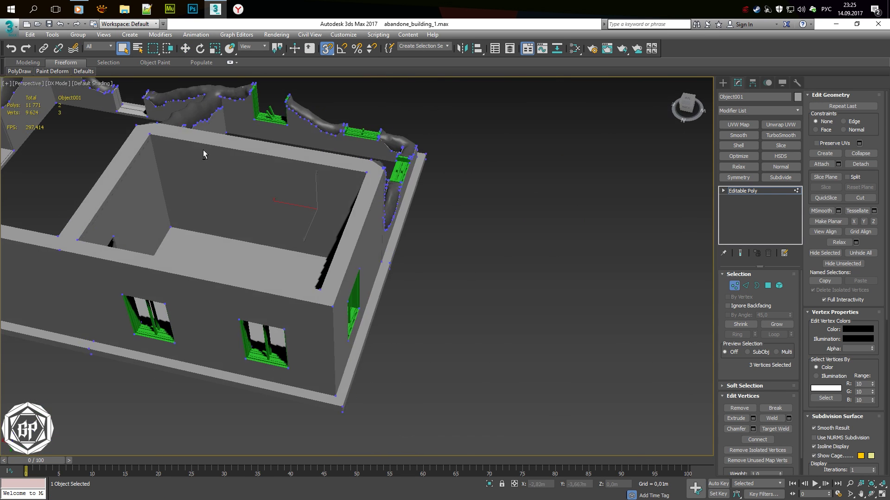
scroll(203, 149, up, 5)
mouse_move(264, 154)
alt+middle_down()
mouse_move(349, 178)
mouse_move(415, 166)
mouse_move(783, 401)
alt+middle_up()
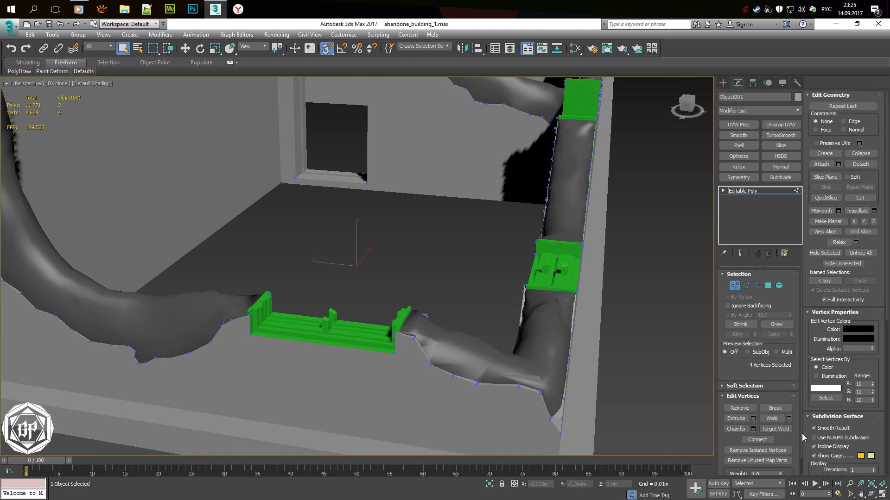
scroll(818, 441, down, 1)
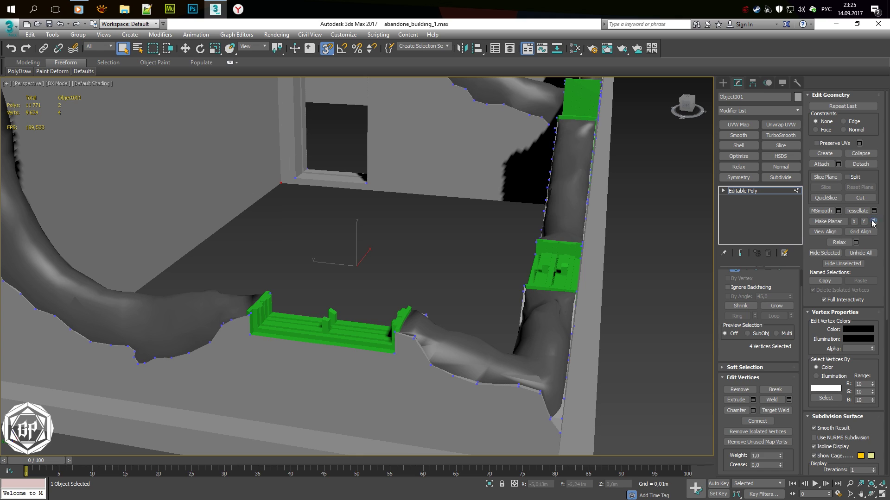
scroll(376, 207, down, 3)
Select an edge on the wall top and inspect the wall corner and floor
key(2)
mouse_move(385, 177)
alt+middle_down()
mouse_move(477, 239)
mouse_move(244, 166)
alt+middle_up()
click(244, 166)
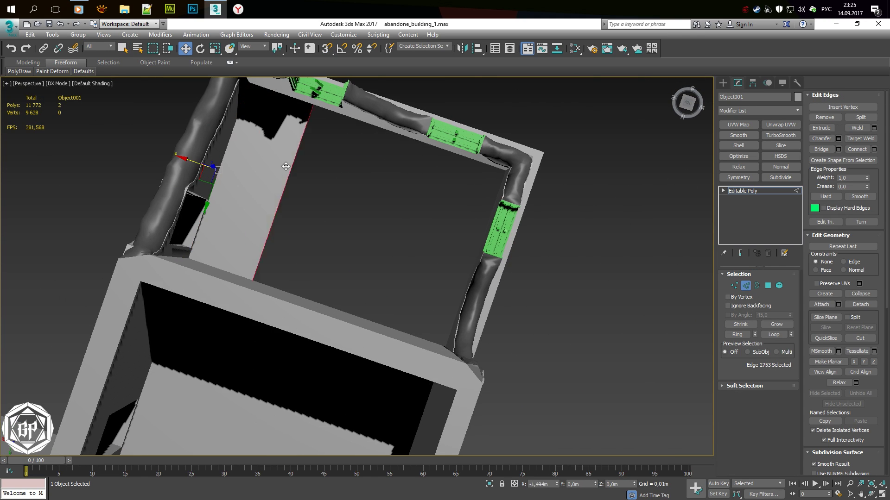
scroll(483, 168, up, 5)
alt+middle_drag(338, 119, 479, 239)
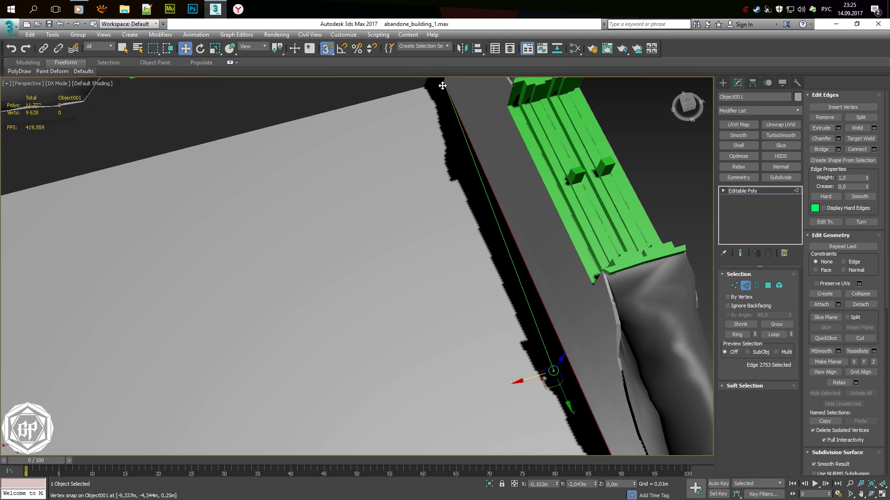
scroll(271, 186, down, 4)
alt+middle_drag(272, 185, 451, 221)
scroll(452, 221, up, 2)
Confirm the 0.001m vertex weld, reducing 1155 vertices to 1151, and review the wall
key(q)
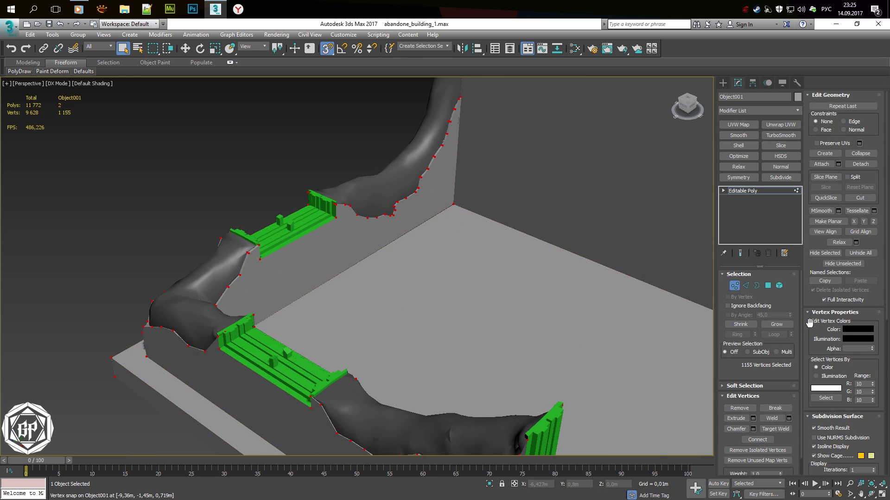
middle_drag(447, 203, 438, 228)
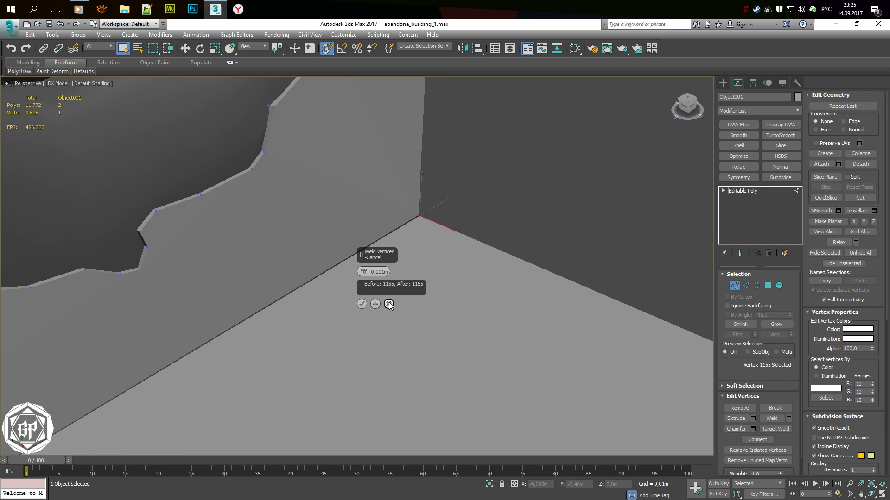
click(389, 304)
alt+middle_drag(320, 254, 260, 236)
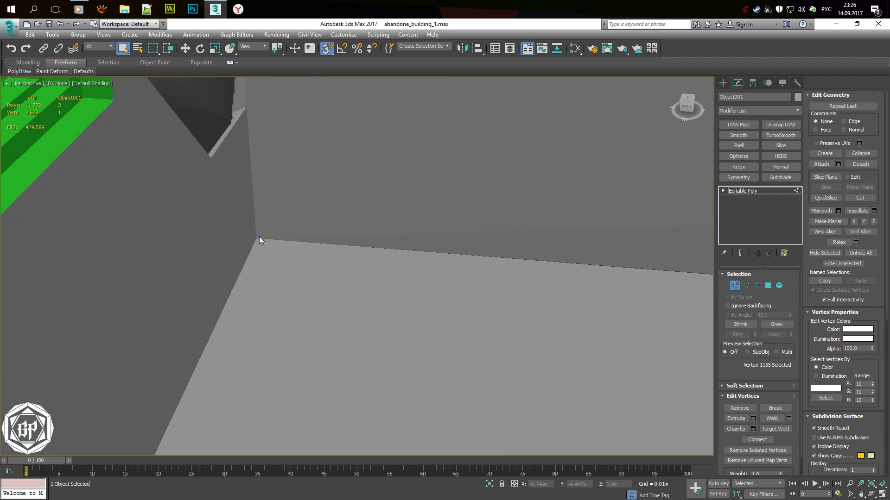
scroll(243, 221, down, 5)
scroll(324, 270, up, 5)
middle_drag(324, 270, 401, 247)
scroll(587, 256, down, 5)
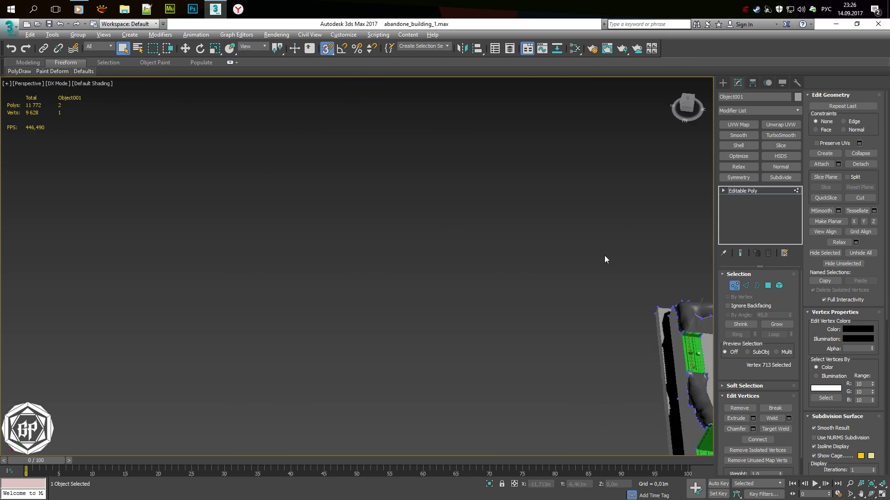
Select every vertex of the crack mesh at a wall corner and switch to wireframe display
alt+middle_drag(587, 256, 487, 223)
scroll(487, 223, up, 5)
click(379, 252)
middle_drag(379, 252, 405, 318)
scroll(404, 317, up, 3)
scroll(404, 318, down, 5)
key(ctrl+a)
scroll(415, 249, up, 5)
key(w)
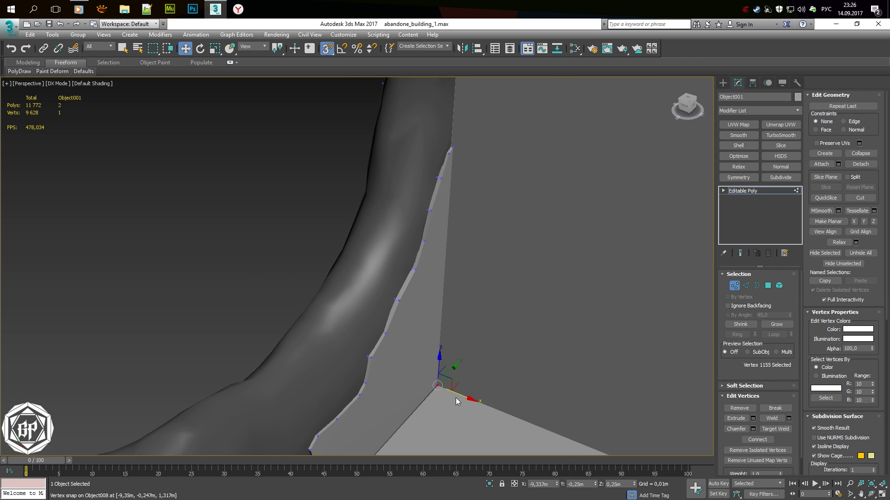
key(F3)
key(F3)
key(F3)
Switch to Border level and select the building's 579 open-border edges
scroll(463, 393, down, 5)
key(3)
alt+middle_drag(448, 367, 503, 249)
scroll(502, 249, up, 5)
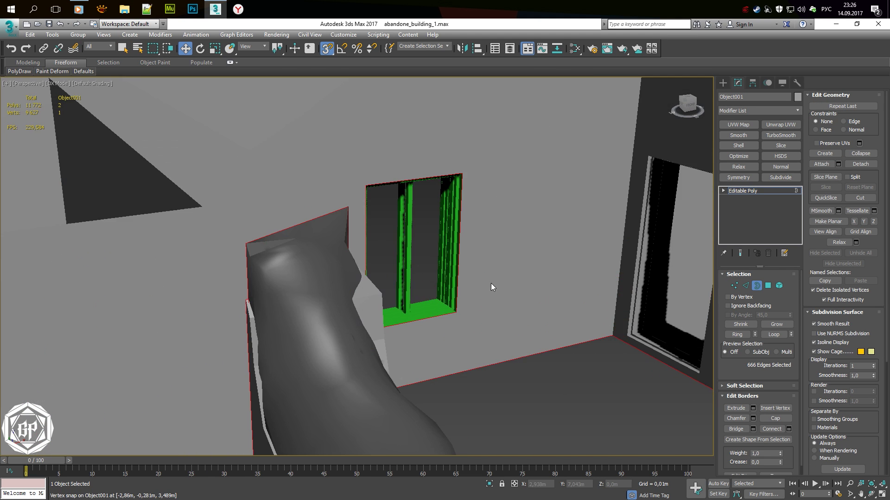
scroll(492, 284, down, 3)
scroll(423, 342, down, 3)
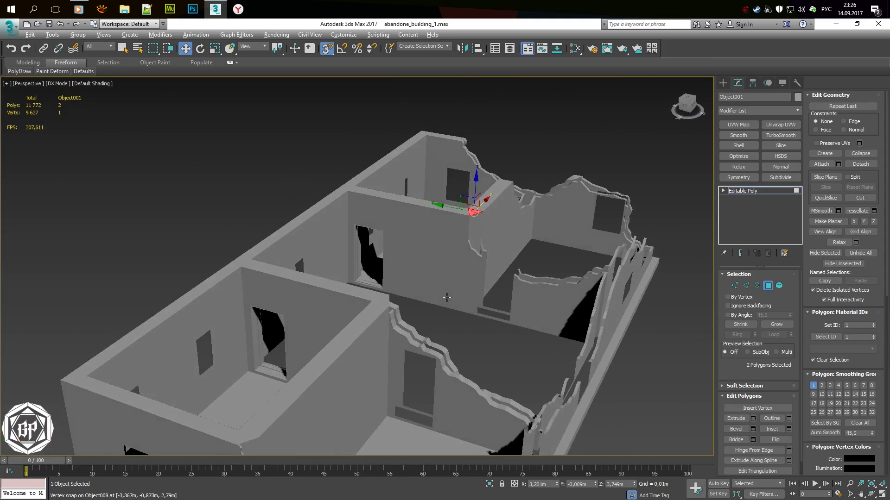
scroll(450, 285, up, 5)
key(3)
scroll(308, 215, down, 5)
scroll(362, 245, up, 3)
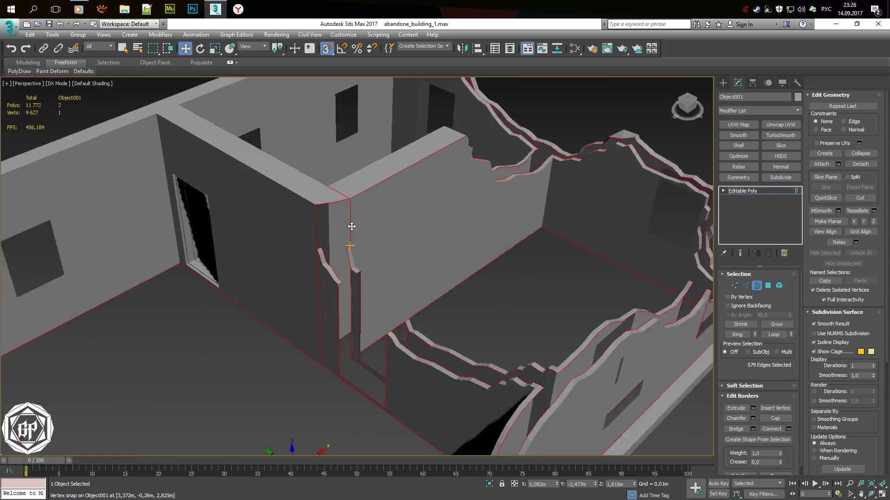
Turn on Edged Faces (F4) and zoom along the base of the window opening
key(F4)
scroll(250, 259, up, 3)
scroll(259, 258, up, 3)
scroll(268, 257, up, 2)
middle_drag(268, 258, 318, 345)
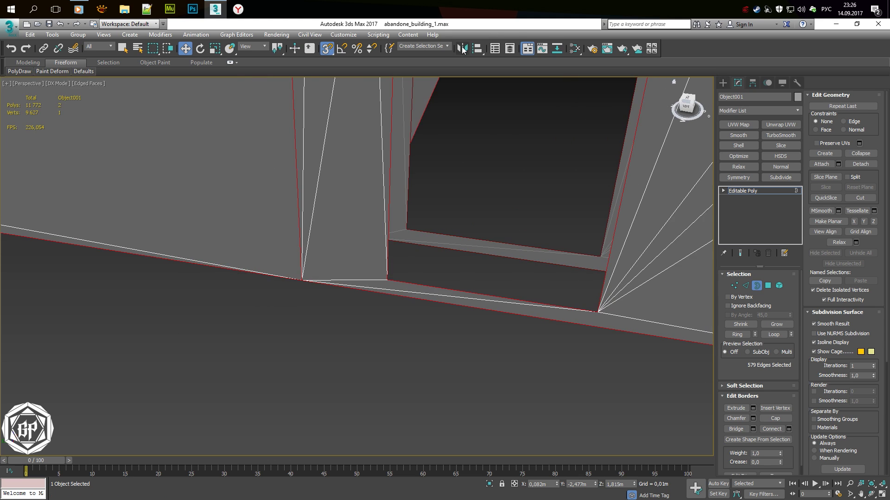
click(425, 180)
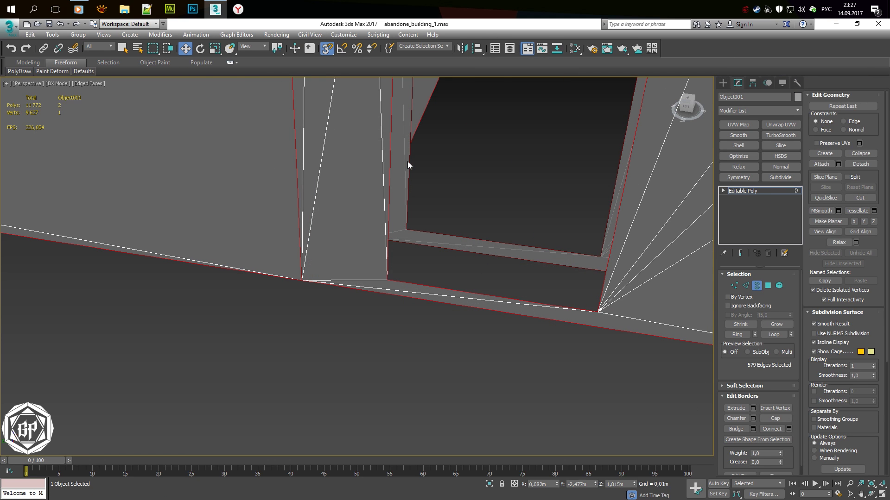
Close the preferences window and return to Vertex level
click(475, 377)
key(Escape)
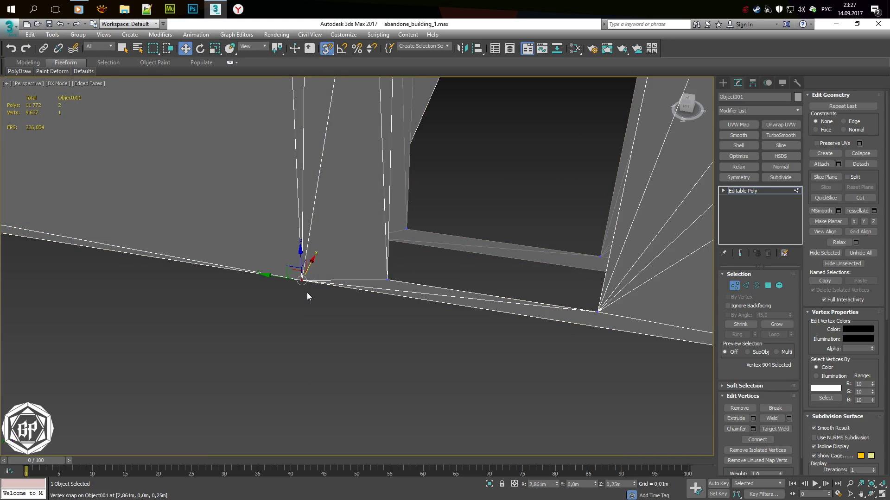
scroll(306, 292, down, 10)
key(q)
scroll(419, 265, up, 5)
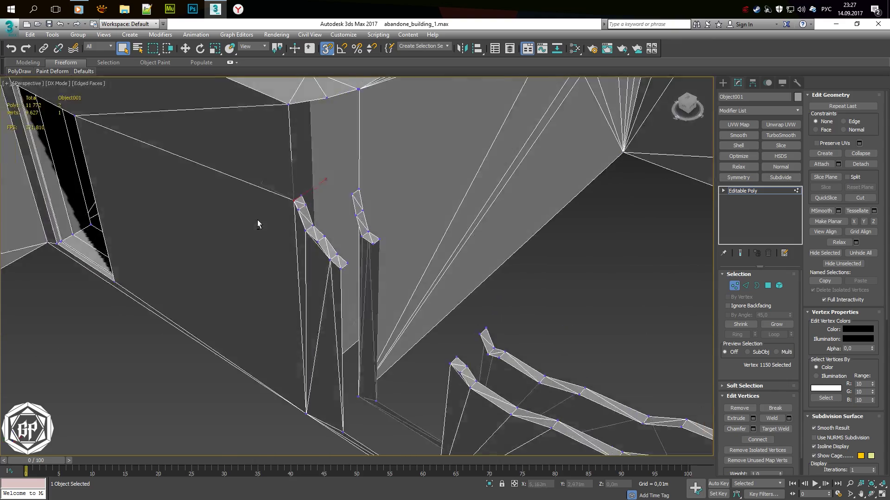
scroll(257, 219, up, 5)
Target Weld the stray crack vertex onto the doorway wall corner
mouse_move(187, 226)
alt+middle_down()
mouse_move(250, 218)
mouse_move(387, 294)
mouse_move(298, 238)
mouse_move(314, 277)
mouse_move(323, 235)
mouse_move(407, 204)
alt+middle_up()
scroll(510, 244, down, 10)
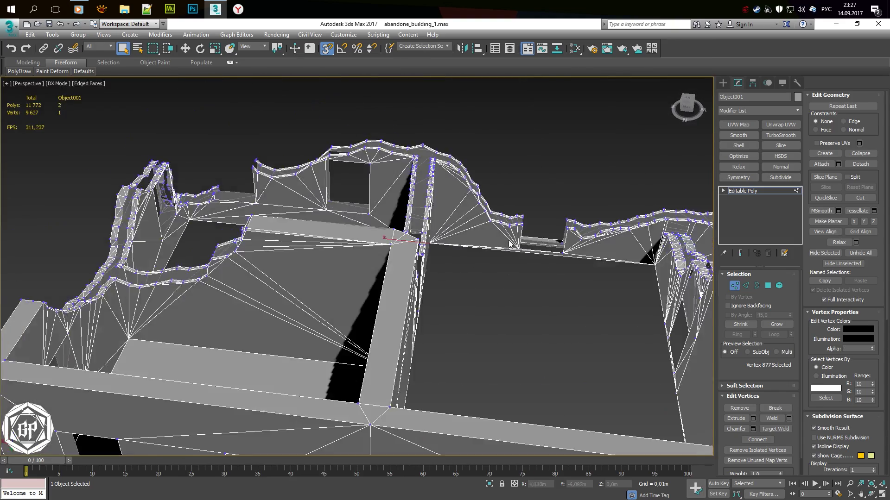
scroll(510, 244, up, 10)
scroll(519, 237, down, 8)
mouse_move(523, 237)
alt+middle_down()
mouse_move(502, 250)
mouse_move(514, 258)
alt+middle_up()
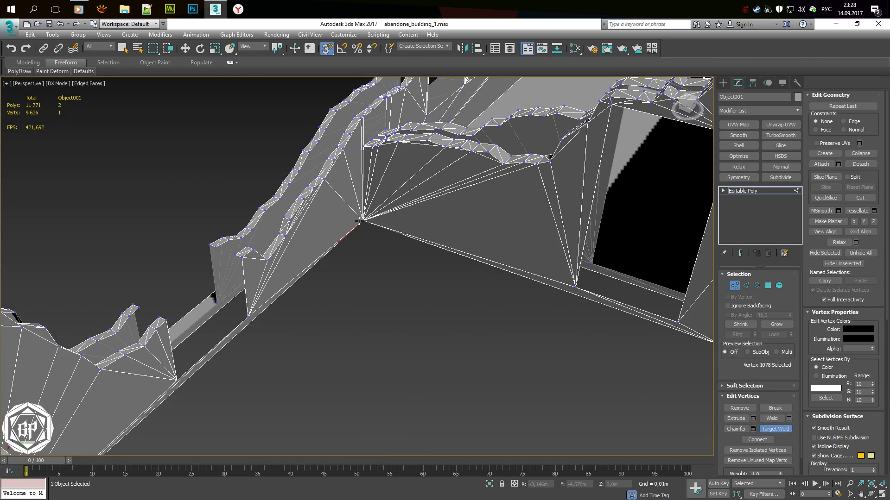
key(F4)
alt+middle_drag(405, 278, 403, 217)
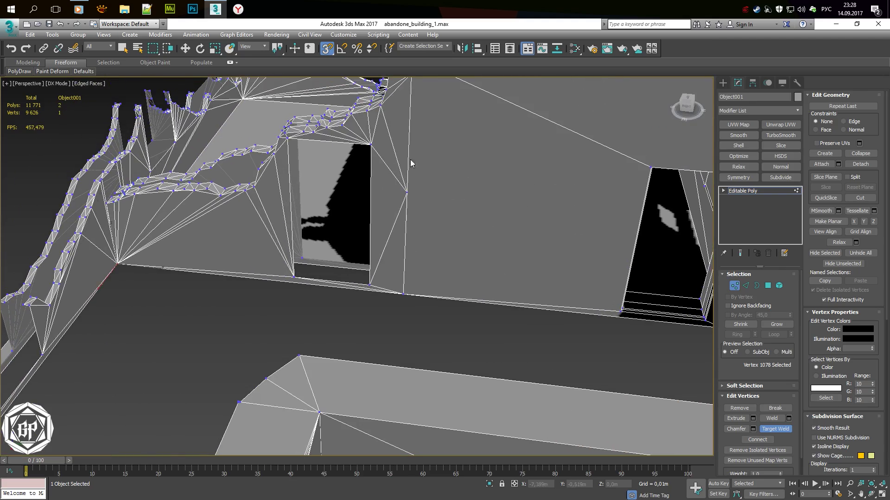
click(402, 295)
mouse_move(402, 296)
middle_down()
mouse_move(357, 275)
mouse_move(323, 222)
mouse_move(539, 250)
mouse_move(594, 113)
mouse_move(528, 187)
mouse_move(369, 224)
mouse_move(277, 210)
mouse_move(371, 241)
middle_up()
Shift-drag a floor edge along the wall to extend the floor with a new face
scroll(371, 241, down, 5)
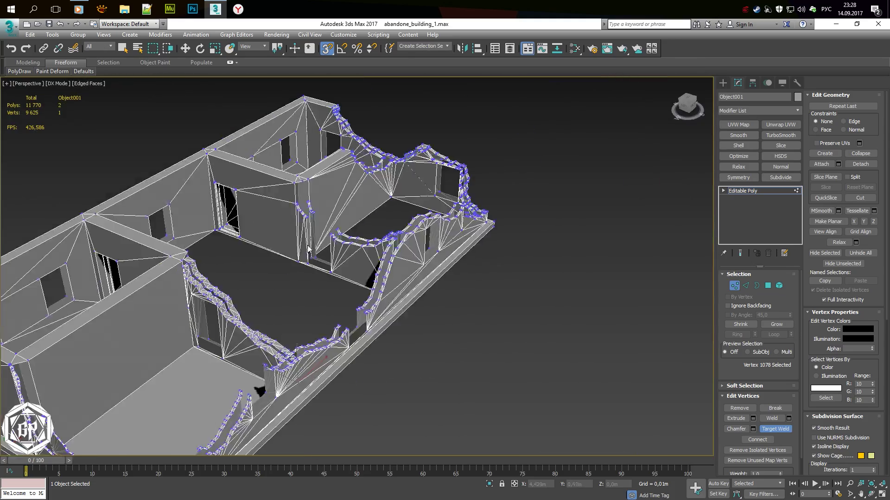
key(2)
scroll(446, 243, up, 4)
click(446, 245)
mouse_move(446, 243)
alt+middle_down()
mouse_move(480, 278)
mouse_move(362, 272)
mouse_move(350, 213)
alt+middle_up()
key(w)
shift+drag(350, 213, 394, 241)
scroll(355, 188, up, 5)
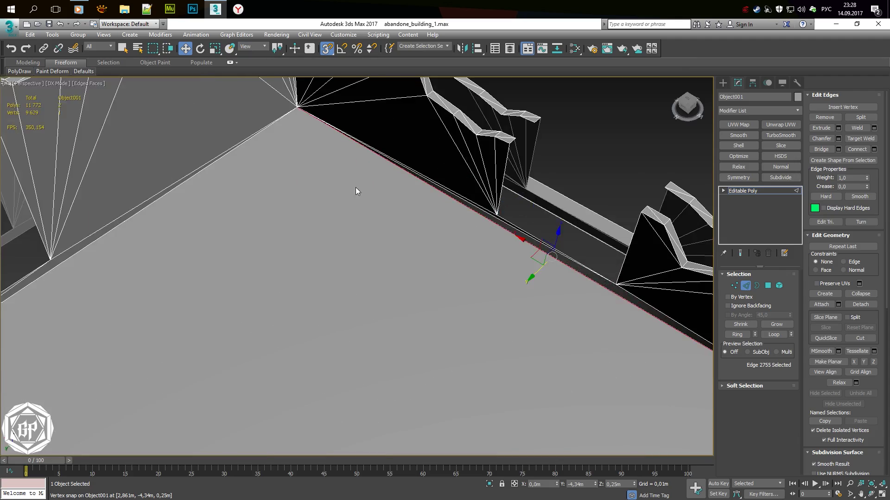
Select all of the building's vertices for welding the overlaps
scroll(268, 168, up, 4)
scroll(268, 167, down, 8)
key(1)
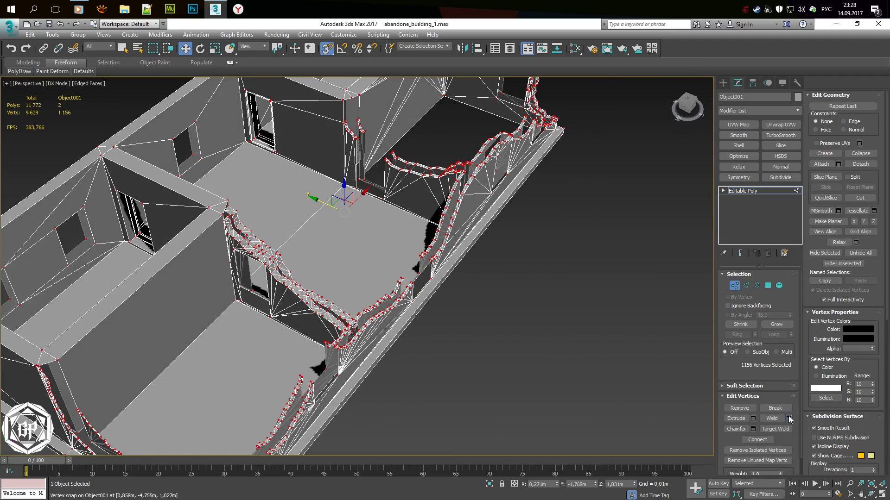
key(ctrl+a)
scroll(315, 216, down, 5)
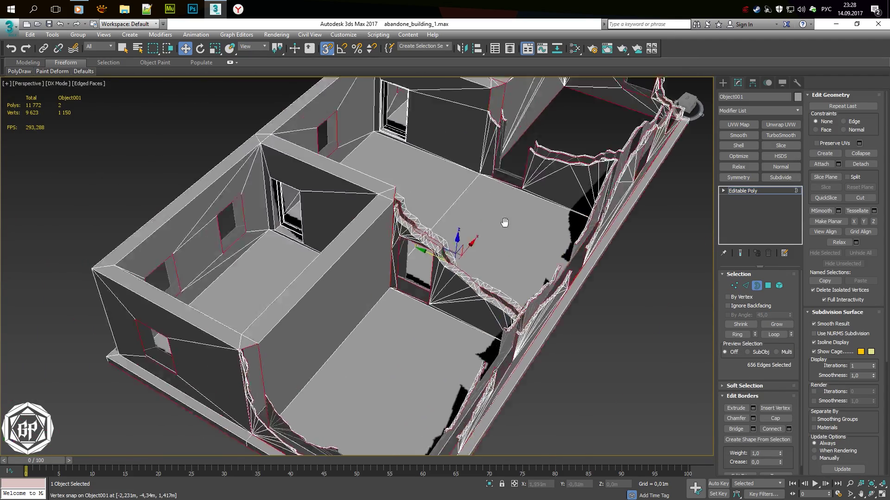
mouse_move(504, 222)
alt+middle_down()
mouse_move(449, 247)
mouse_move(608, 250)
alt+middle_up()
scroll(507, 185, up, 5)
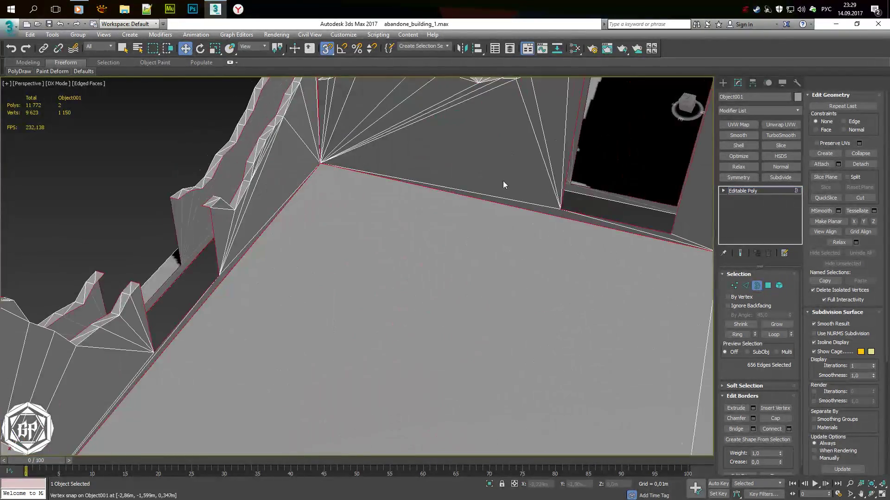
key(1)
scroll(583, 258, up, 3)
Fix the floor-corner vertex and recheck the remaining open borders
click(576, 243)
key(q)
scroll(320, 184, down, 2)
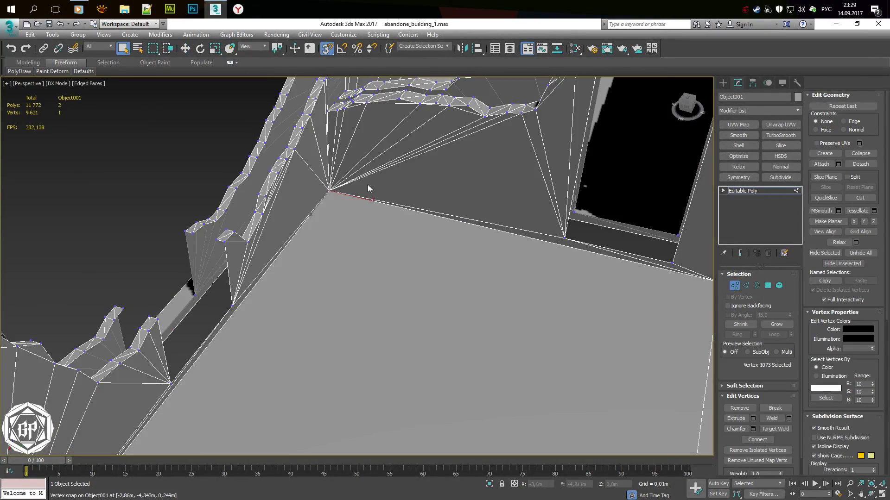
key(3)
scroll(435, 236, down, 6)
alt+middle_drag(434, 237, 302, 241)
scroll(491, 307, up, 5)
Select a wall edge and move it to close a small gap
key(2)
click(463, 290)
alt+middle_drag(463, 290, 545, 285)
key(w)
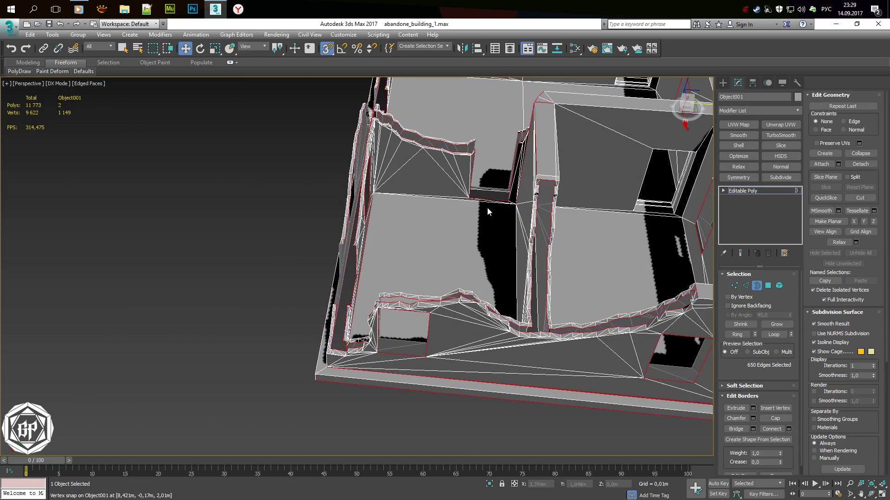
scroll(487, 212, down, 5)
Review the building from above and along its long side
alt+middle_drag(487, 212, 511, 282)
alt+middle_drag(486, 227, 445, 234)
scroll(444, 234, up, 3)
scroll(431, 238, up, 4)
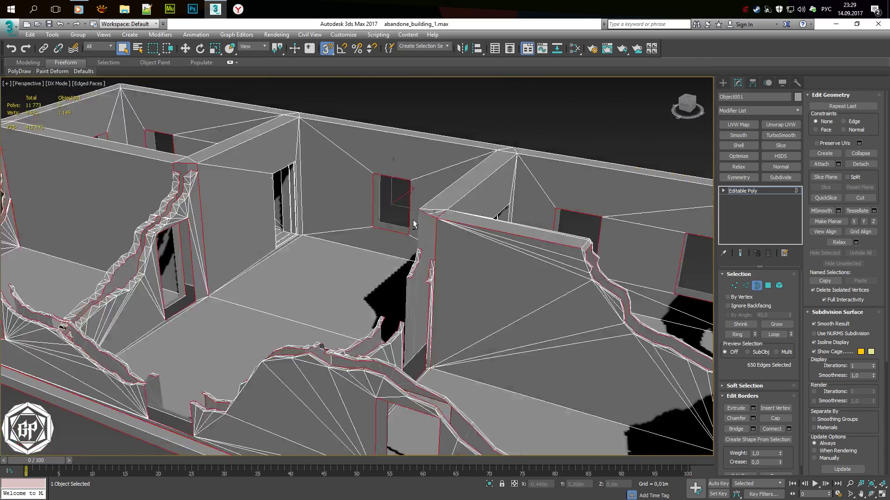
scroll(416, 242, up, 3)
scroll(416, 241, up, 1)
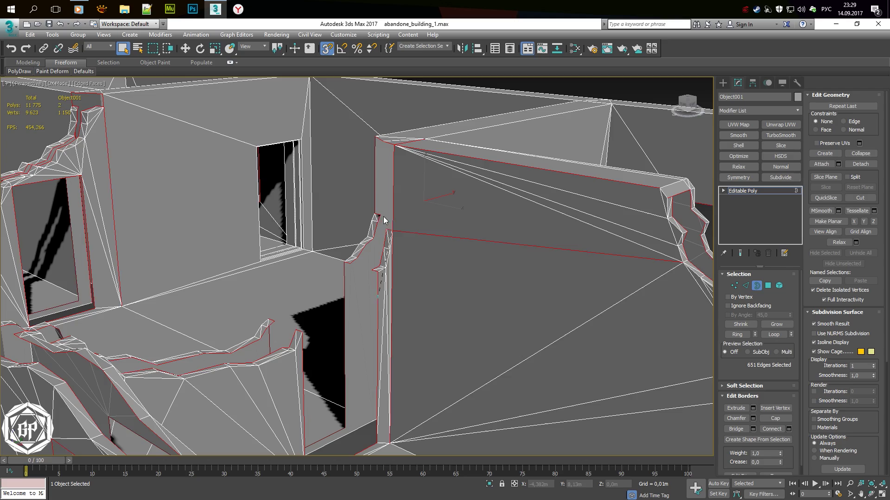
scroll(399, 233, down, 2)
scroll(419, 257, up, 4)
scroll(407, 280, up, 3)
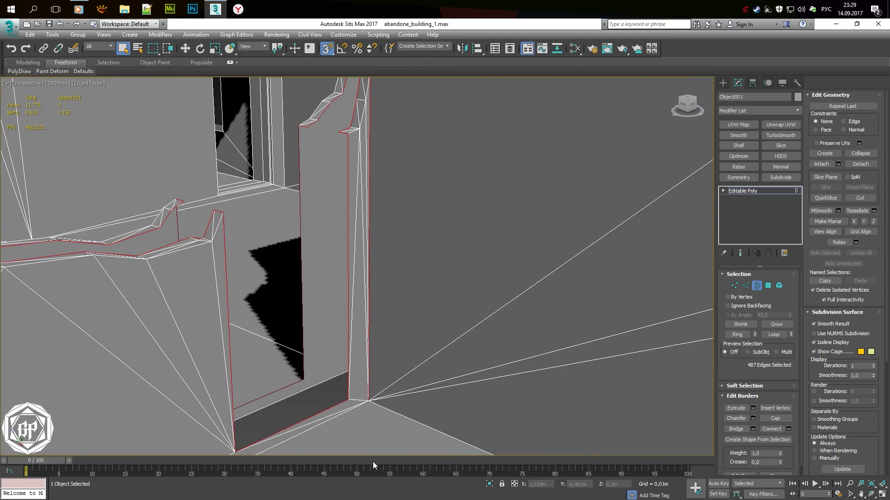
Inspect the pillar corner in wireframe at vertex, border and edge levels
key(F3)
key(1)
scroll(397, 298, down, 3)
key(F3)
key(F3)
key(F3)
key(3)
scroll(377, 255, down, 5)
scroll(378, 255, up, 3)
scroll(341, 201, up, 2)
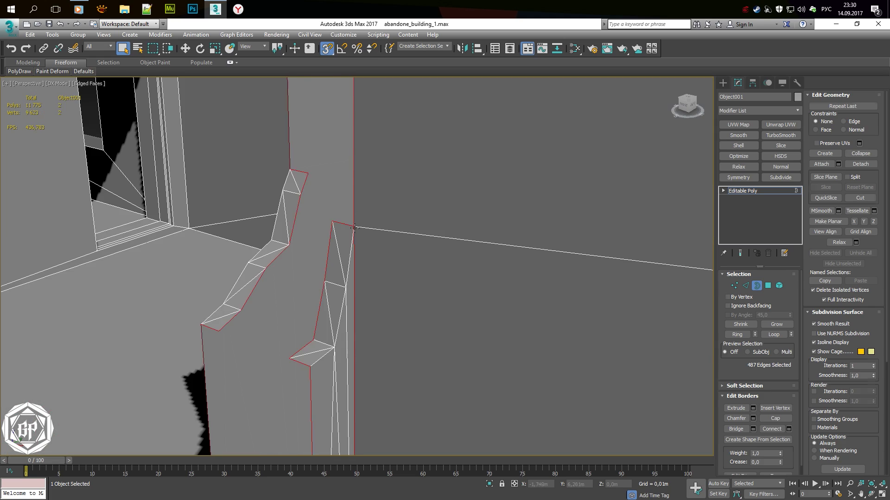
scroll(362, 234, up, 3)
key(1)
scroll(362, 233, up, 3)
key(2)
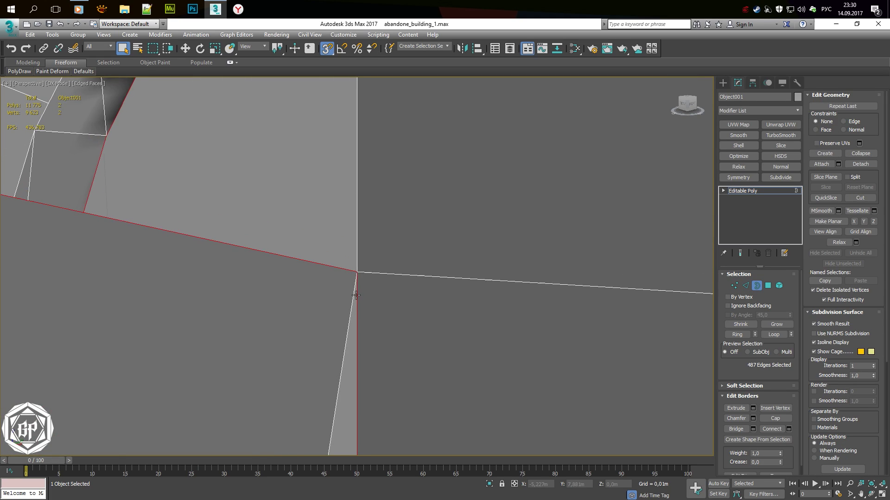
scroll(356, 295, down, 3)
Exit to object level and frame the whole building, shaded with edged faces
middle_drag(337, 322, 376, 344)
key(F3)
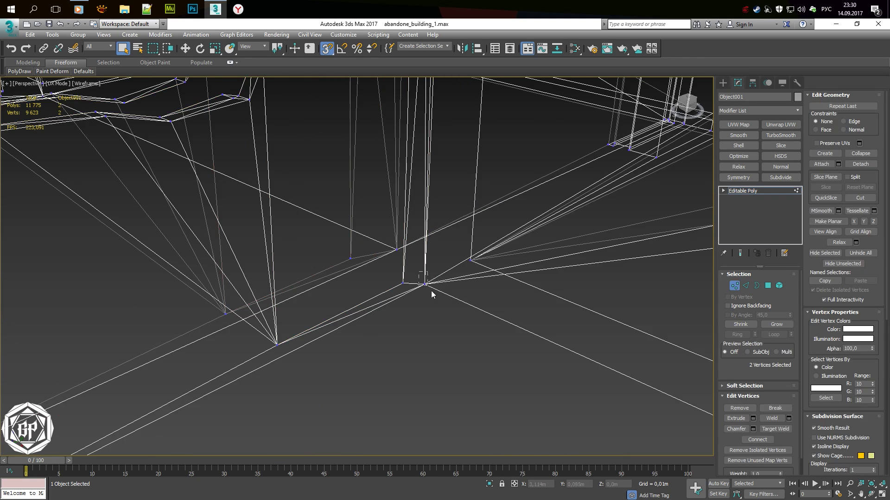
key(F3)
scroll(436, 282, down, 3)
key(3)
scroll(418, 239, down, 5)
scroll(464, 243, down, 5)
key(6)
mouse_move(479, 245)
middle_down()
mouse_move(529, 271)
mouse_move(546, 318)
middle_up()
key(F3)
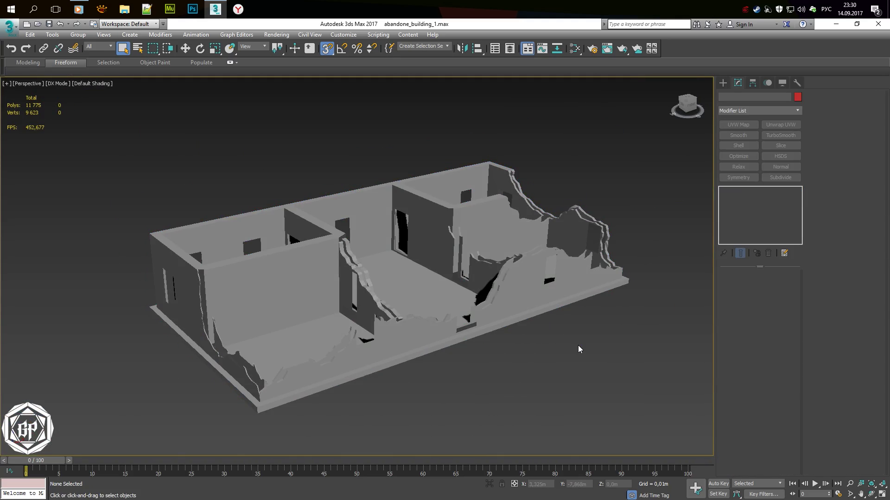
key(F4)
Inspect the building's door frame area in polygon mode
scroll(443, 218, up, 5)
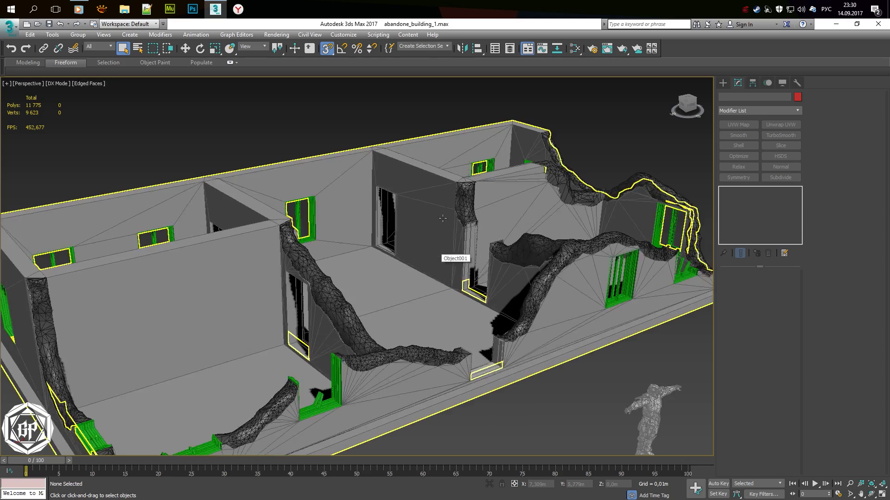
scroll(443, 218, up, 5)
scroll(371, 195, down, 3)
scroll(310, 184, up, 4)
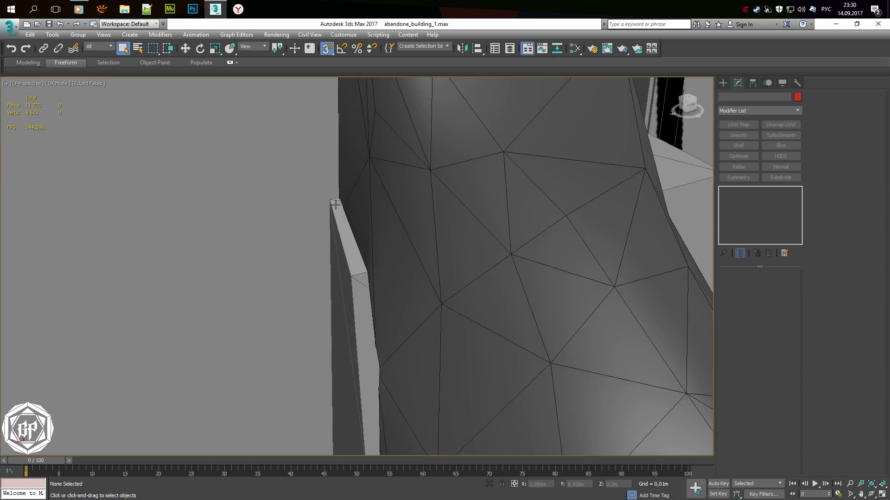
scroll(336, 204, down, 3)
scroll(365, 246, up, 3)
scroll(385, 202, down, 3)
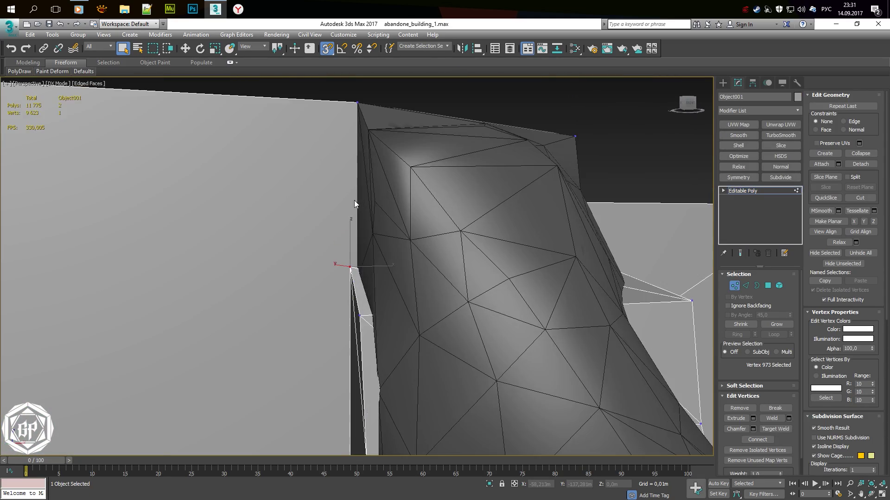
key(4)
key(ctrl+a)
scroll(354, 200, down, 3)
middle_drag(354, 200, 202, 318)
scroll(202, 318, down, 5)
scroll(264, 228, up, 5)
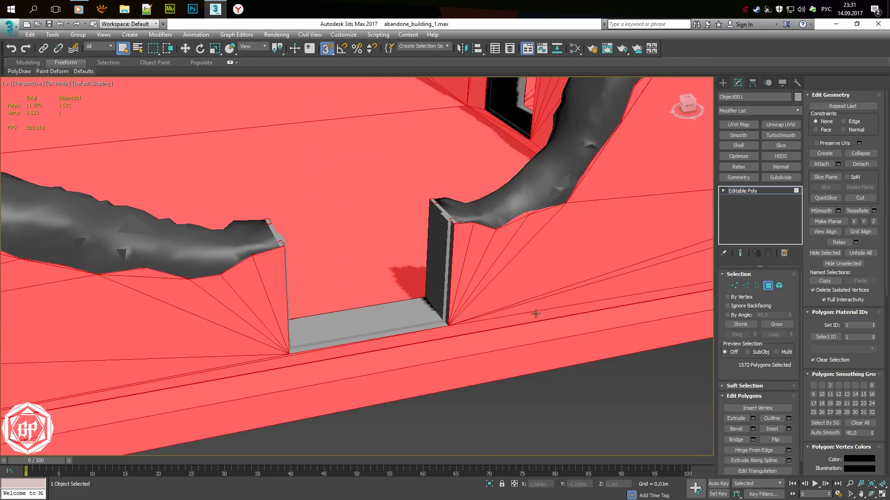
scroll(433, 313, up, 4)
key(4)
key(4)
Check the frame corner by selecting its small face, the frame edge and the corner vertex
click(452, 197)
key(F3)
scroll(454, 209, up, 3)
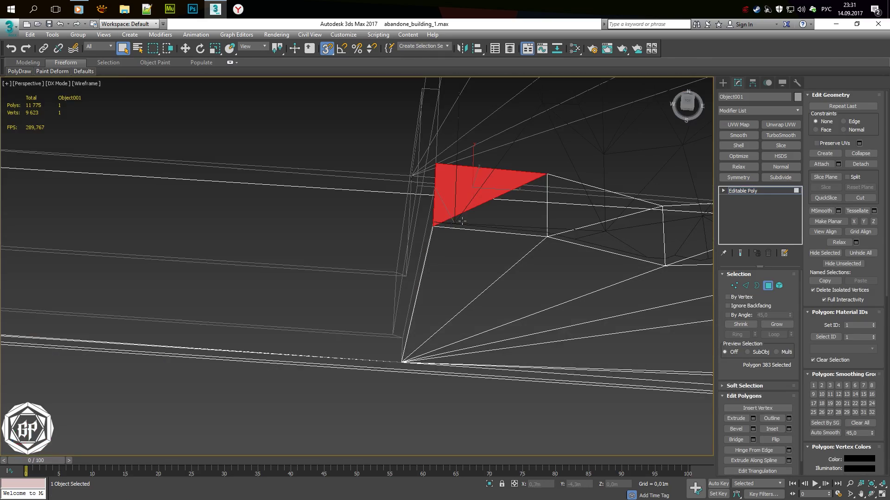
key(F3)
alt+middle_drag(554, 209, 539, 182)
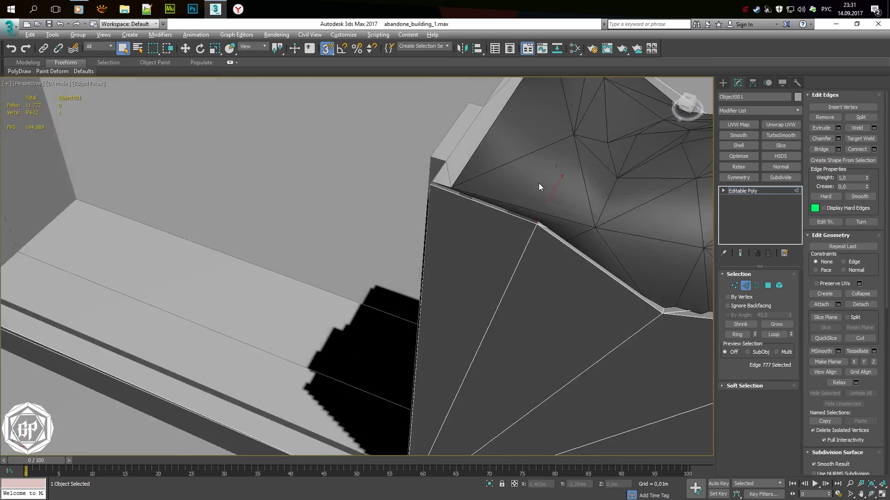
key(2)
click(453, 182)
mouse_move(452, 179)
alt+middle_down()
mouse_move(441, 209)
mouse_move(622, 324)
alt+middle_up()
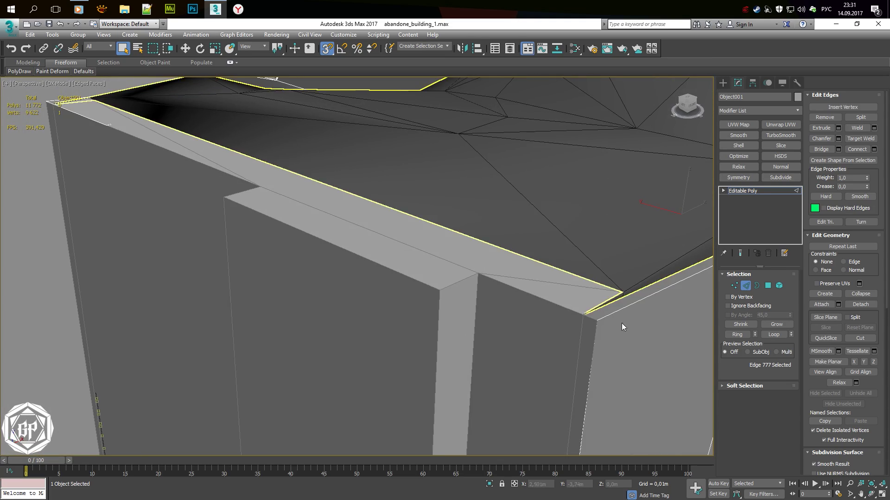
key(1)
click(611, 303)
key(w)
mouse_move(617, 260)
alt+middle_down()
mouse_move(552, 302)
mouse_move(461, 278)
mouse_move(549, 306)
alt+middle_up()
Target-weld the stray wall-edge vertex onto the crack vertex, leaving 9622 vertices
key(ctrl+shift+e)
alt+middle_drag(469, 239, 372, 236)
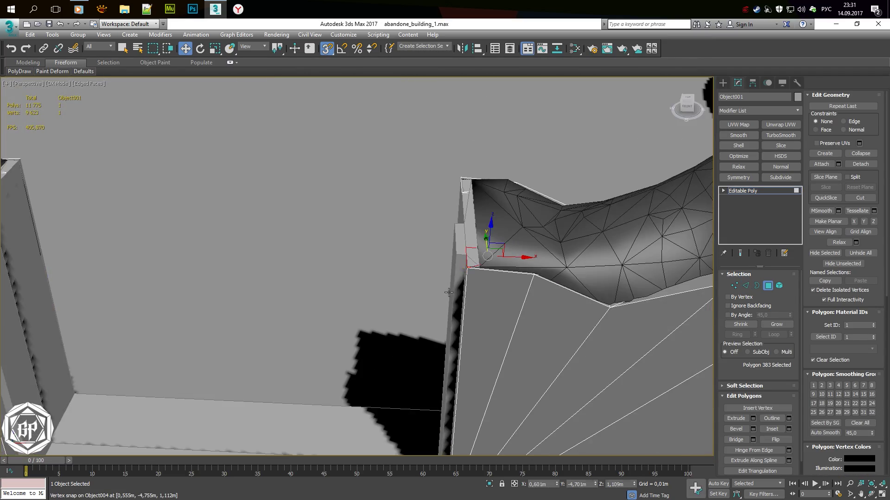
key(q)
key(1)
scroll(438, 238, down, 5)
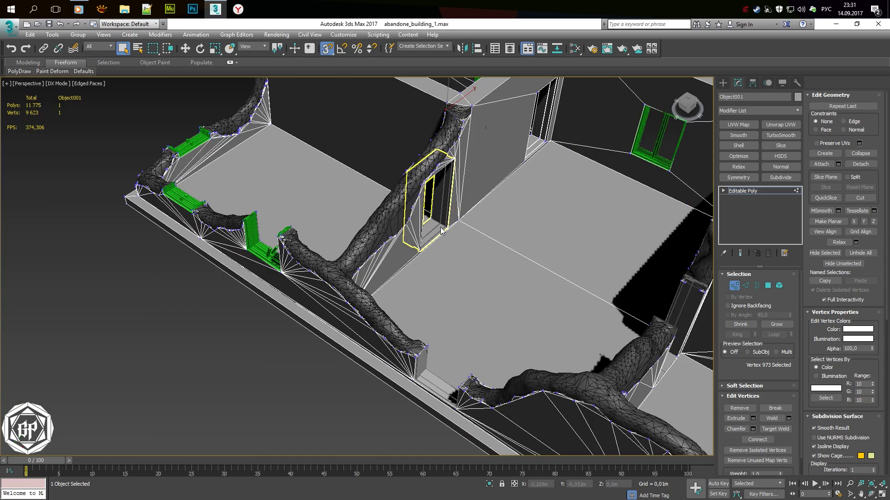
scroll(463, 230, up, 5)
scroll(454, 232, up, 4)
scroll(445, 236, down, 2)
click(444, 229)
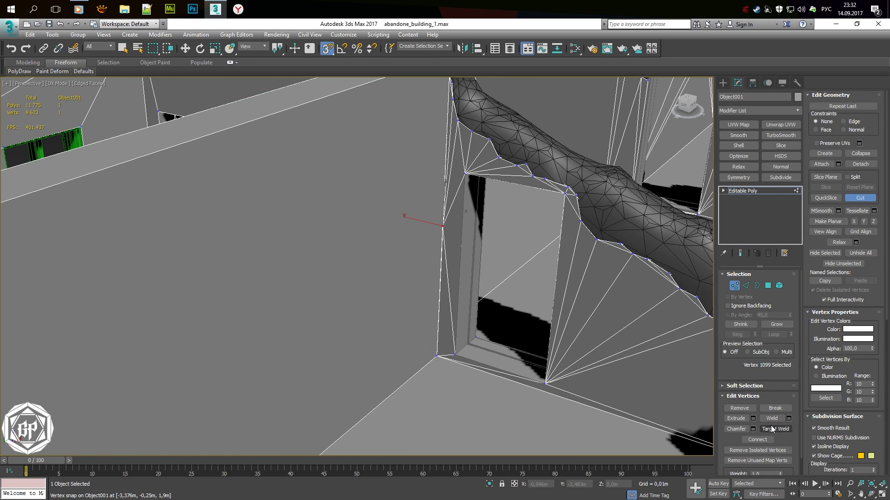
click(431, 360)
Exit vertex editing and select the crack mesh Object008
key(F4)
key(w)
scroll(401, 322, down, 5)
scroll(463, 312, down, 5)
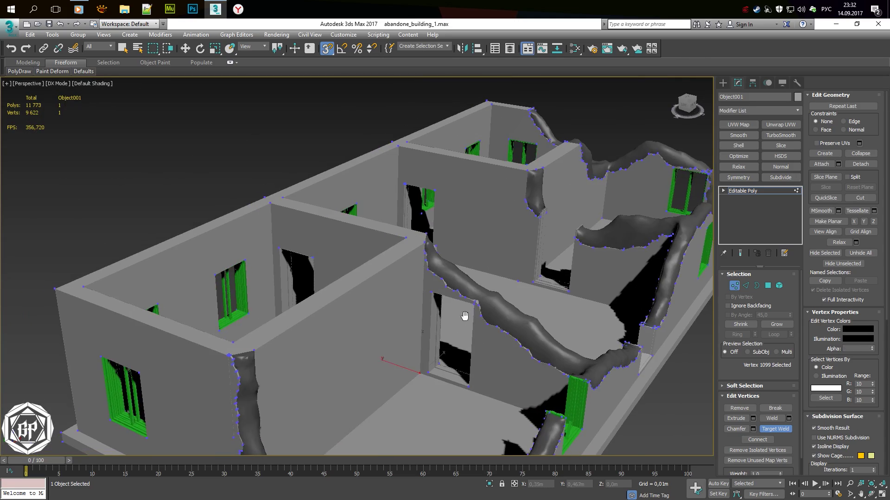
scroll(557, 246, down, 2)
key(q)
click(597, 233)
scroll(520, 293, up, 5)
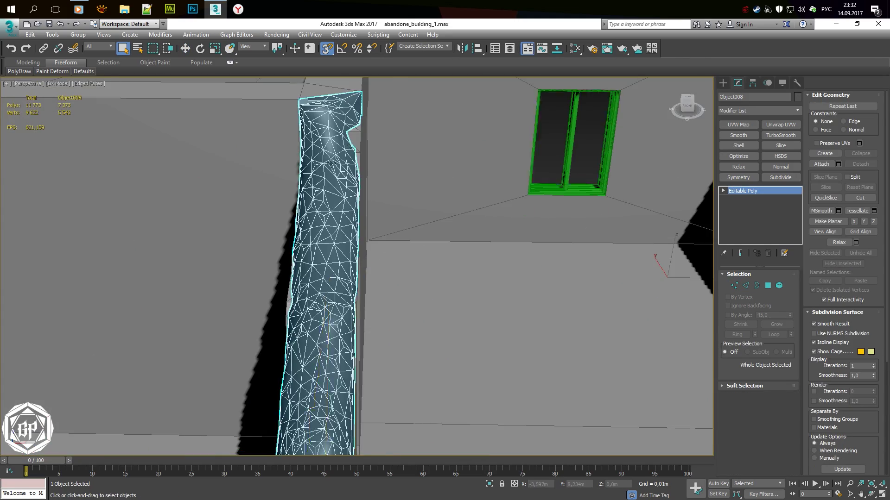
Select Object001 and remove the Subdivide modifier
scroll(520, 293, down, 8)
scroll(520, 293, up, 5)
middle_drag(520, 292, 387, 289)
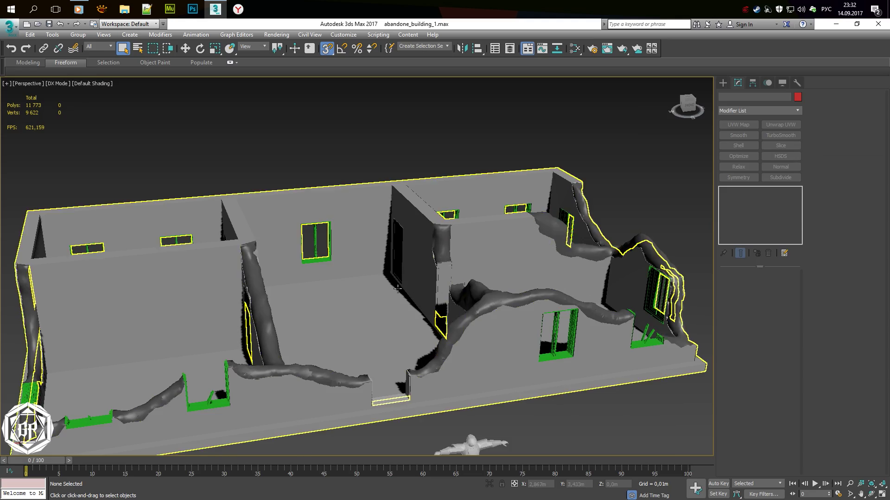
click(352, 252)
key(F4)
click(768, 177)
alt+middle_drag(579, 297, 421, 305)
scroll(421, 305, up, 4)
click(768, 253)
Weld all vertices with the Weld caddy, merging overlapping vertices from 1151 to 1149
key(1)
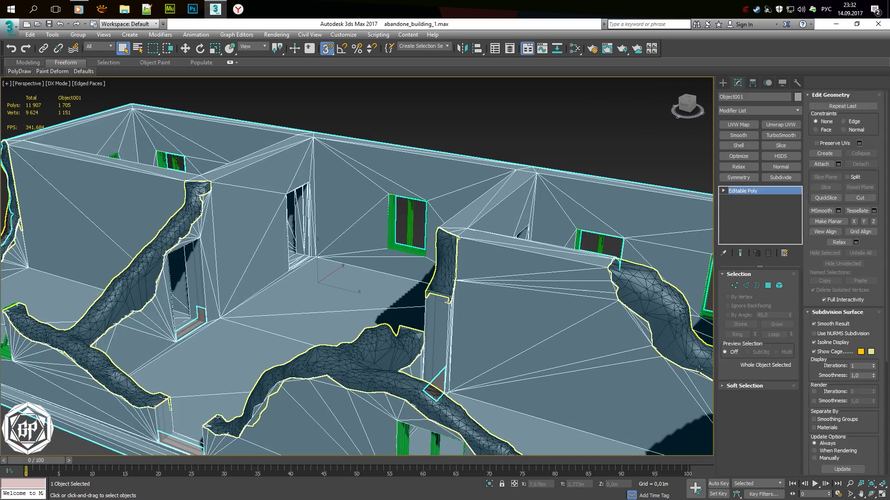
click(789, 418)
scroll(380, 274, down, 3)
alt+middle_drag(380, 274, 375, 306)
key(3)
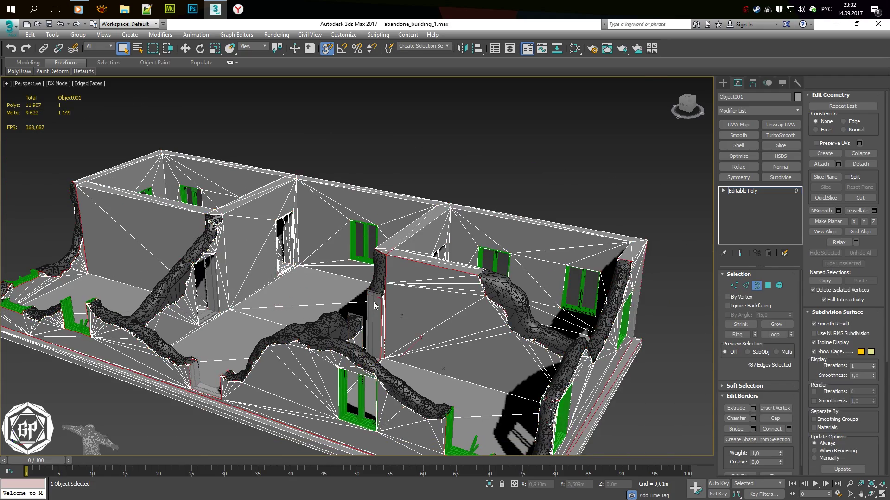
scroll(392, 293, up, 5)
key(1)
scroll(376, 258, up, 3)
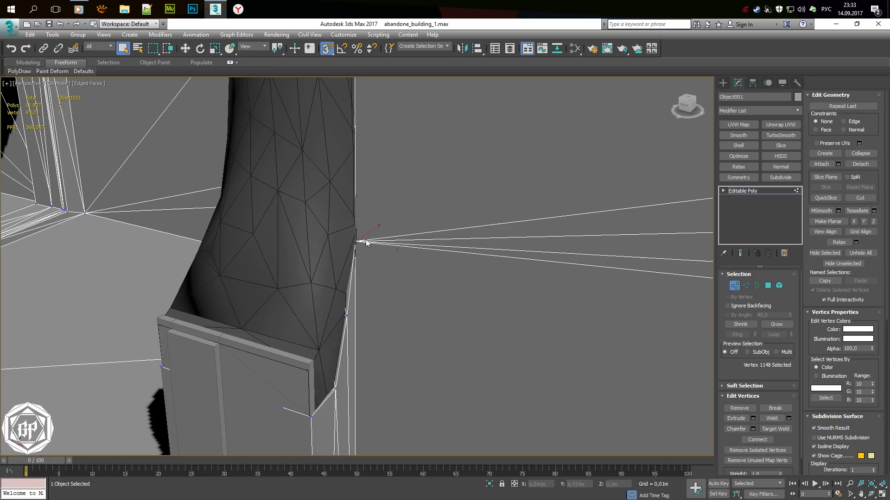
Select crack vertex 1148 and line it up with the wall edge
key(F3)
key(w)
click(354, 241)
key(F3)
key(F3)
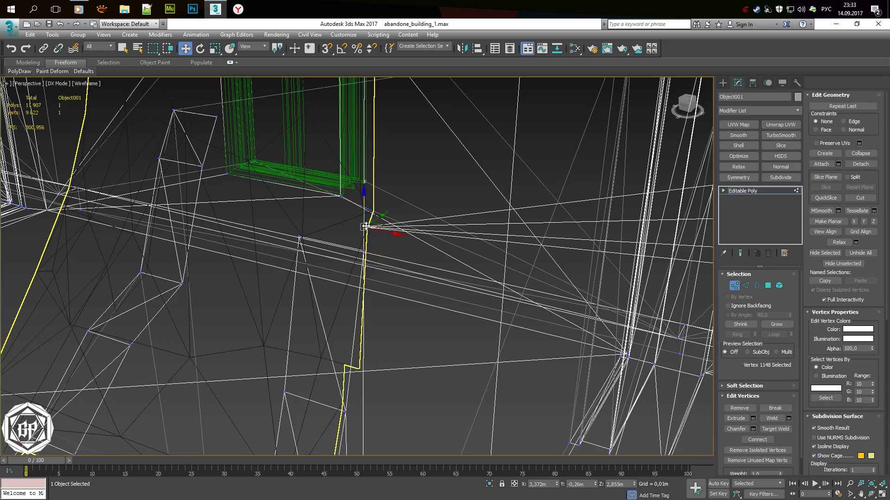
key(F3)
scroll(403, 334, down, 3)
key(z)
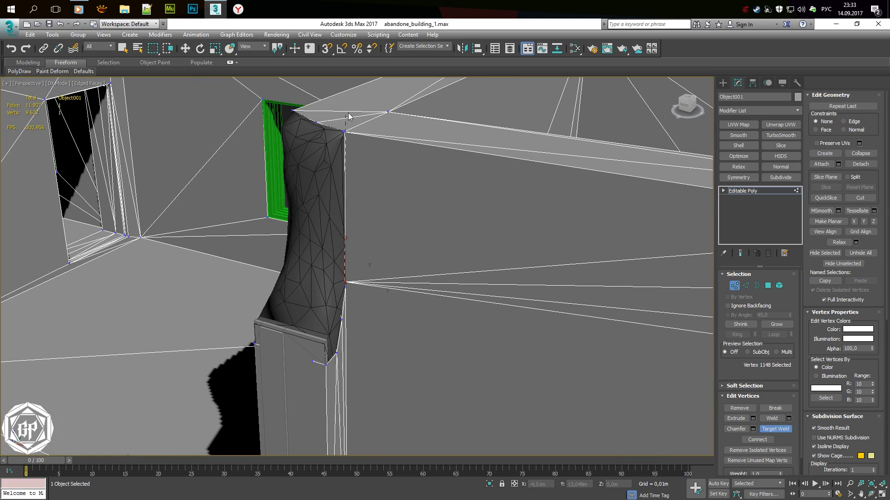
scroll(370, 153, down, 8)
key(F4)
scroll(458, 223, down, 3)
scroll(509, 278, up, 2)
Undo the last change and select the stray polygon at the wall corner
key(q)
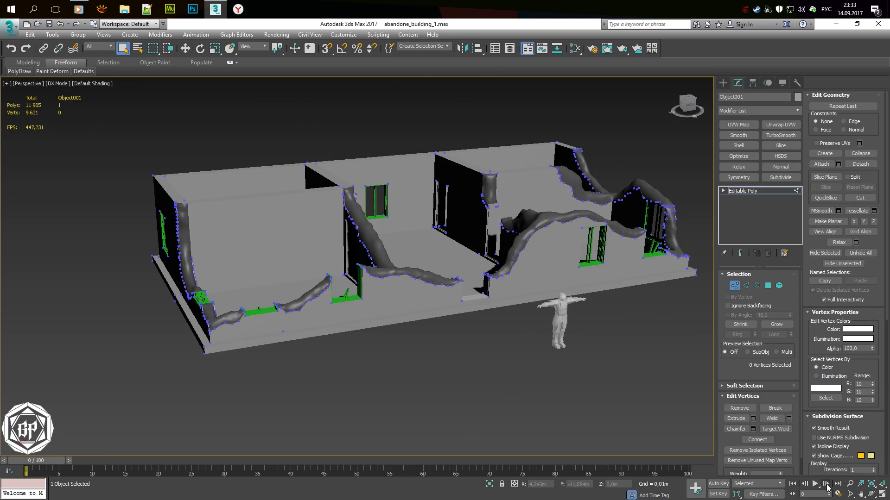
key(ctrl+z)
key(z)
key(F4)
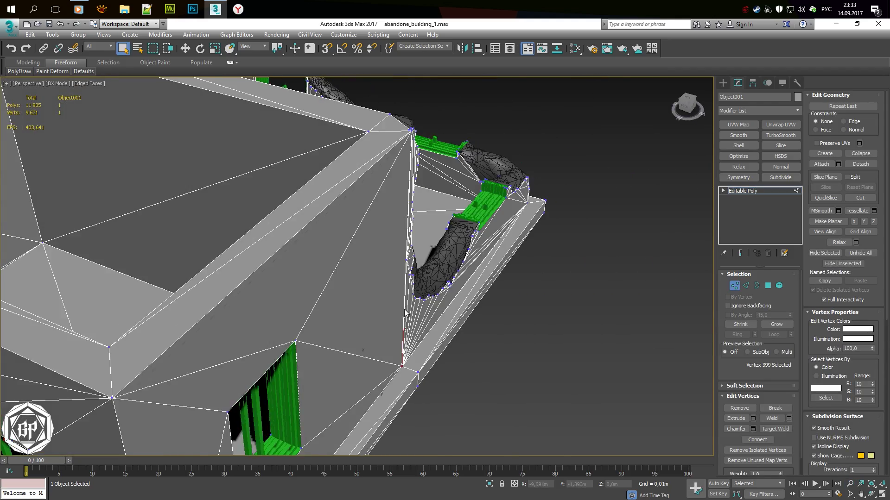
scroll(401, 110, up, 3)
scroll(401, 110, up, 3)
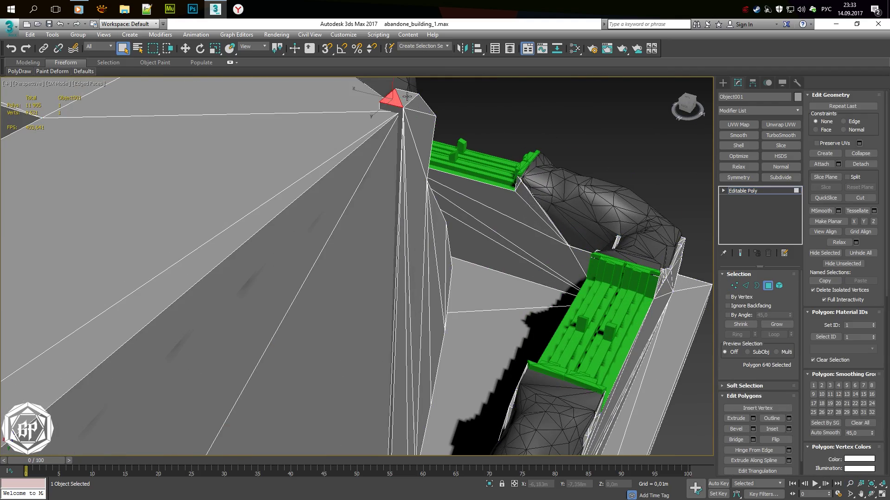
ctrl+click(407, 97)
scroll(407, 96, down, 10)
alt+middle_drag(404, 195, 402, 256)
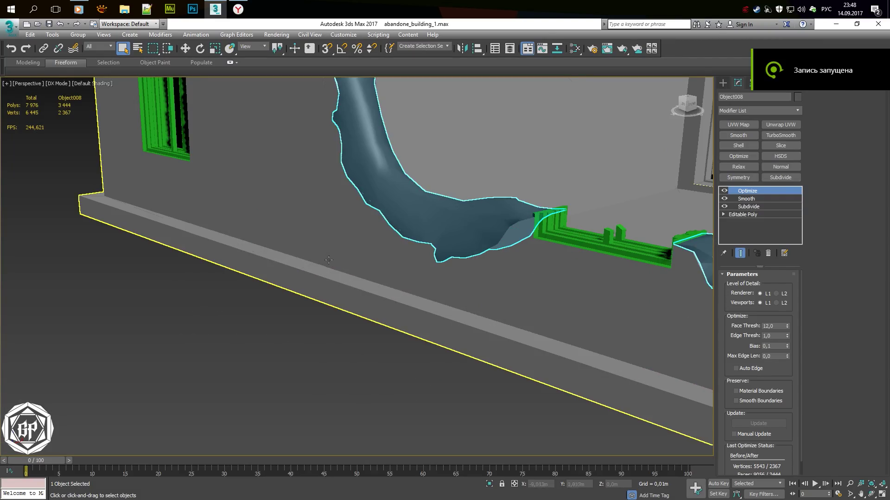
Select and delete the stray polygon at the wall corner
click(328, 260)
scroll(315, 249, up, 10)
mouse_move(314, 248)
middle_down()
mouse_move(354, 333)
mouse_move(409, 311)
mouse_move(268, 303)
middle_up()
key(F3)
key(F3)
scroll(306, 175, down, 5)
scroll(371, 252, up, 5)
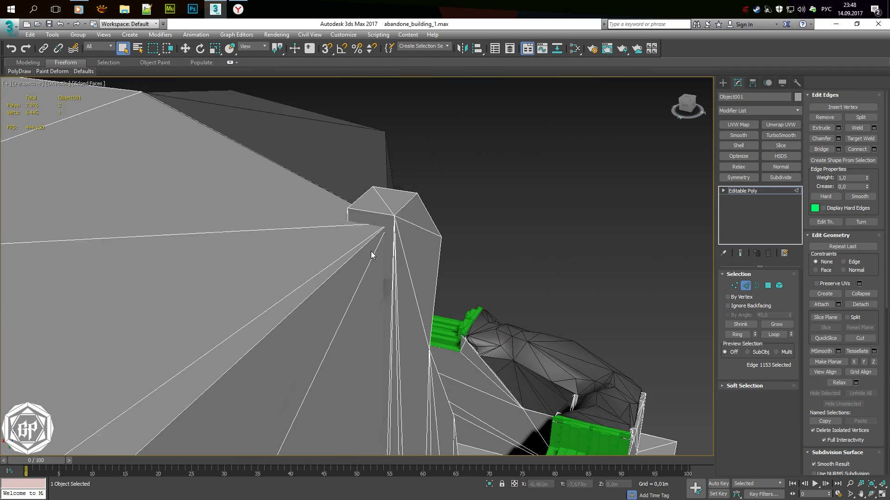
key(4)
click(387, 203)
key(F3)
click(360, 273)
key(Delete)
key(F3)
Target-weld the loose vertex onto the crack vertex
mouse_move(403, 227)
alt+middle_down()
mouse_move(385, 199)
mouse_move(376, 274)
mouse_move(364, 216)
alt+middle_up()
scroll(385, 200, up, 5)
key(ctrl+shift+w)
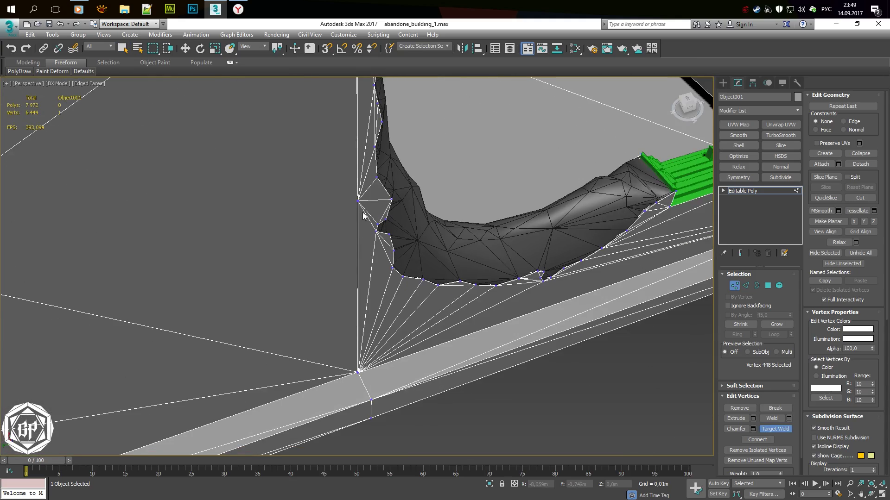
click(358, 373)
scroll(358, 373, up, 3)
scroll(343, 315, down, 3)
Select a wall polygon near the corner, then the wall edge beside the crack
middle_drag(366, 125, 374, 222)
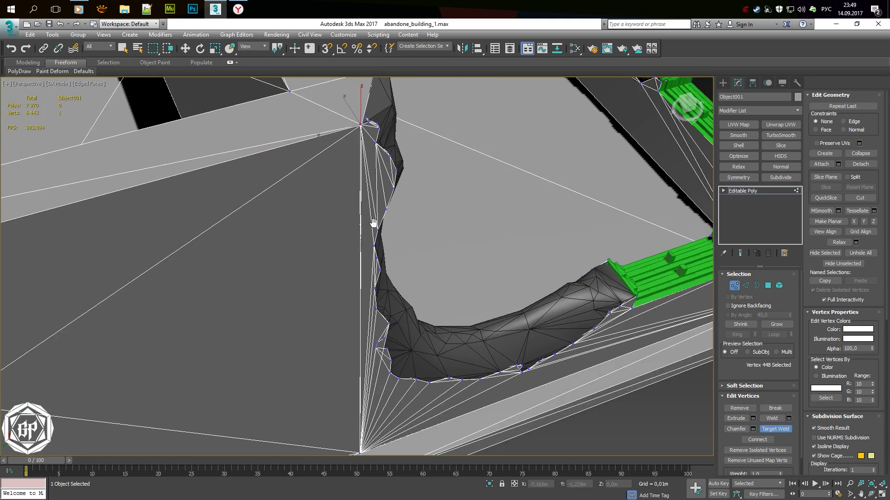
middle_drag(630, 176, 709, 160)
scroll(490, 224, down, 5)
click(463, 186)
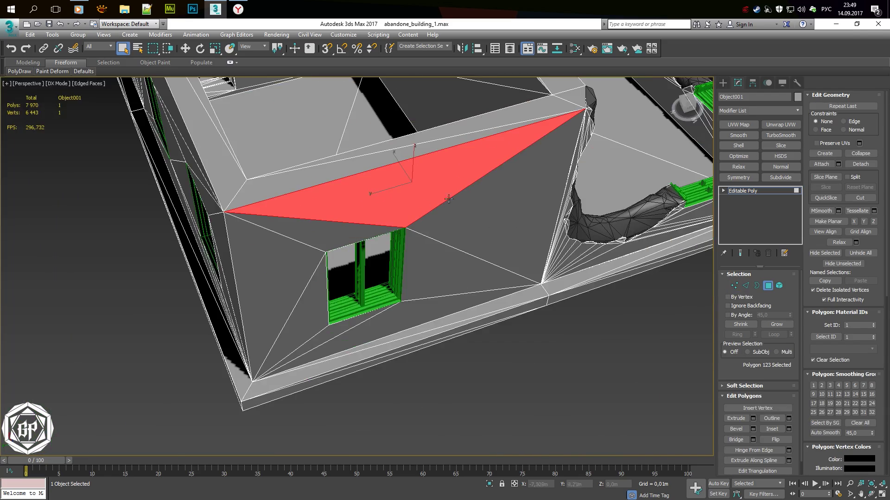
scroll(487, 195, up, 3)
scroll(509, 232, up, 4)
key(2)
click(546, 296)
scroll(546, 296, down, 5)
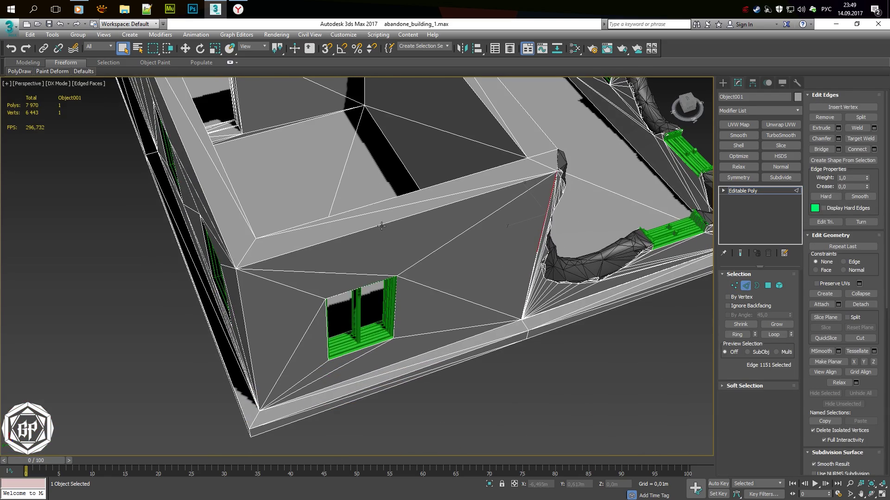
scroll(547, 278, up, 2)
scroll(554, 146, up, 3)
scroll(573, 181, up, 3)
scroll(572, 181, down, 3)
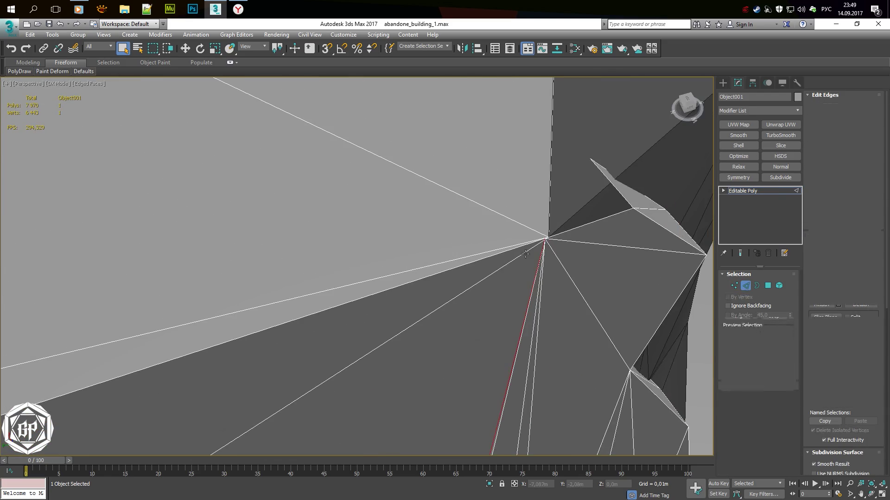
Move the vertical wall edge beside the crack with Snaps Toggle on
click(533, 282)
scroll(494, 246, down, 5)
scroll(494, 246, up, 5)
key(w)
key(s)
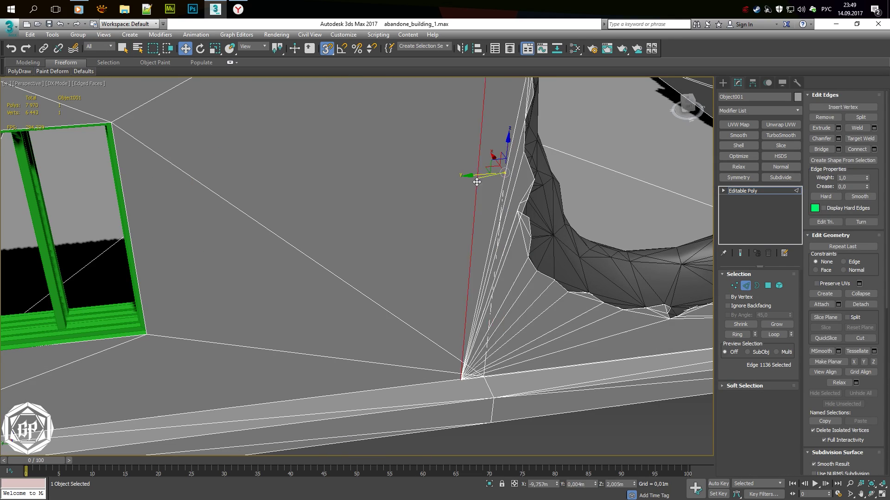
alt+middle_drag(533, 259, 561, 230)
scroll(561, 229, up, 3)
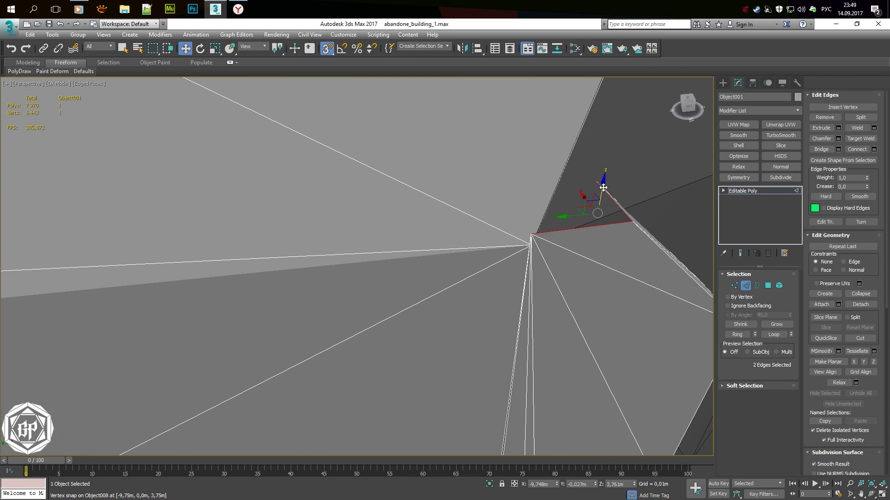
key(F3)
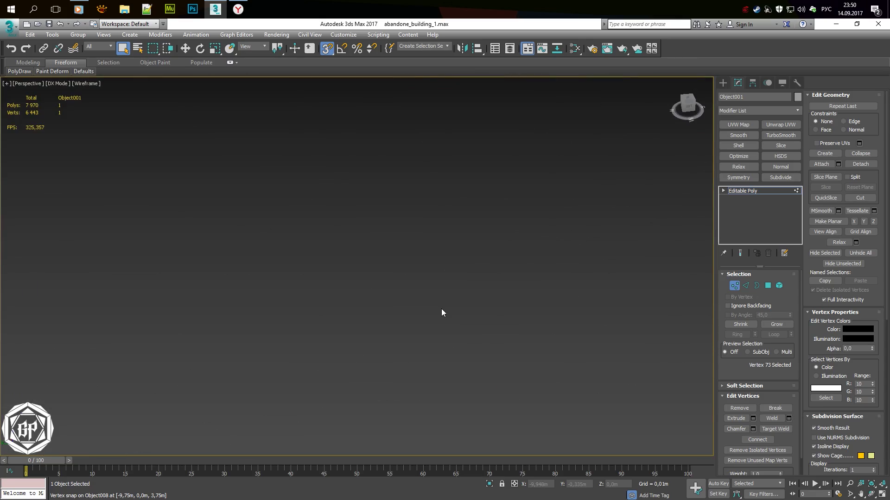
From the top view, turn on Move with snapping, then return to shaded perspective with edges
scroll(432, 302, down, 5)
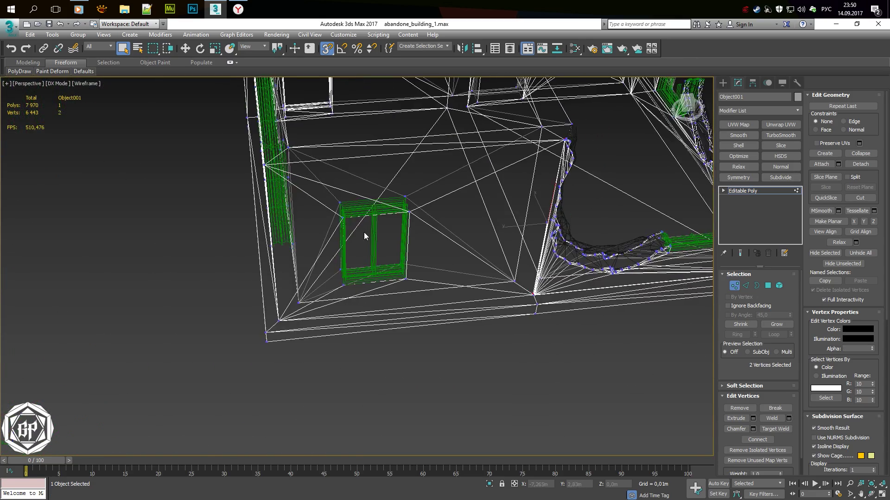
key(alt+w)
key(alt+w)
scroll(327, 159, up, 3)
scroll(327, 159, up, 1)
scroll(348, 358, up, 3)
scroll(360, 279, up, 3)
scroll(360, 324, up, 3)
scroll(393, 293, down, 5)
key(w)
scroll(418, 246, up, 3)
scroll(413, 252, up, 3)
key(s)
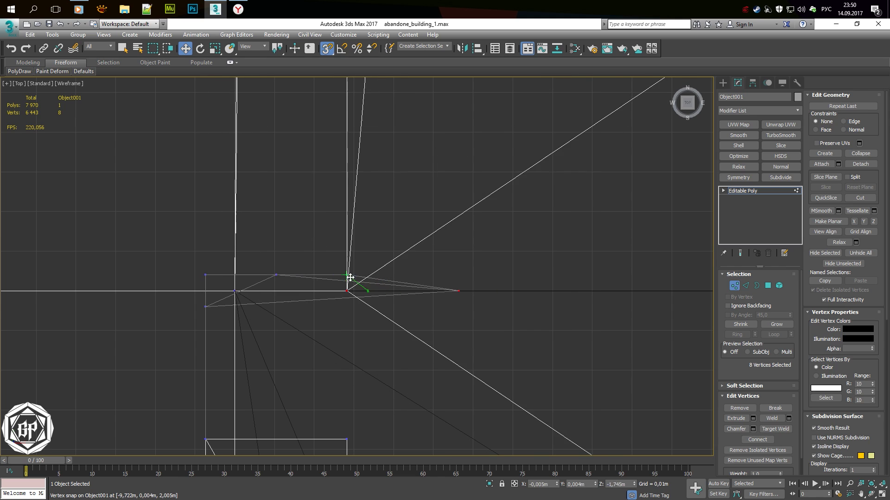
scroll(369, 327, down, 5)
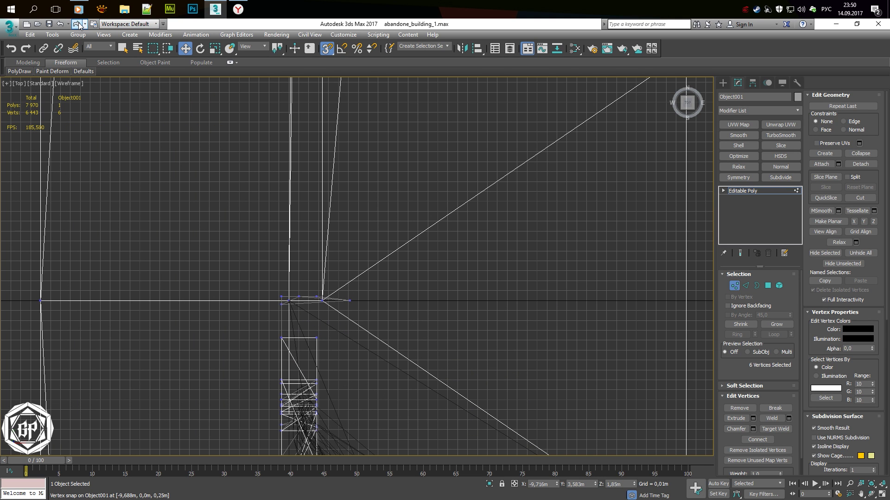
key(shift+z)
key(shift+z)
key(shift+z)
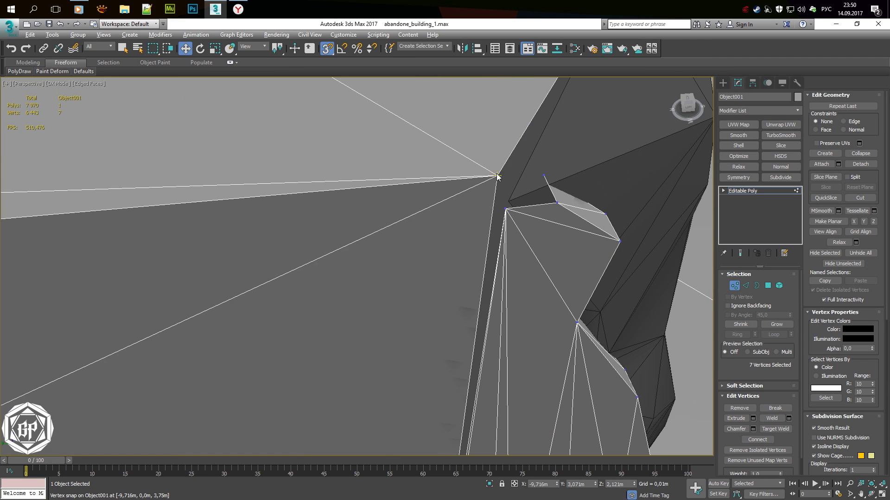
key(shift+z)
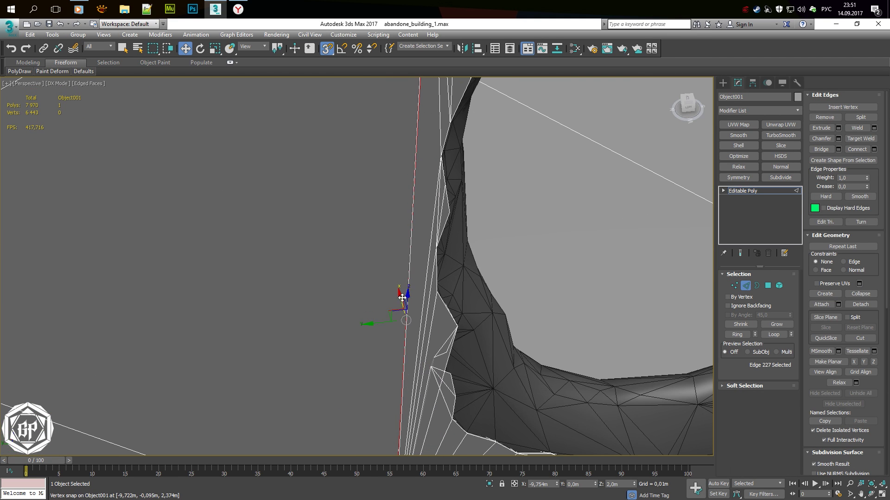
In vertex mode, start Target Weld and pick the two corner vertices in wireframe
mouse_move(380, 152)
alt+middle_down()
mouse_move(463, 126)
mouse_move(343, 124)
mouse_move(464, 132)
alt+middle_up()
key(1)
scroll(444, 327, up, 5)
key(ctrl+w)
mouse_move(463, 345)
alt+middle_down()
mouse_move(441, 377)
mouse_move(457, 333)
mouse_move(457, 253)
mouse_move(400, 209)
mouse_move(399, 217)
mouse_move(485, 252)
alt+middle_up()
click(458, 254)
key(F3)
key(F3)
Select the stray corner polygon and then the wall's top edge at the corner
key(4)
click(480, 258)
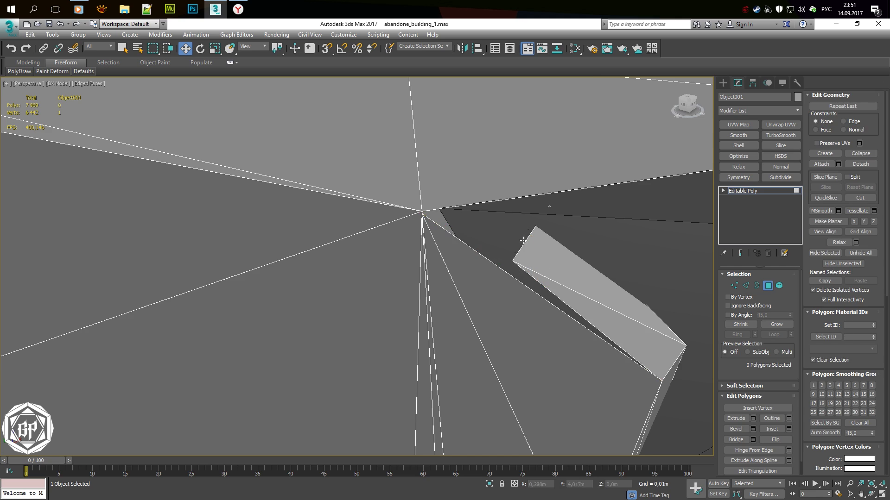
key(F3)
key(2)
key(F3)
click(524, 243)
key(s)
Target-weld the crack vertex onto the adjacent wall vertex at the building's top edge
alt+middle_drag(421, 218, 460, 256)
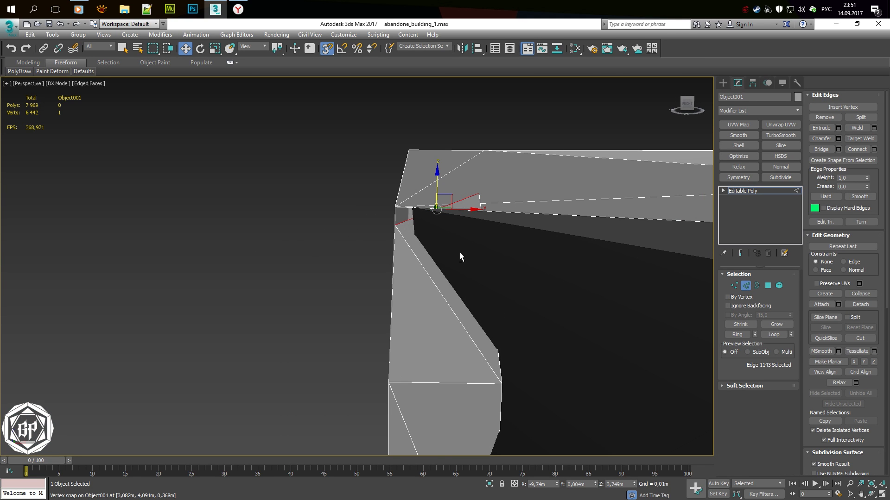
mouse_move(436, 213)
alt+middle_down()
mouse_move(446, 214)
mouse_move(445, 241)
mouse_move(471, 269)
alt+middle_up()
scroll(447, 249, up, 5)
scroll(447, 249, down, 5)
key(F3)
key(q)
click(470, 269)
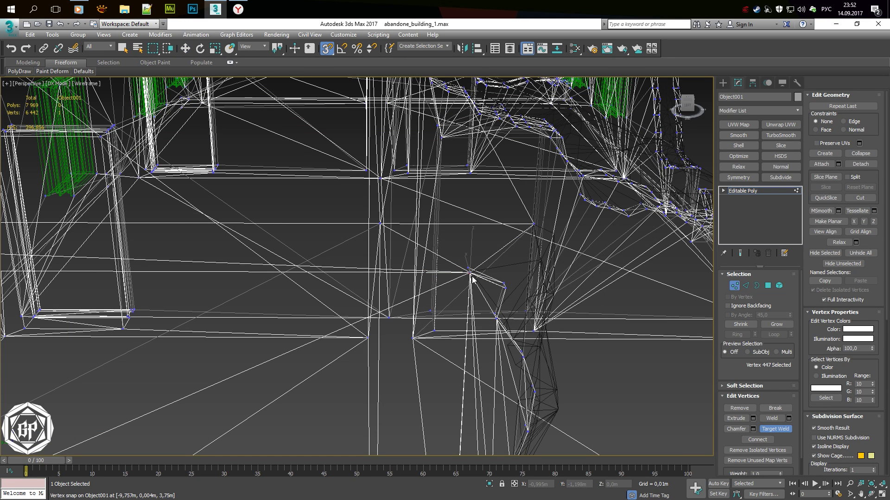
click(469, 272)
key(w)
key(F3)
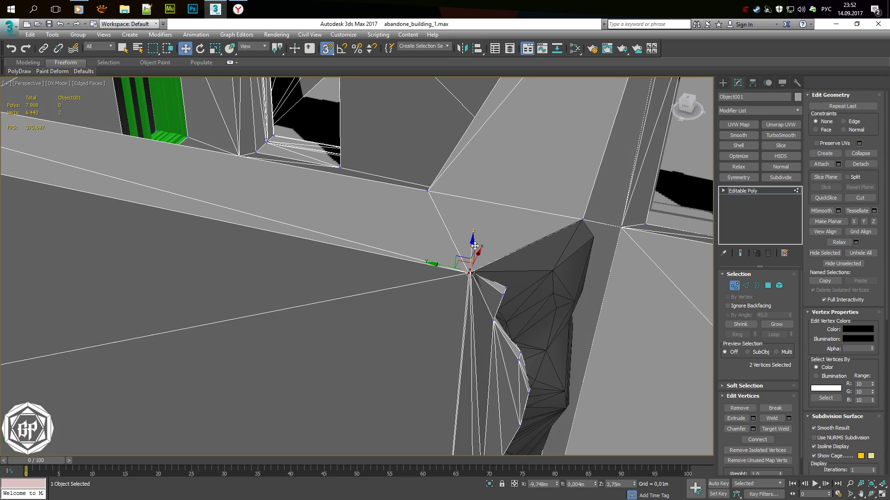
Check the weld by toggling between wireframe and shaded-with-edges display
scroll(470, 269, up, 5)
scroll(470, 268, down, 3)
key(F3)
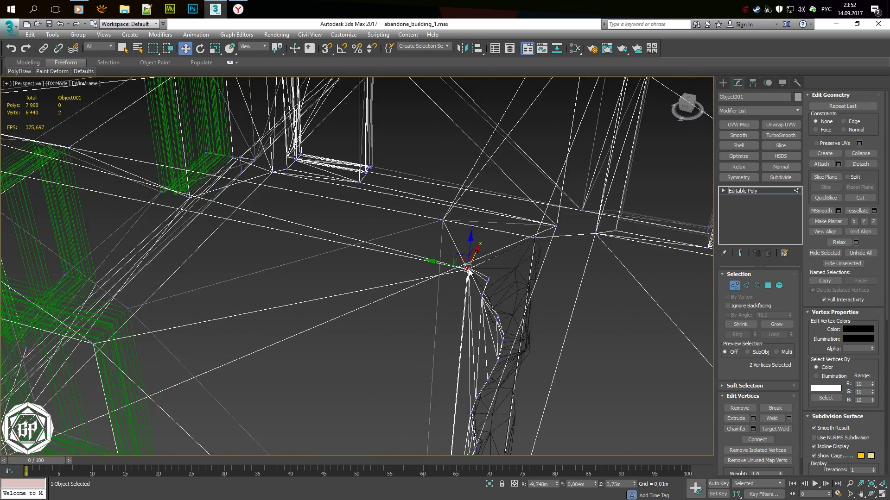
key(q)
key(F3)
scroll(469, 268, up, 4)
key(F3)
scroll(445, 244, down, 3)
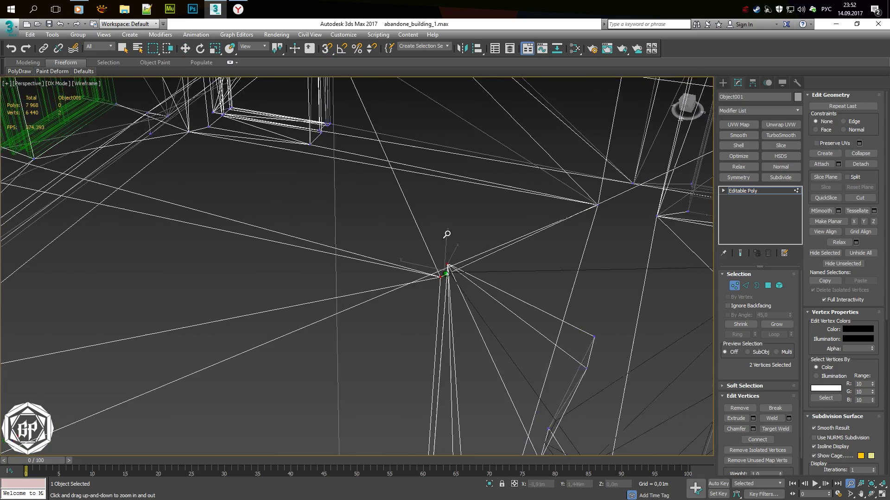
scroll(439, 277, up, 4)
key(F3)
Select the single wall-corner vertex, inspect it in wireframe, then select the neighbouring polygon
click(439, 276)
scroll(439, 276, down, 4)
key(F3)
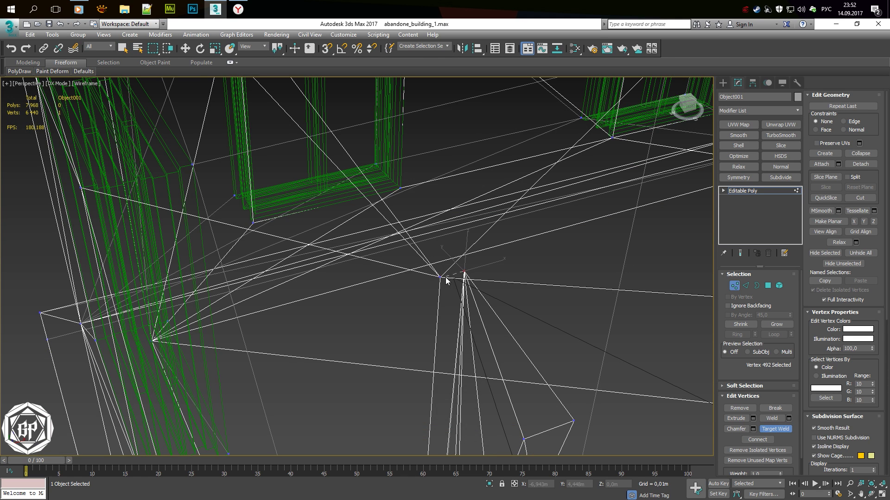
key(F3)
scroll(438, 280, up, 3)
scroll(457, 288, up, 2)
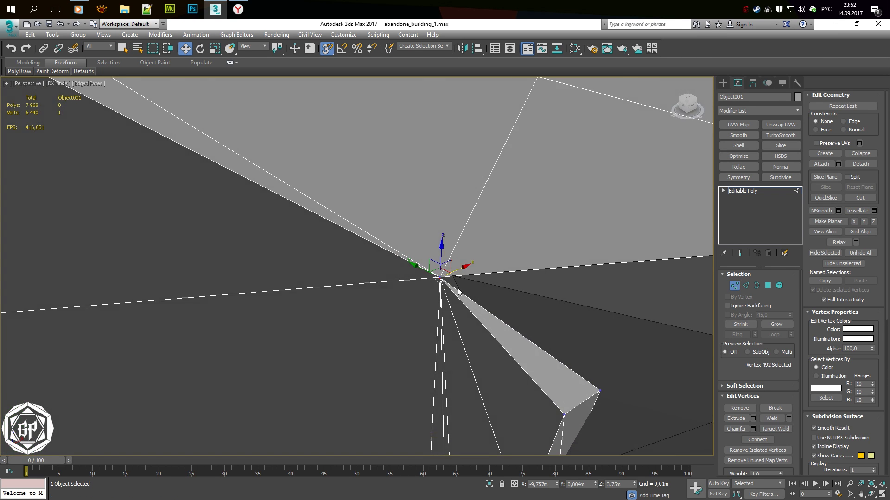
key(2)
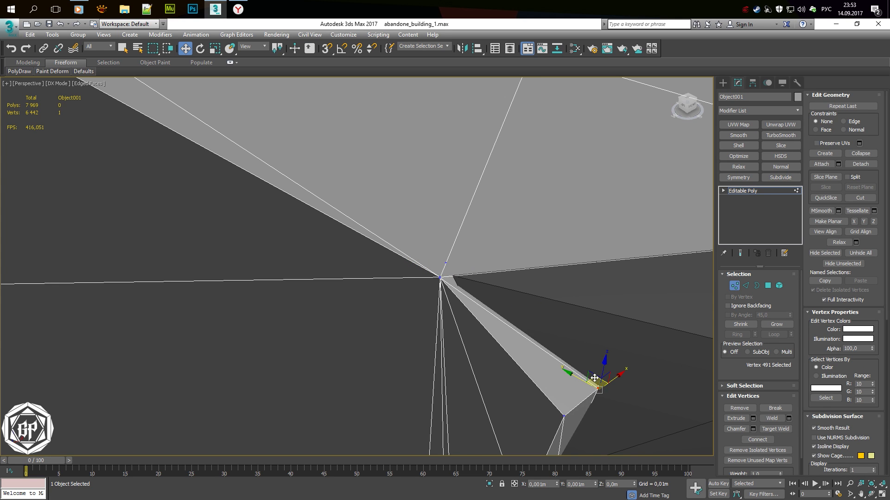
click(563, 308)
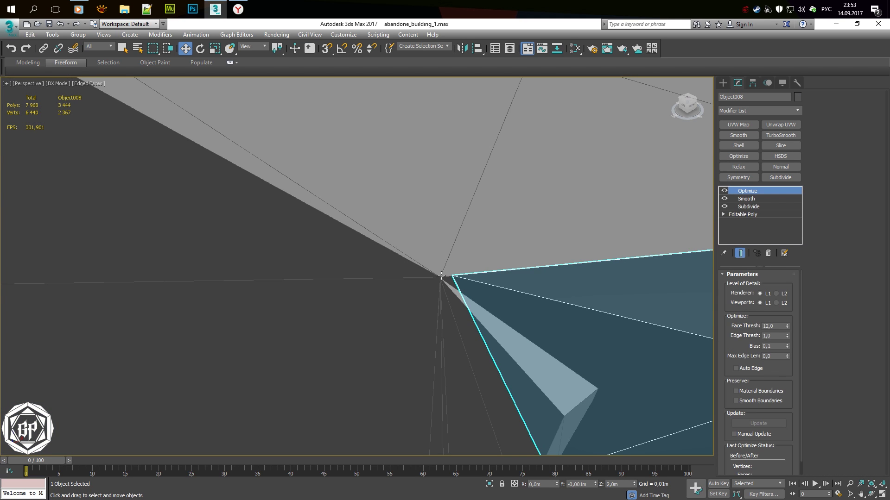
Snap the wall's corner vertex onto the crack mesh vertex
key(1)
click(440, 282)
scroll(441, 288, down, 3)
drag(462, 308, 411, 274)
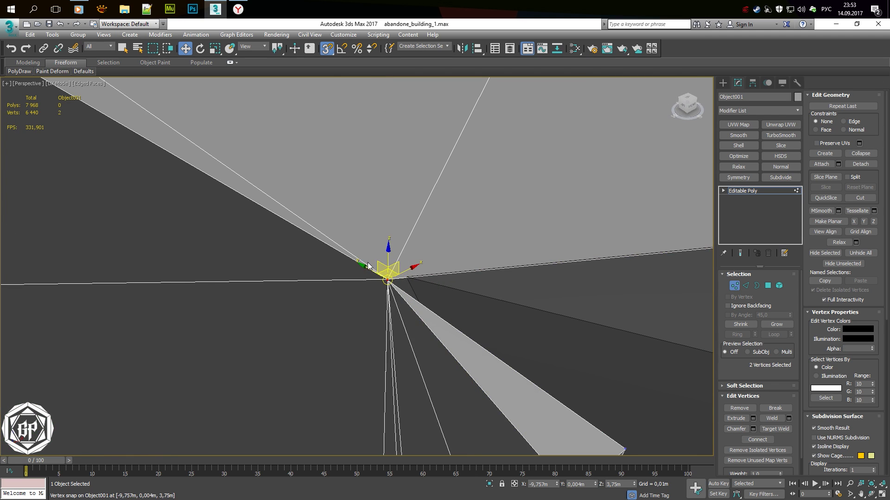
scroll(369, 265, up, 3)
scroll(375, 267, down, 3)
scroll(376, 267, down, 3)
scroll(377, 269, up, 4)
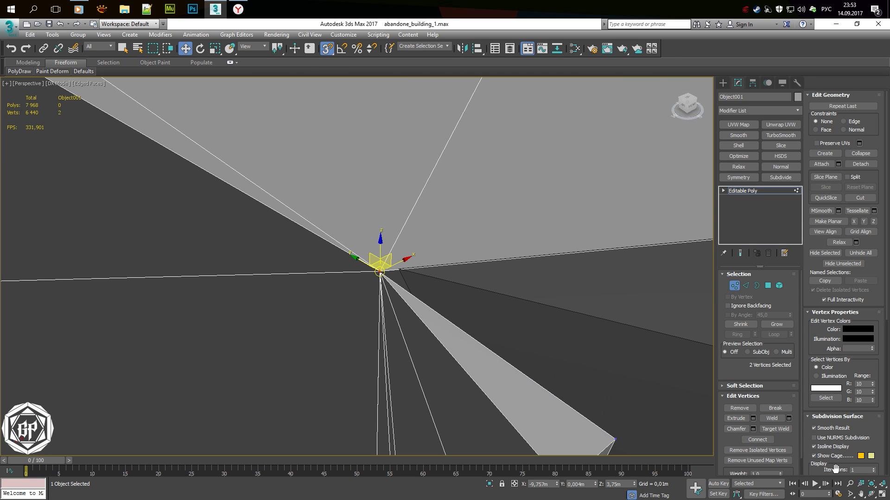
Zoom in on the corner and check the snapped vertex in wireframe
click(849, 483)
drag(491, 296, 491, 269)
drag(644, 214, 454, 305)
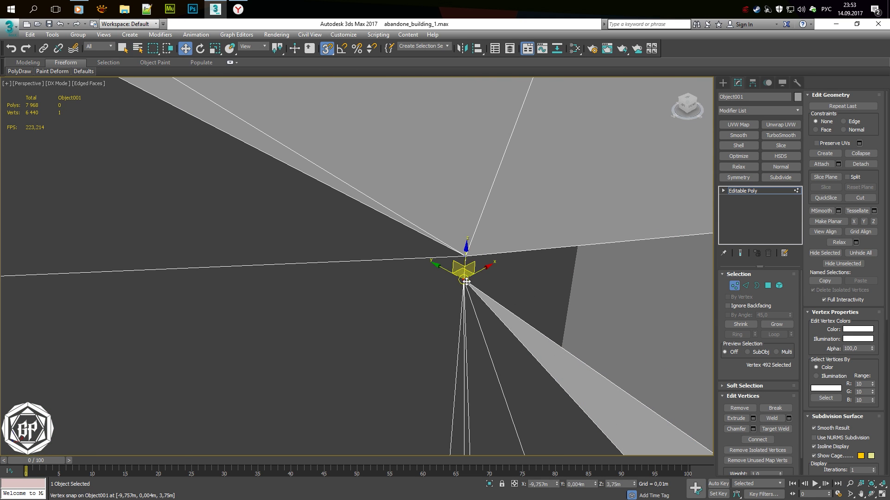
scroll(463, 278, down, 3)
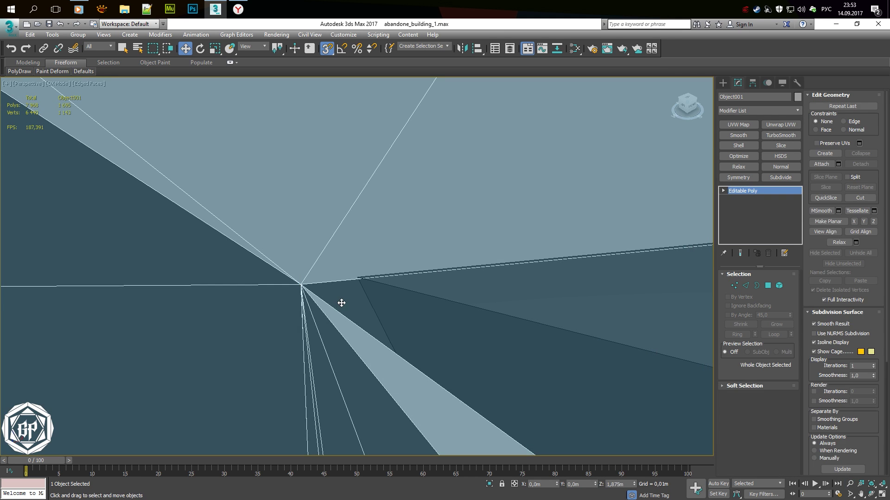
key(F3)
key(F3)
Delete Object008's Optimize, Smooth and Subdivide modifiers, leaving Editable Poly
click(370, 311)
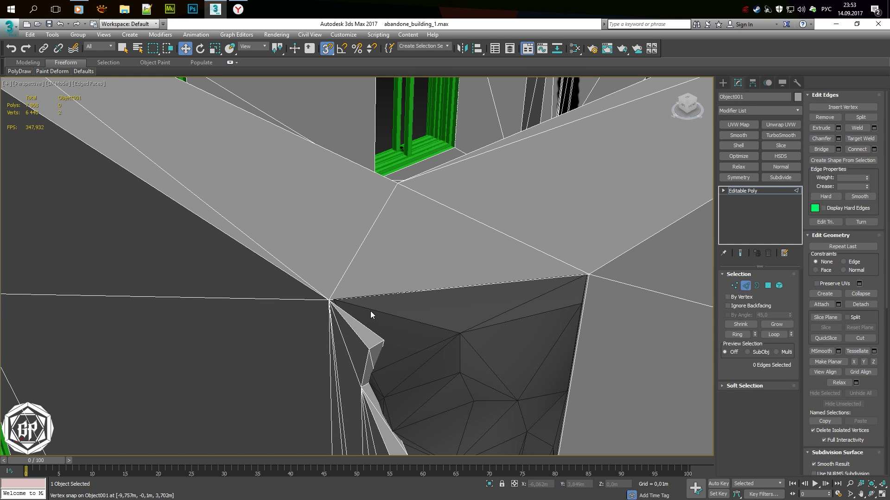
key(s)
right_click(747, 190)
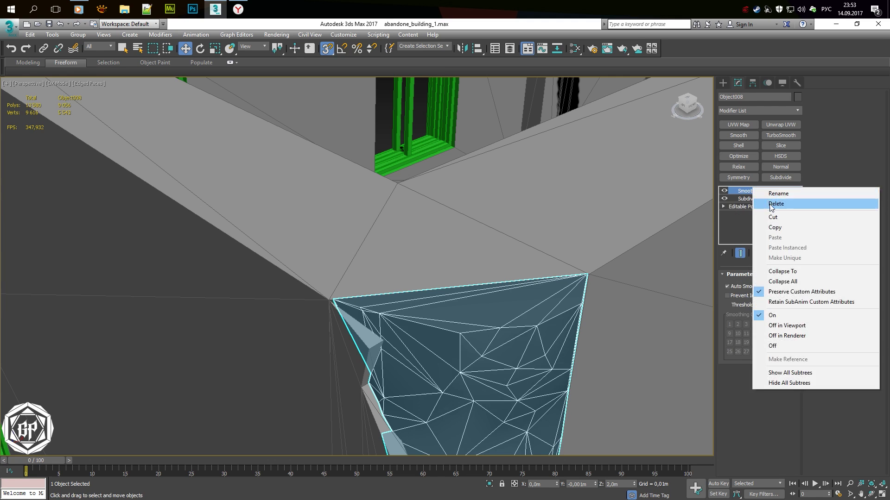
click(760, 279)
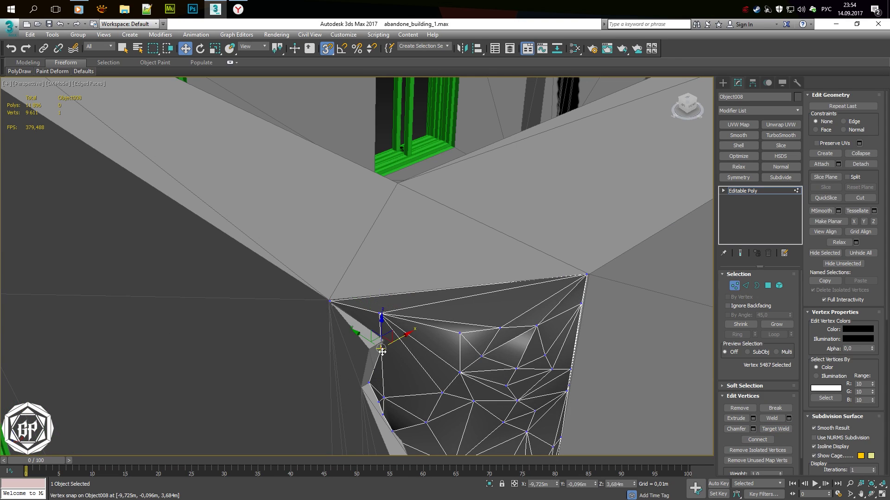
Select the crack's corner vertex, then the matching wall corner vertex on Object001
alt+middle_drag(385, 339, 331, 301)
click(328, 296)
scroll(353, 318, up, 5)
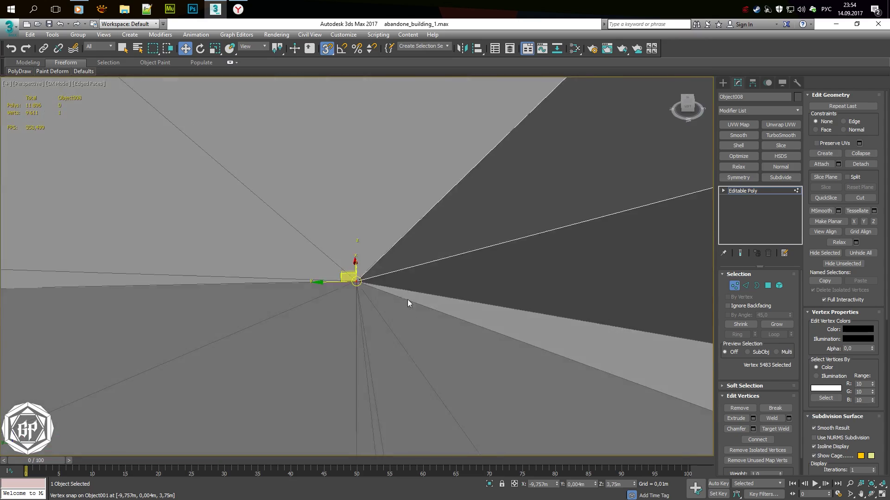
alt+middle_drag(353, 318, 423, 253)
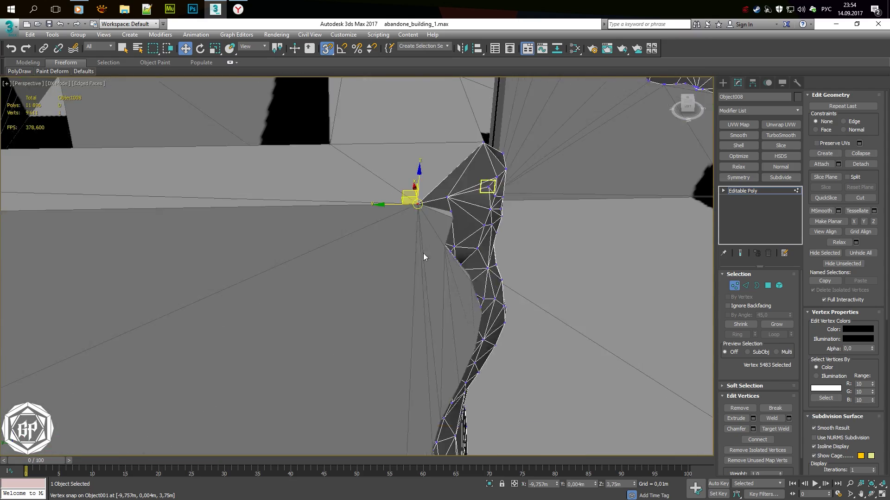
key(1)
click(363, 357)
scroll(370, 354, up, 3)
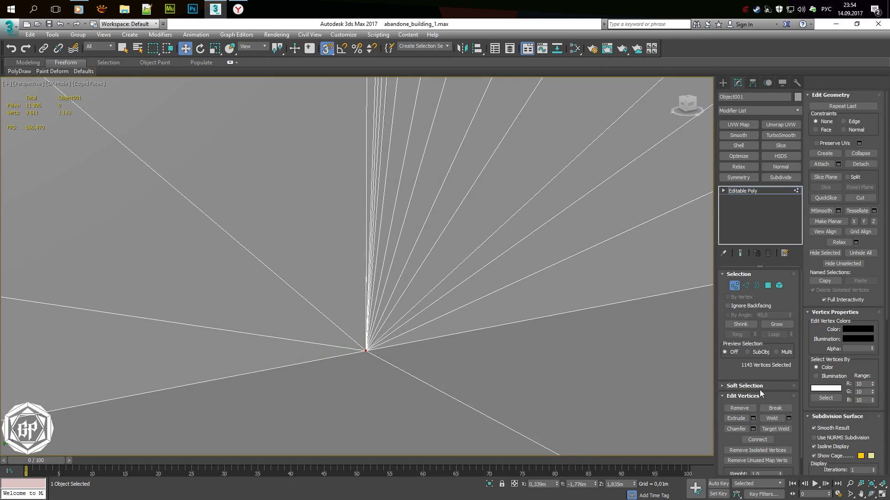
Delete the three stray polygons selected near the slab corner
scroll(385, 364, down, 10)
scroll(397, 228, up, 10)
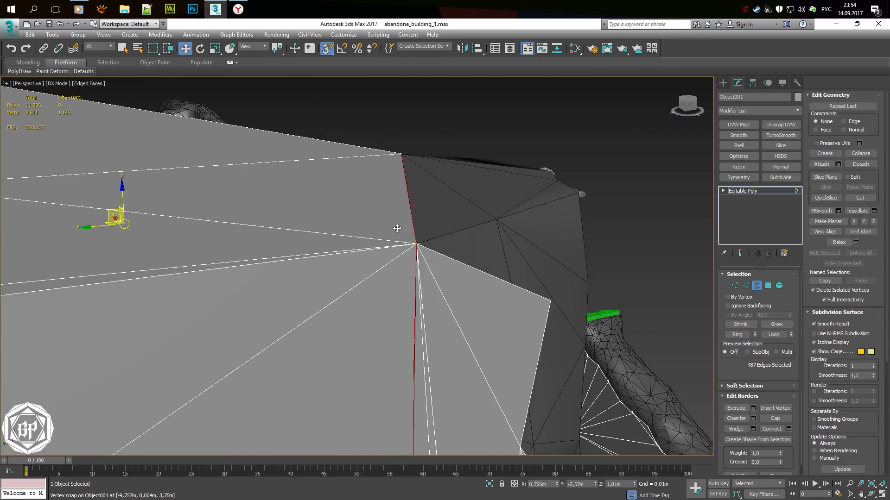
click(403, 236)
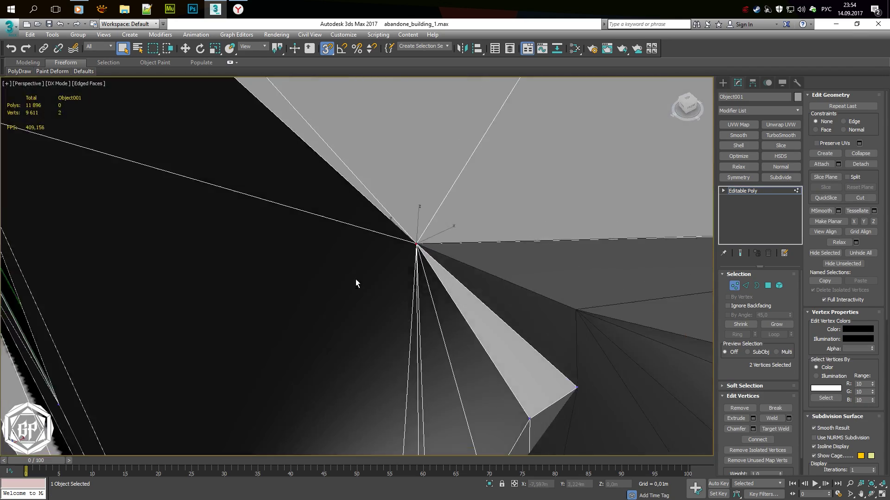
alt+middle_drag(402, 236, 346, 231)
key(t)
key(4)
scroll(318, 363, down, 3)
key(alt+w)
key(w)
mouse_move(507, 335)
alt+middle_down()
mouse_move(493, 338)
mouse_move(533, 352)
alt+middle_up()
key(Delete)
In vertex mode, select the two overlapping vertices at the wall-edge corner
key(1)
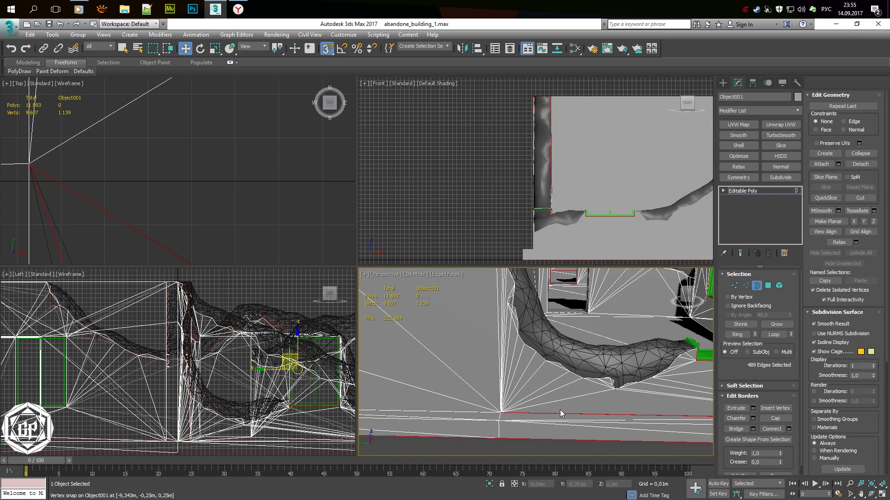
scroll(561, 414, down, 3)
key(4)
key(alt+w)
scroll(482, 369, up, 5)
key(q)
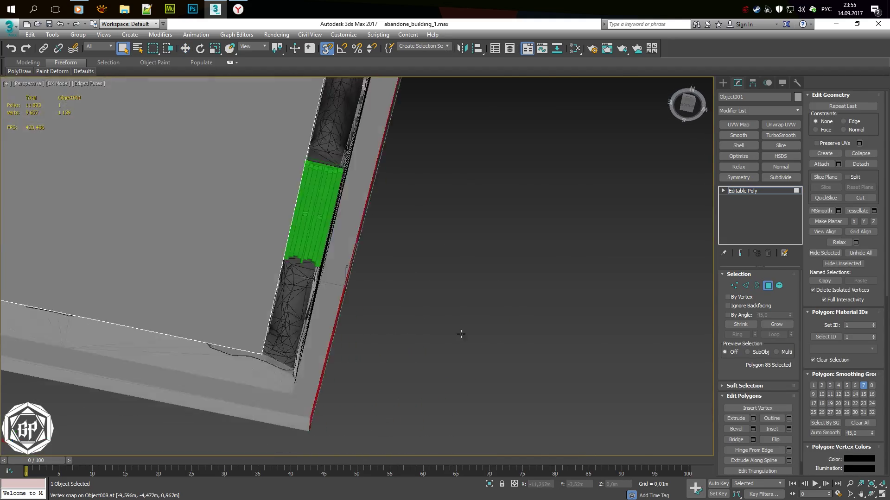
mouse_move(461, 334)
alt+middle_down()
mouse_move(405, 266)
mouse_move(366, 287)
alt+middle_up()
key(3)
scroll(468, 321, up, 3)
key(1)
click(469, 321)
Select the vertex at the slab corner
key(F3)
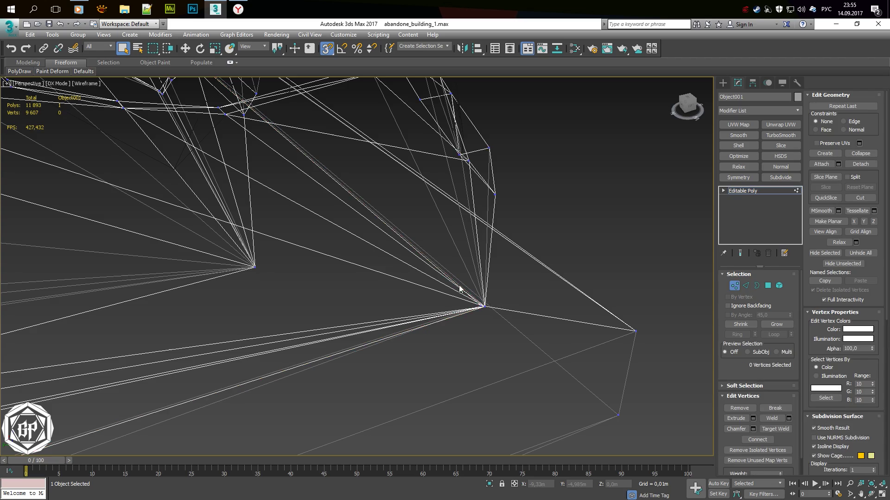
key(F3)
scroll(507, 328, down, 5)
key(w)
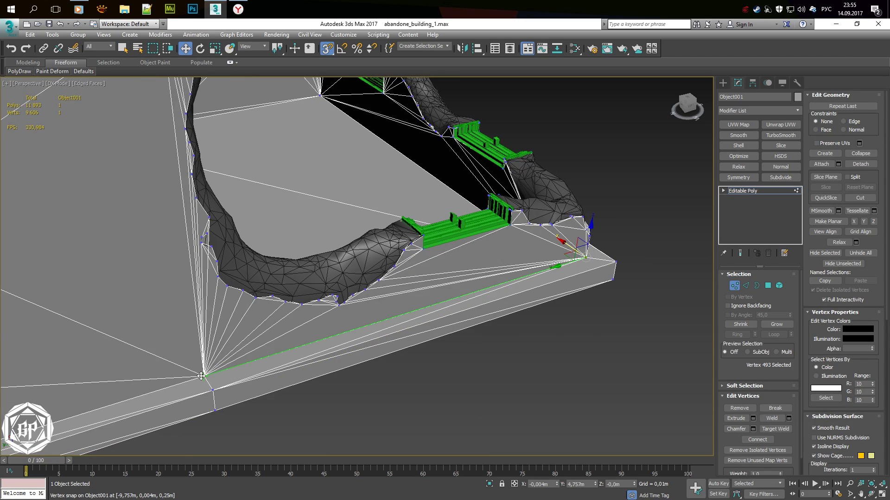
key(1)
click(204, 375)
alt+middle_drag(204, 376, 295, 273)
key(q)
scroll(236, 396, down, 3)
key(1)
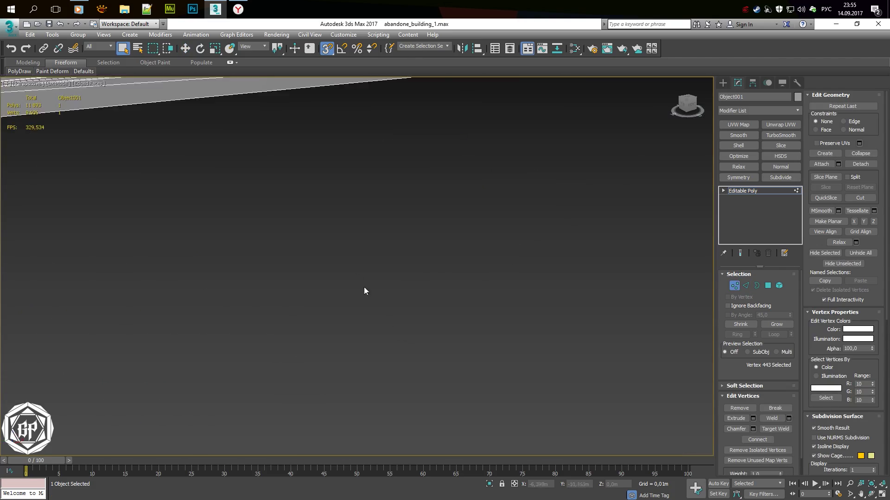
scroll(295, 275, up, 3)
Target-weld the slab-corner vertex onto its neighbour, then inspect the corner and wall opening
key(ctrl+shift+w)
mouse_move(317, 331)
alt+middle_down()
mouse_move(308, 302)
mouse_move(385, 255)
alt+middle_up()
key(F4)
key(q)
key(F4)
mouse_move(243, 257)
alt+middle_down()
mouse_move(477, 298)
mouse_move(528, 290)
alt+middle_up()
key(F4)
key(F4)
scroll(426, 271, up, 5)
mouse_move(426, 272)
alt+middle_down()
mouse_move(334, 268)
mouse_move(544, 301)
mouse_move(336, 297)
alt+middle_up()
scroll(339, 302, down, 2)
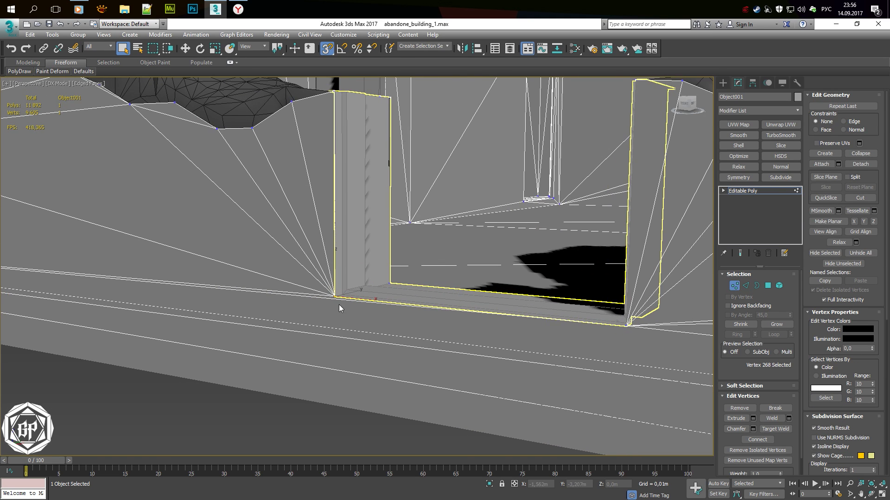
scroll(347, 313, down, 5)
Weld the two vertices at the wall corner into one
click(371, 308)
mouse_move(371, 309)
alt+middle_down()
mouse_move(364, 327)
mouse_move(384, 332)
alt+middle_up()
key(1)
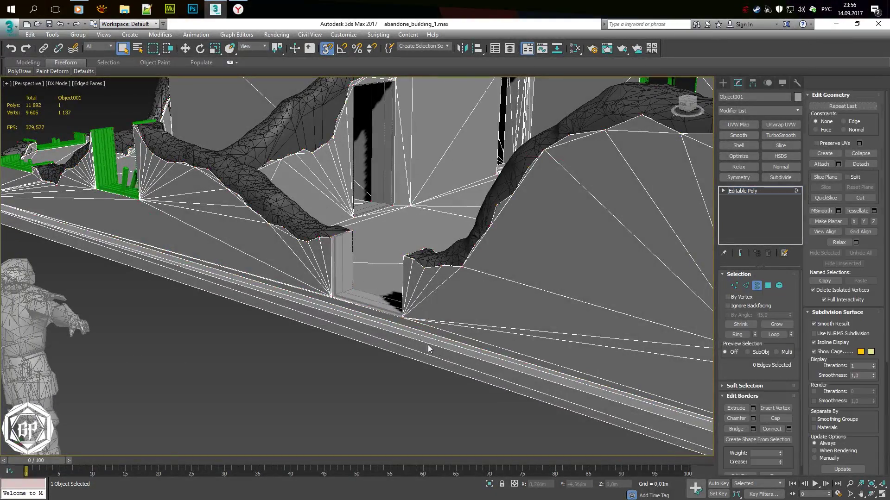
key(ctrl+a)
mouse_move(437, 351)
alt+middle_down()
mouse_move(395, 341)
mouse_move(630, 423)
mouse_move(362, 349)
mouse_move(364, 220)
alt+middle_up()
key(F3)
key(F3)
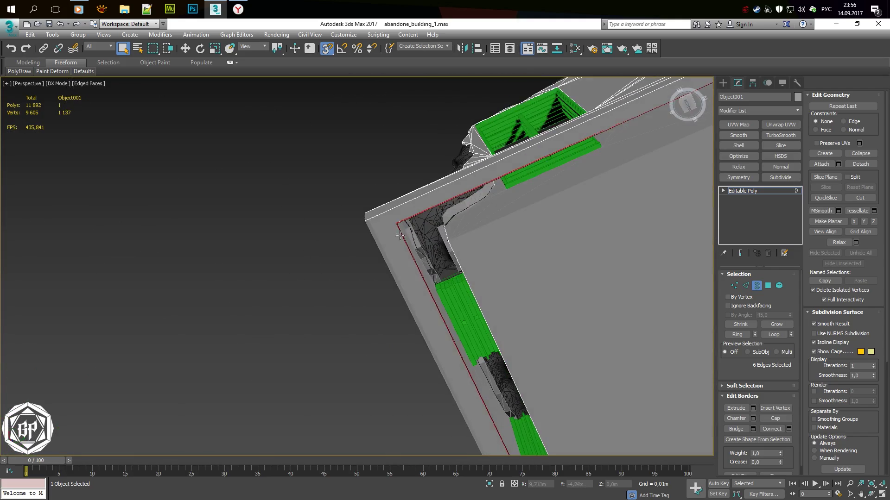
key(1)
click(404, 224)
scroll(516, 263, up, 5)
mouse_move(515, 262)
alt+middle_down()
mouse_move(430, 304)
mouse_move(526, 381)
mouse_move(381, 323)
alt+middle_up()
ctrl+click(372, 324)
key(ctrl+shift+w)
Weld the doubled vertices at the other wall corner and check the result
key(w)
scroll(381, 323, down, 5)
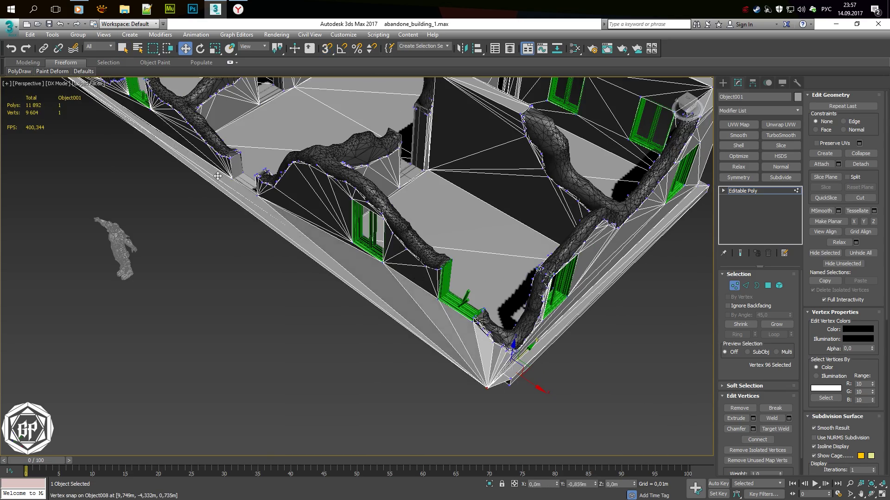
key(F4)
mouse_move(695, 184)
alt+middle_down()
mouse_move(509, 325)
mouse_move(462, 375)
alt+middle_up()
scroll(335, 402, up, 5)
scroll(466, 366, down, 3)
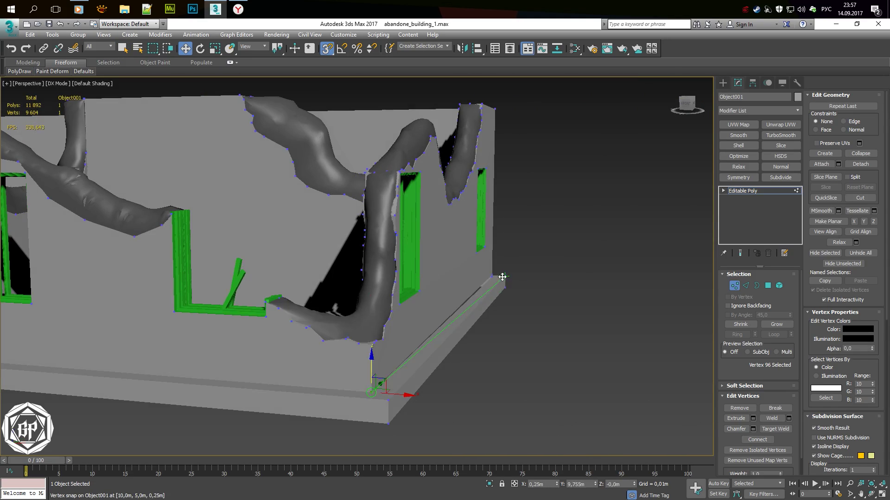
scroll(502, 277, up, 5)
alt+middle_drag(496, 284, 373, 324)
scroll(373, 324, up, 3)
click(494, 291)
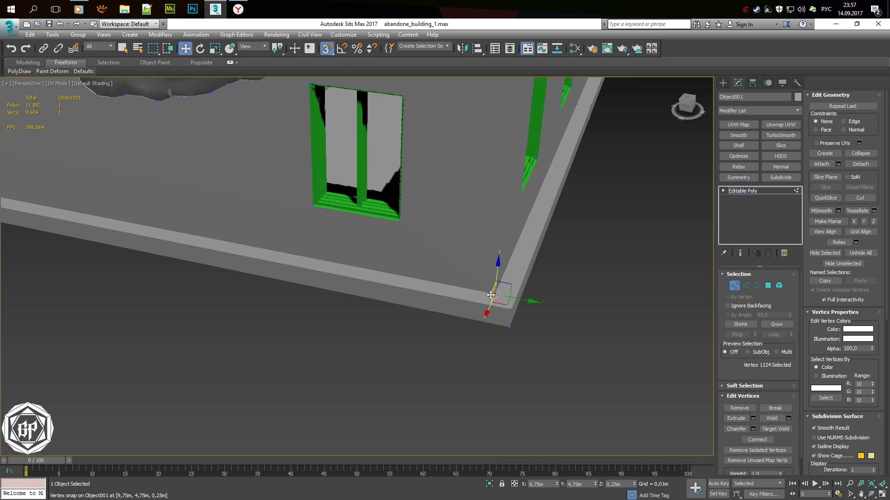
key(ctrl+alt+c)
scroll(533, 301, down, 4)
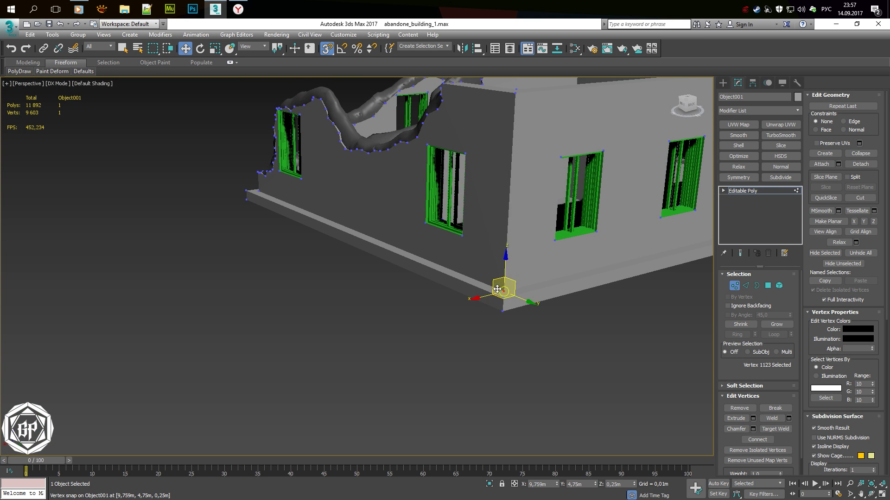
alt+middle_drag(497, 289, 532, 230)
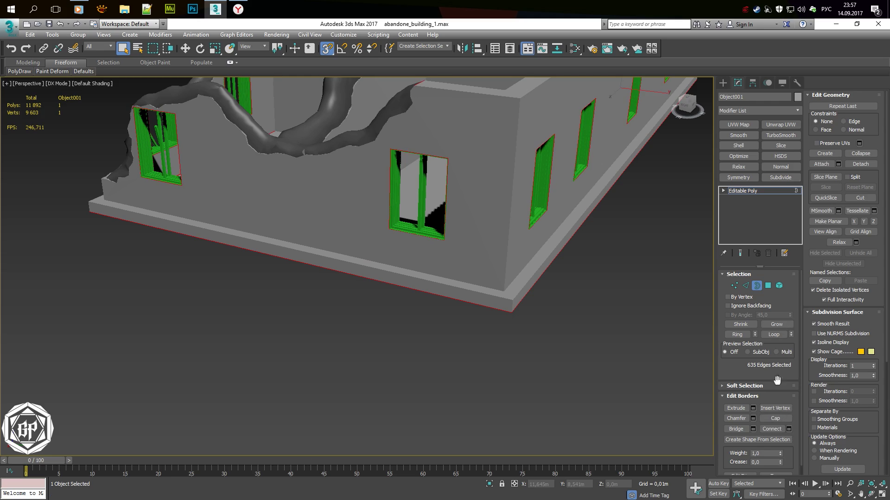
Select the corner vertex and the open border edges near the wall corner
scroll(449, 256, down, 10)
mouse_move(367, 199)
alt+middle_down()
mouse_move(506, 249)
mouse_move(459, 232)
alt+middle_up()
scroll(440, 232, up, 5)
scroll(486, 246, up, 3)
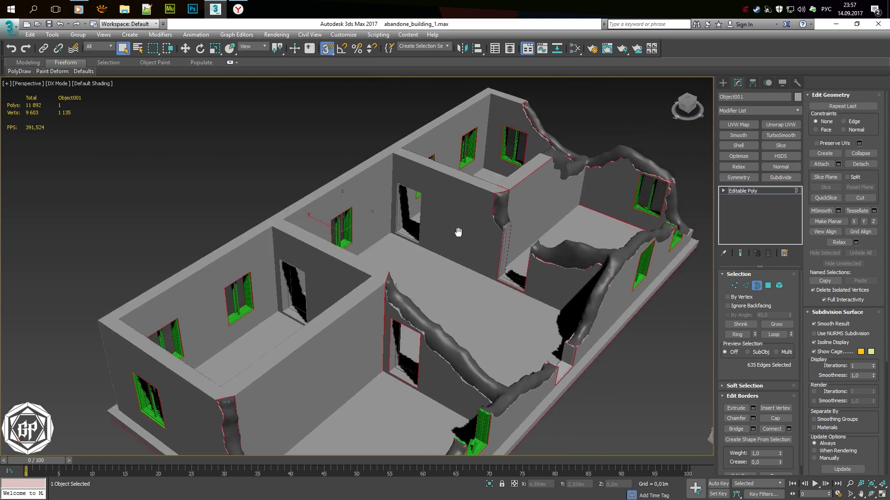
key(1)
scroll(458, 232, up, 6)
click(471, 183)
key(F3)
key(F3)
key(3)
drag(420, 147, 448, 203)
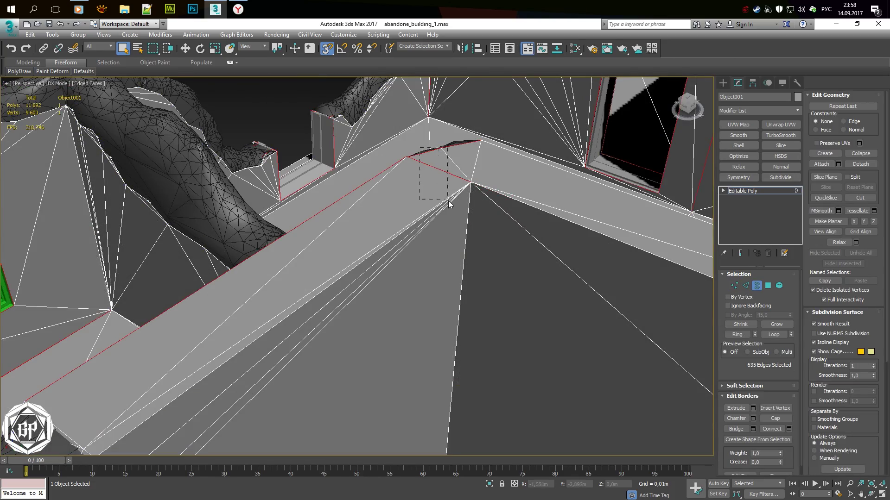
Snap the crack vertex onto the wall corner
scroll(445, 197, down, 10)
alt+middle_drag(445, 198, 482, 185)
scroll(504, 180, up, 8)
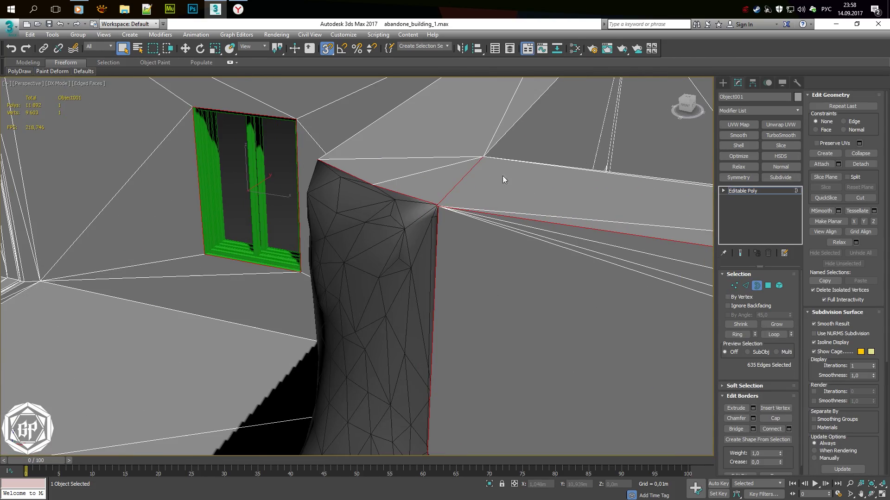
scroll(448, 195, up, 3)
key(w)
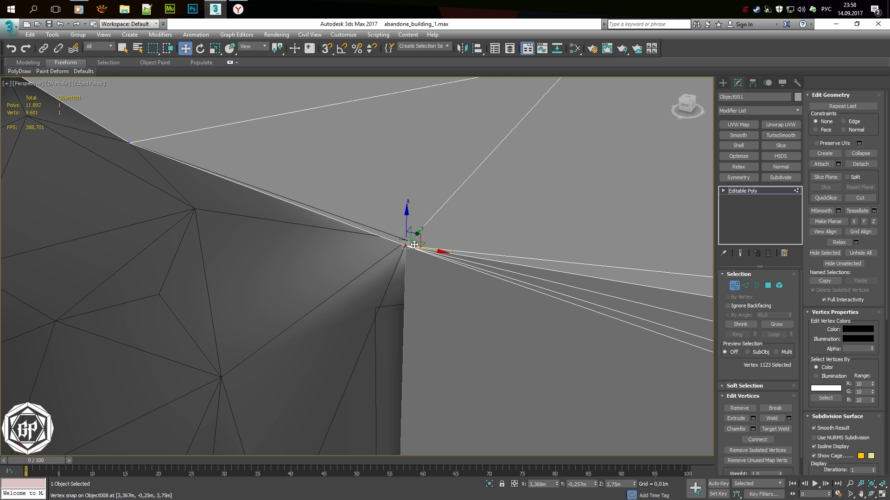
drag(413, 237, 524, 314)
Merge the crack mesh's top corner vertex into its neighbour
key(1)
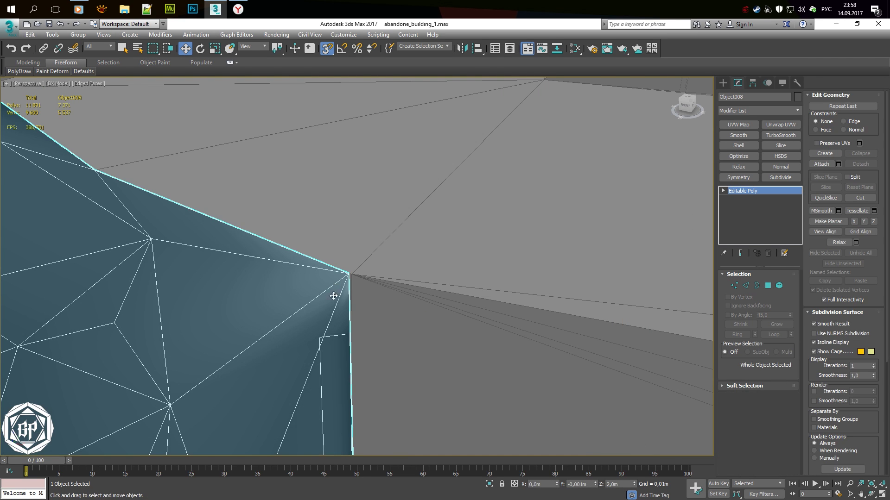
key(4)
click(338, 350)
key(1)
key(q)
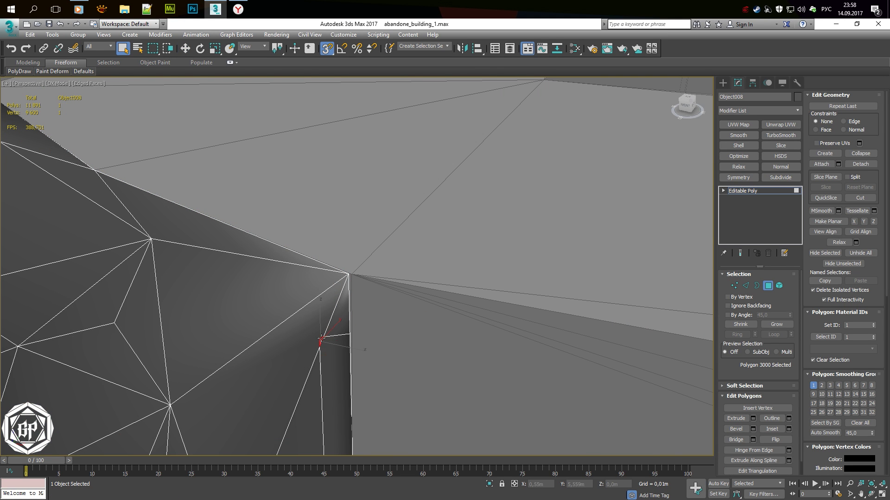
click(348, 274)
alt+middle_drag(355, 273, 343, 361)
click(319, 355)
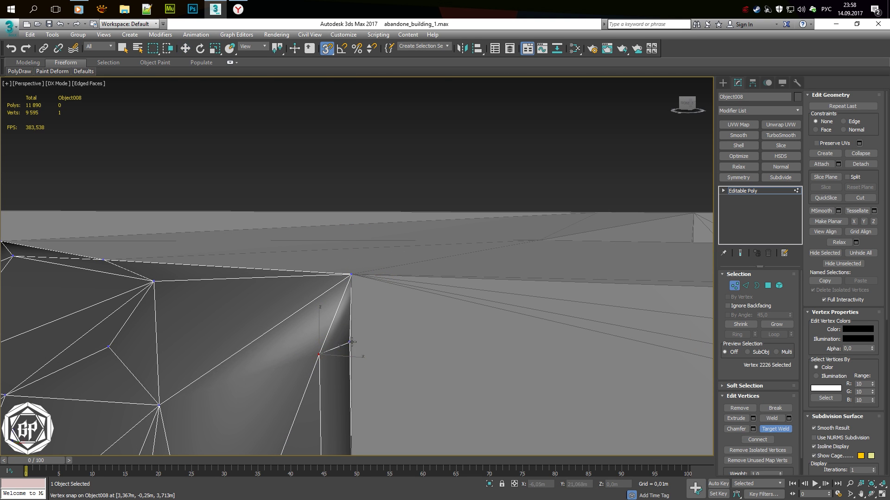
scroll(354, 317, down, 5)
With snapping off, merge the stray vertex on the crack edge into its neighbour
key(w)
key(s)
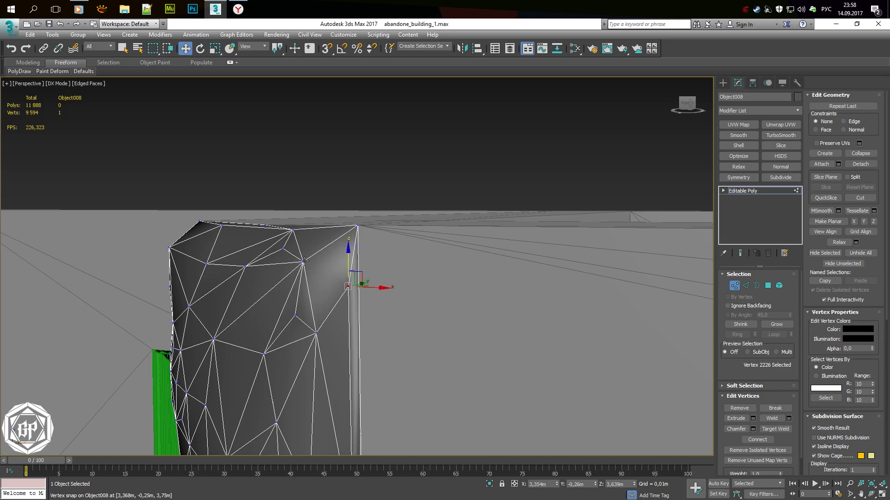
mouse_move(308, 272)
alt+middle_down()
mouse_move(354, 241)
mouse_move(328, 208)
alt+middle_up()
key(F3)
click(356, 227)
click(740, 408)
key(F3)
Reselect the crack mesh in vertex mode and turn vertex snapping back on
click(357, 165)
mouse_move(358, 165)
alt+middle_down()
mouse_move(366, 218)
mouse_move(329, 223)
mouse_move(339, 281)
alt+middle_up()
key(3)
click(342, 171)
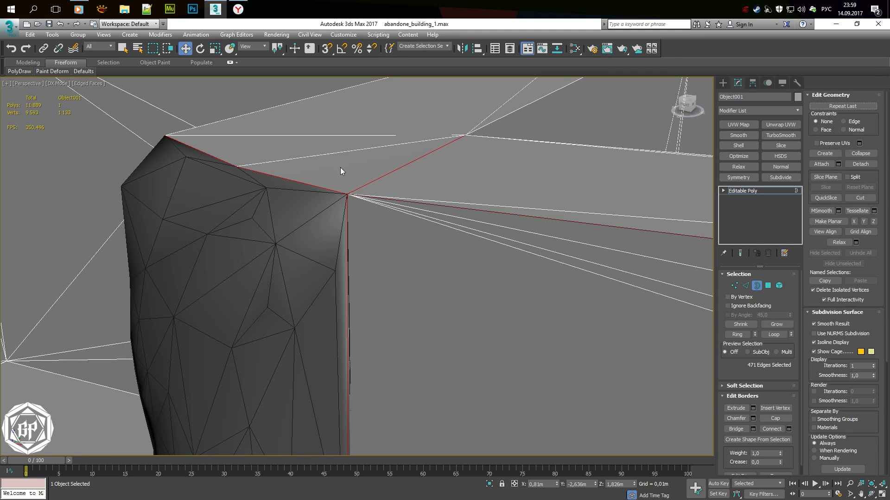
scroll(351, 357, up, 5)
scroll(351, 357, down, 5)
click(327, 209)
key(1)
scroll(327, 208, up, 4)
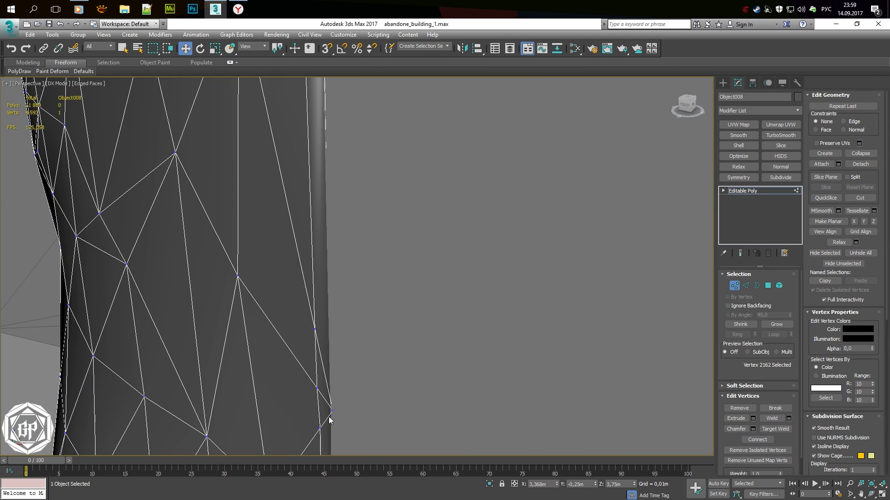
alt+middle_drag(371, 381, 356, 425)
key(s)
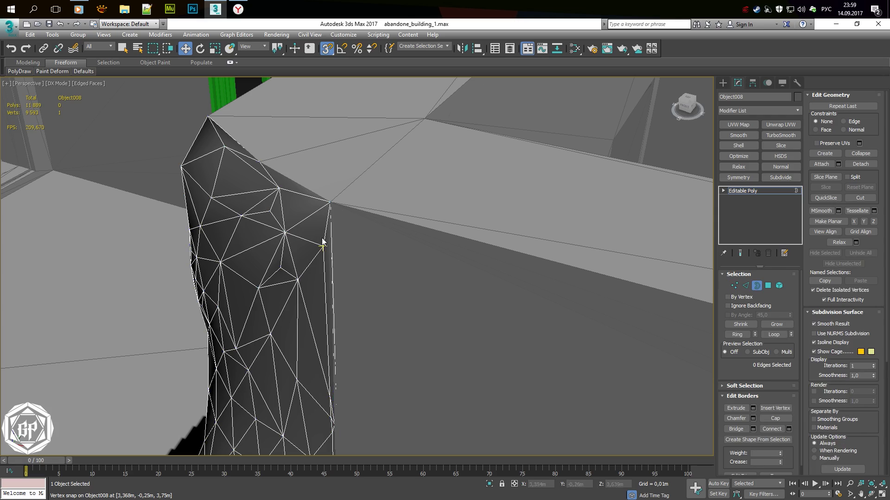
scroll(346, 285, down, 5)
Select the crack's top corner vertex and check its placement from the top view
click(341, 255)
scroll(342, 254, up, 3)
scroll(342, 255, up, 4)
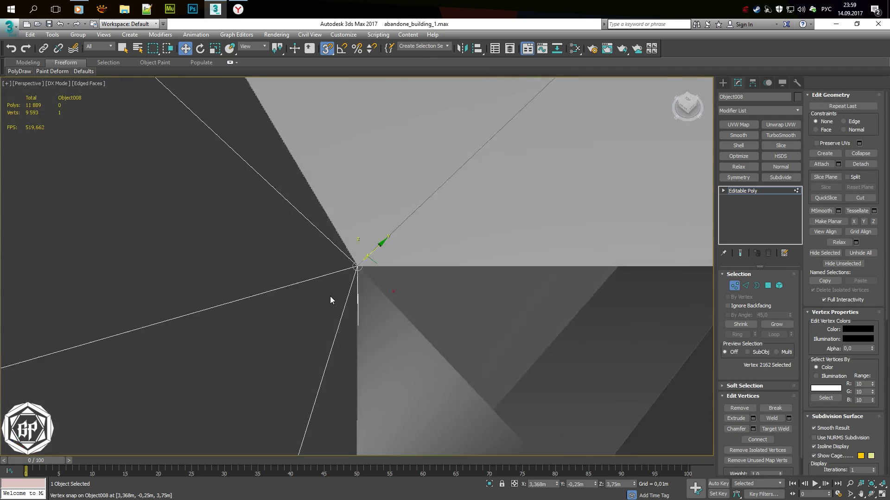
alt+middle_drag(337, 298, 274, 318)
key(t)
scroll(451, 283, up, 1)
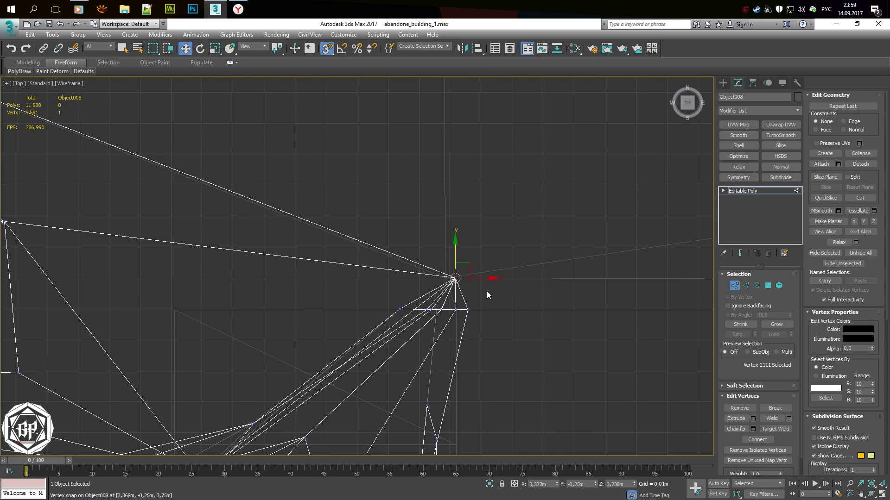
key(p)
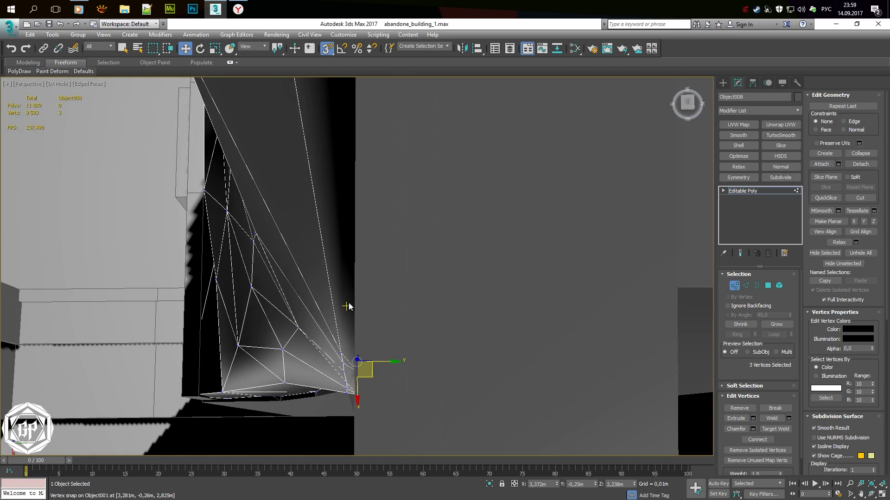
key(alt+w)
key(alt+w)
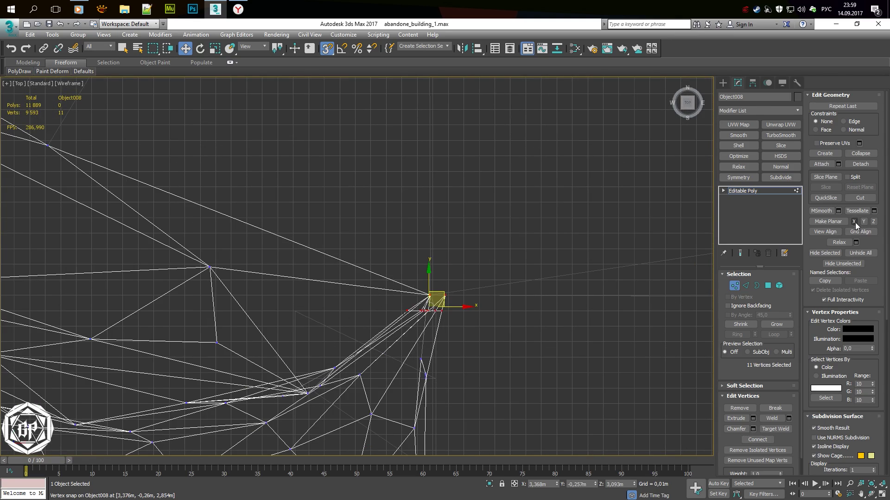
key(p)
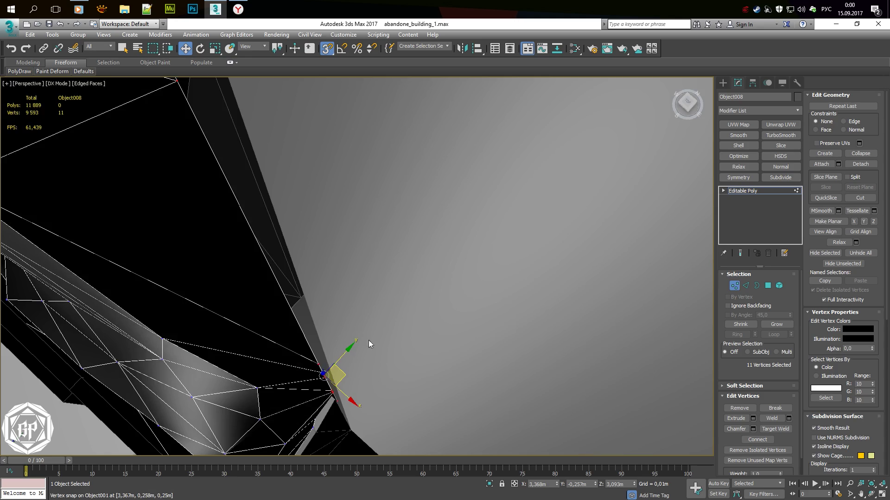
Turn snapping off, leave vertex editing, and select all objects in the scene
alt+middle_drag(369, 344, 369, 341)
key(s)
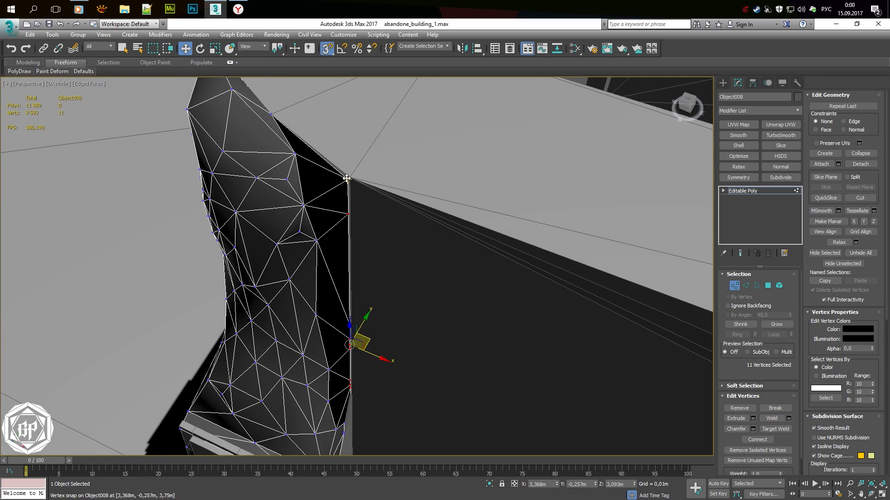
key(shift+z)
key(6)
key(ctrl+a)
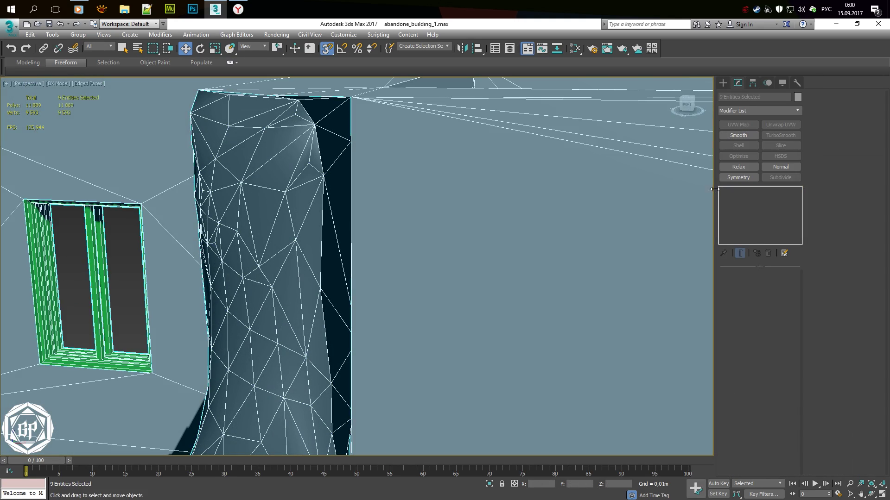
Apply Smooth to the crack mesh Object008 and convert it to Editable Poly
click(278, 254)
click(744, 135)
right_click(346, 231)
key(Escape)
right_click(391, 232)
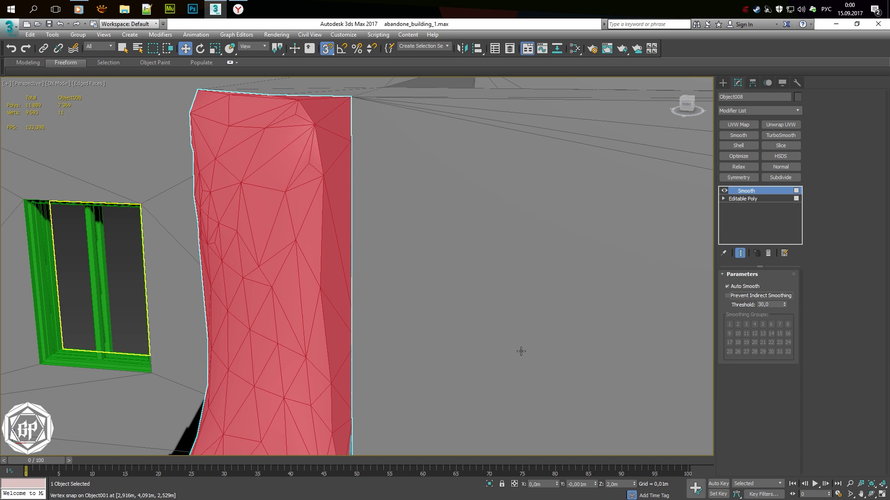
click(521, 351)
Select a polygon on the crack, orbit around it, then reselect Object008 at object level
key(4)
click(337, 277)
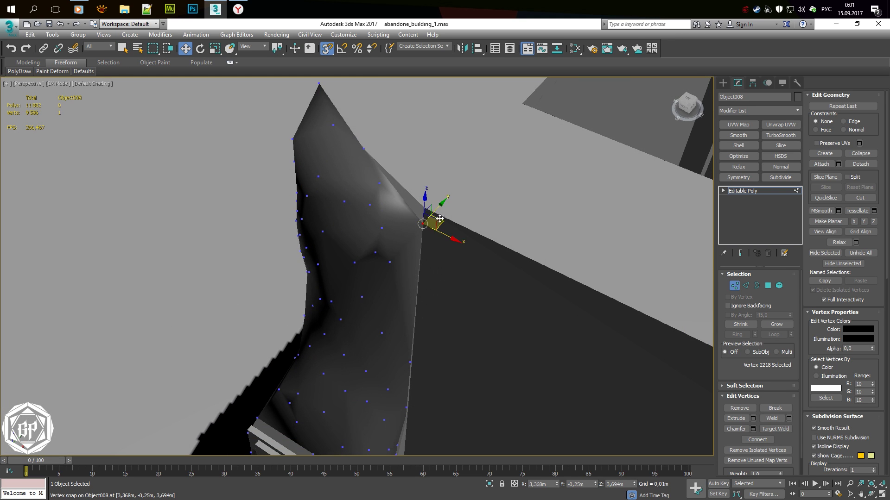
alt+middle_drag(440, 219, 441, 233)
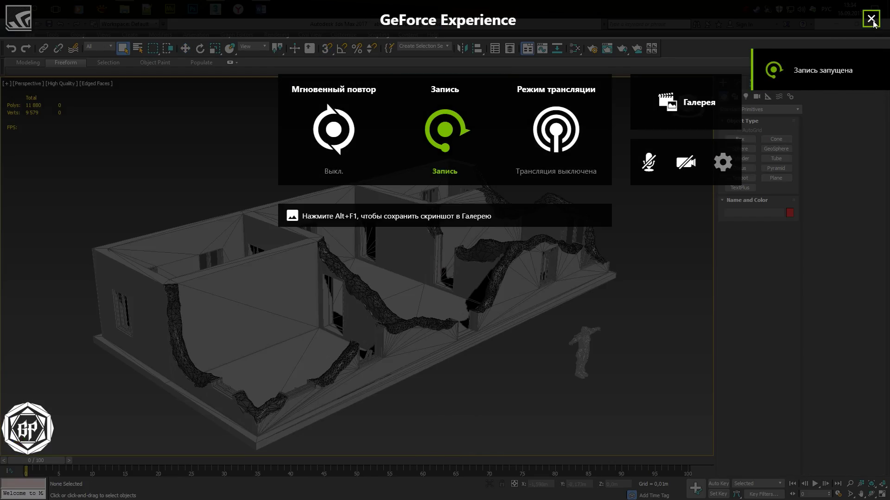
click(871, 19)
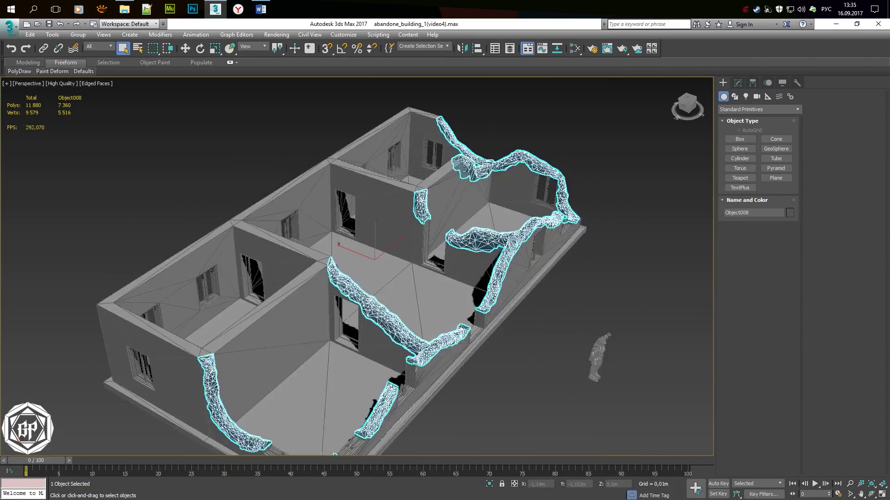
Add an Optimize modifier to the crack mesh, raising the face threshold and keeping smooth boundaries
key(z)
click(737, 82)
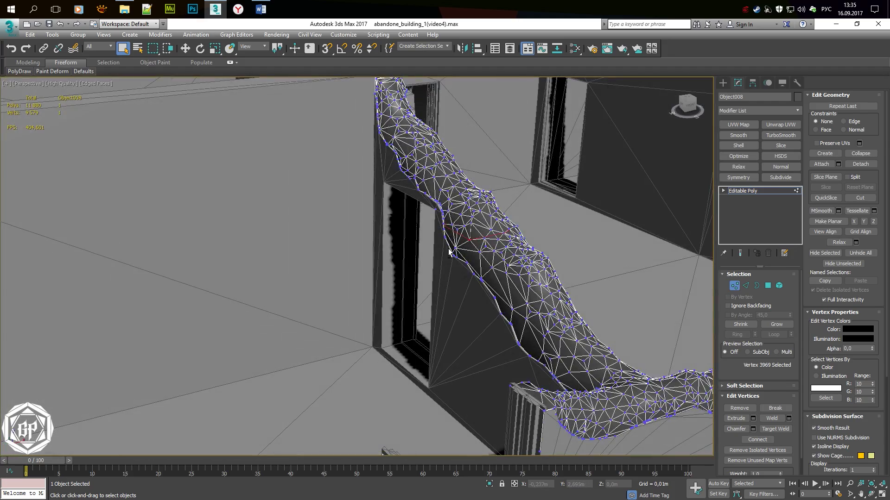
alt+middle_drag(139, 139, 43, 112)
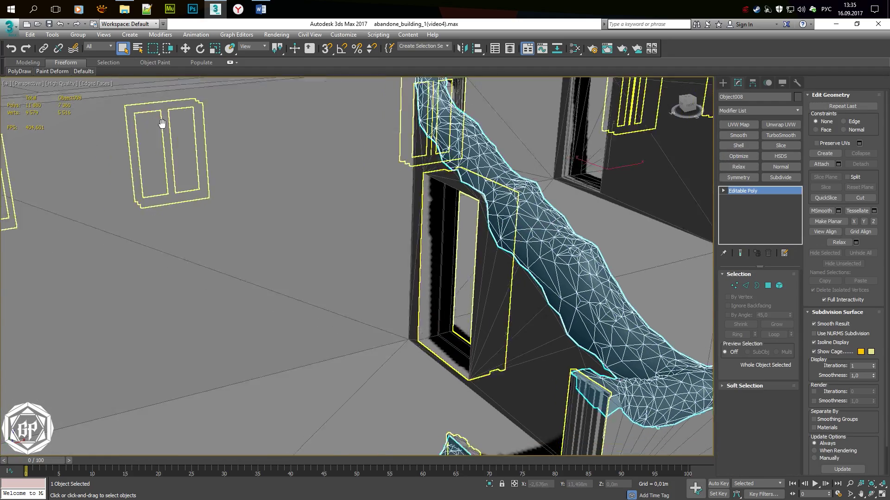
click(741, 156)
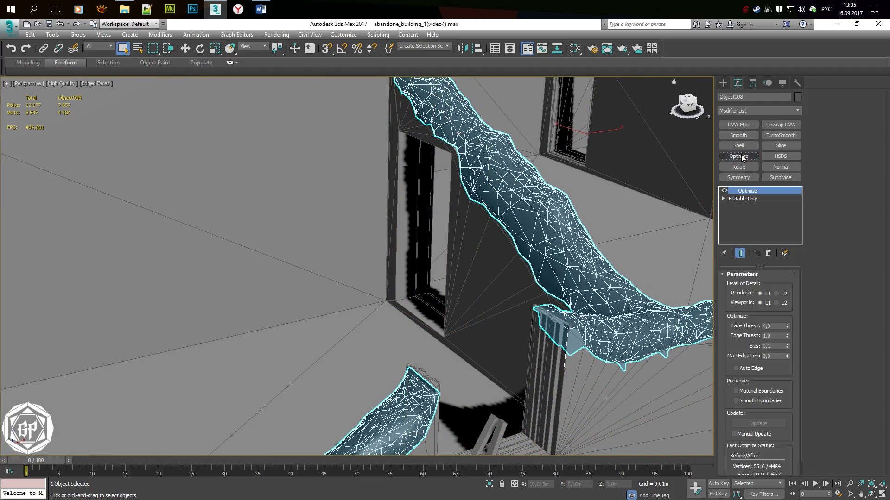
key(F4)
scroll(378, 214, down, 5)
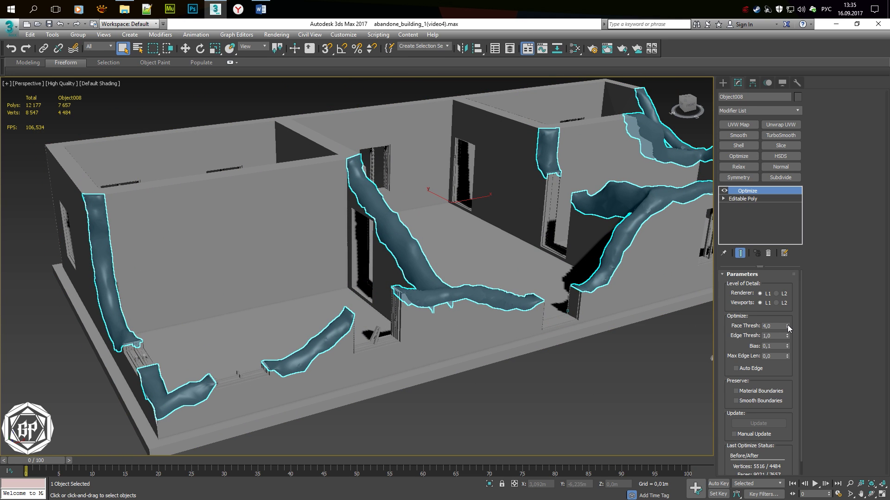
click(788, 324)
middle_drag(667, 328, 666, 341)
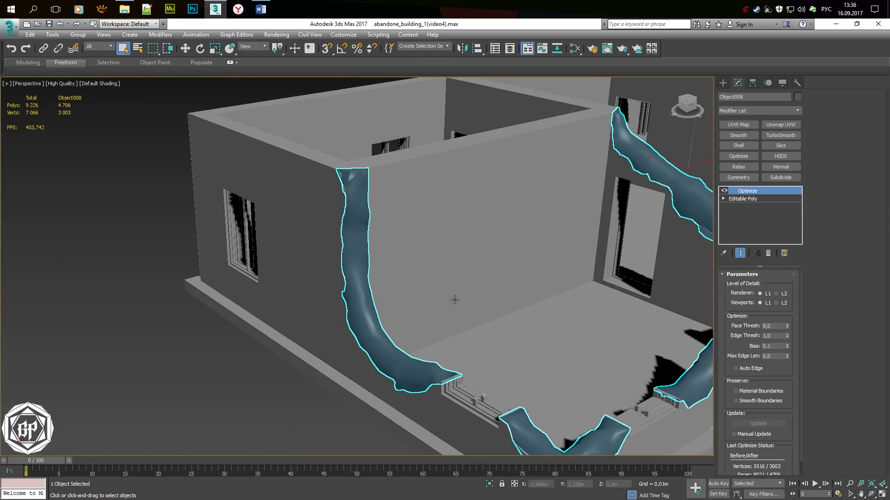
right_click(372, 228)
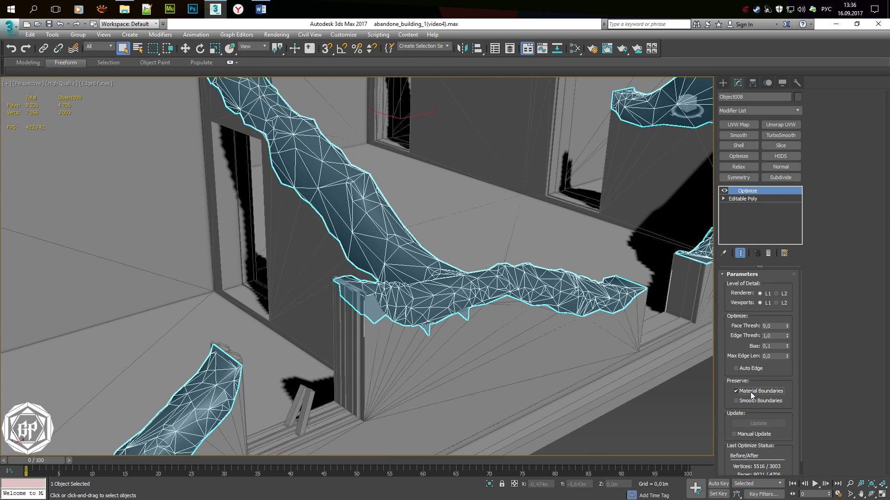
click(736, 401)
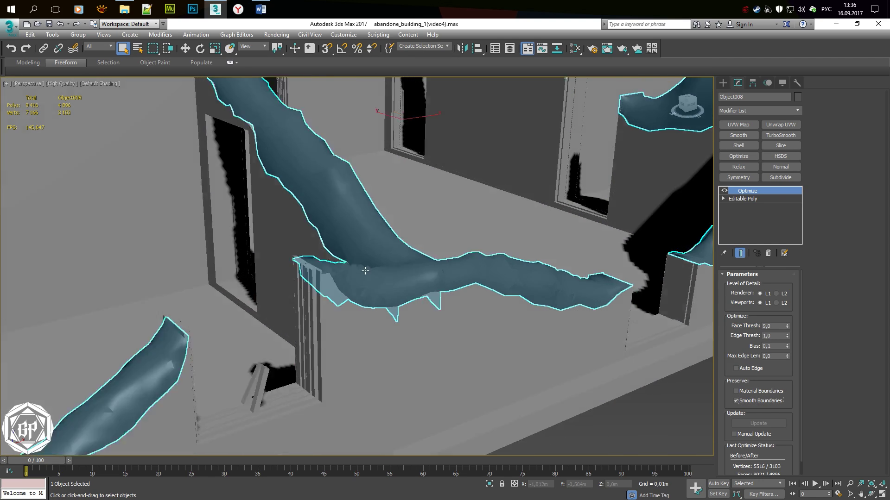
key(F4)
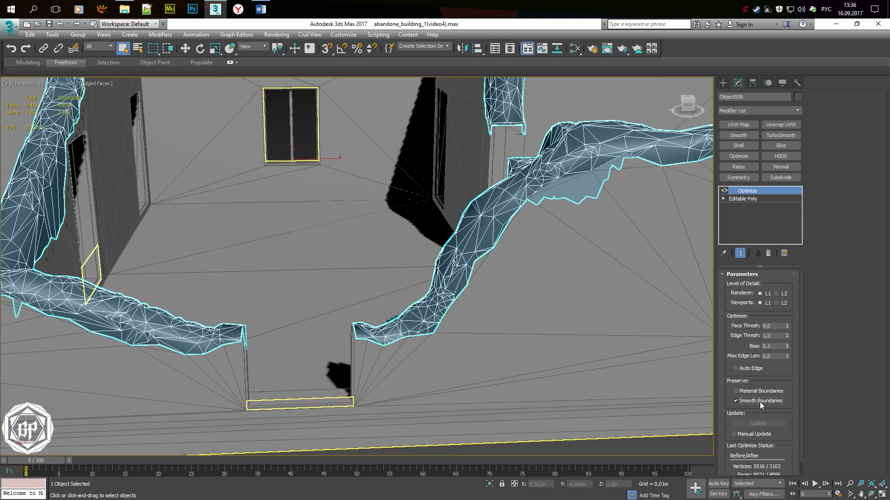
key(F4)
In Optimize, uncheck Material Boundaries and enable Auto Edge
alt+middle_drag(602, 325, 574, 232)
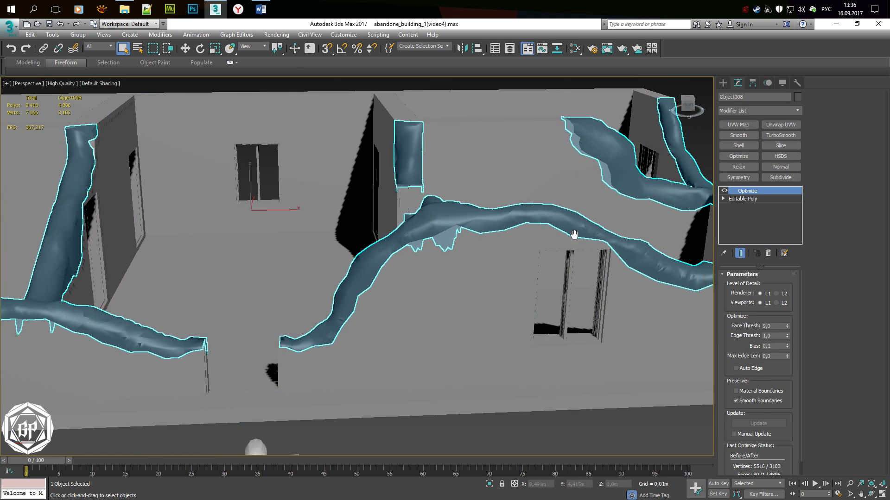
right_click(413, 206)
alt+middle_drag(675, 306, 641, 332)
scroll(685, 350, up, 3)
click(767, 391)
middle_drag(561, 274, 564, 277)
key(F4)
click(747, 368)
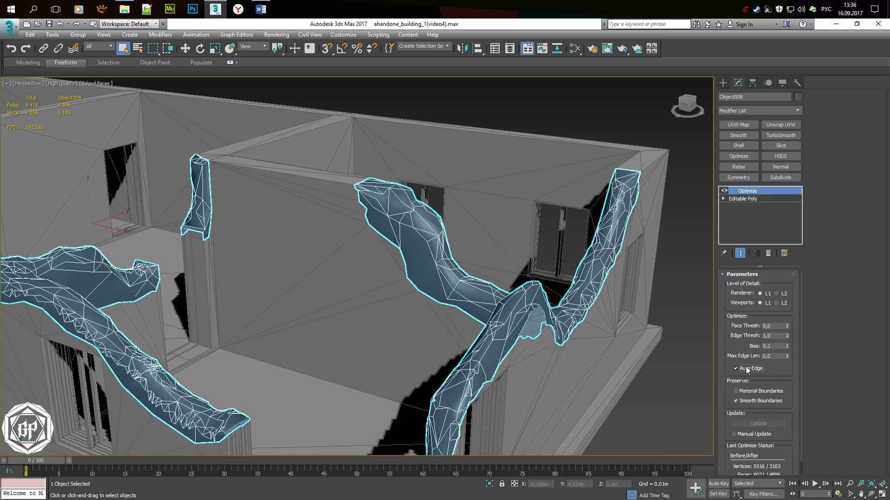
Add a Subdivide modifier with size 100, collapse the stack, and enter Vertex mode
click(780, 178)
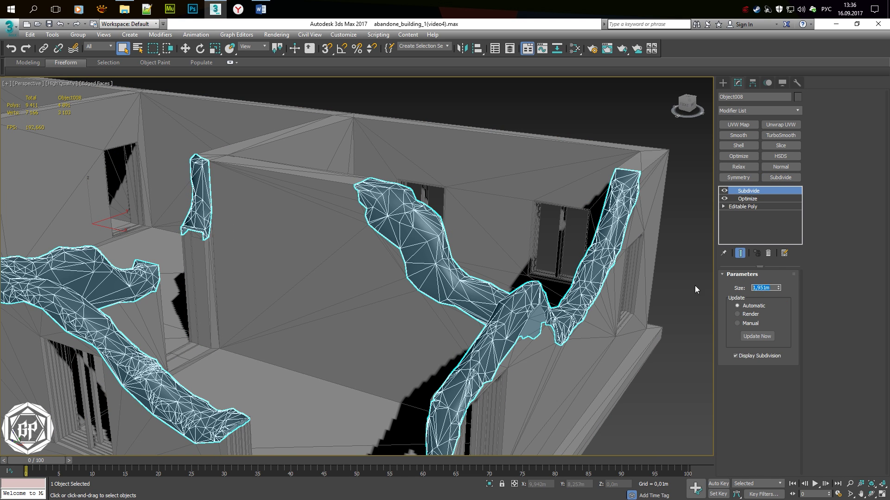
text(100)
key(Return)
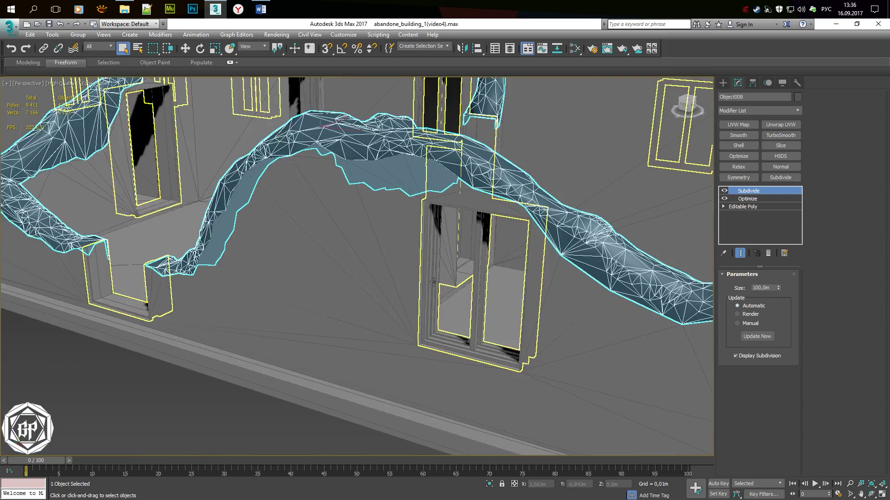
scroll(436, 286, up, 10)
right_click(575, 260)
click(760, 355)
key(1)
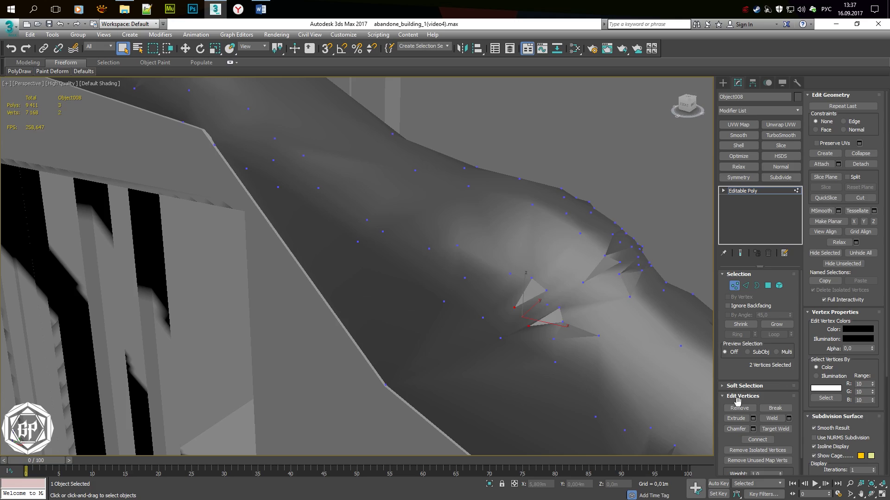
Remove the two stray vertices, then select all vertices and weld them
click(739, 408)
key(F3)
key(ctrl+a)
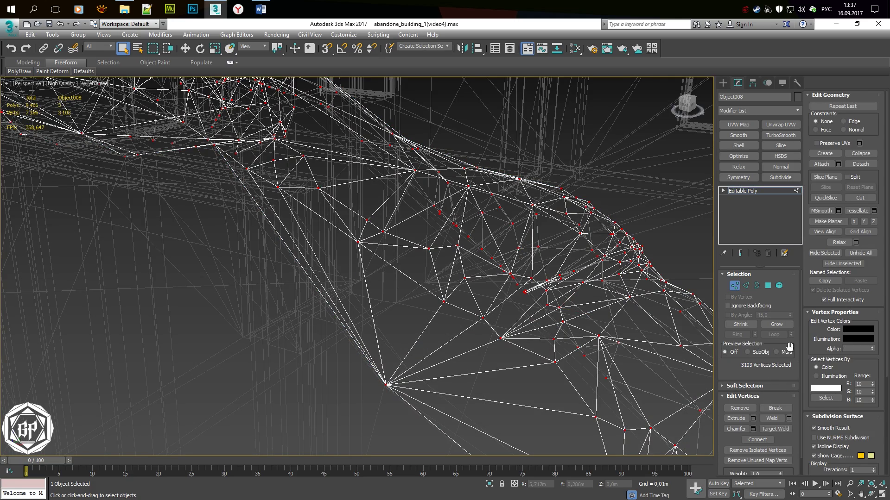
click(788, 419)
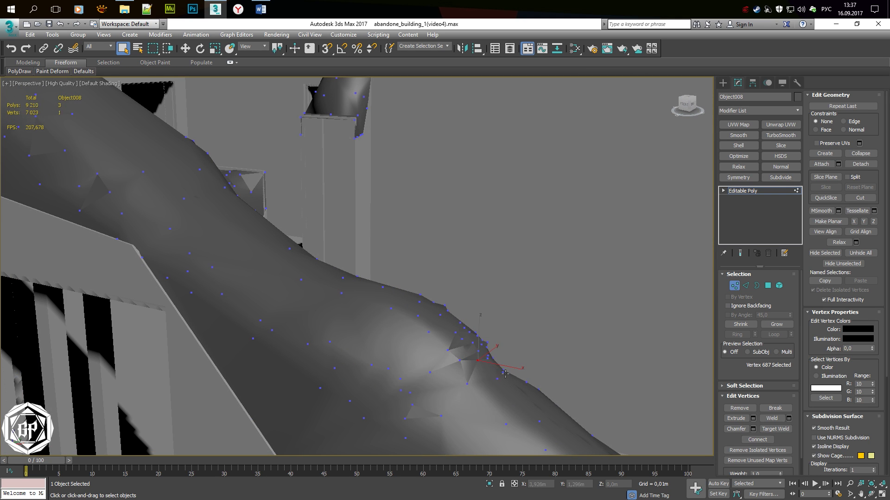
alt+middle_drag(505, 373, 479, 376)
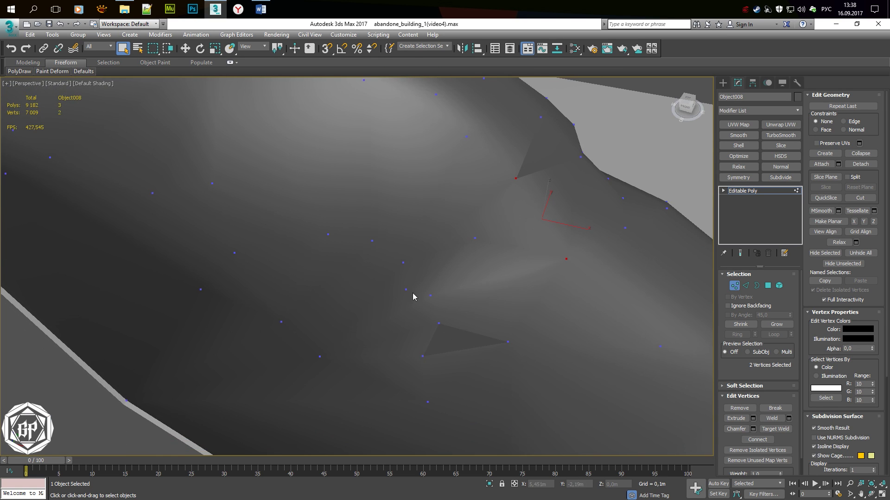
Collapse overlapping vertex pairs on the crack mesh into single vertices
key(F4)
click(431, 295)
key(ctrl+alt+c)
key(F4)
alt+middle_drag(425, 343, 407, 311)
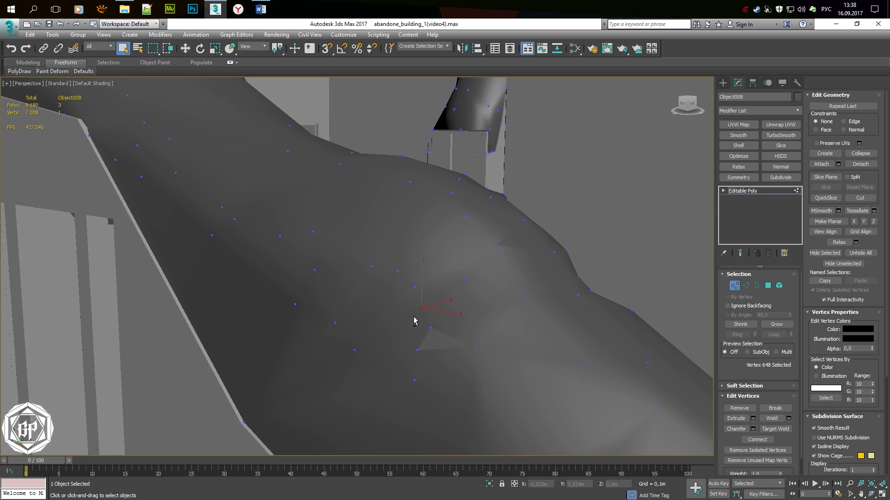
key(ctrl+alt+c)
mouse_move(419, 350)
alt+middle_down()
mouse_move(390, 358)
mouse_move(518, 245)
mouse_move(562, 260)
mouse_move(688, 244)
alt+middle_up()
key(F4)
key(F4)
Add a Smooth modifier to the crack mesh and collapse it into the editable poly
key(1)
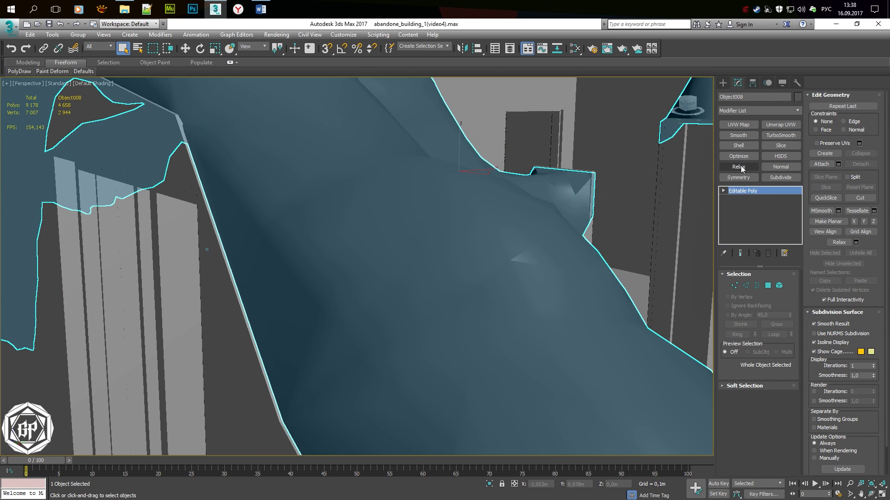
click(738, 135)
right_click(742, 191)
click(635, 250)
alt+middle_drag(635, 250, 481, 334)
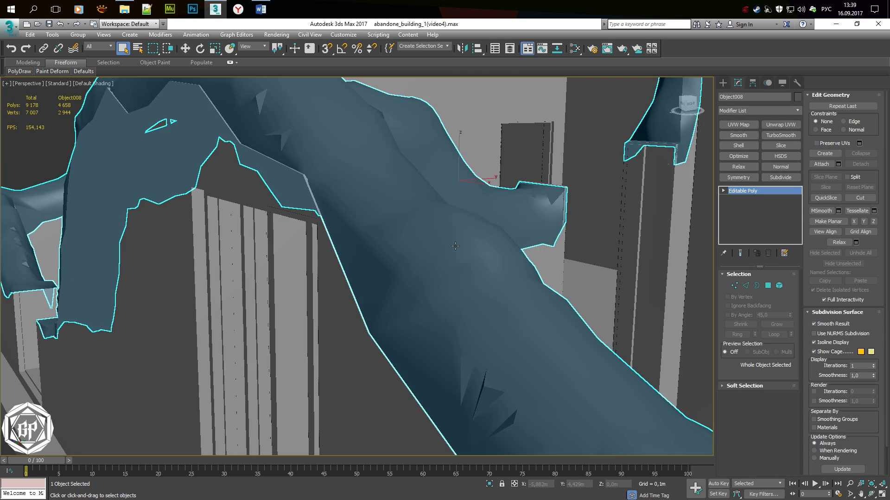
In Vertex mode, remove stray spike-causing vertices and collapse one vertex pair
key(1)
key(F4)
scroll(481, 334, up, 5)
click(739, 408)
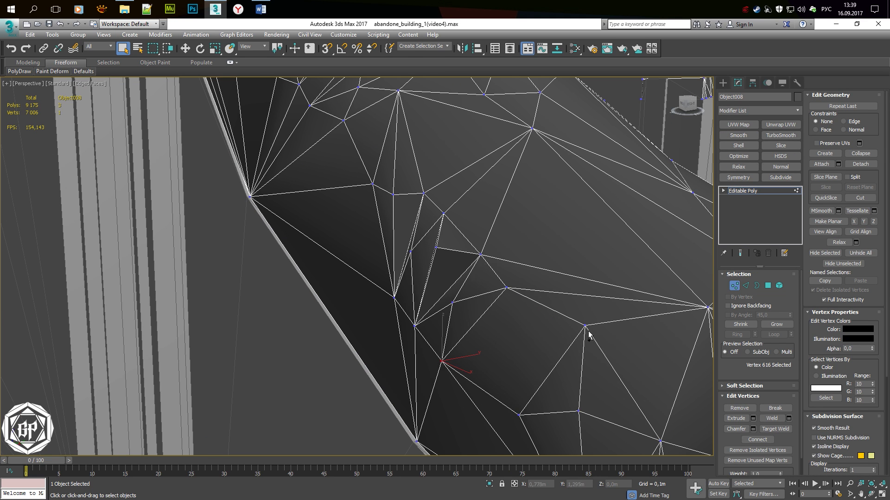
key(F4)
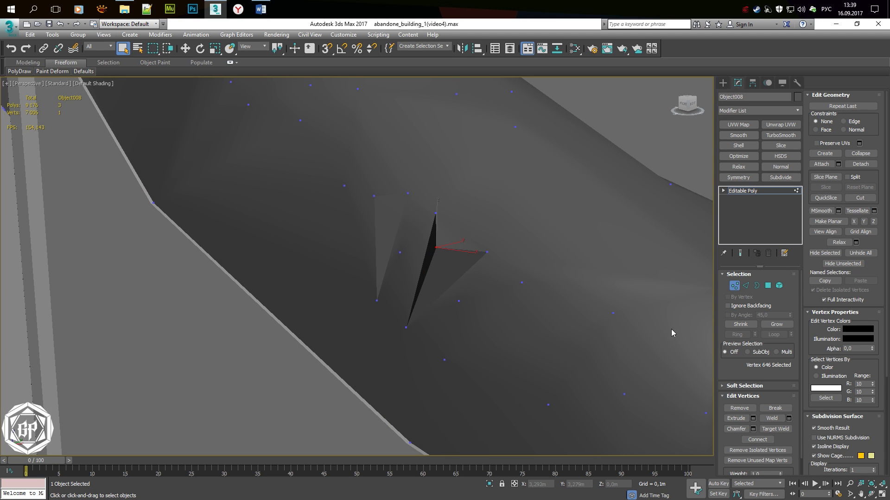
click(739, 407)
key(F4)
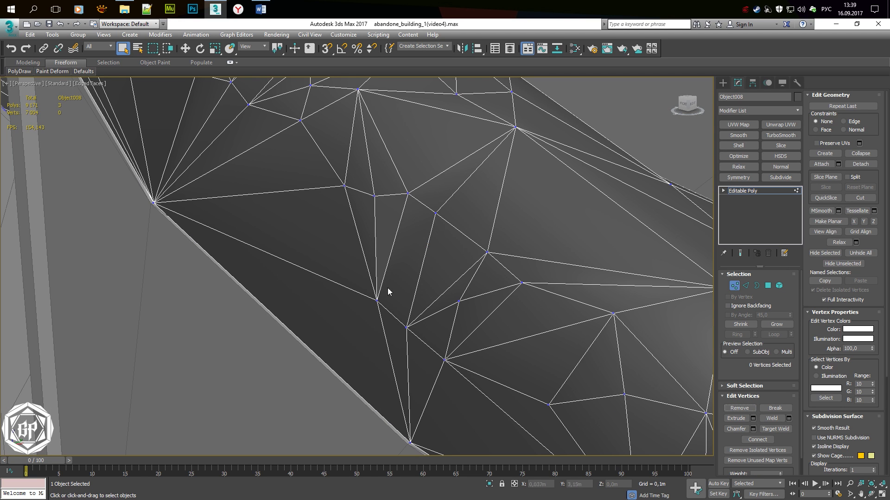
key(ctrl+alt+c)
key(F4)
Remove the vertices forming the remaining spikes on the crack
alt+middle_drag(382, 199, 397, 191)
key(F4)
key(F4)
alt+middle_drag(401, 256, 492, 324)
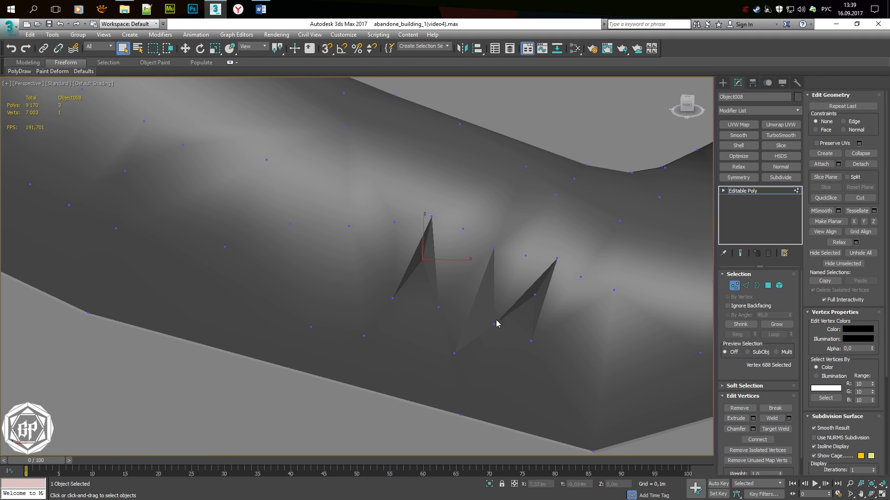
click(739, 408)
key(F4)
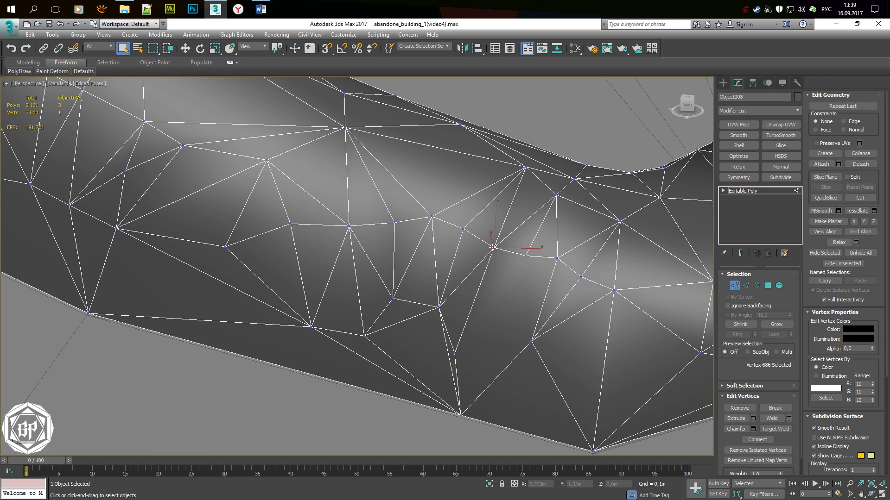
key(F4)
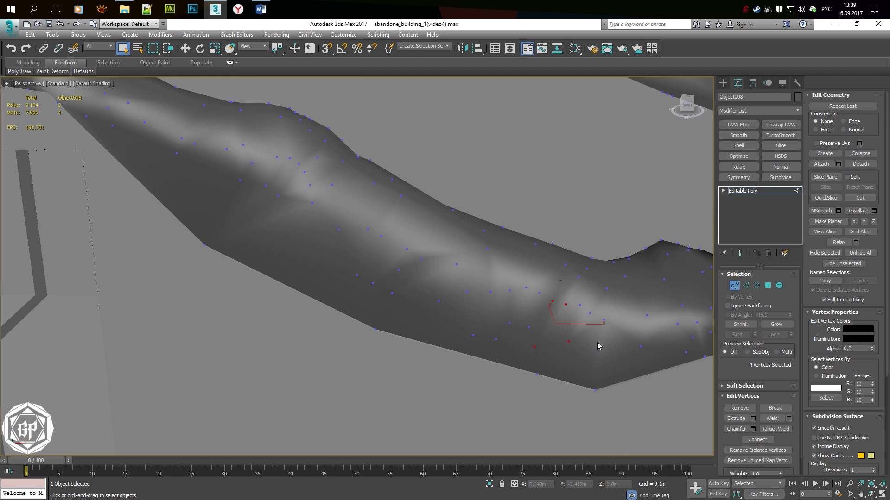
alt+middle_drag(525, 258, 580, 358)
key(F4)
Remove the stray edge near the wall, then select a spike-tip vertex
key(2)
click(580, 362)
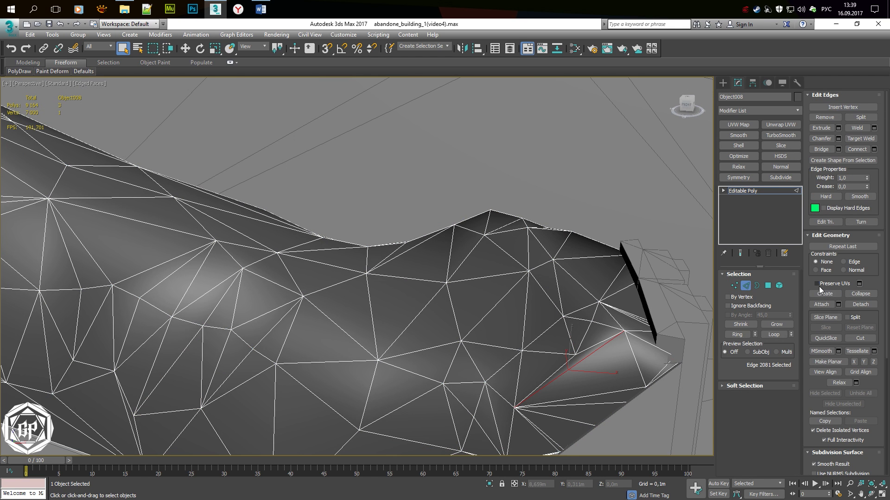
click(825, 117)
key(1)
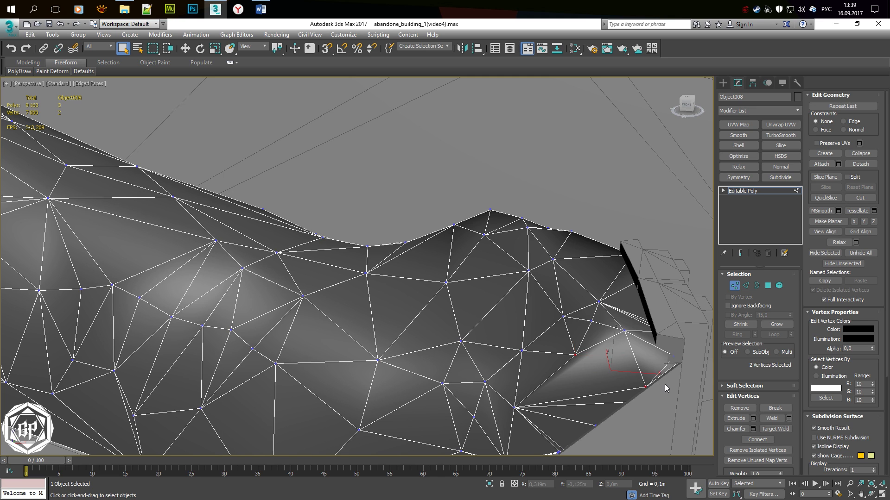
key(F4)
alt+middle_drag(664, 385, 529, 276)
click(529, 276)
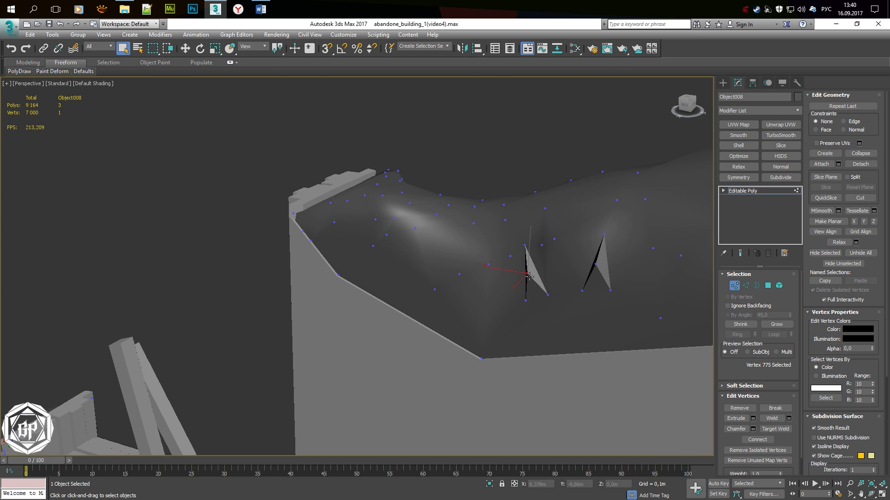
Remove the spike vertices and stray vertices close to the wall edge
click(739, 408)
key(F4)
key(F4)
mouse_move(648, 249)
alt+middle_down()
mouse_move(451, 288)
mouse_move(358, 338)
alt+middle_up()
click(359, 331)
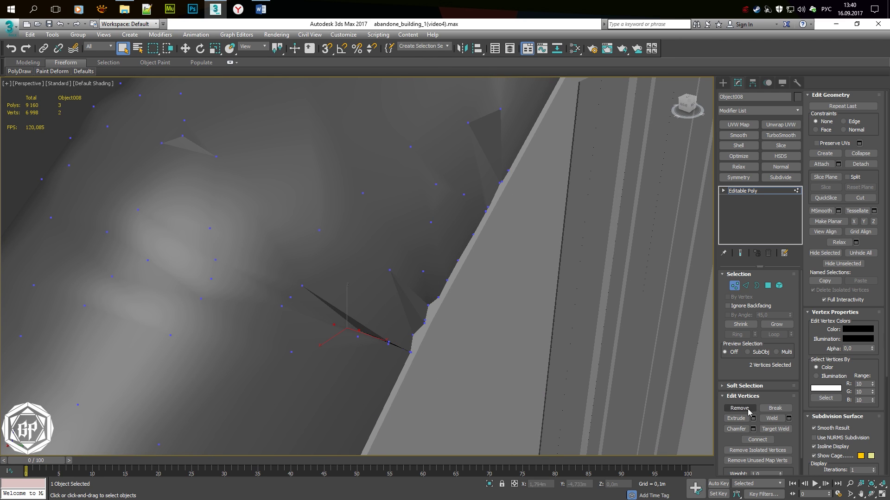
click(748, 412)
key(F4)
click(357, 338)
key(F4)
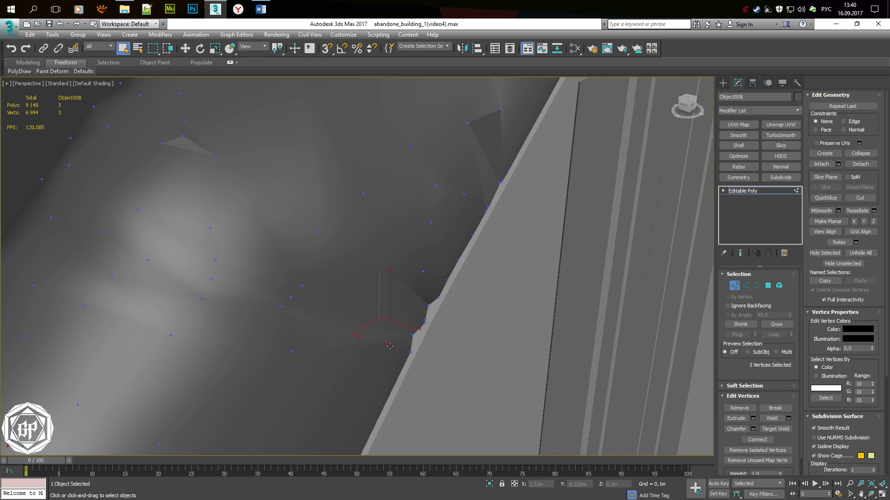
key(F4)
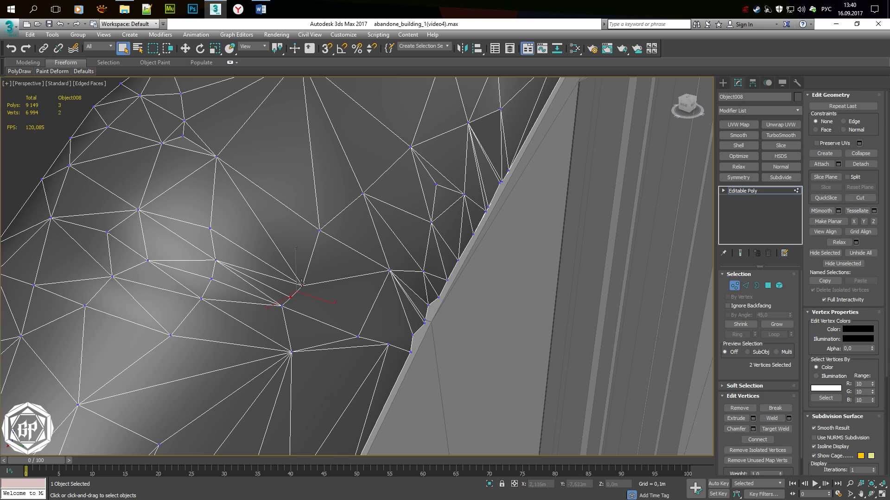
key(BackSpace)
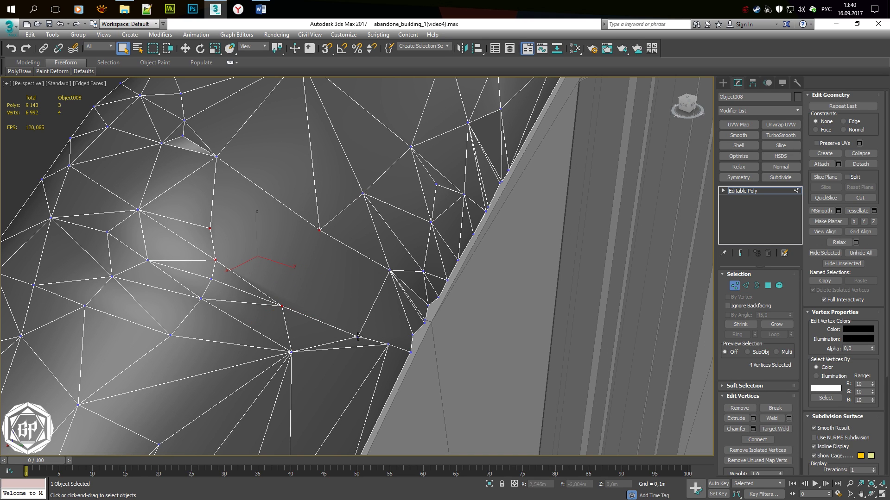
Connect the selected vertices with new edges, then remove another stray vertex
key(ctrl+shift+e)
key(ctrl+z)
key(ctrl+shift+e)
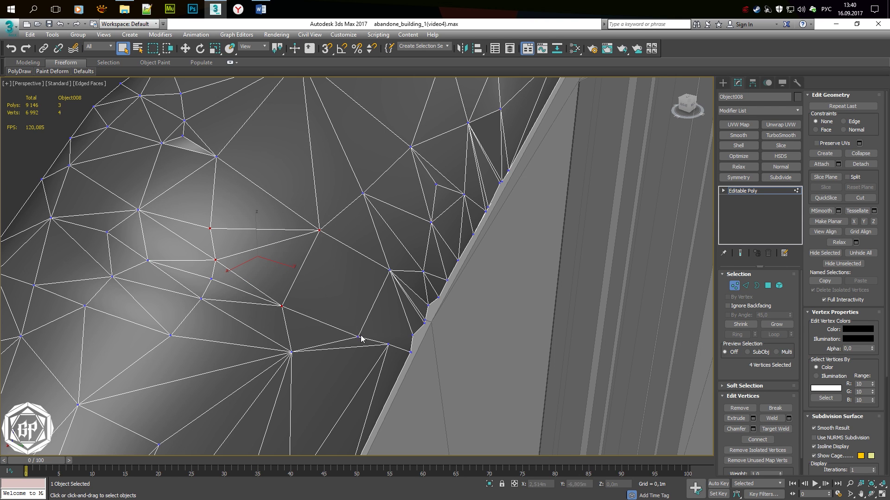
click(739, 408)
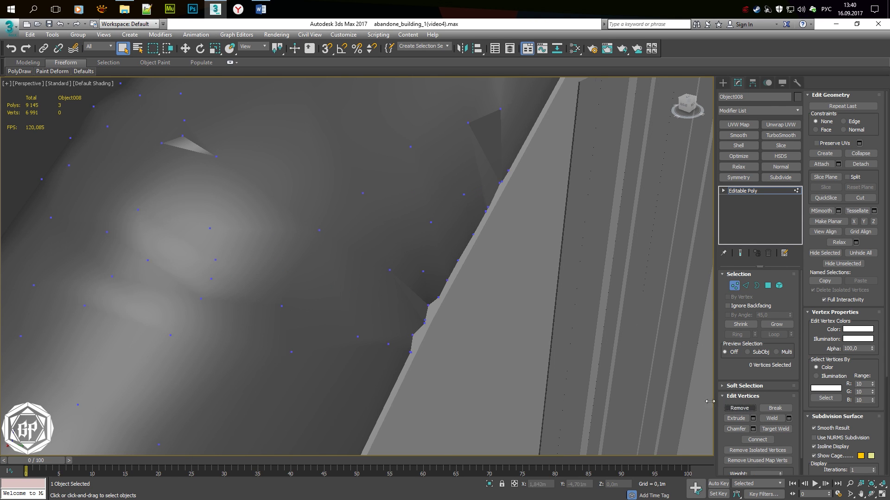
click(425, 322)
key(BackSpace)
key(F4)
Remove a further vertex and collapse a selected vertex pair into one
alt+middle_drag(473, 354, 533, 325)
key(F4)
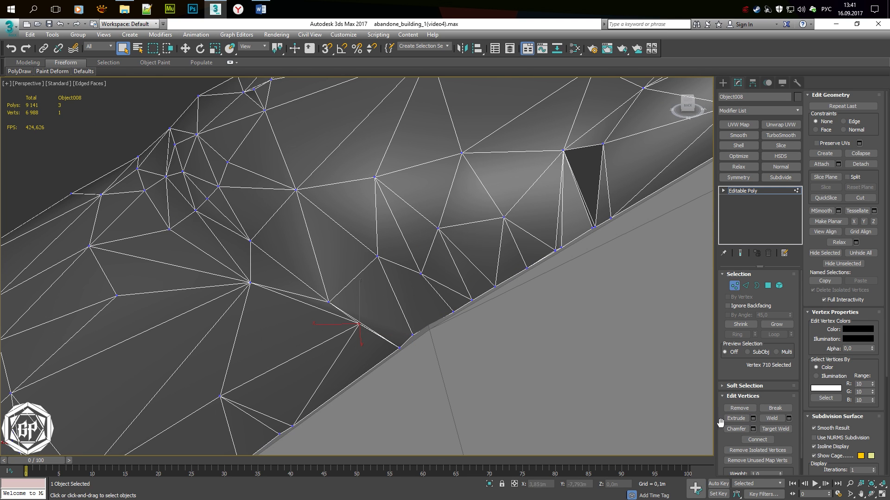
click(739, 408)
ctrl+click(328, 302)
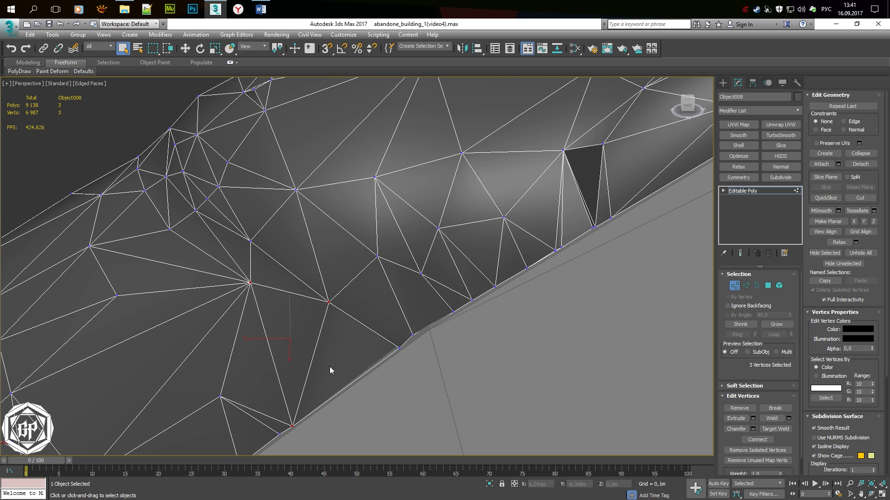
alt+middle_drag(330, 366, 510, 245)
key(F3)
key(ctrl+alt+c)
key(F3)
mouse_move(533, 286)
alt+middle_down()
mouse_move(564, 307)
mouse_move(507, 308)
alt+middle_up()
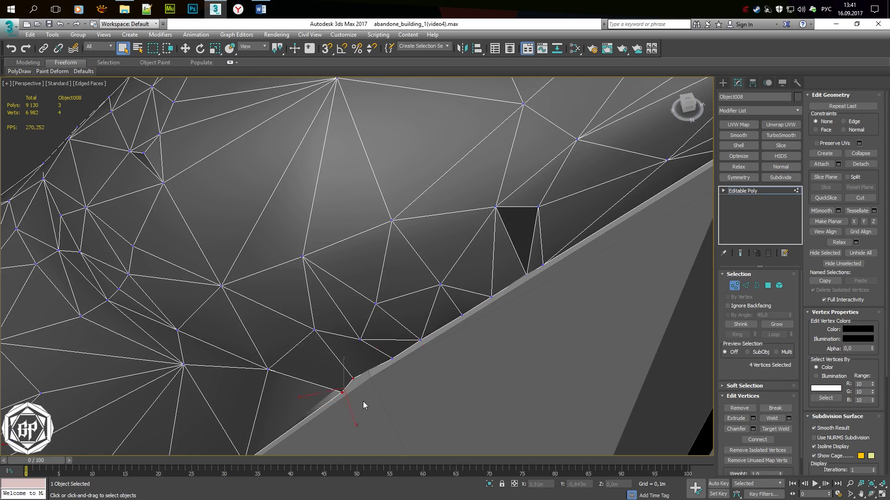
Select and remove a stray vertex along the wall edge
drag(363, 402, 363, 401)
key(w)
alt+middle_drag(363, 402, 328, 376)
scroll(332, 376, up, 2)
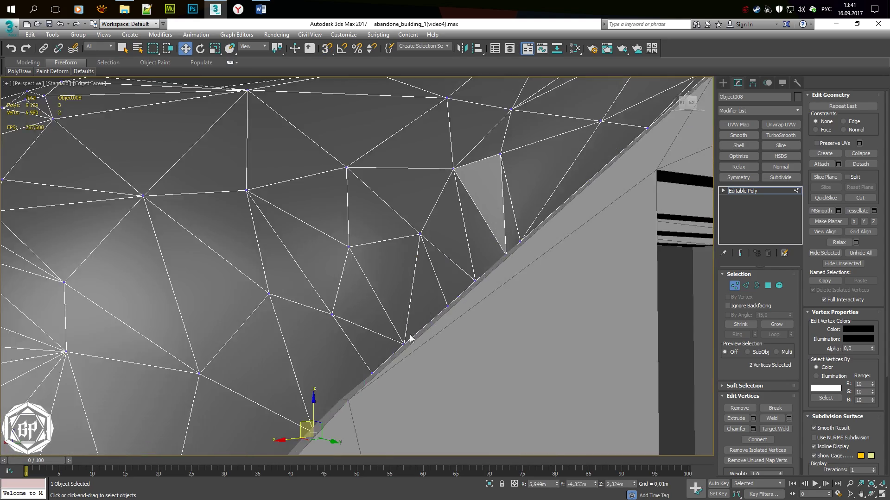
scroll(398, 338, up, 3)
click(354, 359)
key(q)
scroll(515, 130, up, 2)
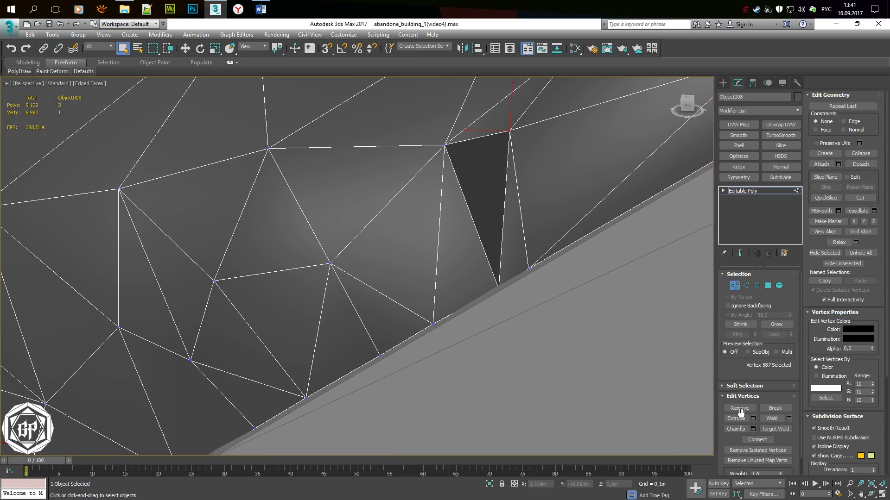
click(741, 410)
Remove the last selected stray vertices around the crack's edge
scroll(464, 186, down, 3)
mouse_move(464, 185)
alt+middle_down()
mouse_move(569, 200)
mouse_move(386, 222)
mouse_move(630, 252)
mouse_move(577, 232)
mouse_move(614, 214)
mouse_move(450, 259)
alt+middle_up()
scroll(386, 223, up, 3)
key(BackSpace)
alt+middle_drag(486, 257, 517, 145)
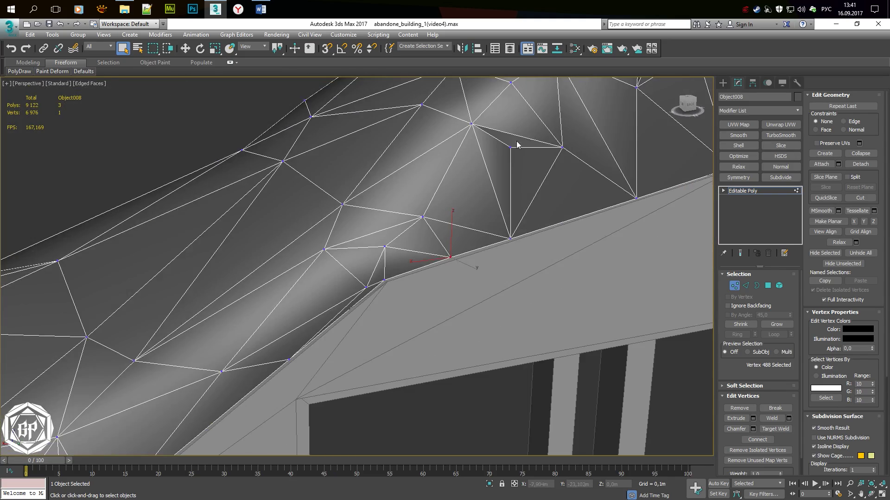
click(740, 408)
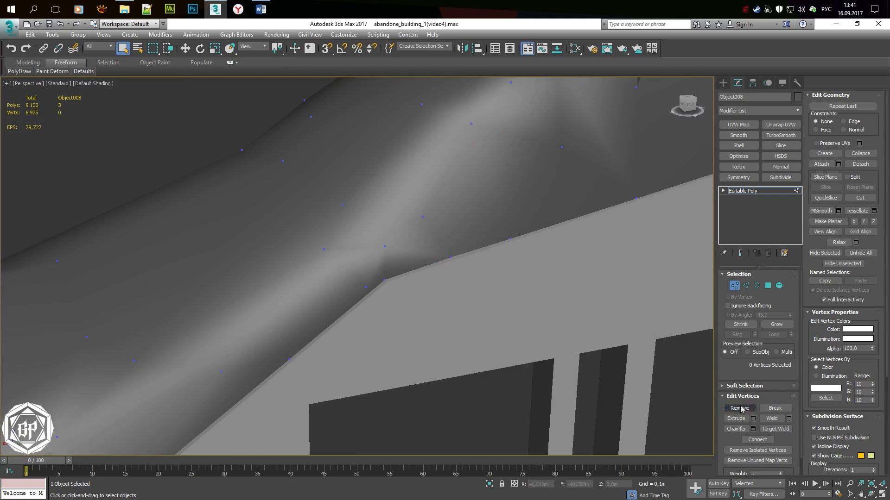
Remove surplus wall-edge vertices, weld one vertex onto its neighbour, and delete two more
alt+middle_drag(506, 232, 468, 227)
ctrl+click(591, 158)
click(766, 419)
alt+middle_drag(510, 278, 546, 298)
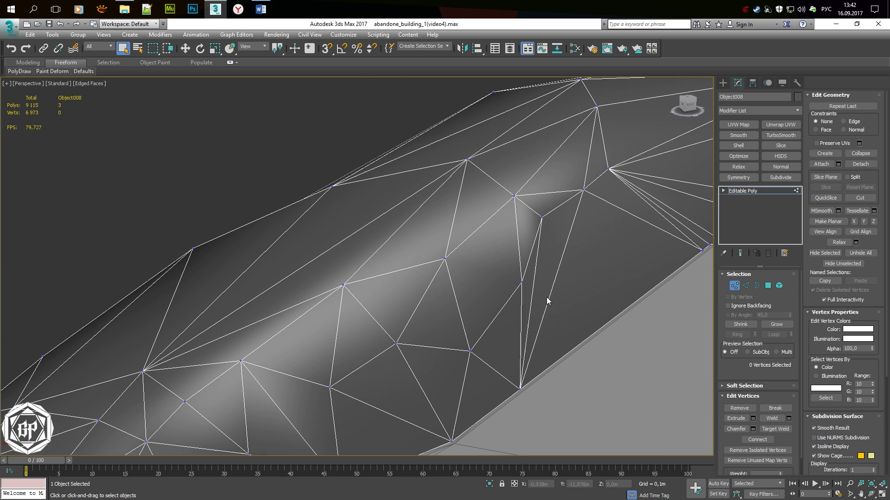
click(739, 408)
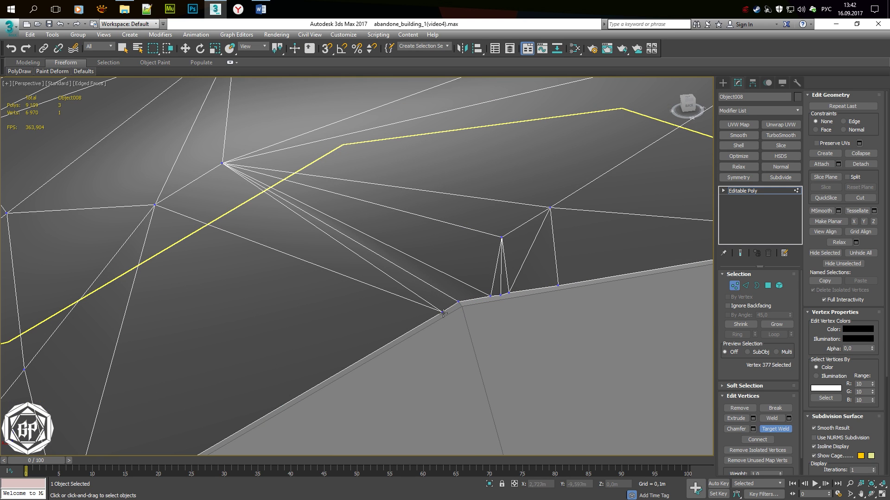
click(491, 298)
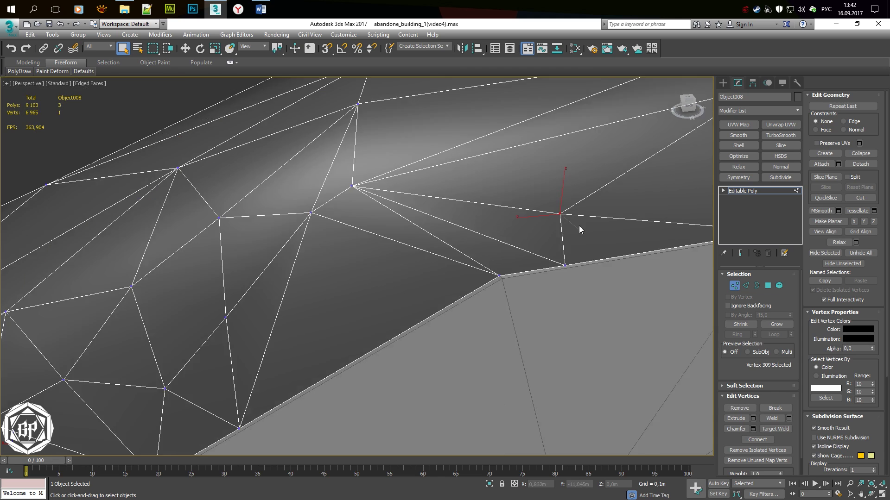
mouse_move(580, 226)
alt+middle_down()
mouse_move(448, 246)
mouse_move(494, 318)
alt+middle_up()
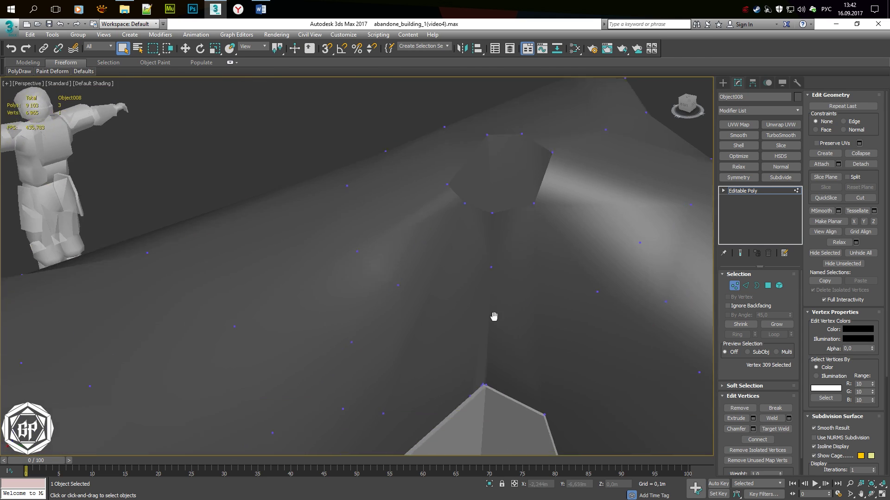
key(BackSpace)
Remove a single surplus vertex at the crack's upper edge
scroll(649, 352, down, 3)
alt+middle_drag(522, 288, 538, 267)
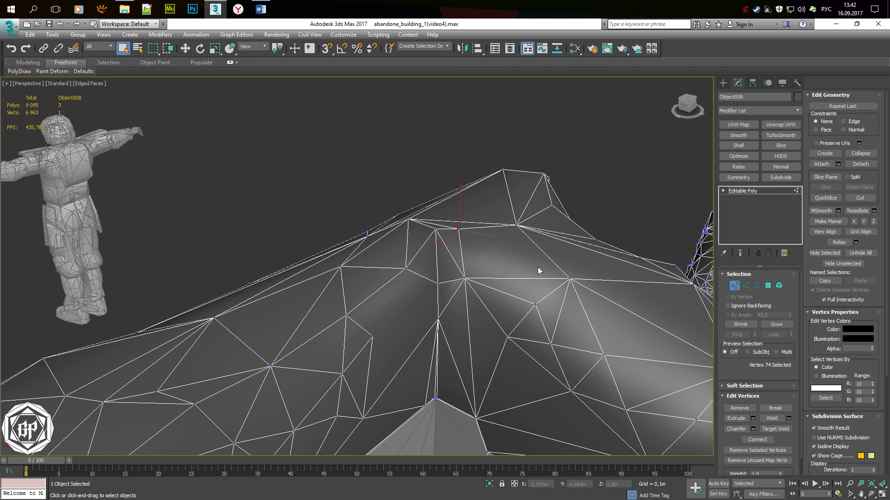
click(437, 320)
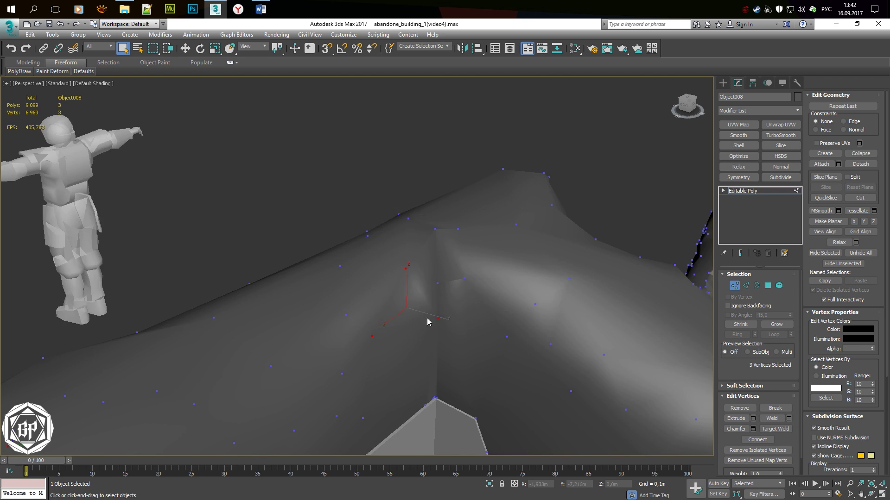
scroll(422, 310, up, 4)
alt+middle_drag(433, 306, 509, 306)
click(730, 411)
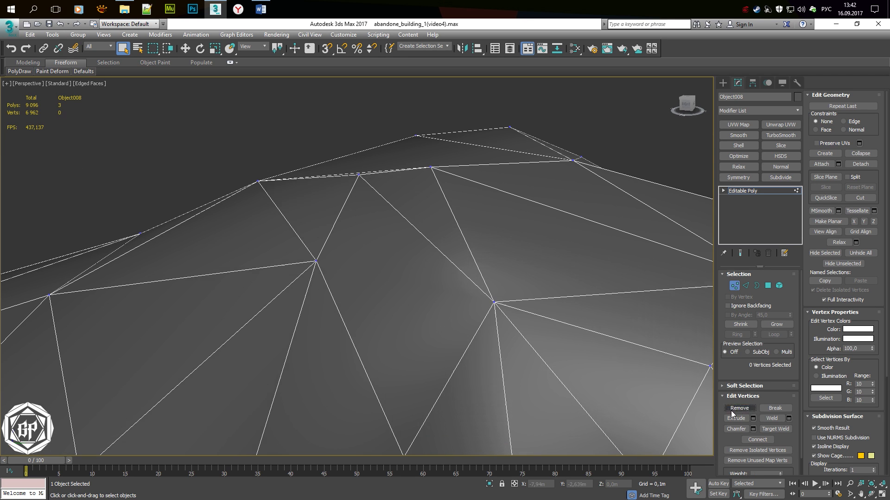
Select a wall-edge vertex and start Target Weld onto its neighbour
alt+middle_drag(430, 363, 457, 349)
click(314, 266)
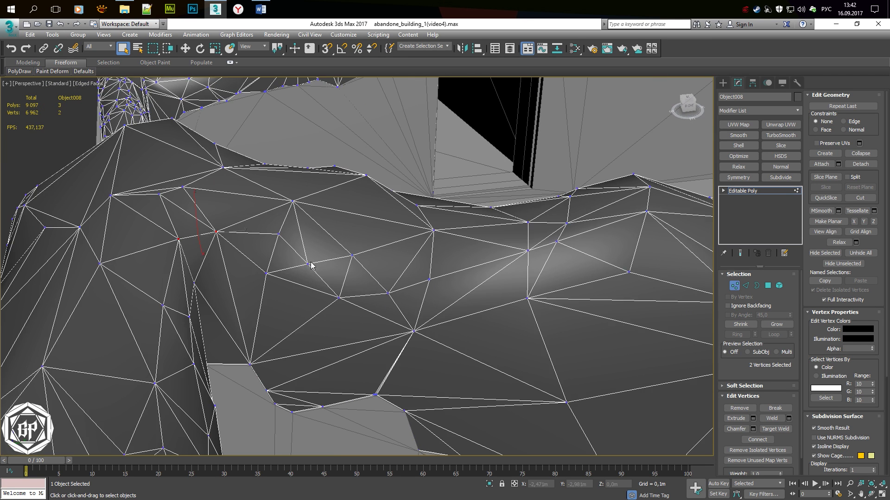
scroll(289, 261, up, 3)
scroll(246, 317, up, 3)
scroll(246, 319, up, 3)
key(ctrl+w)
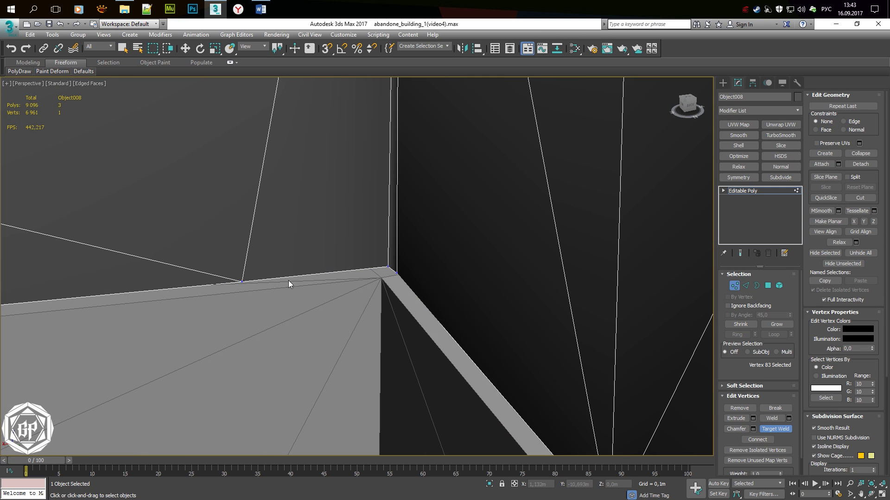
Undo the last welds and target-weld a stray vertex onto the wall corner vertex
key(ctrl+z)
key(shift+z)
key(shift+z)
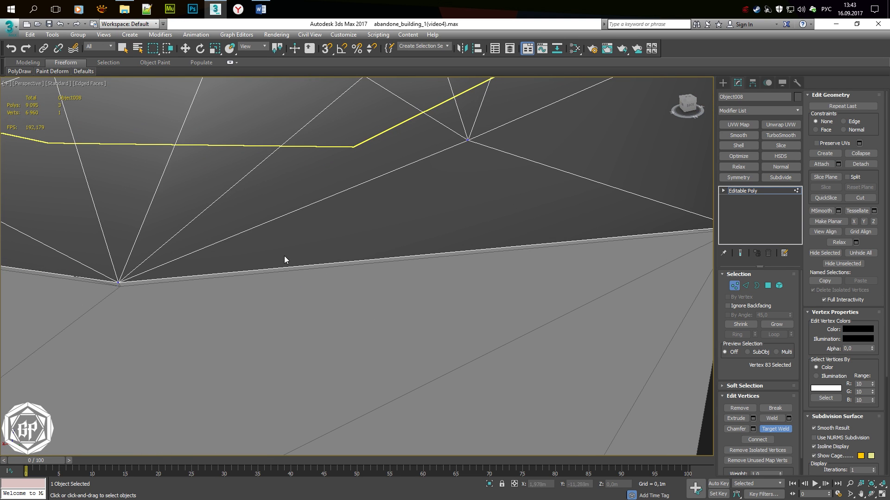
key(shift+z)
alt+middle_drag(542, 273, 459, 315)
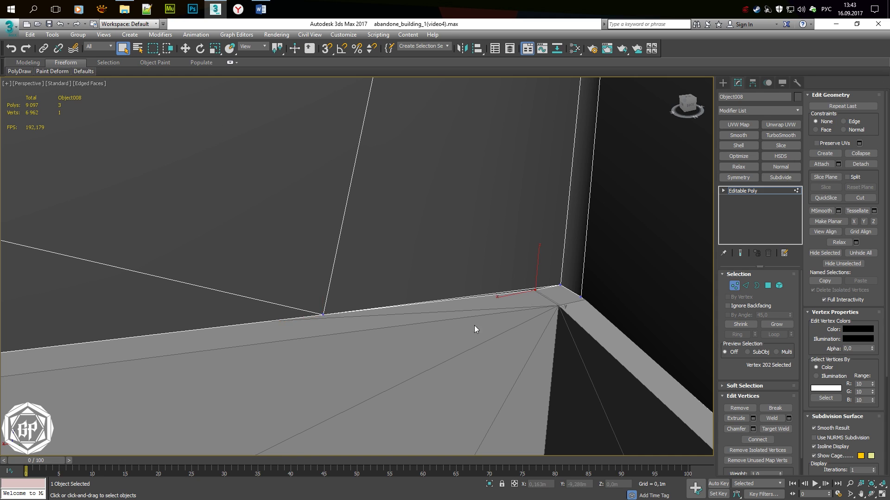
click(324, 315)
mouse_move(504, 306)
alt+middle_down()
mouse_move(591, 304)
mouse_move(485, 313)
mouse_move(472, 332)
mouse_move(342, 360)
mouse_move(360, 339)
alt+middle_up()
Target-weld stray crack vertices onto the wall-edge vertex and their neighbours
key(F4)
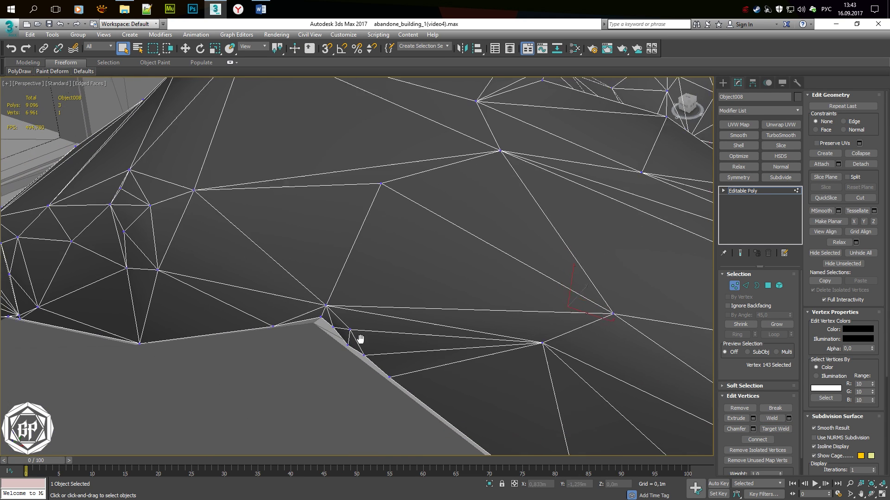
key(ctrl+w)
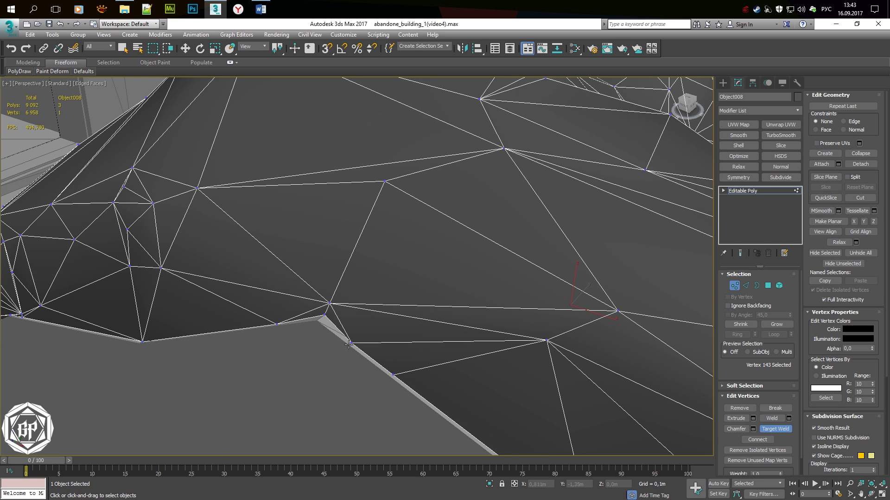
drag(276, 324, 325, 316)
mouse_move(367, 312)
alt+middle_down()
mouse_move(372, 277)
mouse_move(385, 278)
alt+middle_up()
key(F4)
key(F4)
click(378, 308)
alt+middle_drag(377, 309, 417, 260)
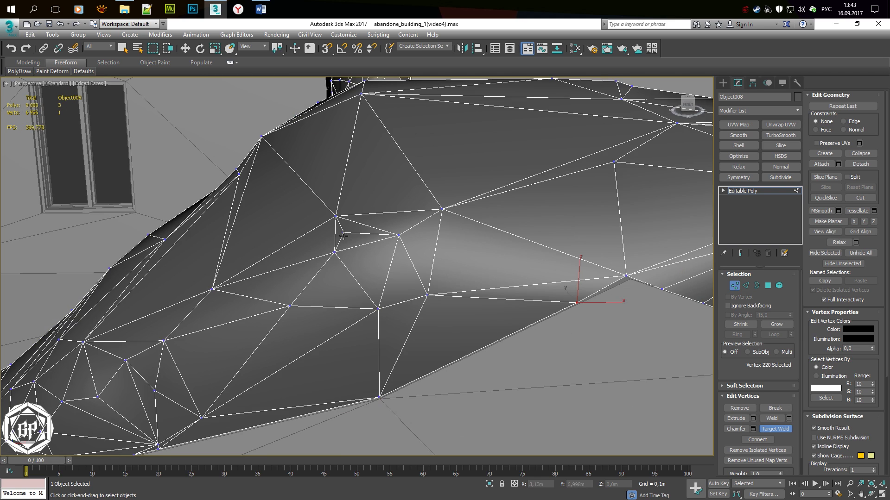
key(F4)
Weld another vertex onto the wall-edge vertex after undoing a wrong weld
key(F4)
alt+middle_drag(453, 222, 423, 282)
click(371, 308)
key(ctrl+z)
key(F4)
key(F4)
scroll(302, 332, up, 2)
alt+middle_drag(304, 332, 497, 233)
drag(497, 235, 439, 245)
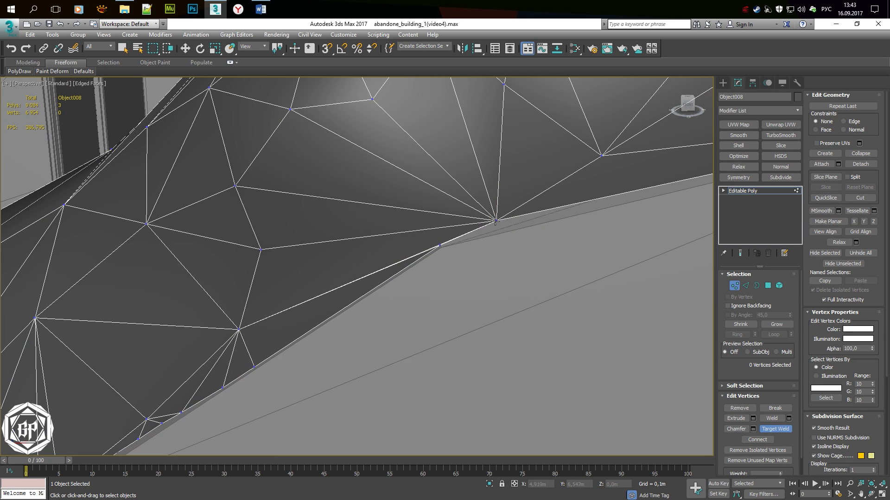
Finish welding vertices onto the wall-edge vertices and select the wall-corner vertex
scroll(350, 292, up, 2)
scroll(325, 308, up, 2)
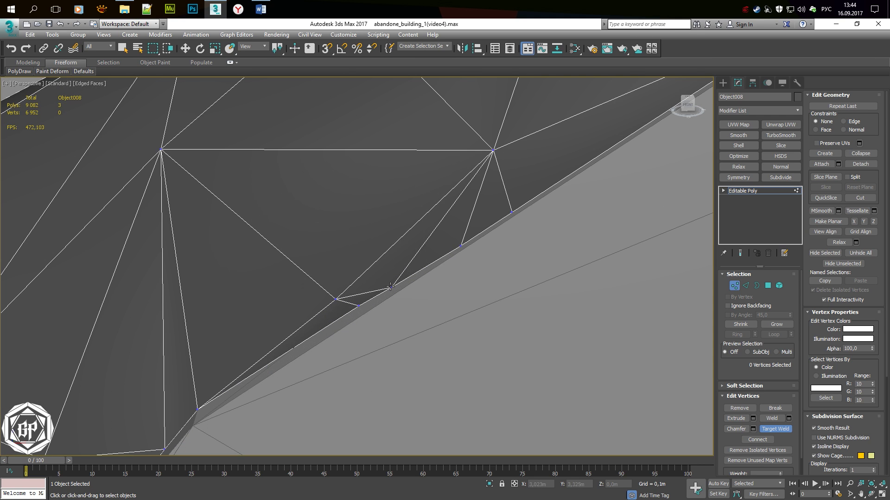
click(461, 246)
mouse_move(461, 245)
alt+middle_down()
mouse_move(382, 295)
mouse_move(395, 223)
alt+middle_up()
scroll(371, 310, up, 2)
scroll(280, 320, up, 2)
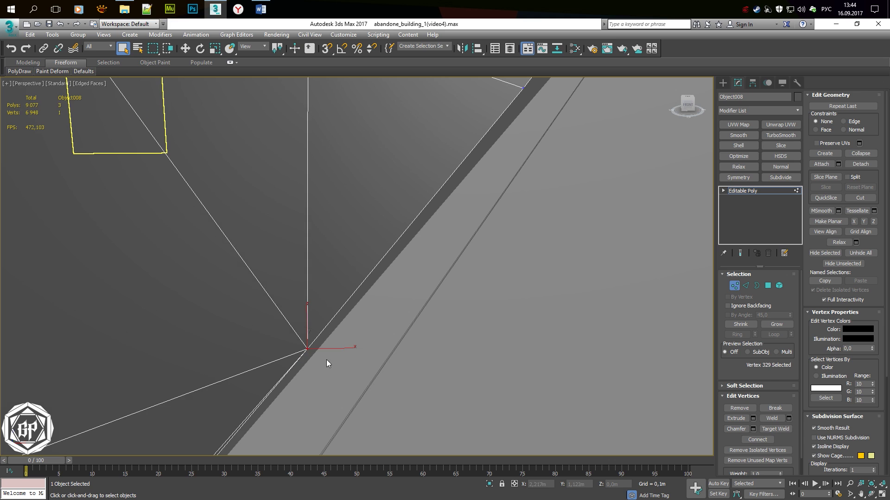
key(ctrl+w)
alt+middle_drag(340, 293, 457, 205)
click(458, 202)
right_click(458, 204)
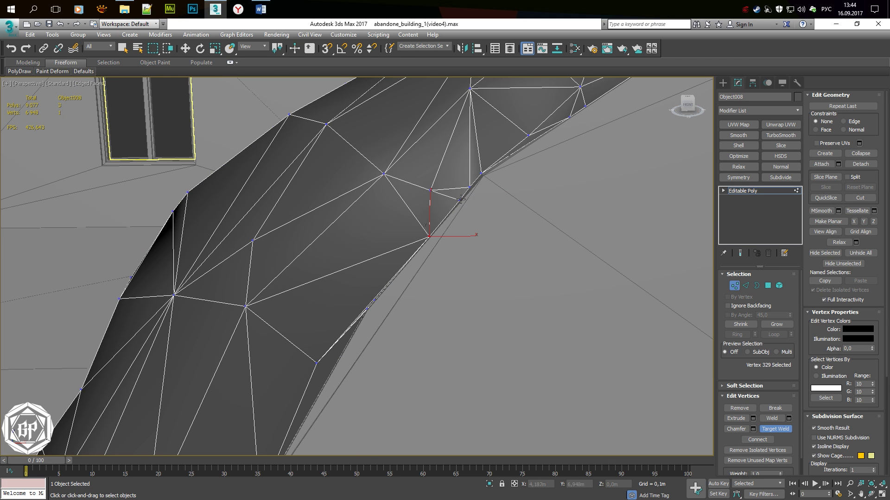
Step back and forth through the recent welds with undo and redo, checking in wireframe
scroll(444, 229, up, 4)
key(w)
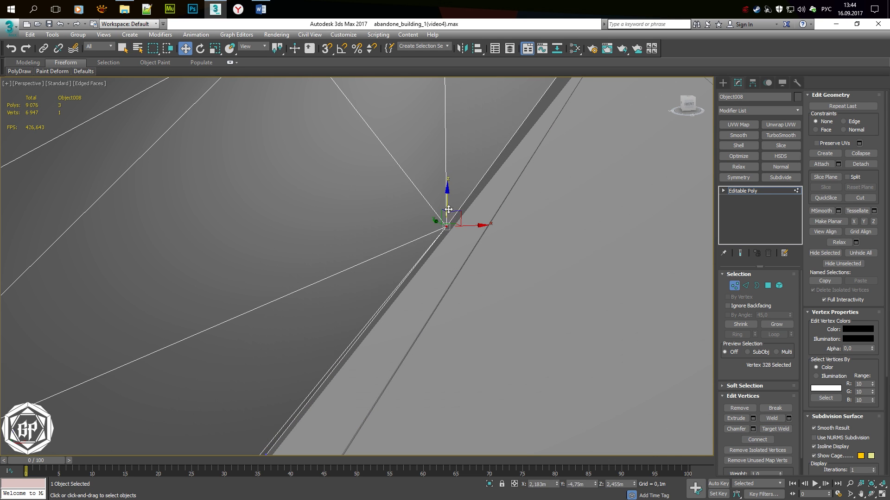
alt+middle_drag(452, 222, 401, 253)
key(shift+z)
key(shift+z)
key(shift+z)
key(ctrl+z)
key(F3)
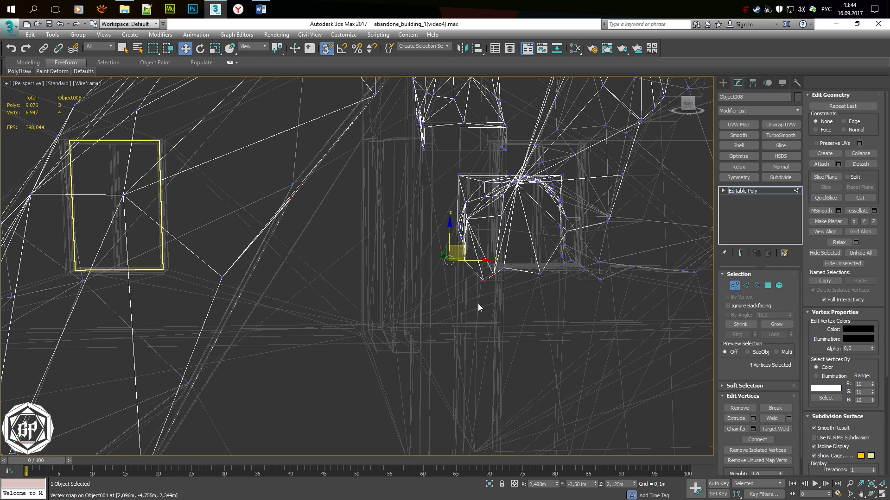
key(ctrl+y)
key(F3)
key(shift+y)
key(shift+y)
key(shift+y)
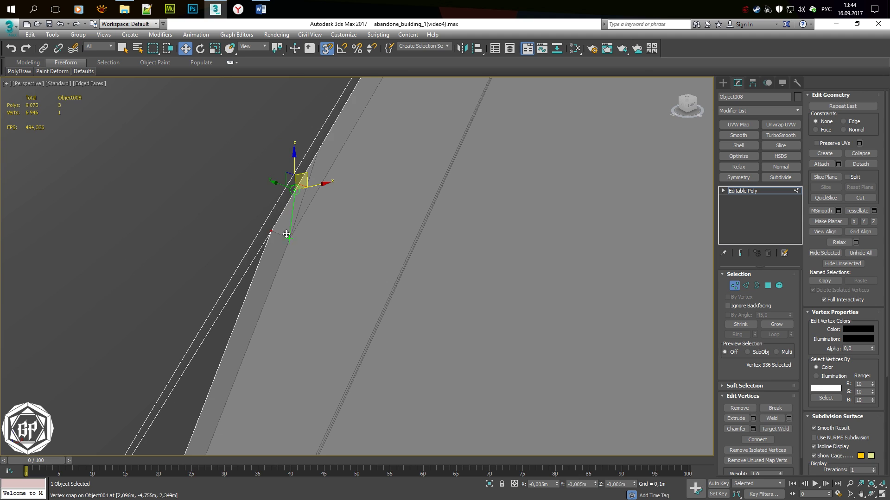
key(shift+z)
key(shift+z)
key(shift+y)
Clear the selection and Remove the stray vertices from the crack mesh
key(shift+z)
click(354, 132)
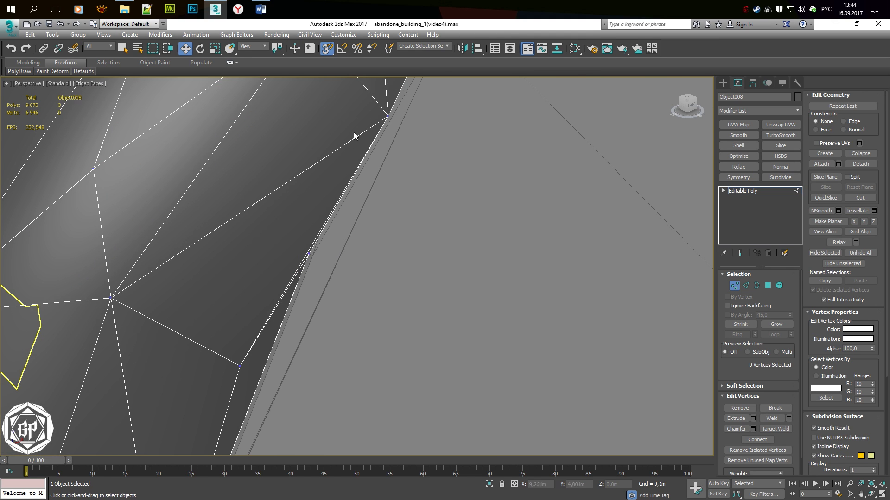
scroll(354, 136, down, 3)
key(ctrl+w)
key(q)
key(shift+z)
key(shift+z)
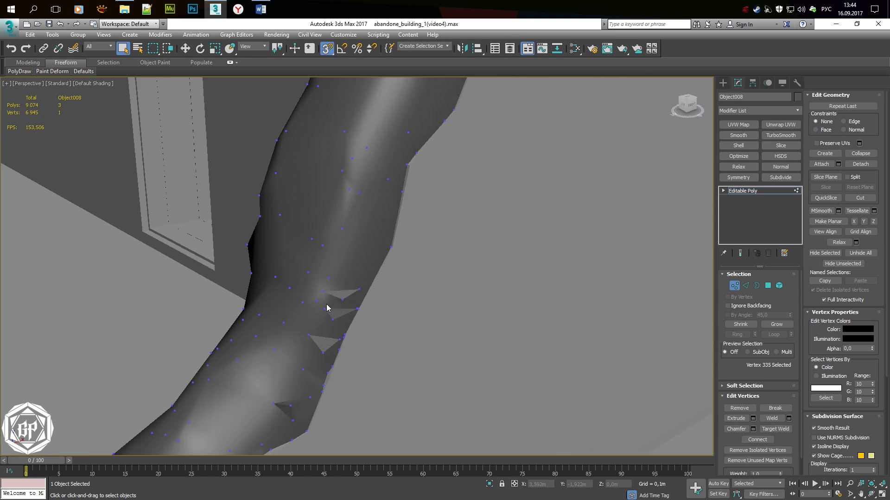
key(ctrl+z)
click(736, 409)
Collapse the vertex cluster at the wall edge into one and remove a stray vertex
scroll(310, 349, up, 2)
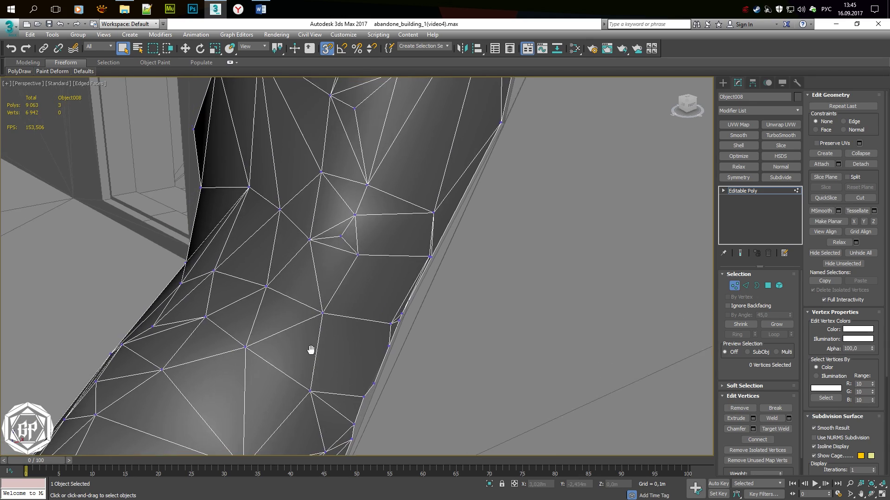
scroll(405, 327, up, 4)
drag(339, 278, 429, 405)
key(ctrl+alt+c)
key(w)
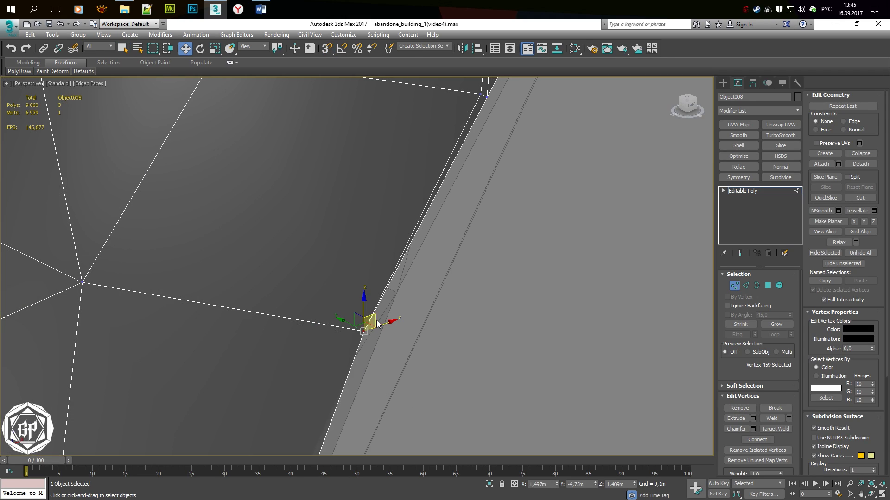
scroll(370, 315, down, 2)
scroll(367, 315, down, 3)
click(432, 174)
scroll(352, 263, up, 3)
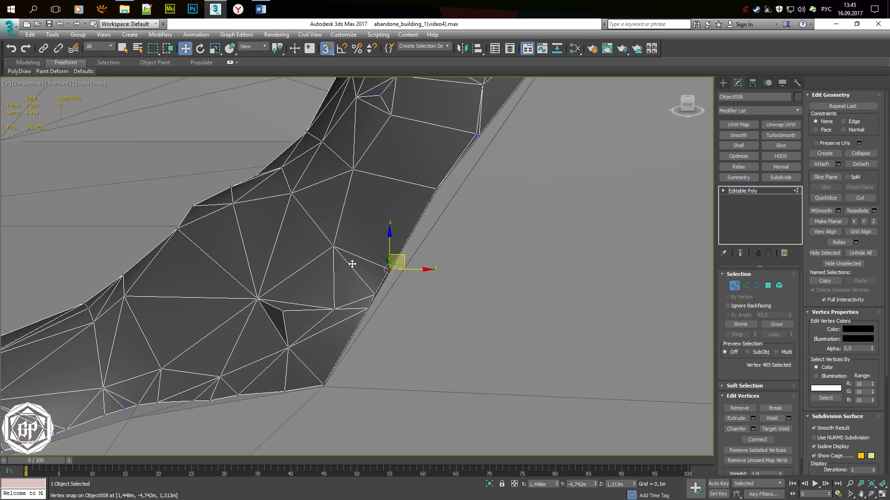
click(740, 408)
Orbit around the crack edge, toggling wireframe to inspect the remaining gaps
mouse_move(189, 211)
alt+middle_down()
mouse_move(294, 214)
mouse_move(655, 411)
alt+middle_up()
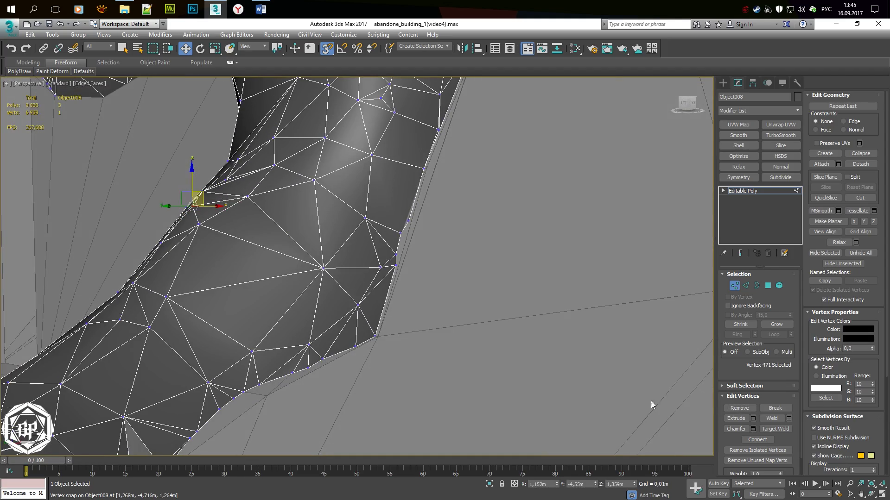
scroll(321, 360, down, 3)
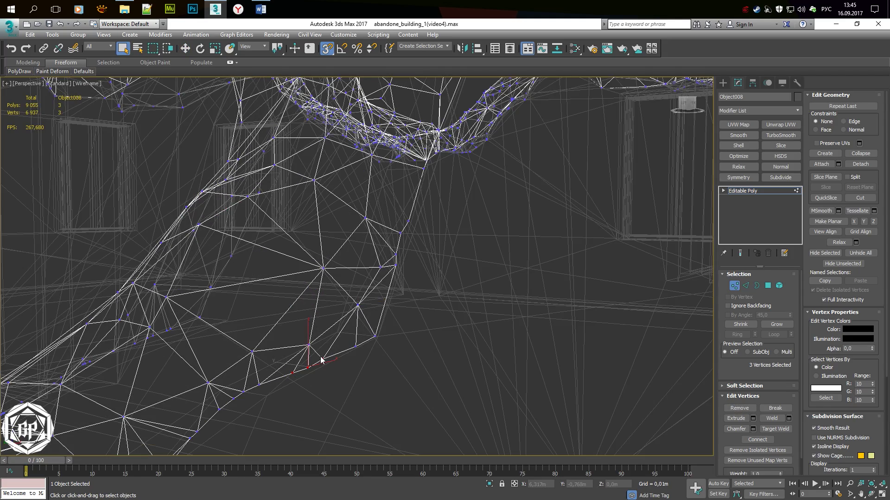
scroll(302, 360, up, 3)
alt+middle_drag(302, 360, 263, 404)
key(w)
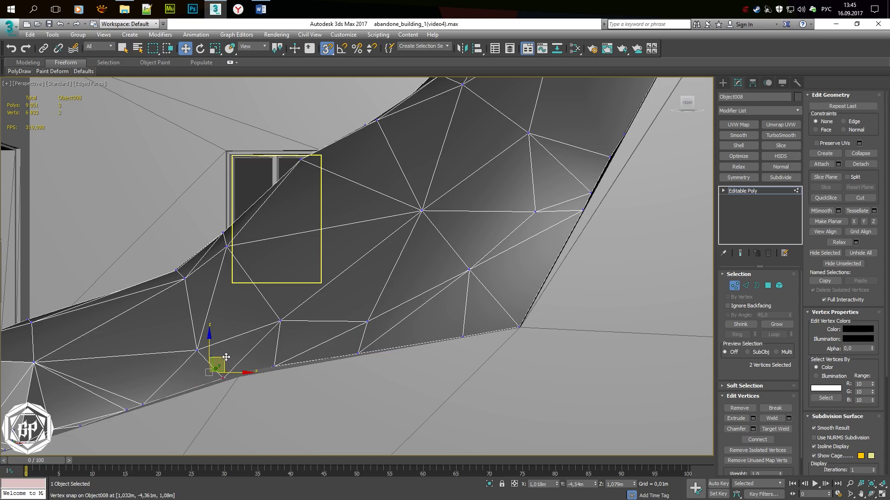
alt+middle_drag(237, 376, 221, 357)
key(F3)
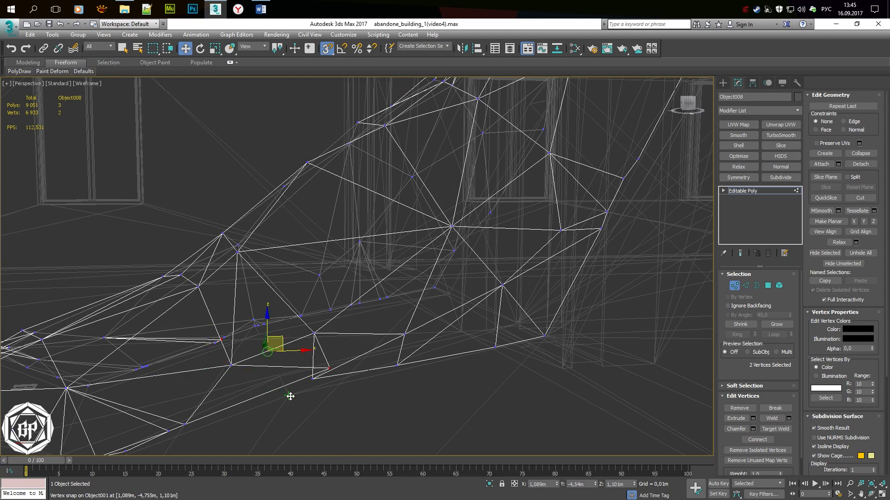
key(F3)
alt+middle_drag(303, 377, 288, 377)
Collapse the selected crack-edge vertices into a single point
key(ctrl+z)
key(ctrl+z)
key(F3)
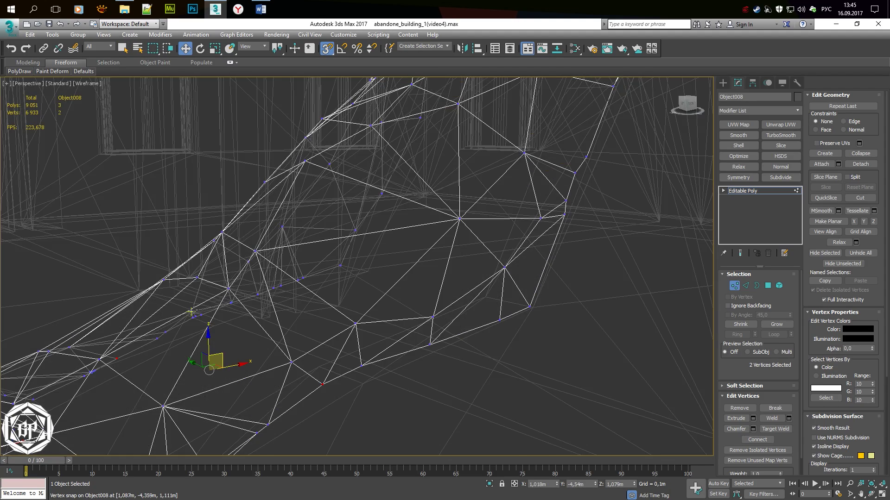
alt+middle_drag(207, 339, 192, 311)
key(F3)
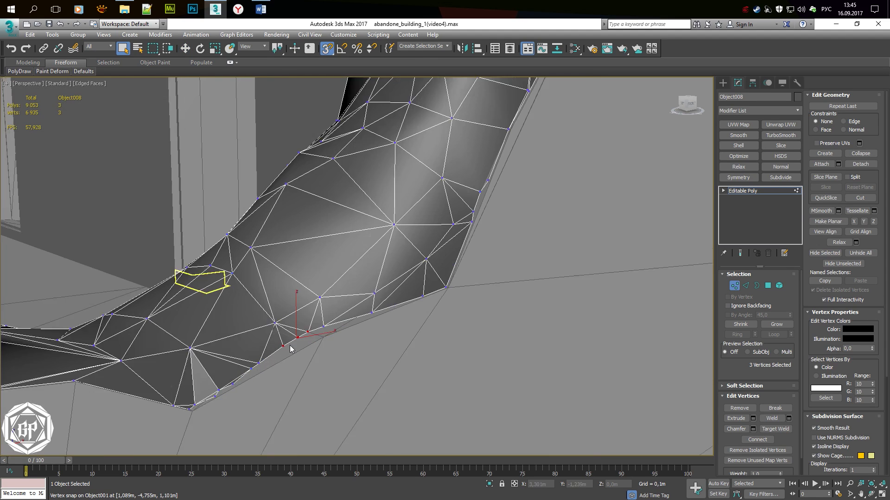
scroll(311, 322, up, 3)
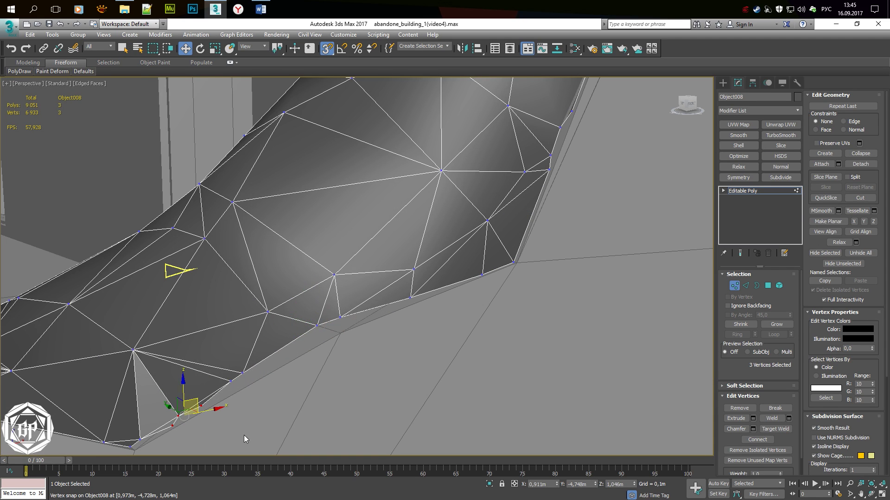
key(ctrl+z)
alt+middle_drag(244, 438, 168, 392)
key(F3)
key(ctrl+alt+c)
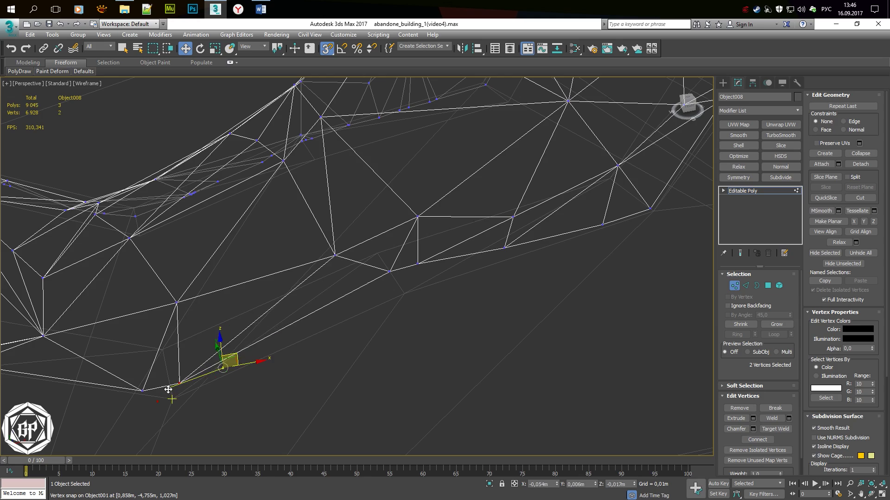
Weld the next pair of vertices into one and add a Smooth modifier to the crack
click(729, 408)
key(F3)
alt+middle_drag(160, 401, 165, 391)
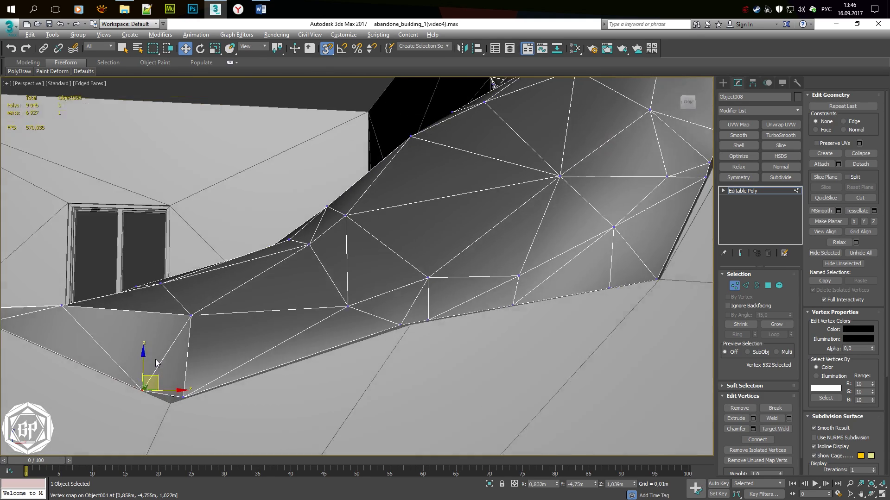
key(ctrl+alt+c)
mouse_move(165, 392)
alt+middle_down()
mouse_move(110, 349)
mouse_move(139, 333)
alt+middle_up()
key(F4)
key(s)
key(F4)
key(F4)
key(4)
click(738, 136)
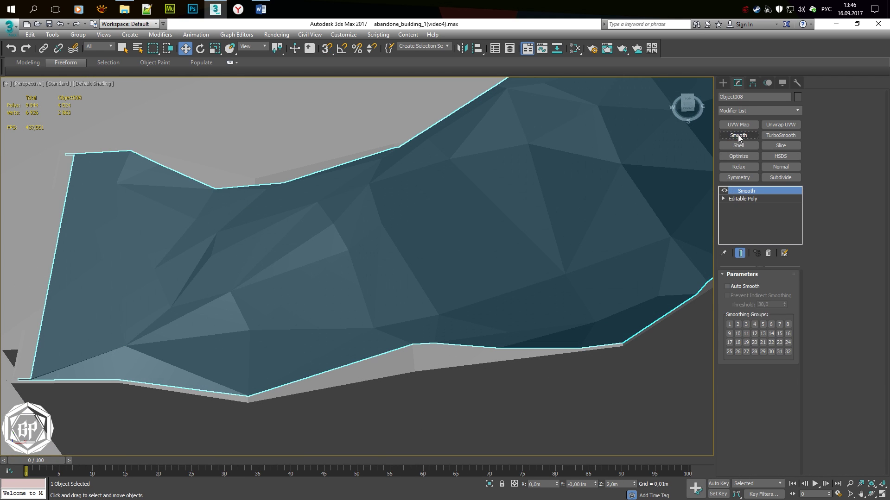
Turn on Auto Smooth, then snap a crack vertex onto the wall corner
click(740, 286)
click(743, 199)
key(F4)
scroll(133, 371, up, 3)
mouse_move(134, 371)
alt+middle_down()
mouse_move(182, 307)
mouse_move(399, 268)
mouse_move(433, 307)
alt+middle_up()
key(s)
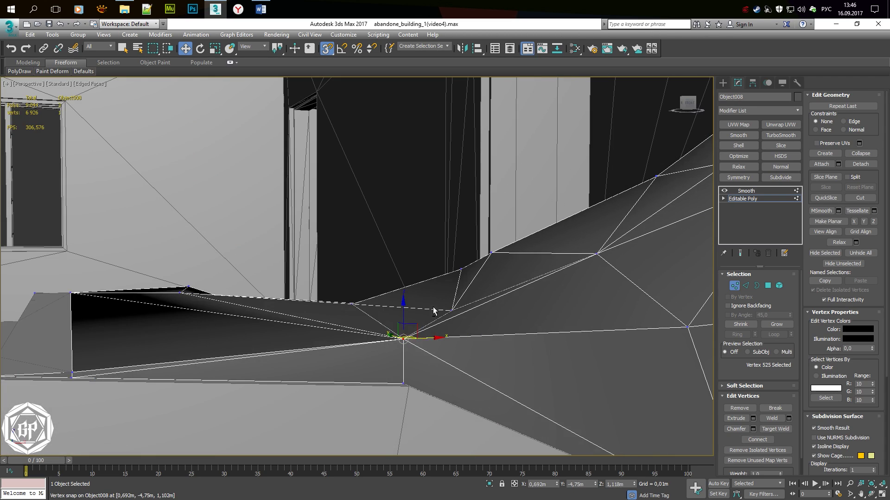
mouse_move(433, 306)
mouse_down()
mouse_move(422, 404)
mouse_move(377, 357)
mouse_up()
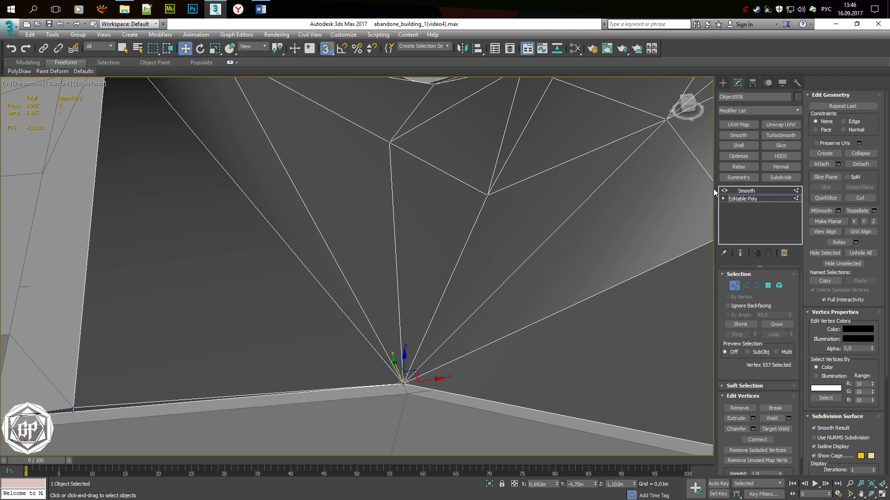
Collapse the Smooth modifier into the Editable Poly with Collapse All
click(746, 190)
key(F4)
key(z)
right_click(479, 264)
click(596, 382)
Select the vertex on the crack's bottom edge in Vertex mode
key(1)
middle_drag(406, 241, 406, 329)
scroll(406, 329, down, 3)
key(F4)
click(466, 310)
key(F4)
key(F4)
key(F4)
scroll(474, 306, up, 5)
key(F4)
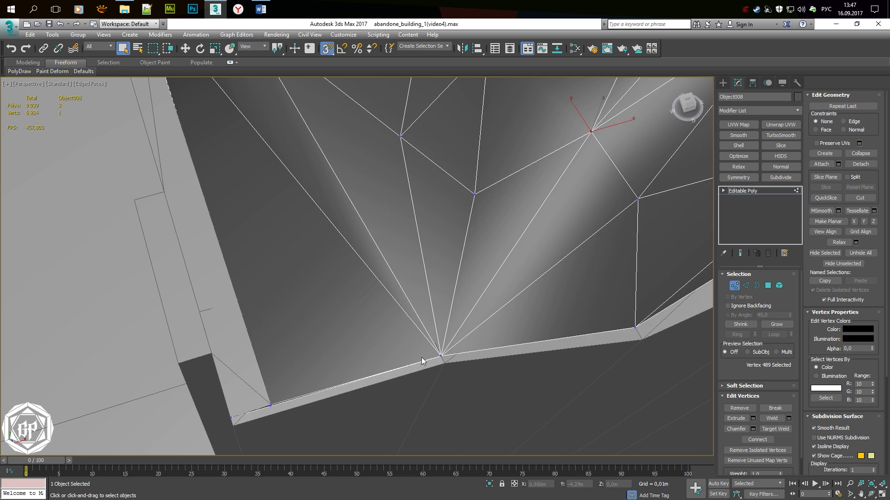
scroll(426, 355, up, 5)
key(F4)
Detach the thin sliver face along the wall edge from the crack mesh
key(4)
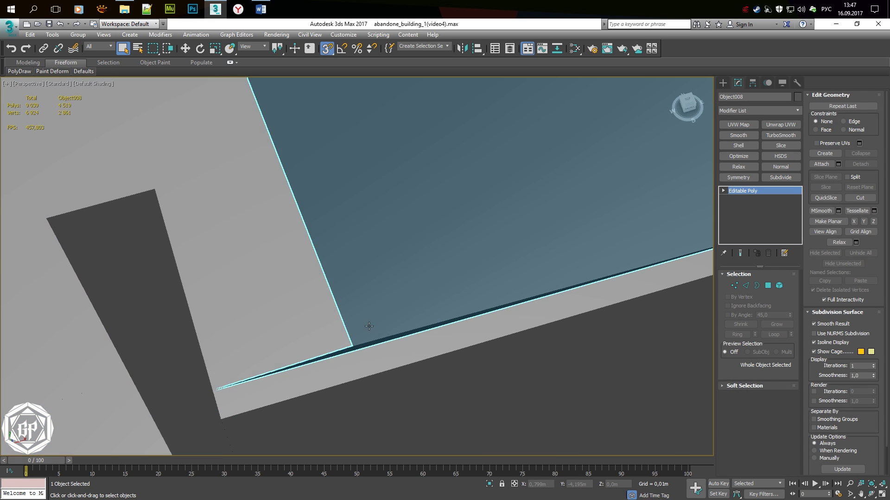
click(355, 325)
click(860, 165)
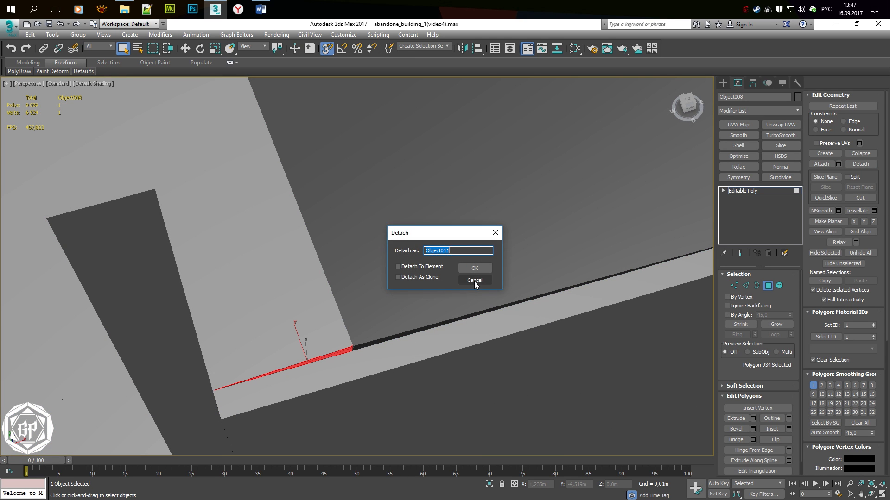
key(Return)
Select the building walls and pick a wall vertex at the crack seam
alt+middle_drag(474, 282, 426, 331)
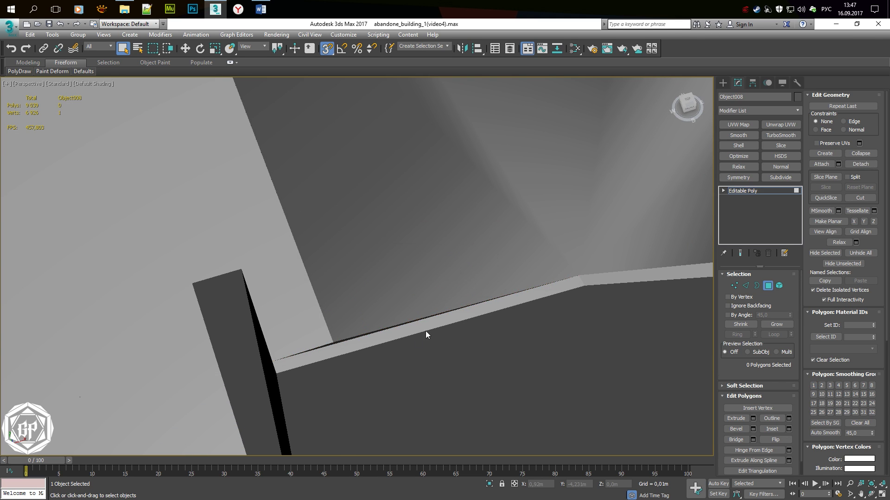
click(426, 331)
key(F3)
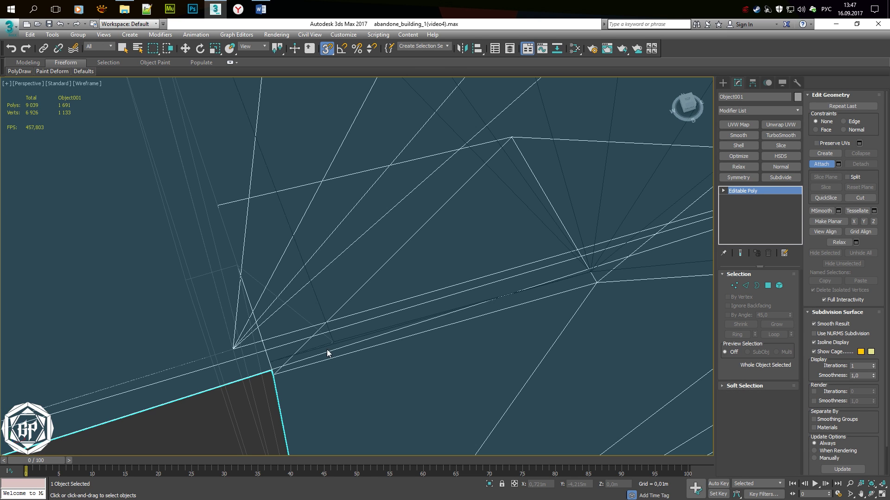
key(q)
key(F3)
key(1)
click(327, 331)
Snap the selected wall vertex onto the matching crack vertex
mouse_move(324, 328)
alt+middle_down()
mouse_move(405, 286)
mouse_move(308, 247)
mouse_move(323, 183)
alt+middle_up()
key(F3)
key(F3)
key(w)
key(F4)
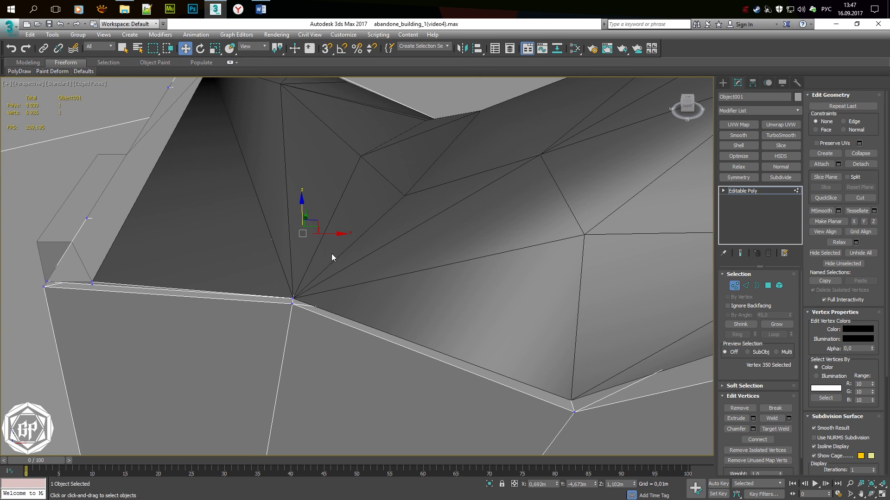
key(F3)
alt+middle_drag(331, 254, 321, 244)
drag(312, 210, 269, 325)
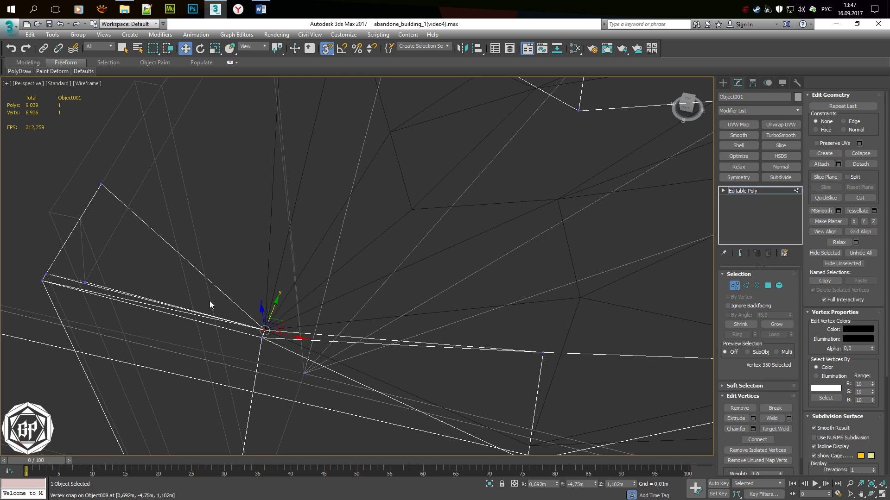
key(F3)
Select further wall vertices along the seam, ending at the crack's end
click(89, 285)
mouse_move(74, 291)
alt+middle_down()
mouse_move(112, 253)
mouse_move(21, 240)
alt+middle_up()
key(F3)
click(39, 190)
key(w)
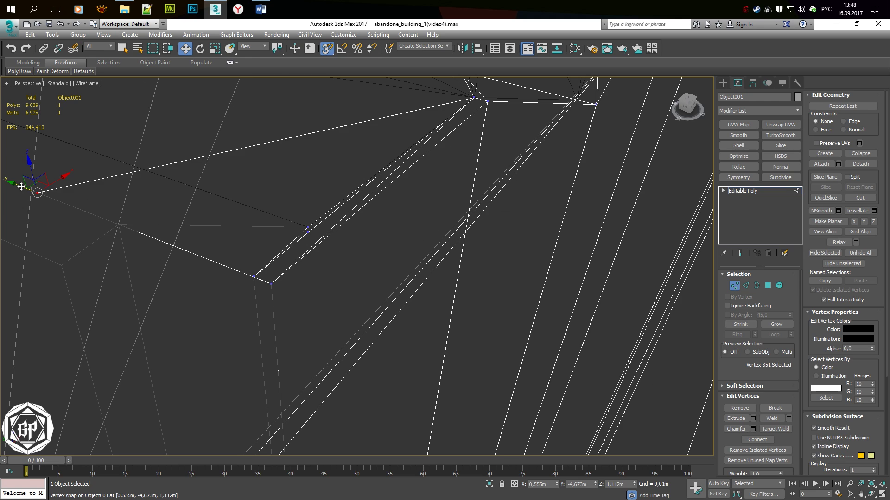
key(F3)
mouse_move(22, 186)
alt+middle_down()
mouse_move(212, 202)
mouse_move(349, 258)
mouse_move(395, 197)
mouse_move(342, 183)
mouse_move(365, 189)
mouse_move(562, 131)
alt+middle_up()
click(396, 197)
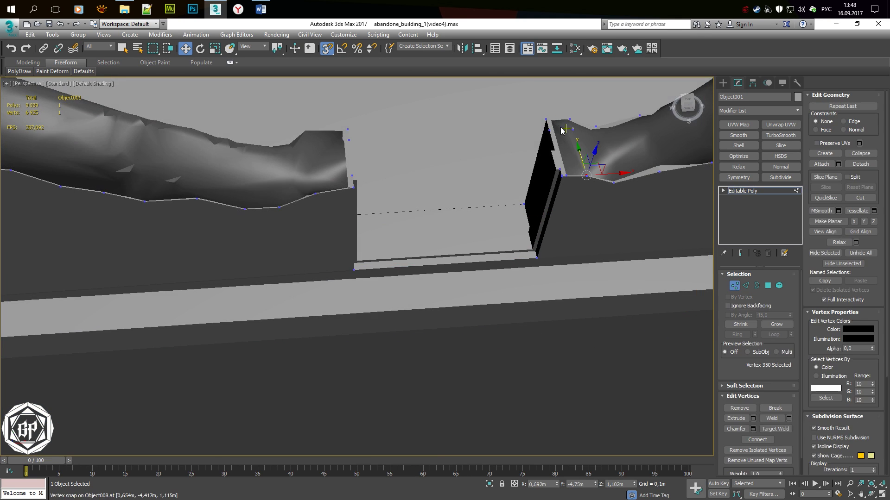
Snap the crack mesh's end vertex onto the wall vertex with 3D Snap
key(q)
click(562, 135)
key(F4)
mouse_move(564, 138)
alt+middle_down()
mouse_move(640, 153)
mouse_move(580, 183)
mouse_move(552, 172)
alt+middle_up()
key(F4)
click(552, 173)
alt+middle_drag(599, 157, 618, 189)
key(F3)
key(s)
drag(575, 151, 554, 184)
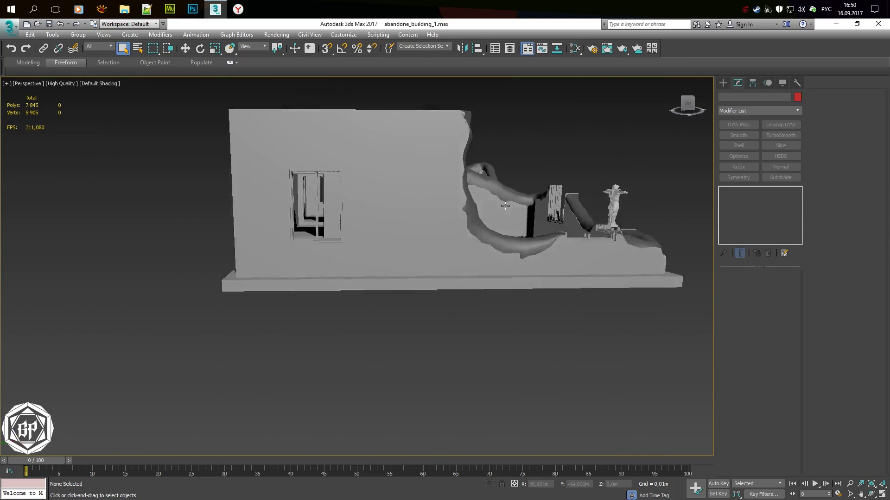
Inspect the crack meshes (Object008) and walls (Object001), orbit the building, then deselect everything
key(F4)
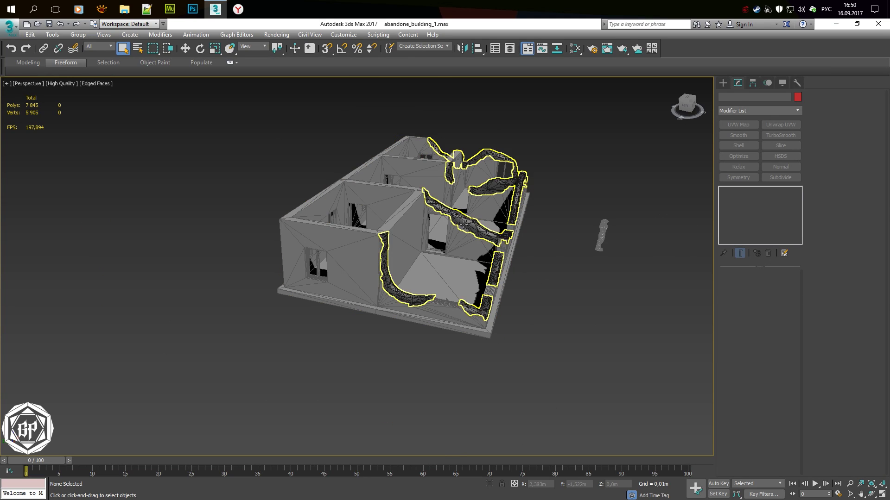
click(464, 225)
scroll(464, 225, up, 3)
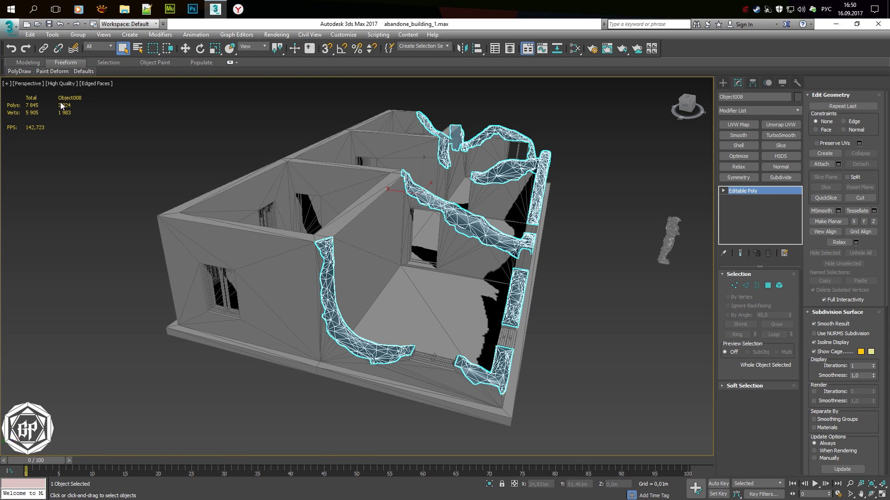
click(214, 200)
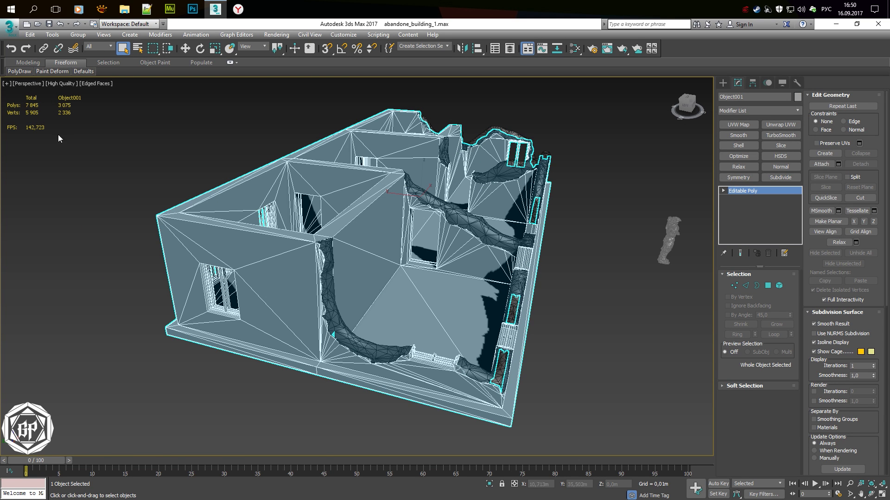
mouse_move(445, 236)
alt+middle_down()
mouse_move(478, 338)
mouse_move(392, 331)
mouse_move(458, 316)
mouse_move(455, 323)
alt+middle_up()
key(F4)
click(478, 338)
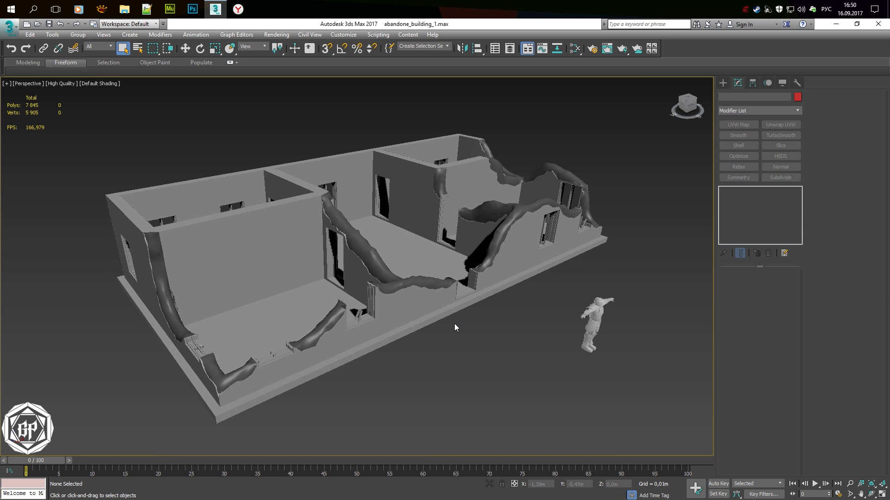